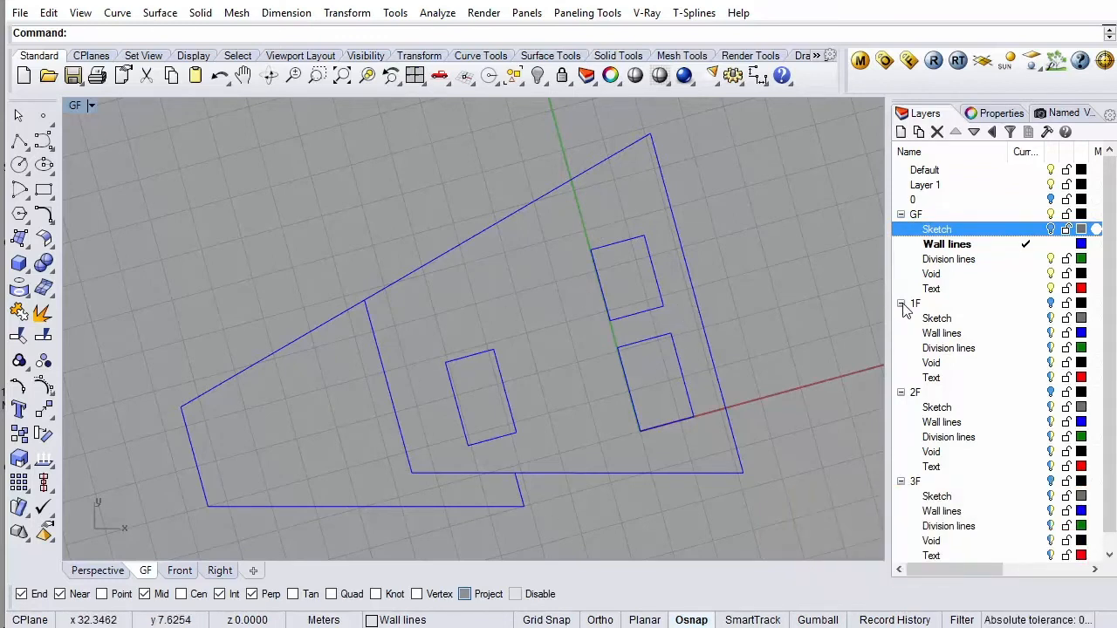
{"action": "left_click", "coordinate": [679, 238]}
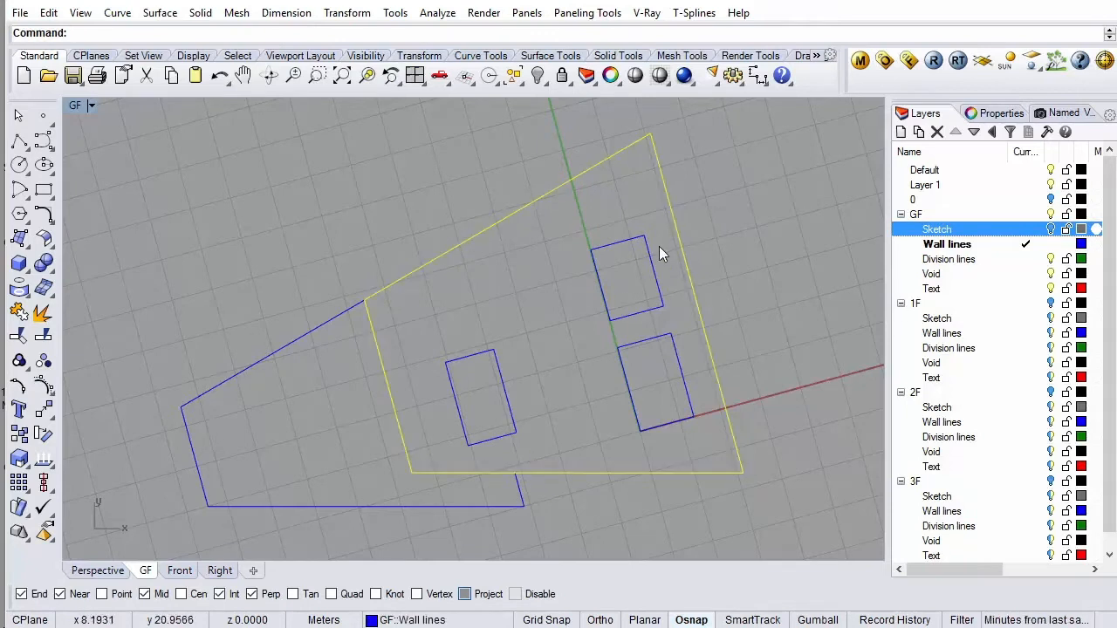
{"action": "left_click", "coordinate": [654, 271]}
{"action": "left_click", "coordinate": [668, 335]}
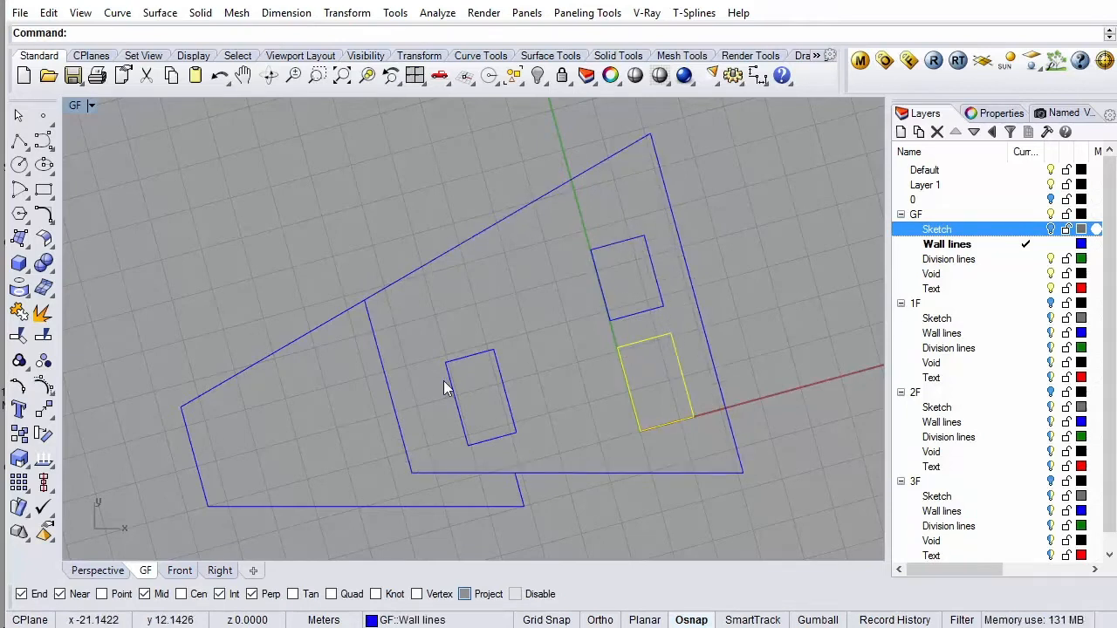
{"action": "left_click", "coordinate": [829, 277]}
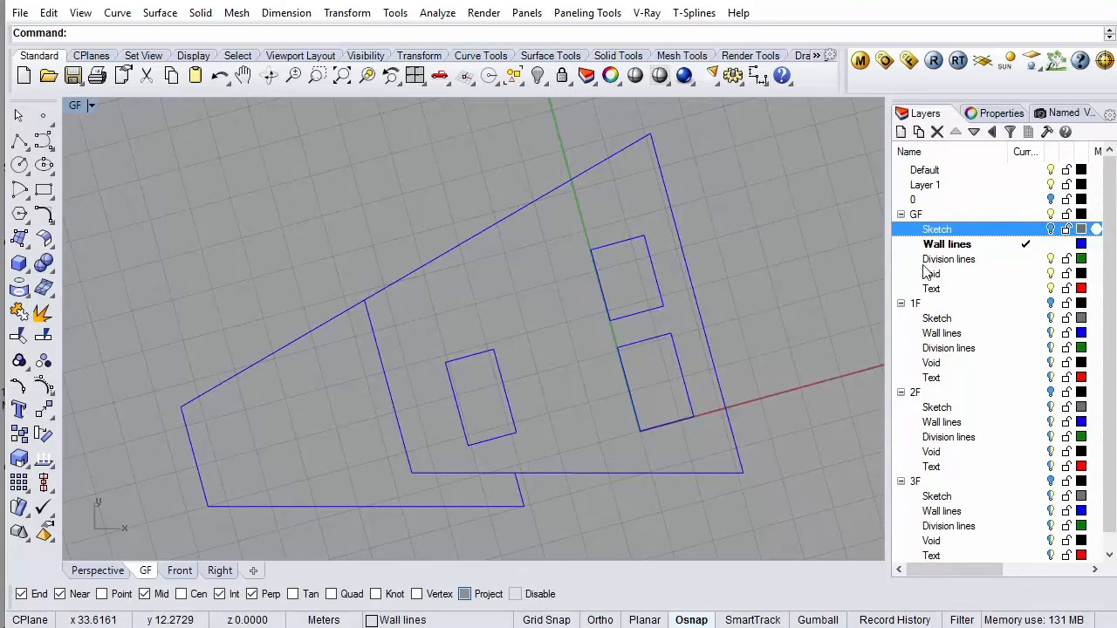
Collapse the 1F, 2F and 3F layer groups and highlight the Division lines layer under GF
{"action": "left_click", "coordinate": [901, 304]}
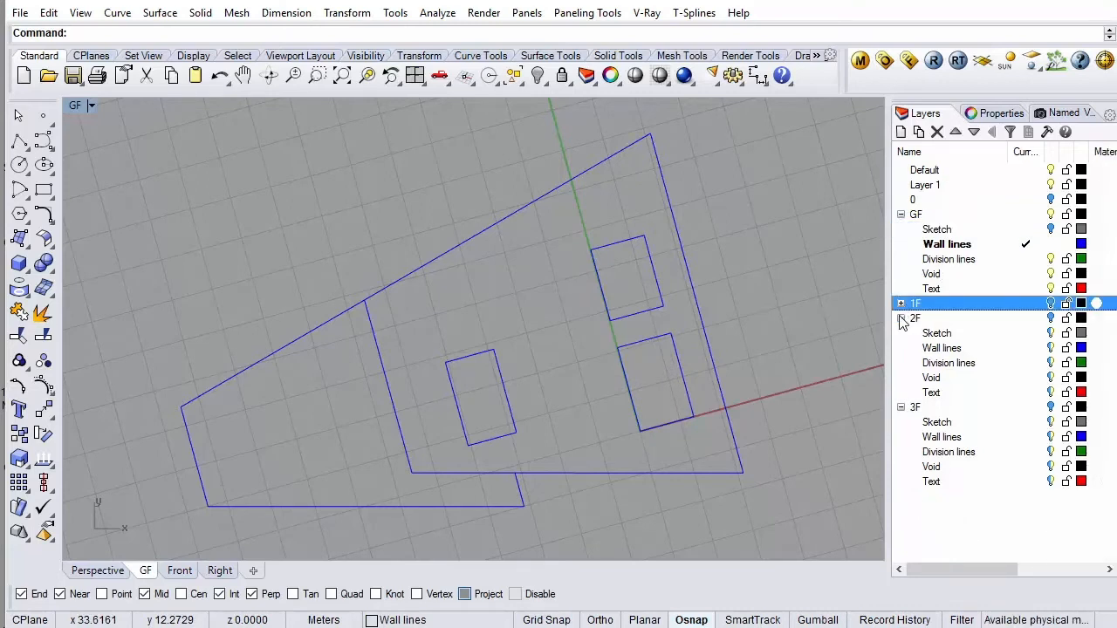
{"action": "left_click", "coordinate": [902, 318]}
{"action": "left_click", "coordinate": [901, 333]}
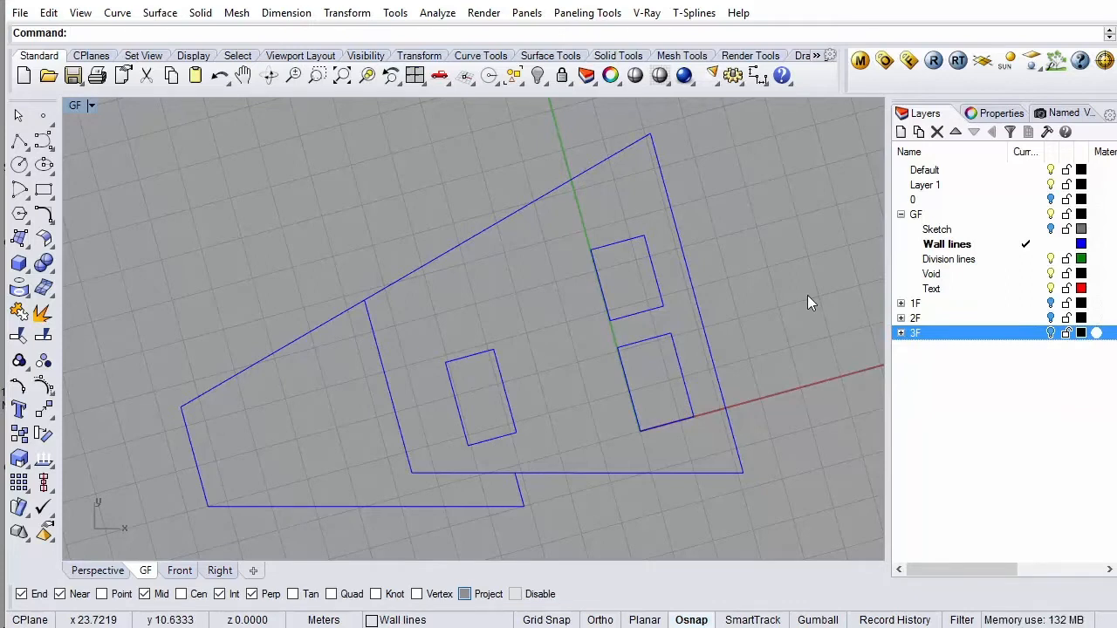
{"action": "left_click", "coordinate": [948, 260]}
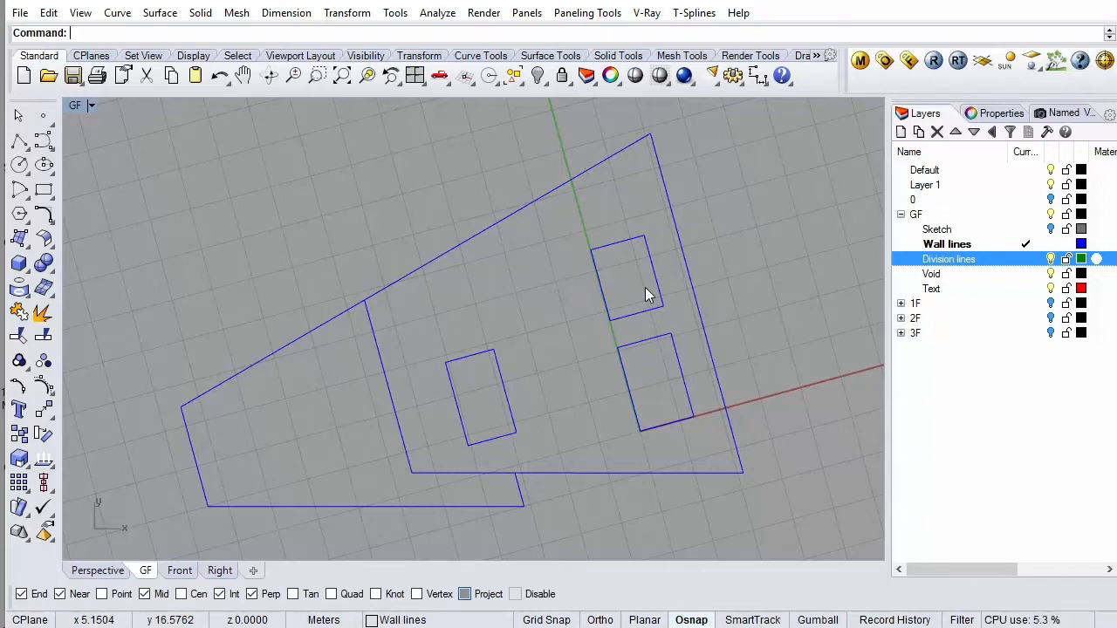
Launch Grasshopper and arrange its window at a larger size over the GF viewport, keeping the layer list visible
{"action": "type", "text": "Grasshoppe"}
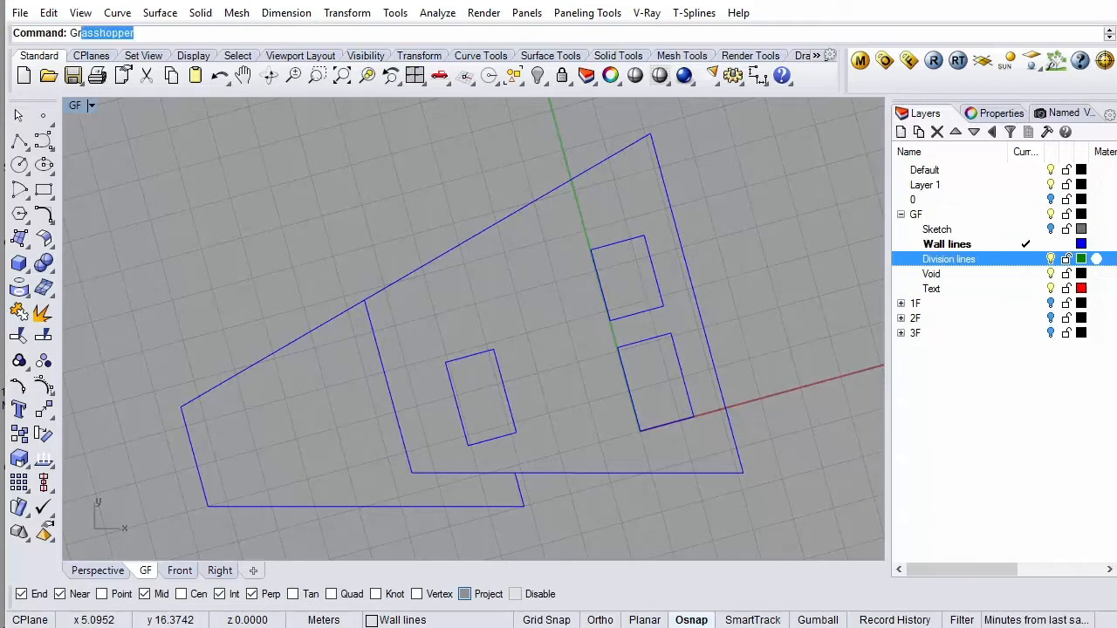
{"action": "type", "text": "r"}
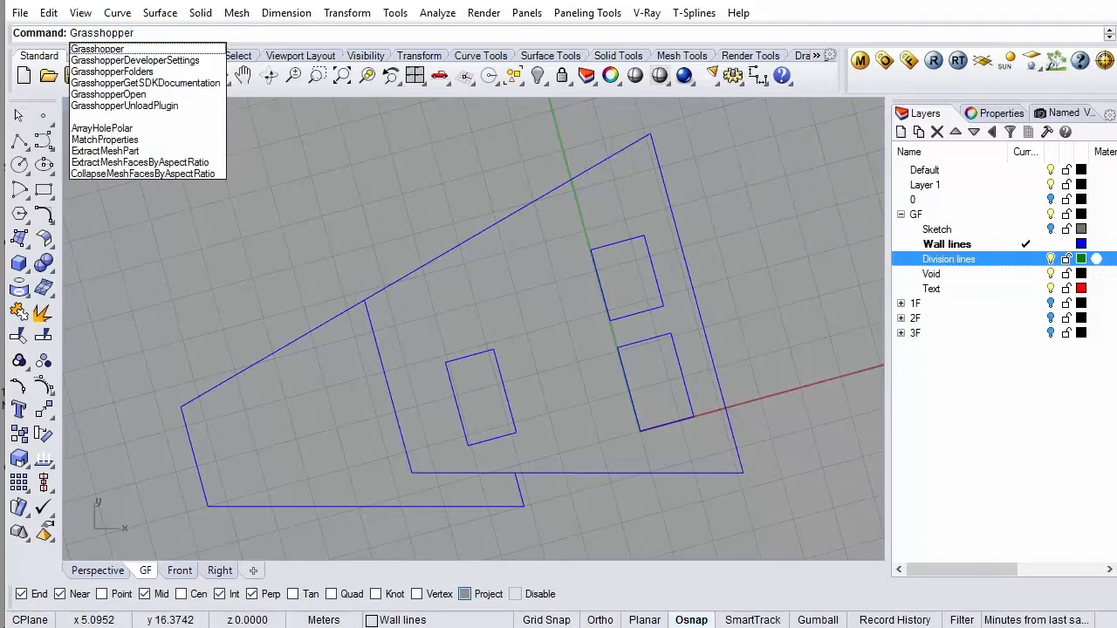
{"action": "key", "text": "Return"}
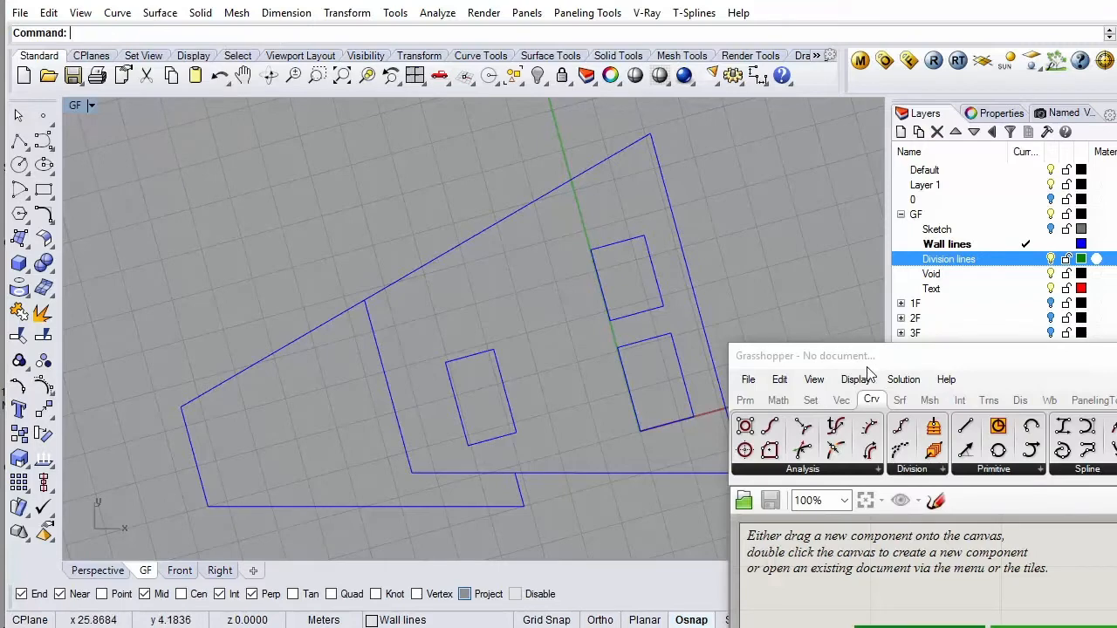
{"action": "left_click_drag", "start_coordinate": [873, 359], "coordinate": [152, 41]}
{"action": "left_click_drag", "start_coordinate": [657, 554], "coordinate": [711, 612]}
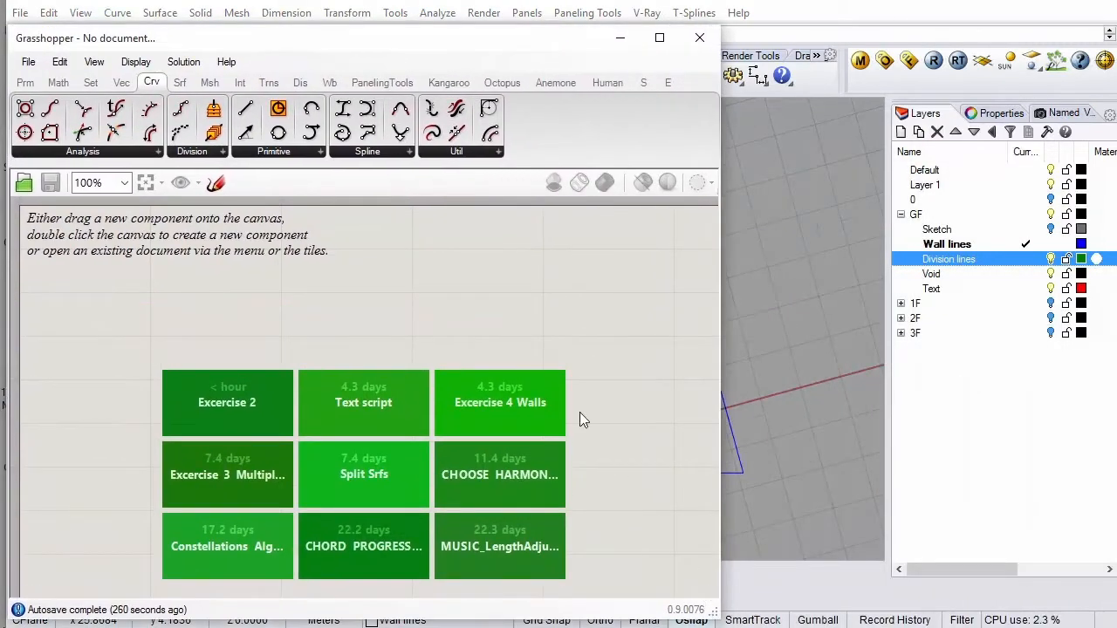
Place three Geometry Pipeline components in a vertical column on the empty canvas
{"action": "left_click", "coordinate": [20, 86]}
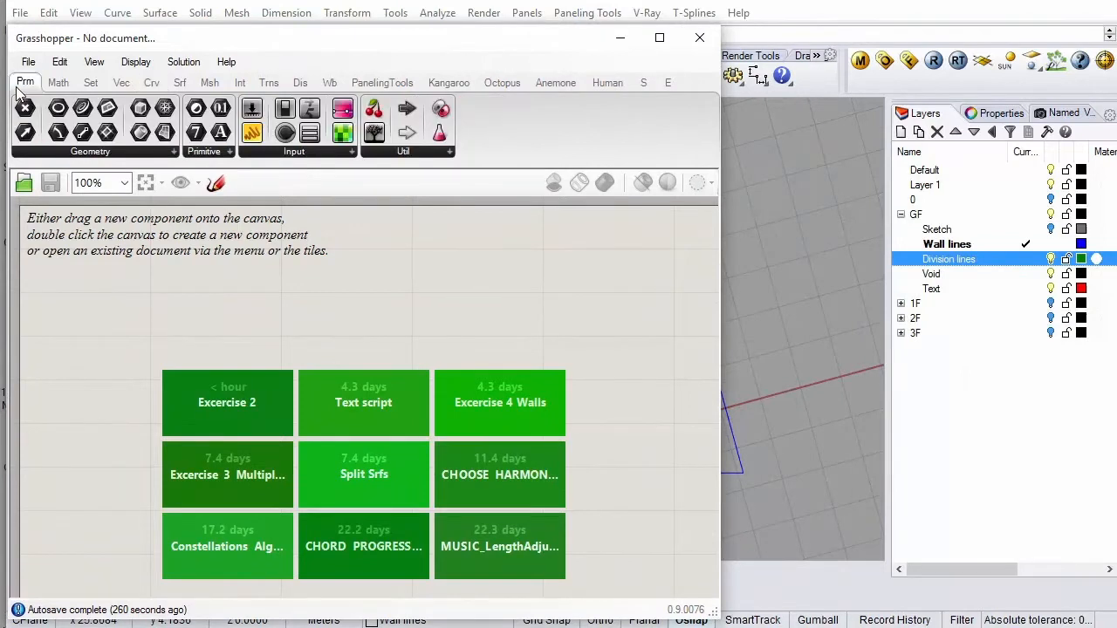
{"action": "left_click", "coordinate": [172, 151]}
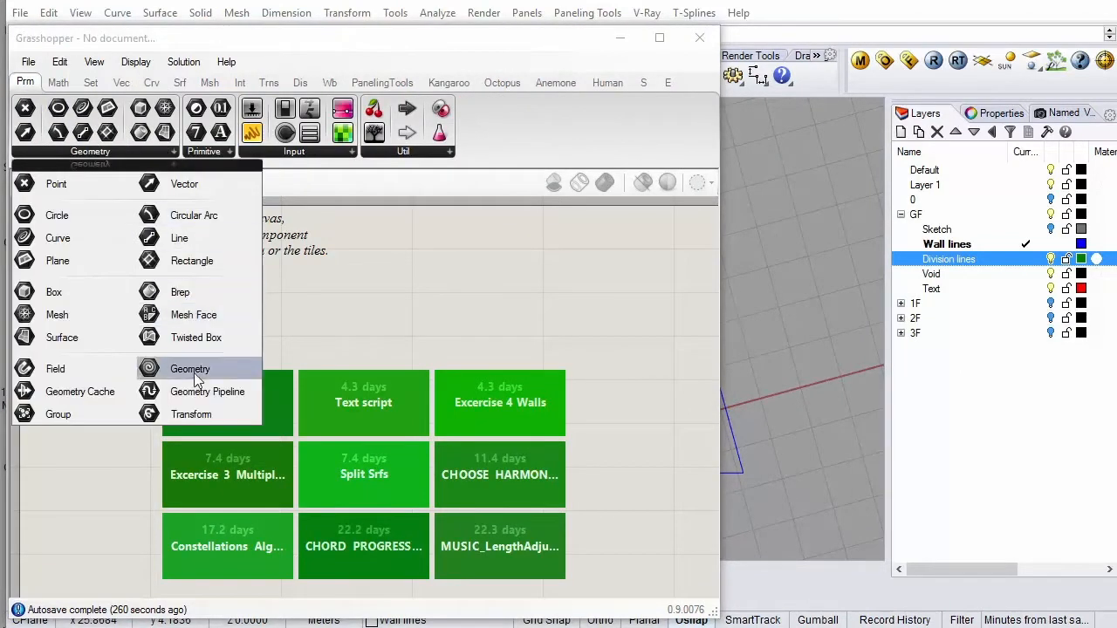
{"action": "left_click_drag", "start_coordinate": [200, 393], "coordinate": [107, 439]}
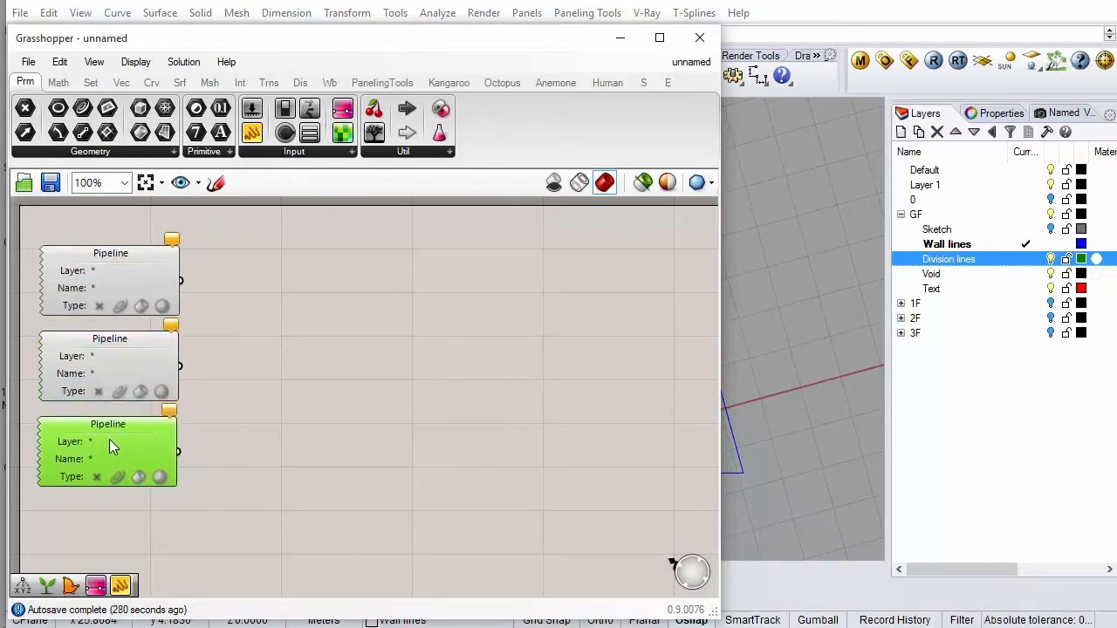
{"action": "left_click", "coordinate": [251, 344]}
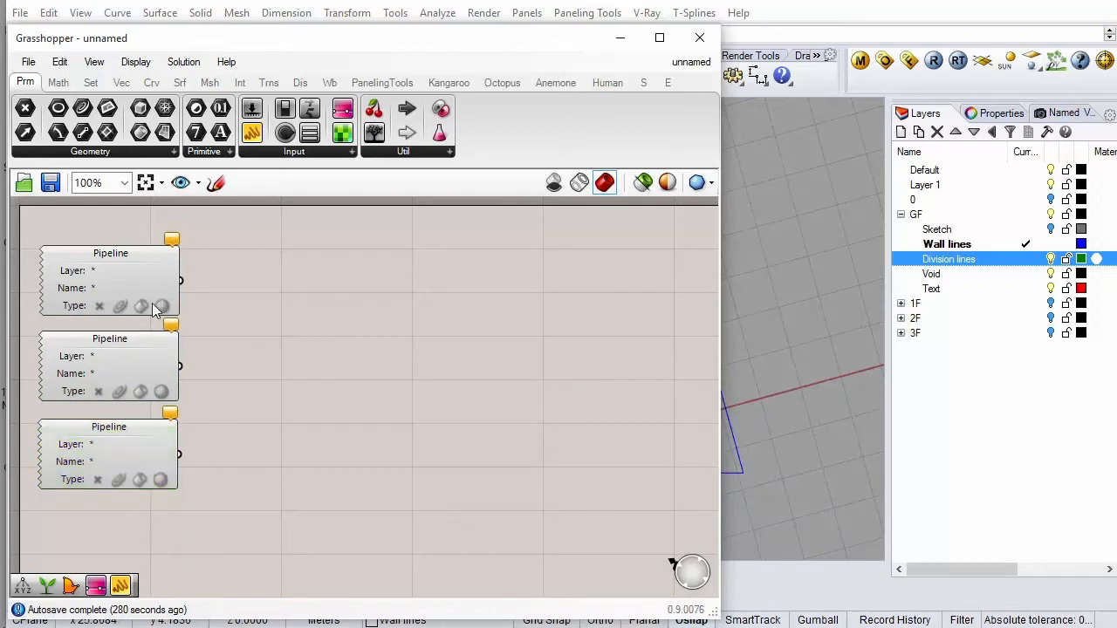
Set the first pipeline's layer filter to "Wall lines" and enable curves as its geometry type
{"action": "left_click", "coordinate": [107, 267]}
{"action": "double_click", "coordinate": [107, 271]}
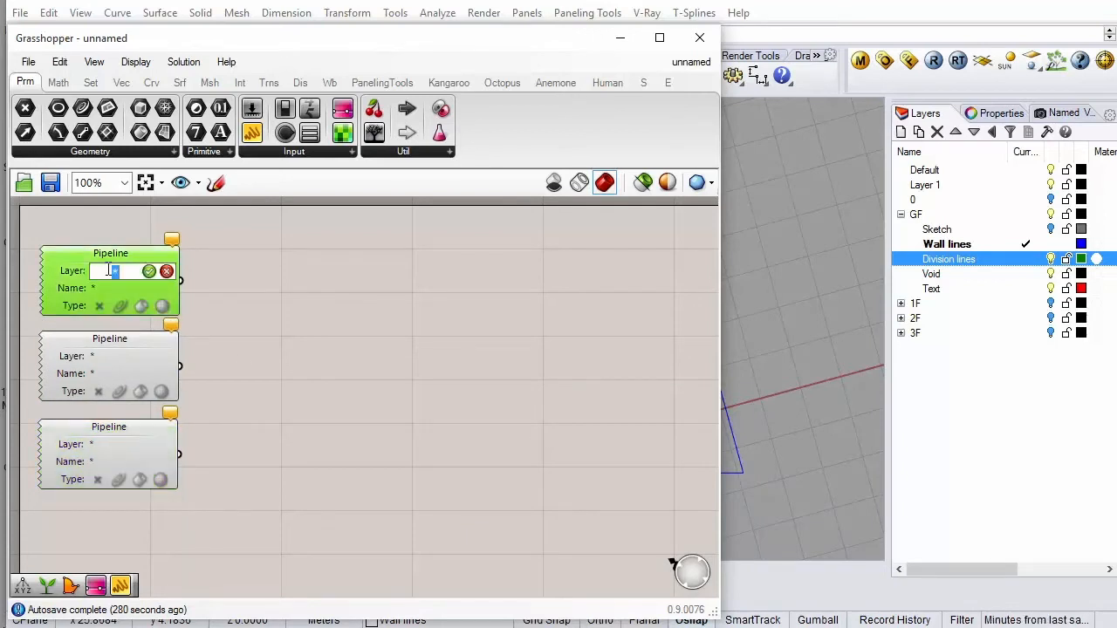
{"action": "type", "text": "Wall lin"}
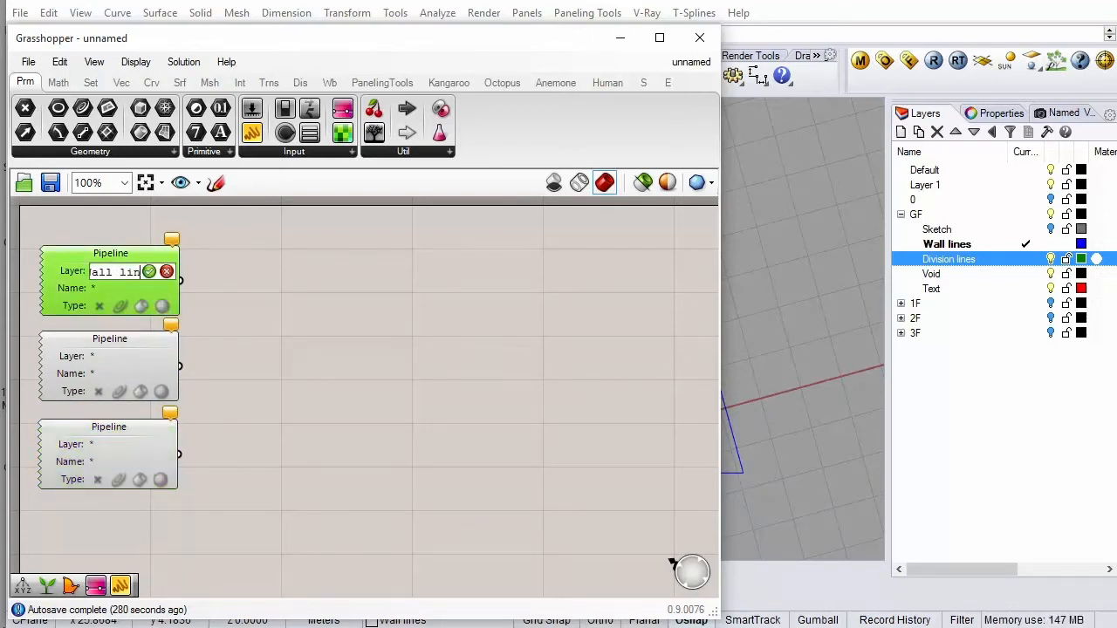
{"action": "type", "text": "es"}
{"action": "left_click", "coordinate": [149, 272]}
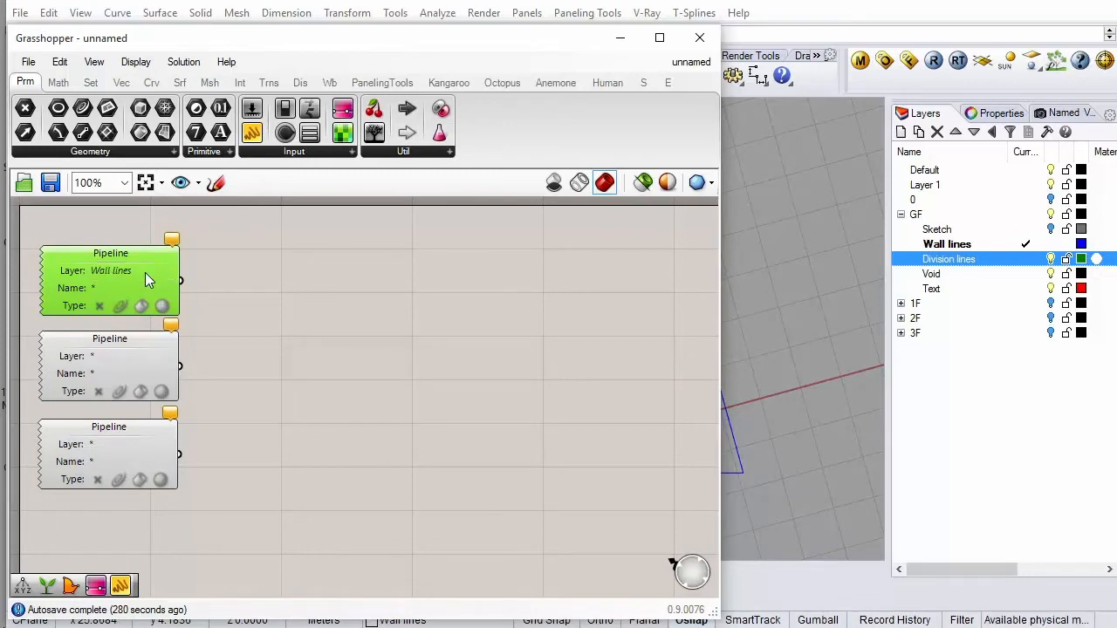
{"action": "double_click", "coordinate": [117, 309]}
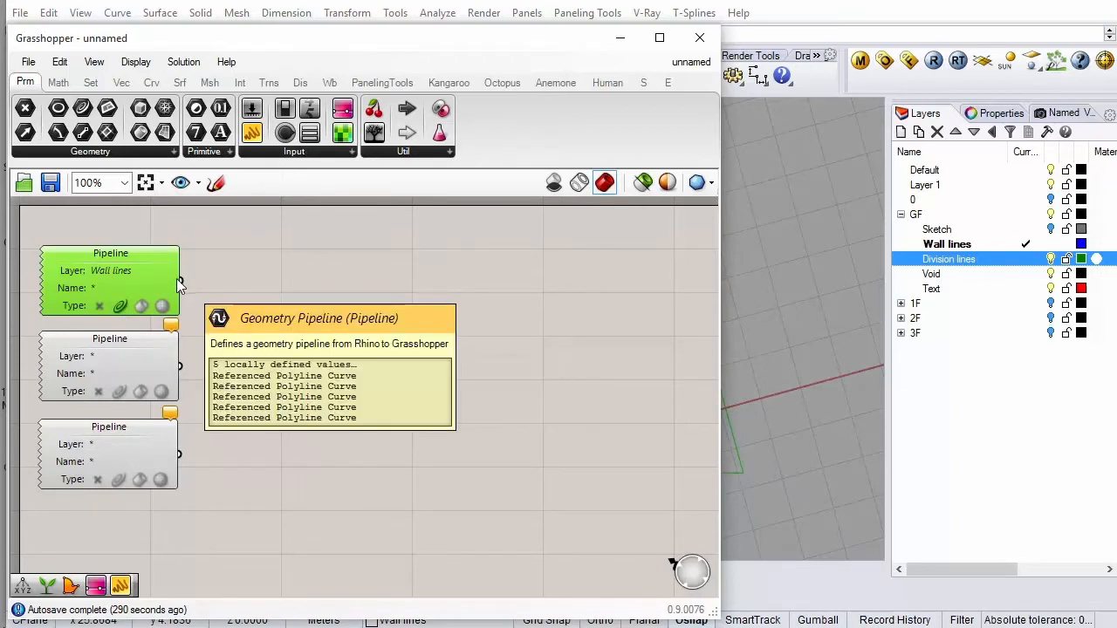
Inspect the Wall lines pipeline's output in a temporary panel and delete that panel
{"action": "left_click_drag", "start_coordinate": [251, 132], "coordinate": [316, 277]}
{"action": "left_click_drag", "start_coordinate": [181, 287], "coordinate": [246, 278]}
{"action": "left_click", "coordinate": [323, 287]}
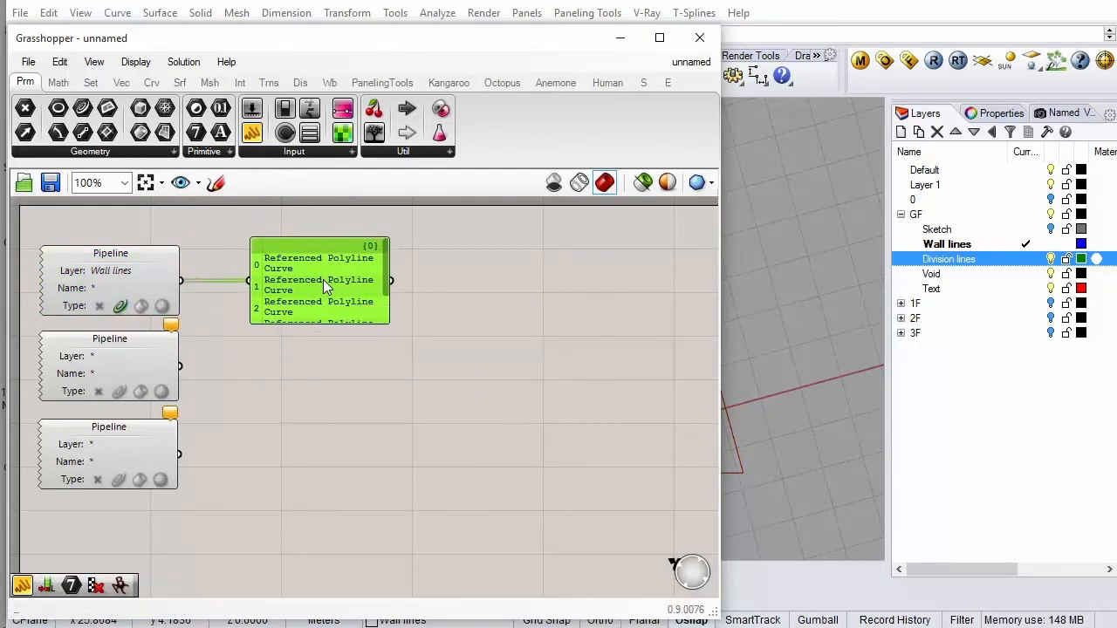
{"action": "key", "text": "Delete"}
Set the second pipeline's layer filter to "Division lines" and enable curves as its geometry type
{"action": "left_click", "coordinate": [112, 358]}
{"action": "type", "text": "Division lines"}
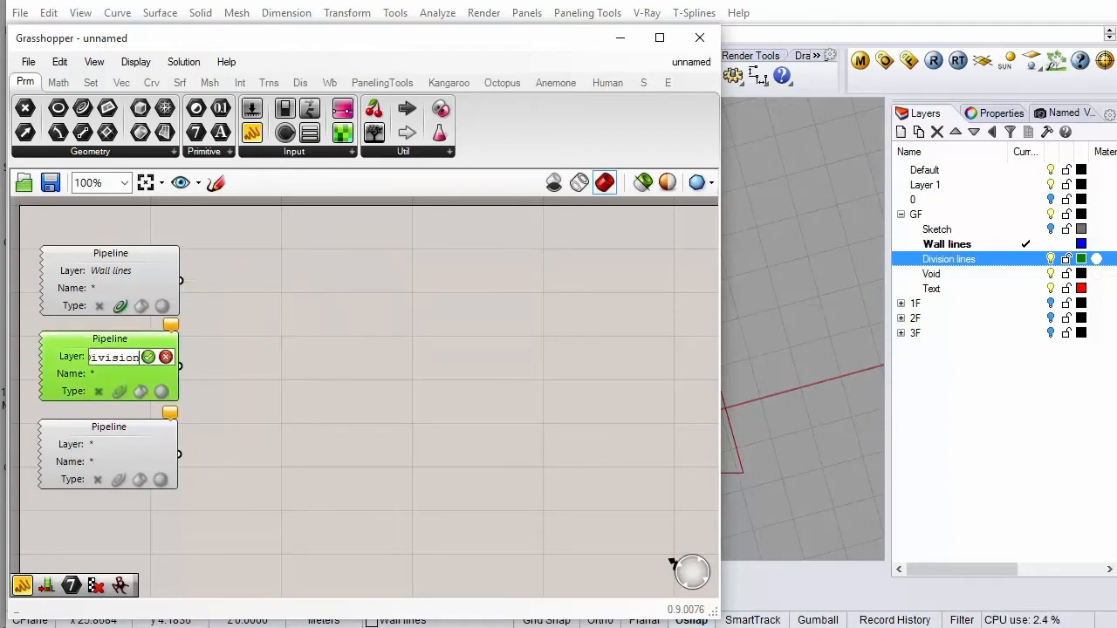
{"action": "key", "text": "Return"}
{"action": "left_click", "coordinate": [119, 392]}
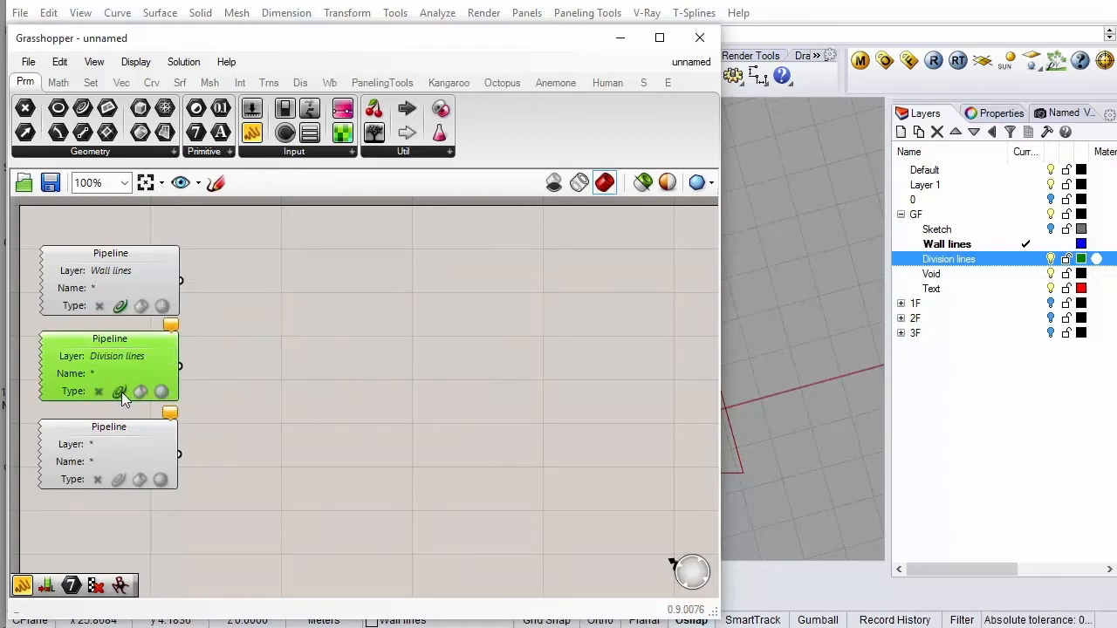
Set the third pipeline to take points from the "Void" layer and move it further below the other two
{"action": "left_click", "coordinate": [122, 452]}
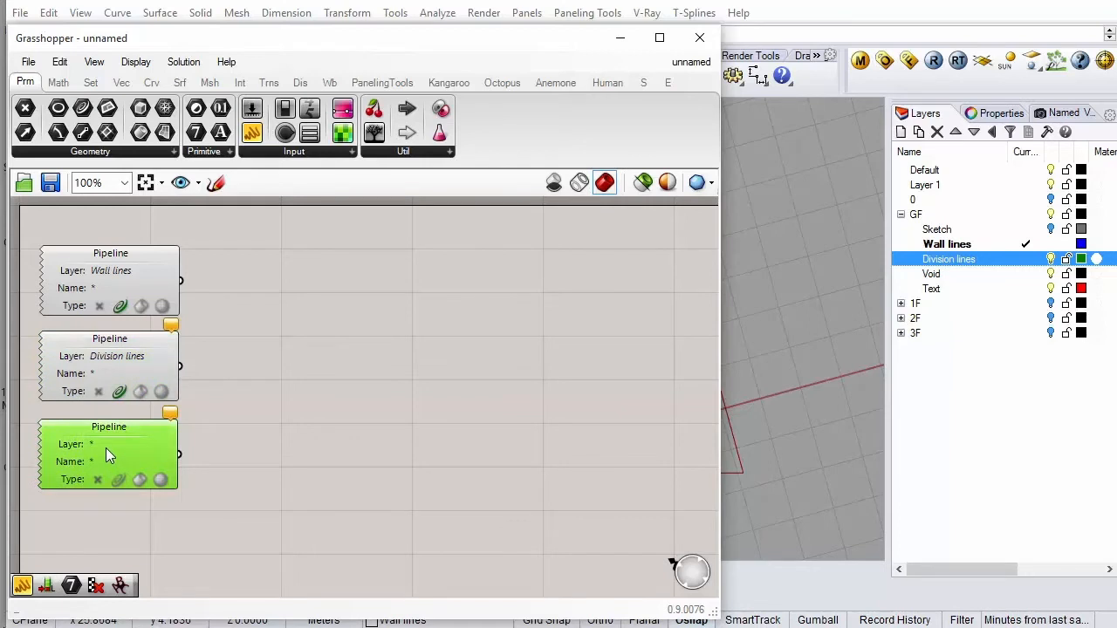
{"action": "left_click", "coordinate": [105, 448]}
{"action": "type", "text": "Voids"}
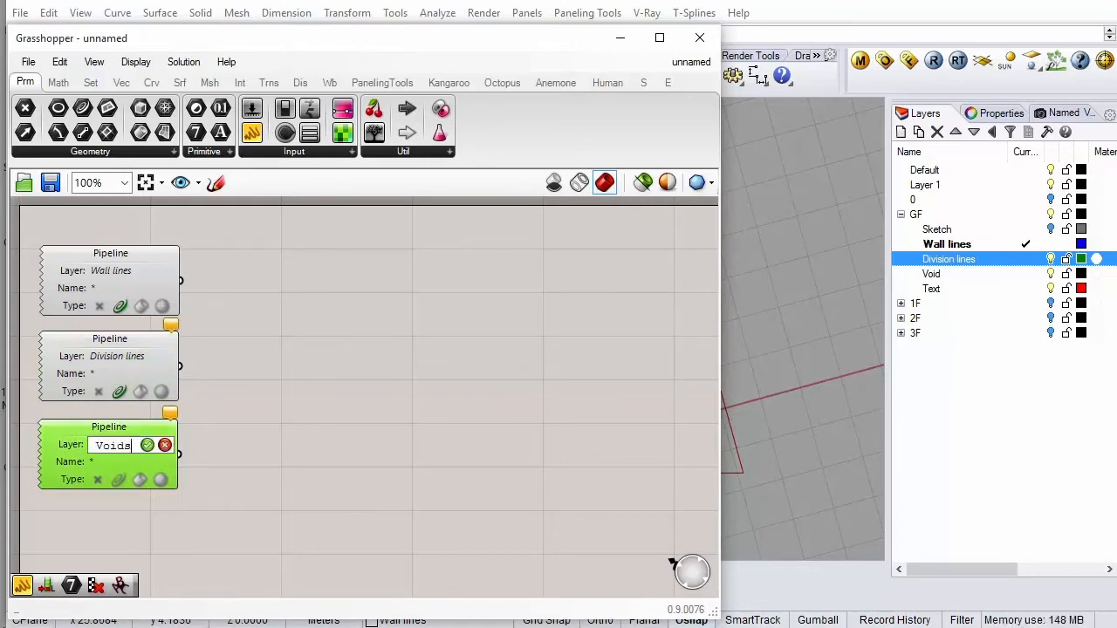
{"action": "key", "text": "BackSpace"}
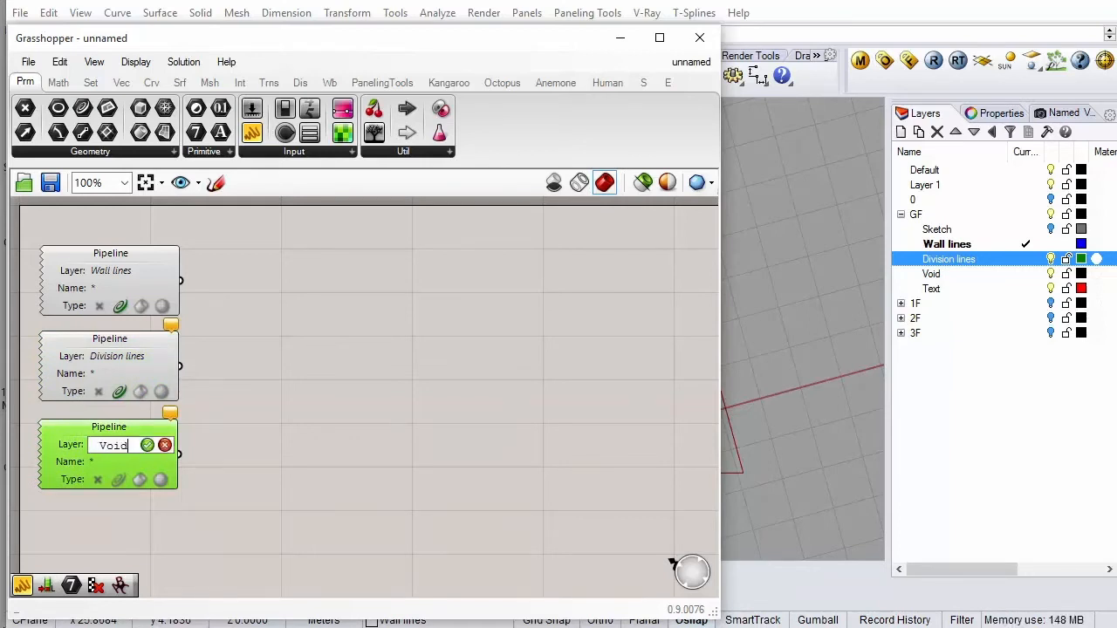
{"action": "left_click", "coordinate": [147, 445]}
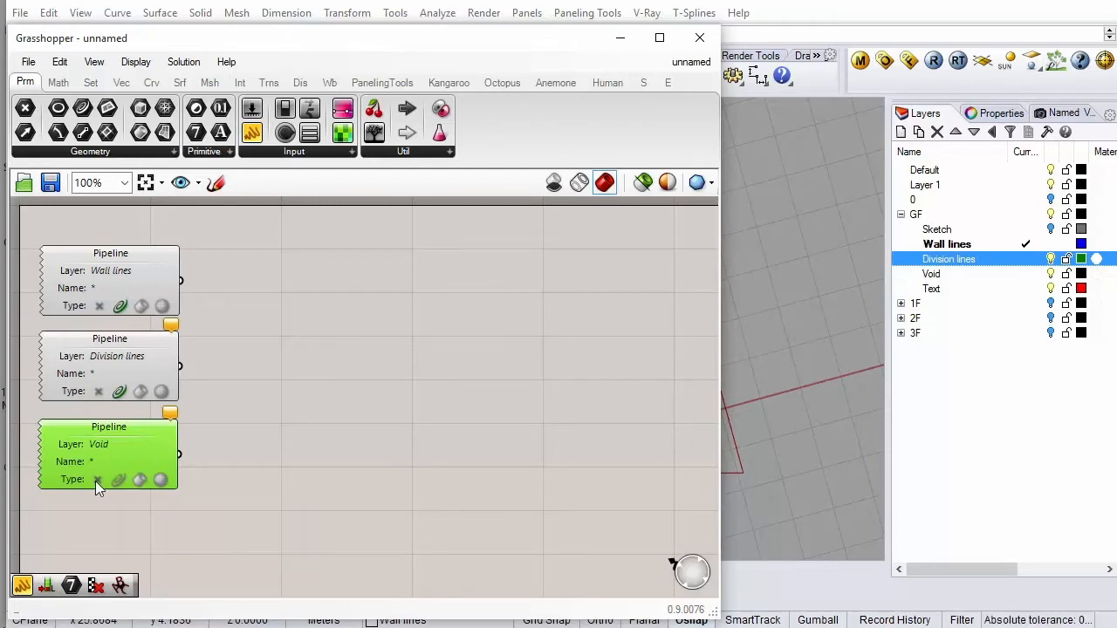
{"action": "scroll", "coordinate": [246, 375], "scroll_direction": "down", "scroll_amount": 2}
{"action": "scroll", "coordinate": [168, 433], "scroll_direction": "up", "scroll_amount": 2}
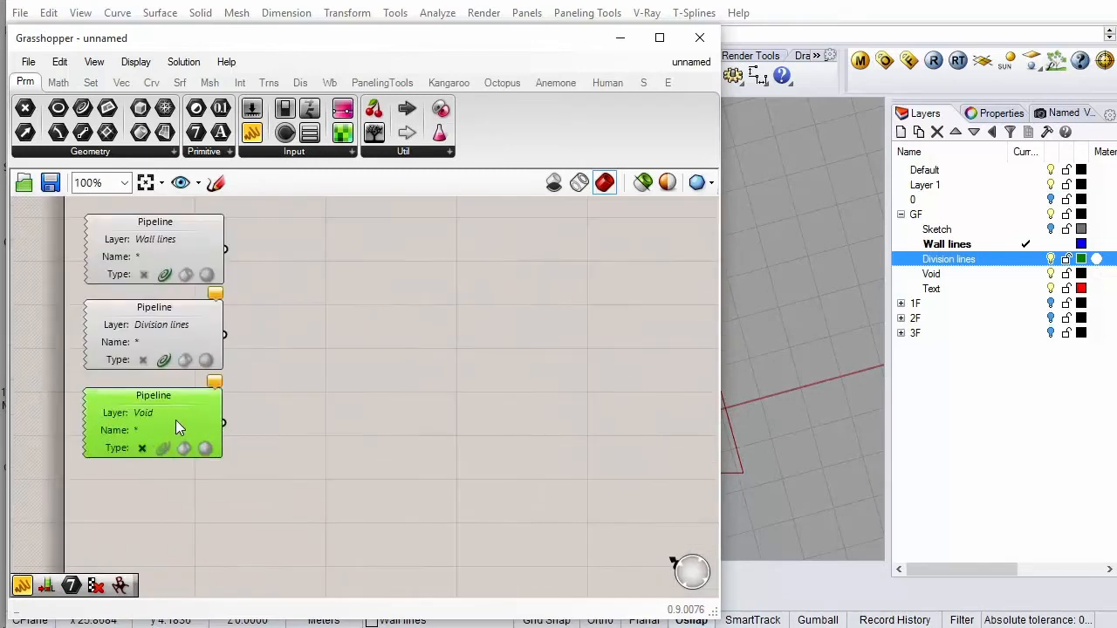
{"action": "left_click_drag", "start_coordinate": [176, 420], "coordinate": [182, 508]}
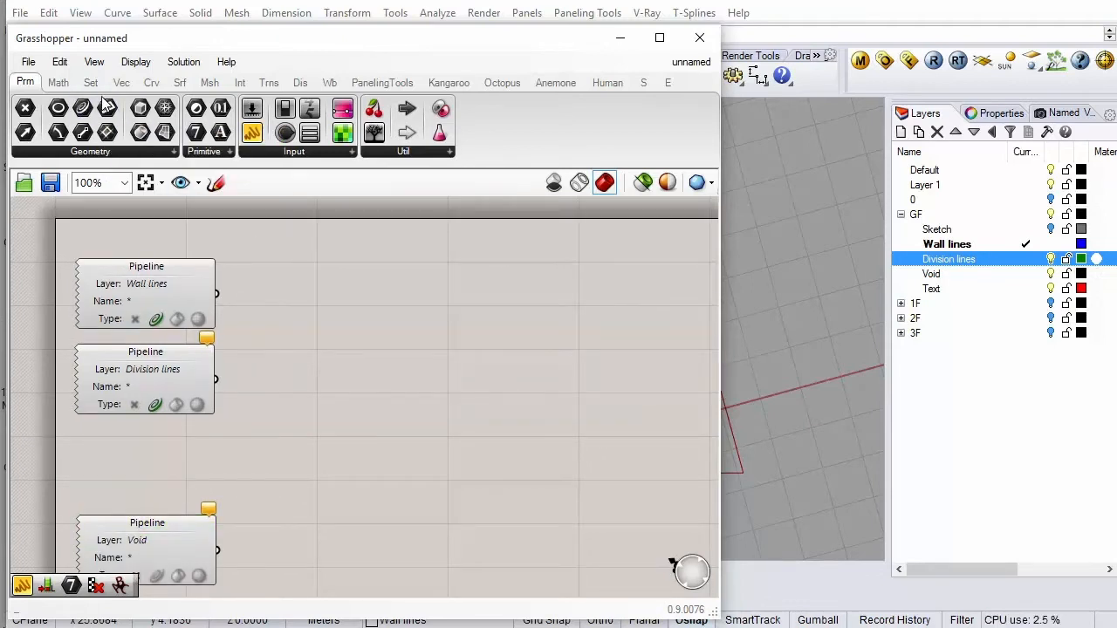
Add an Explode curve component and connect both the Wall lines and Division lines pipelines to its curve input
{"action": "left_click", "coordinate": [152, 82]}
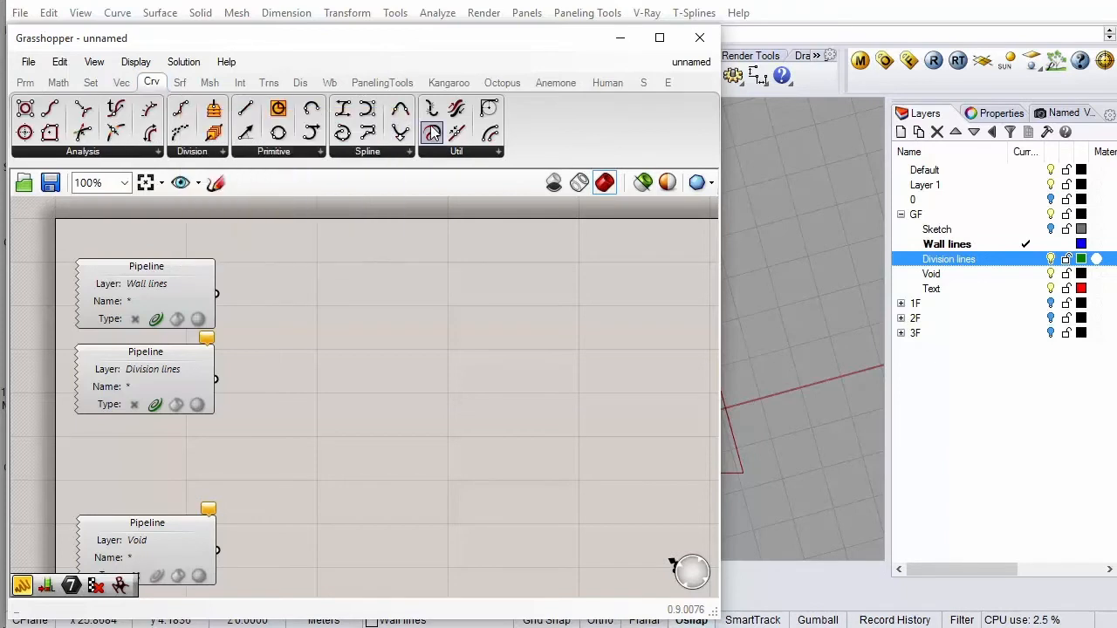
{"action": "left_click_drag", "start_coordinate": [468, 129], "coordinate": [410, 307]}
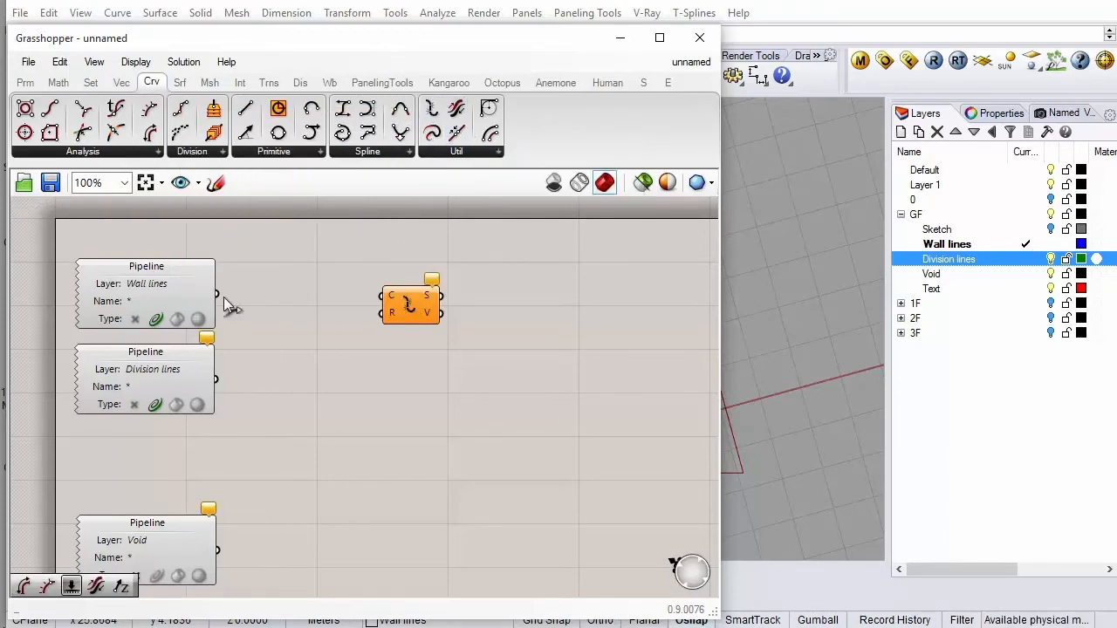
{"action": "left_click", "coordinate": [180, 284]}
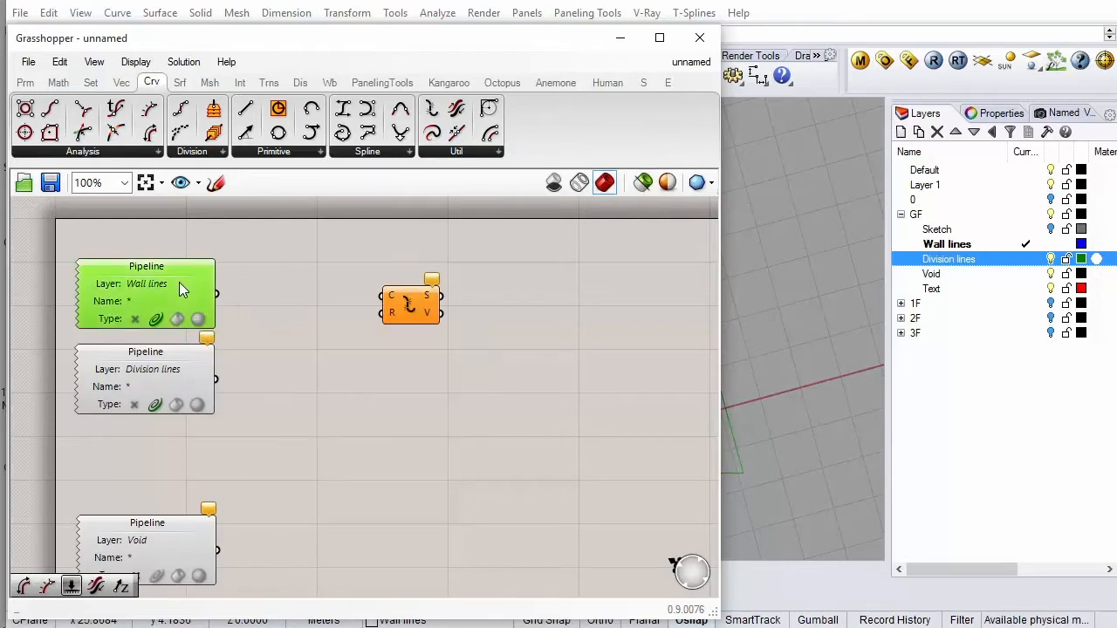
{"action": "left_click", "coordinate": [196, 380]}
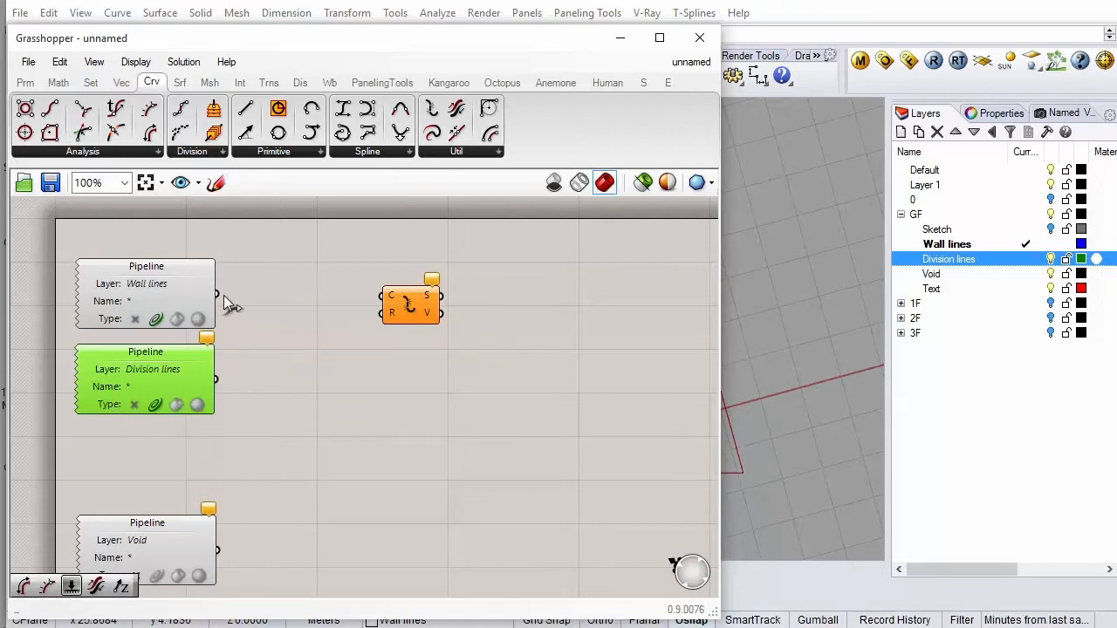
{"action": "left_click_drag", "start_coordinate": [218, 295], "coordinate": [381, 297]}
{"action": "left_click_drag", "start_coordinate": [219, 379], "coordinate": [334, 306]}
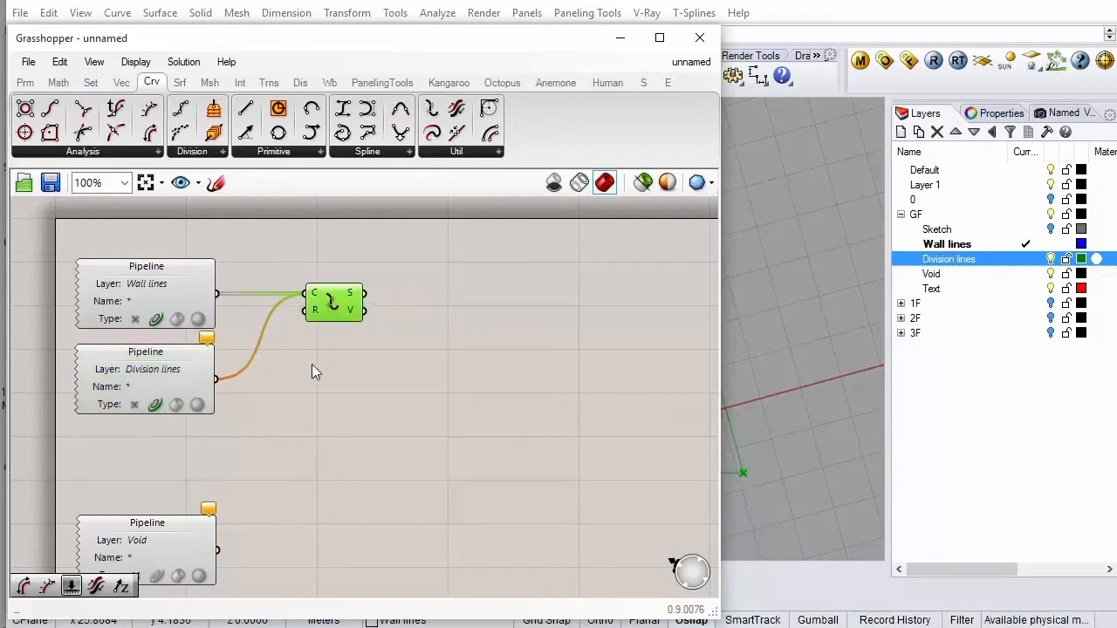
Flatten the Segments output of the Explode component
{"action": "mouse_move", "coordinate": [359, 296]}
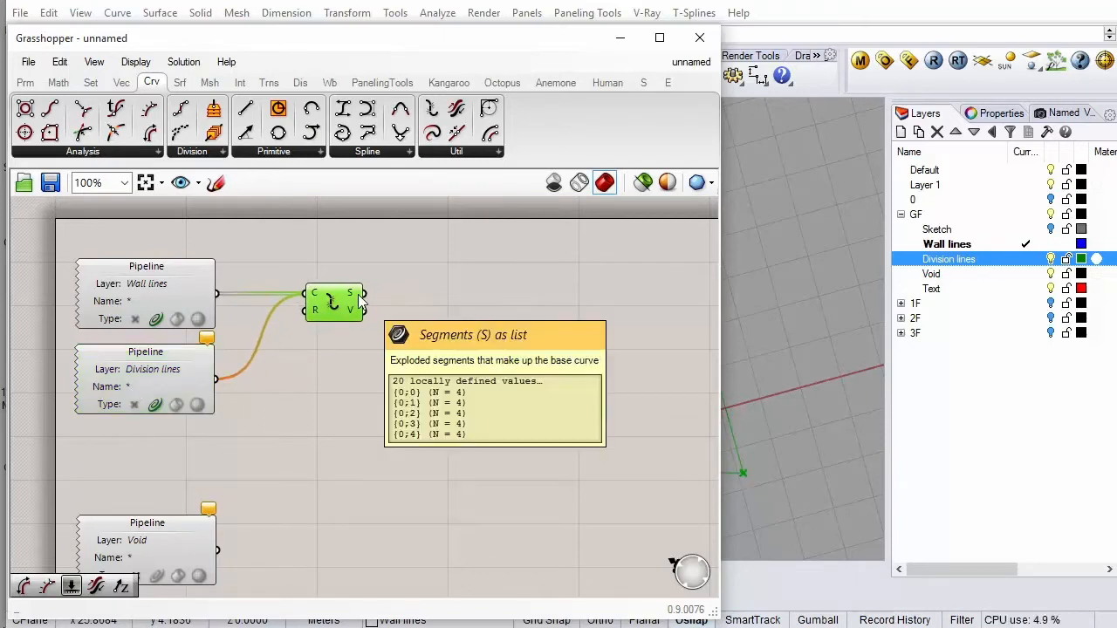
{"action": "right_click", "coordinate": [360, 297]}
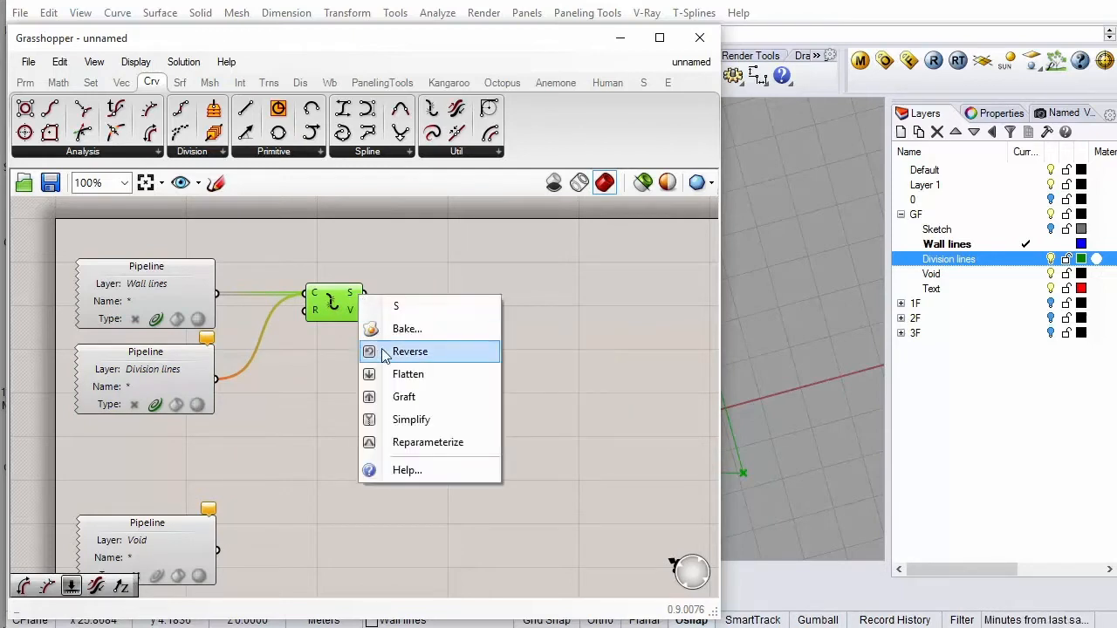
{"action": "left_click", "coordinate": [406, 380]}
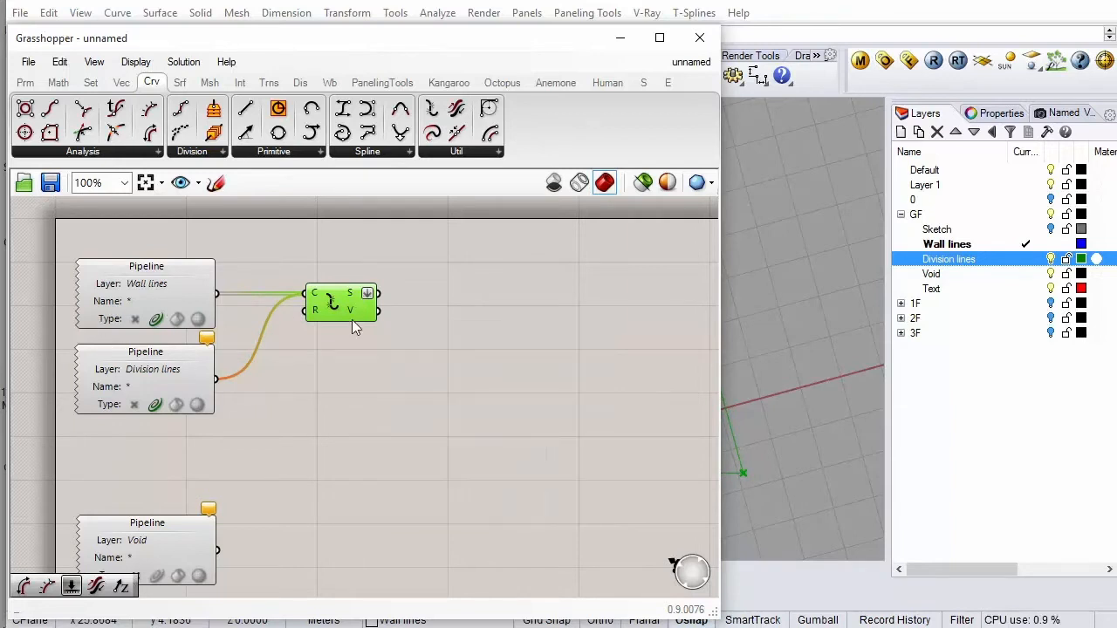
Nudge the Explode component and narrow the Layers pane to enlarge the Rhino viewport around the whole floor plan
{"action": "left_click_drag", "start_coordinate": [347, 301], "coordinate": [342, 302]}
{"action": "left_click_drag", "start_coordinate": [887, 417], "coordinate": [1045, 417]}
{"action": "scroll", "coordinate": [977, 381], "scroll_direction": "down", "scroll_amount": 12}
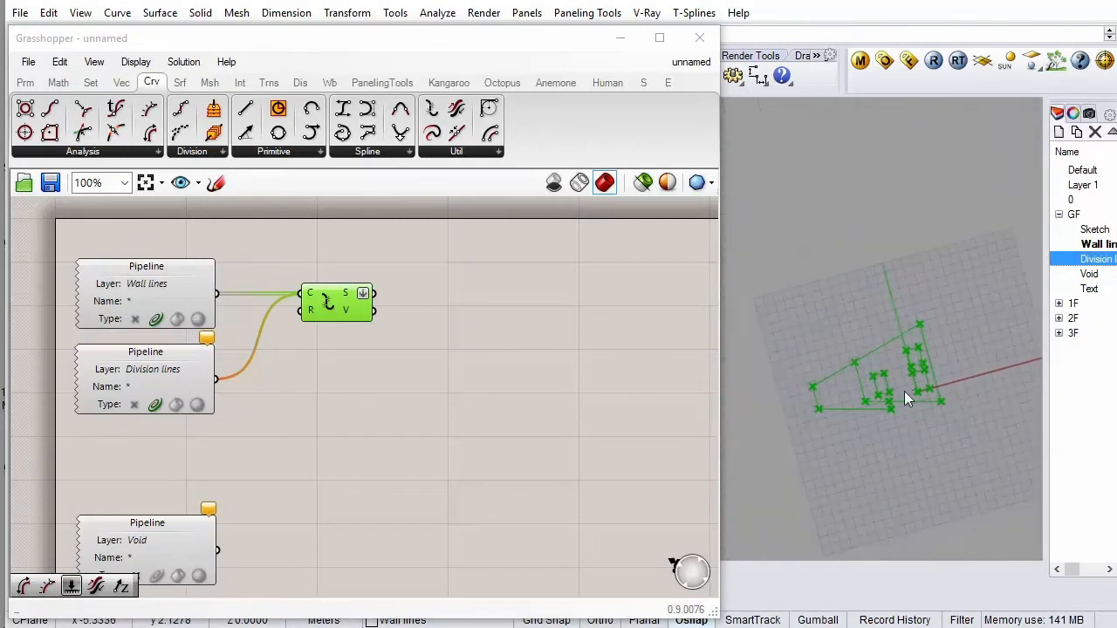
{"action": "scroll", "coordinate": [904, 397], "scroll_direction": "up", "scroll_amount": 6}
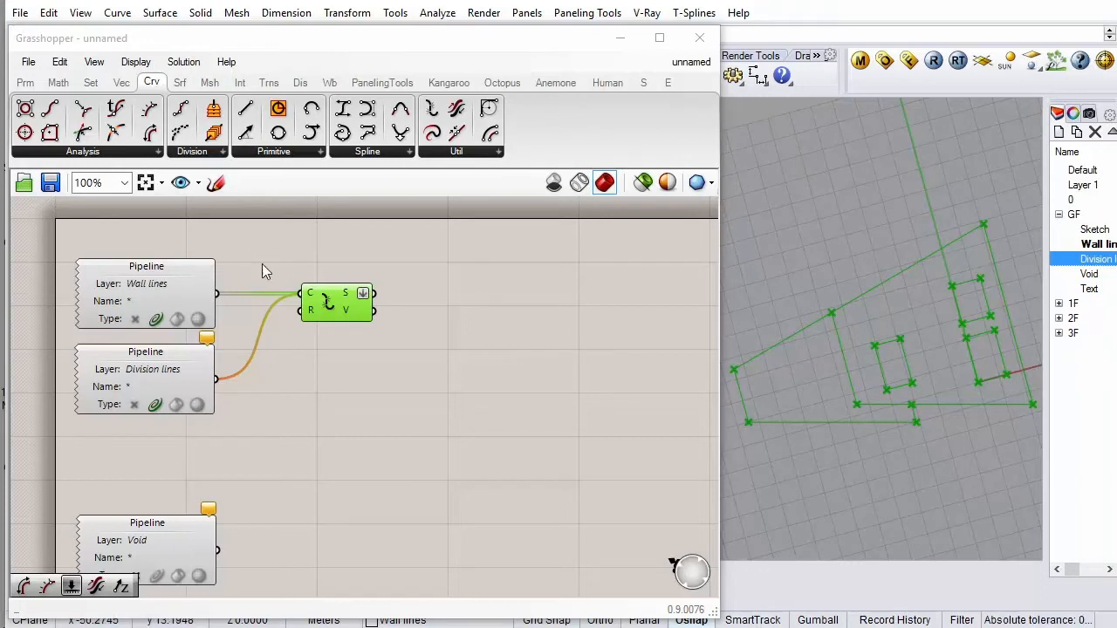
Add an End Points component and connect the Explode component's Segments output to its curve input
{"action": "left_click", "coordinate": [51, 110]}
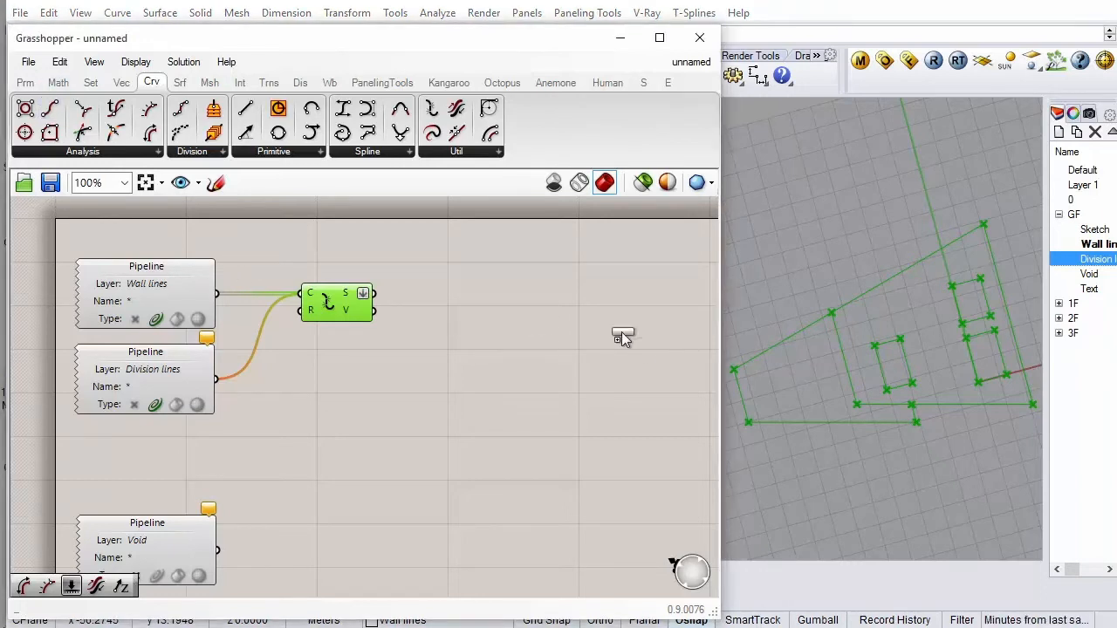
{"action": "left_click", "coordinate": [508, 289]}
{"action": "left_click_drag", "start_coordinate": [384, 297], "coordinate": [491, 301]}
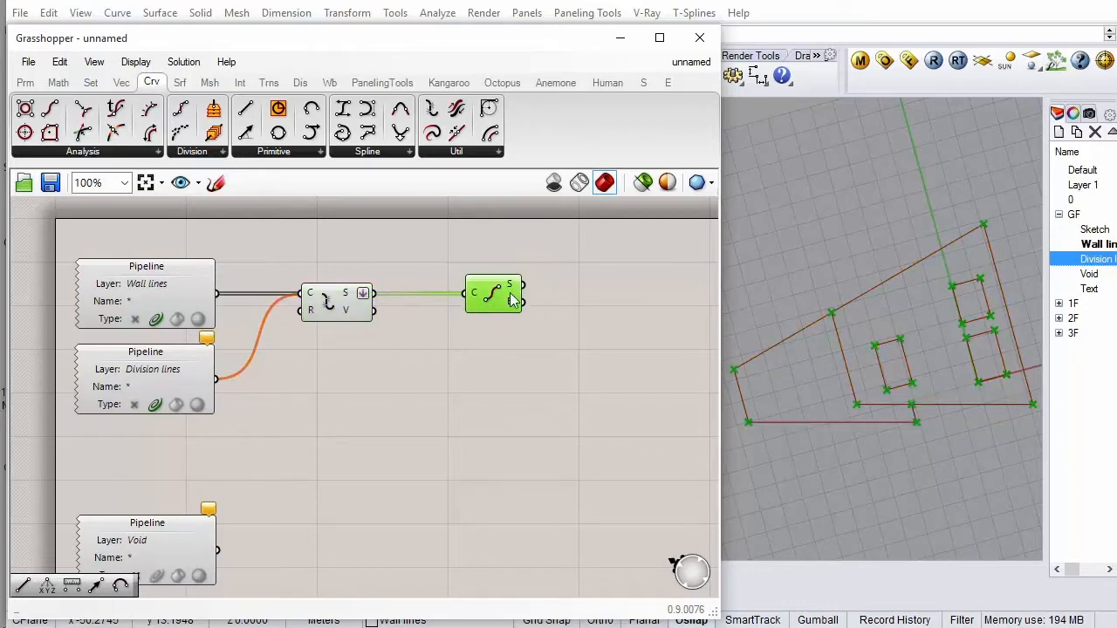
Add a List Item fed by the End Points' start output, and an XY Plane taking the listed item as its origin
{"action": "left_click", "coordinate": [91, 82]}
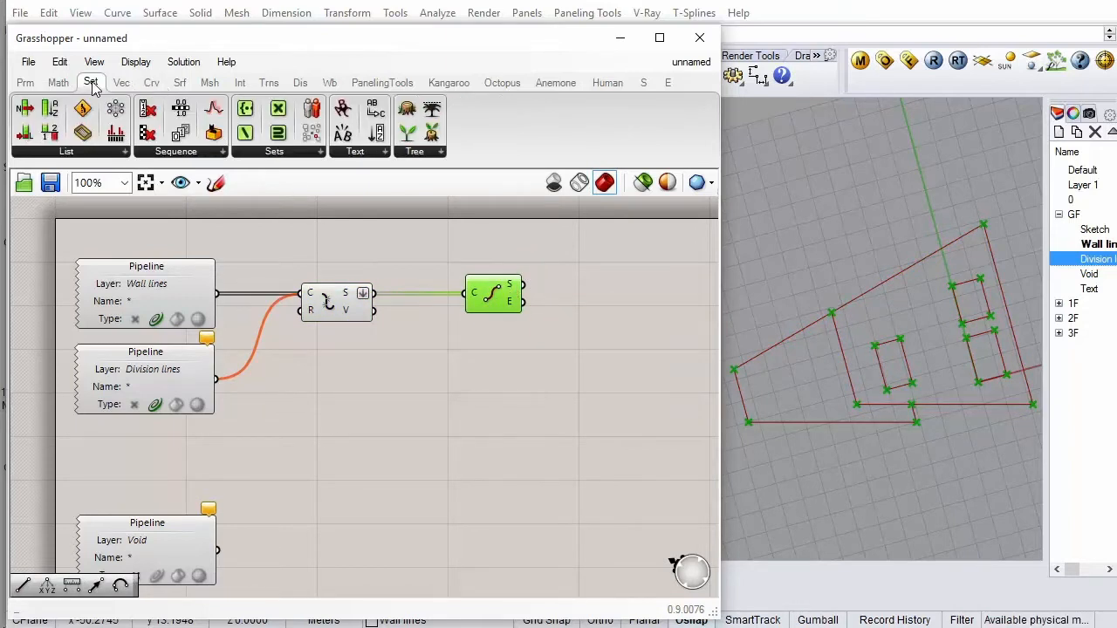
{"action": "left_click", "coordinate": [589, 287]}
{"action": "left_click_drag", "start_coordinate": [523, 285], "coordinate": [574, 303]}
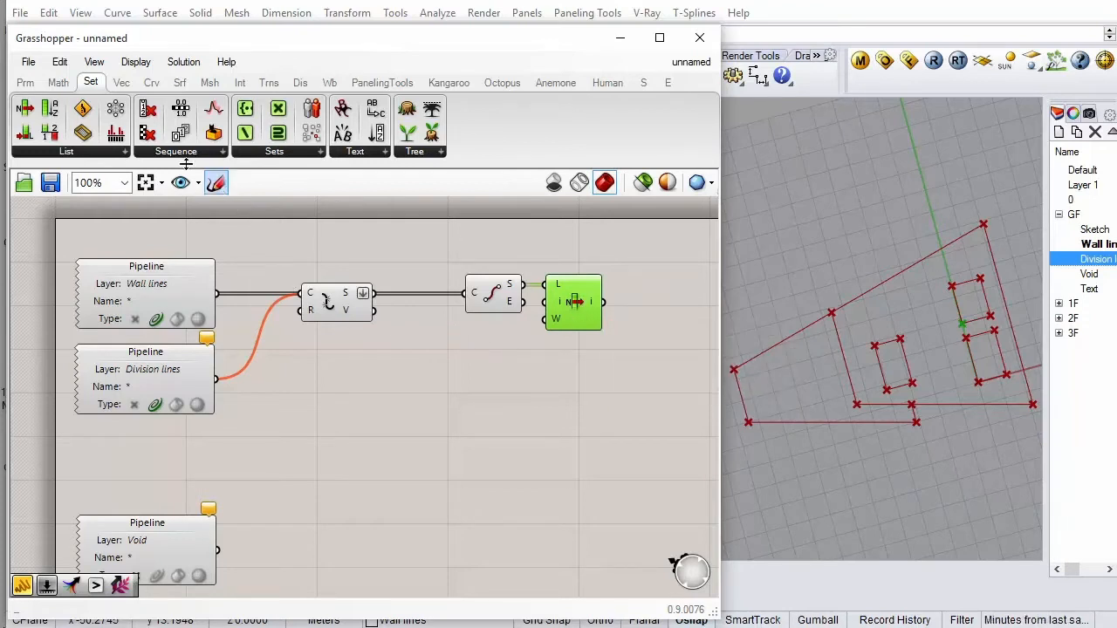
{"action": "left_click", "coordinate": [122, 82]}
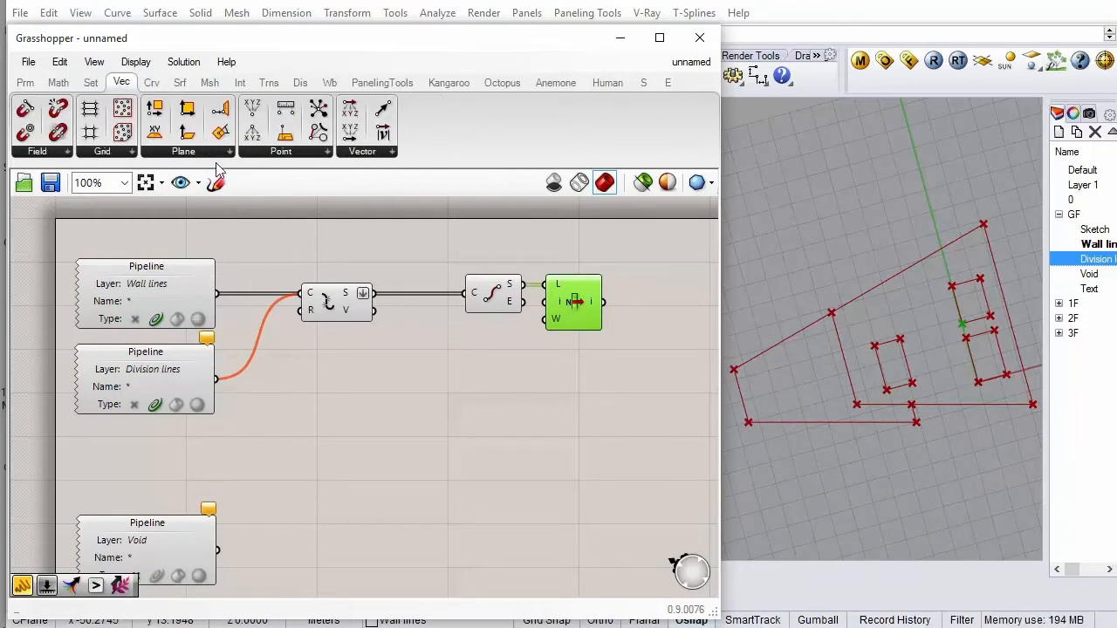
{"action": "left_click_drag", "start_coordinate": [155, 130], "coordinate": [654, 302]}
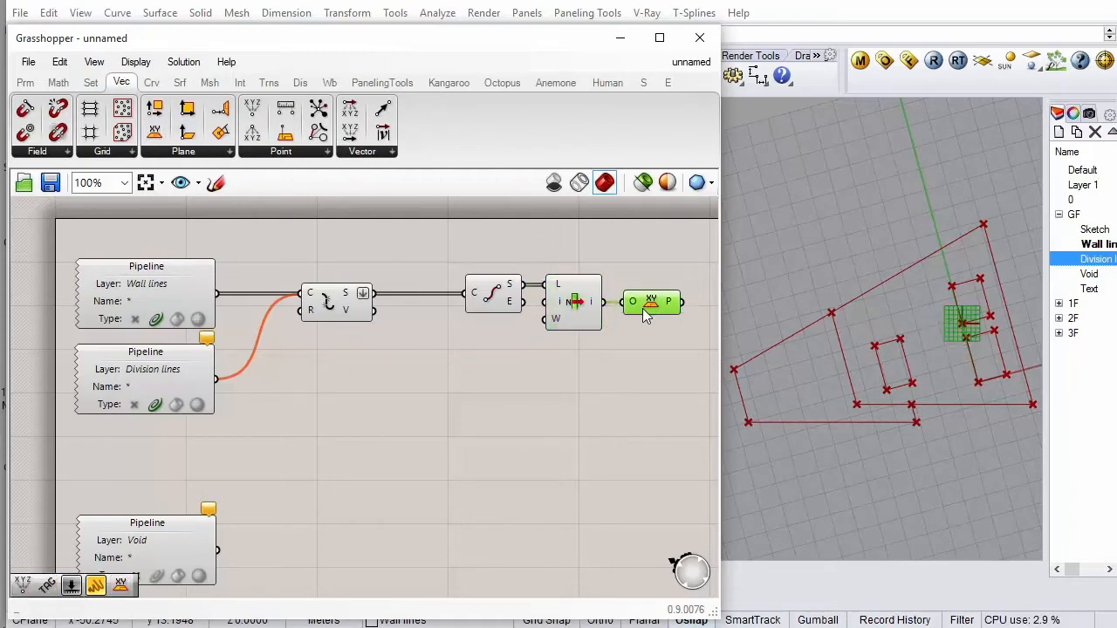
Add a Polygon component and connect the XY Plane output to its plane input
{"action": "mouse_move", "coordinate": [183, 89]}
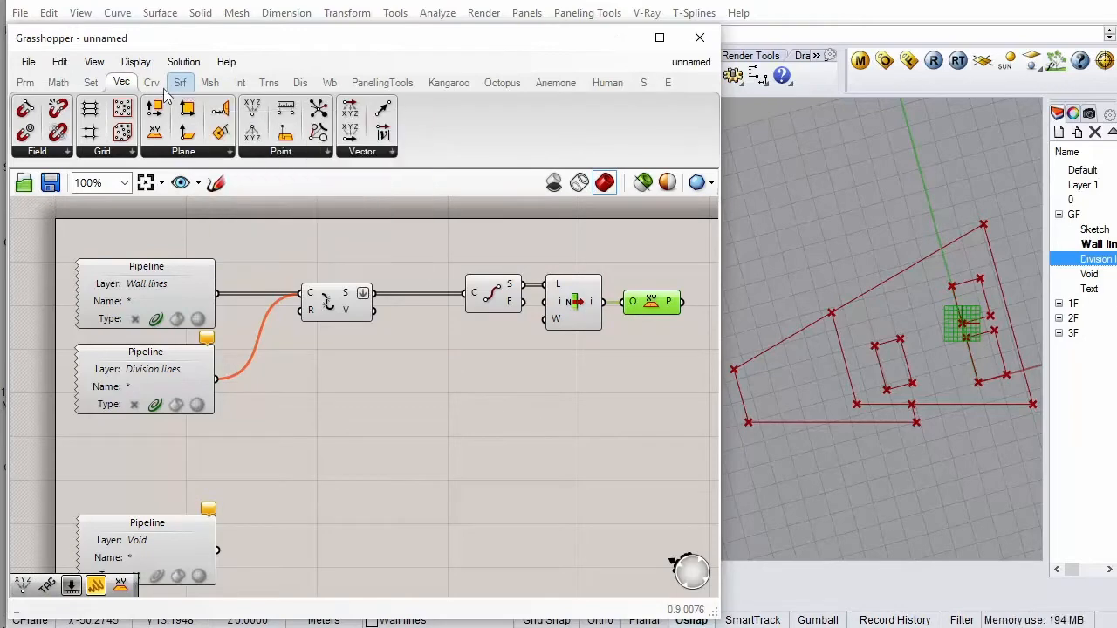
{"action": "left_click", "coordinate": [156, 88]}
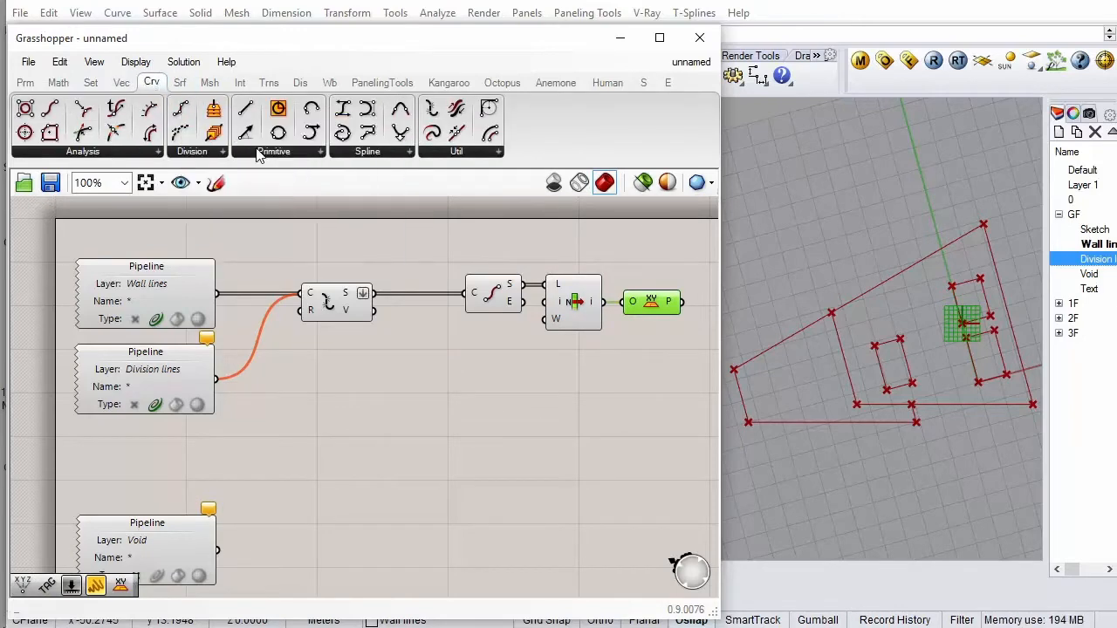
{"action": "left_click", "coordinate": [288, 153]}
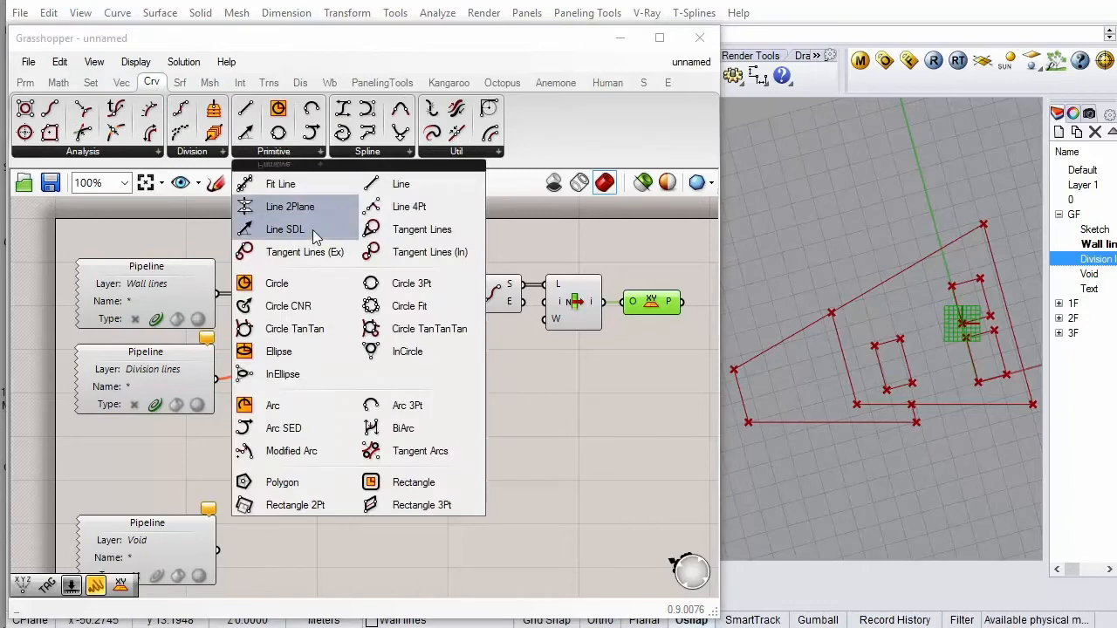
{"action": "left_click", "coordinate": [296, 487]}
{"action": "scroll", "coordinate": [270, 438], "scroll_direction": "down", "scroll_amount": 4}
{"action": "scroll", "coordinate": [499, 386], "scroll_direction": "up", "scroll_amount": 4}
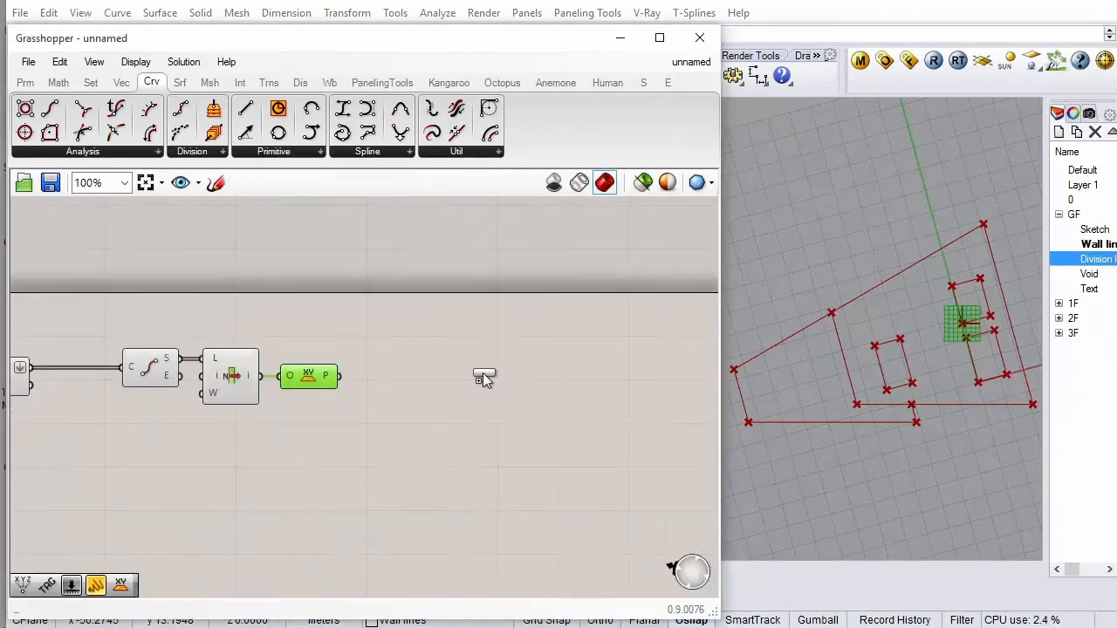
{"action": "left_click", "coordinate": [483, 373]}
{"action": "left_click_drag", "start_coordinate": [344, 381], "coordinate": [410, 402]}
Set the Polygon component's Segments input to 4
{"action": "right_click", "coordinate": [397, 411]}
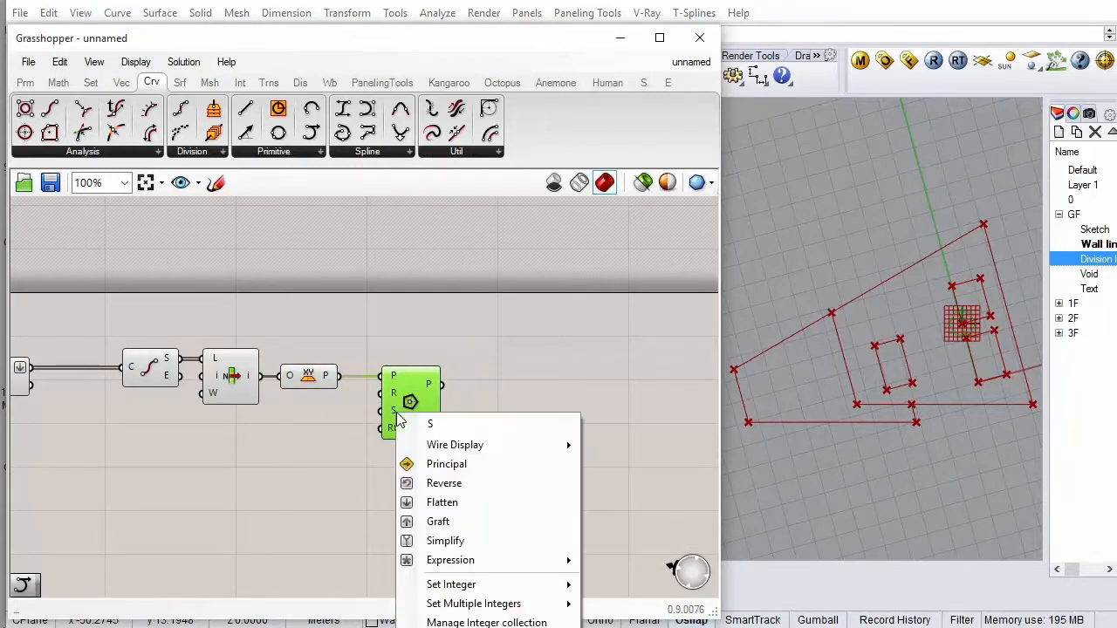
{"action": "mouse_move", "coordinate": [539, 586]}
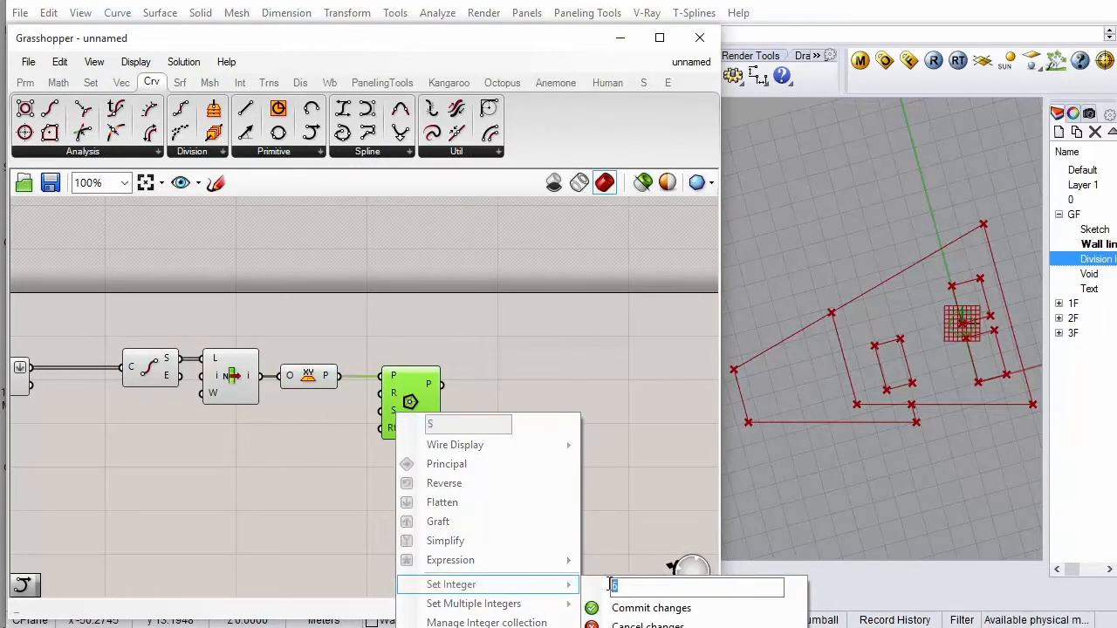
{"action": "type", "text": "4"}
{"action": "left_click", "coordinate": [651, 608]}
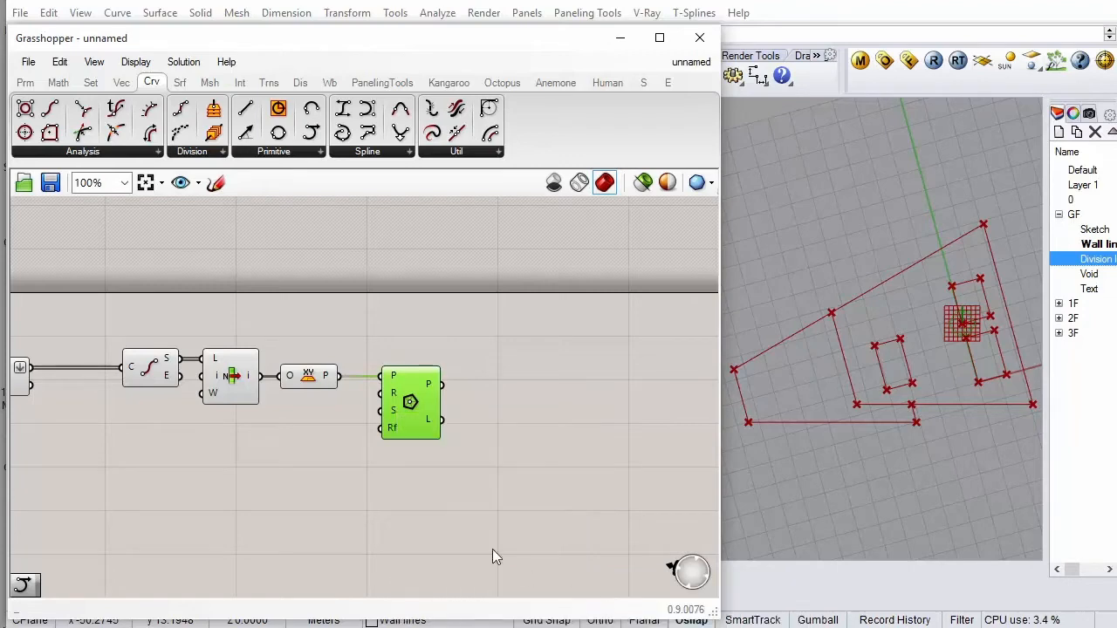
Place a Panel component above the Wall lines pipeline and set its content to 1000
{"action": "scroll", "coordinate": [518, 416], "scroll_direction": "down", "scroll_amount": 3}
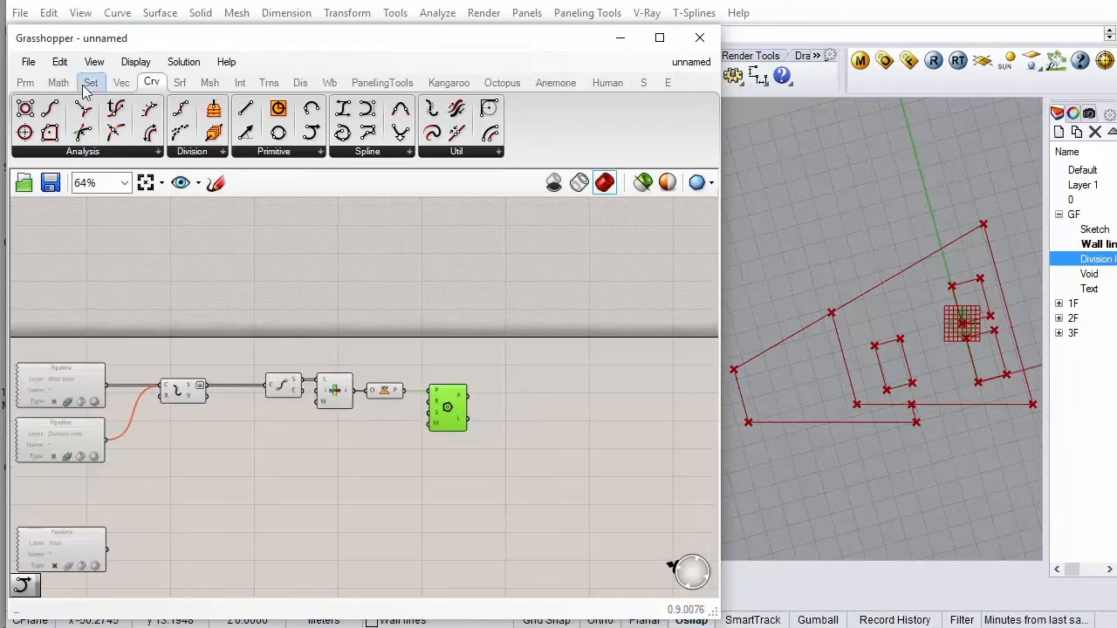
{"action": "left_click", "coordinate": [25, 64]}
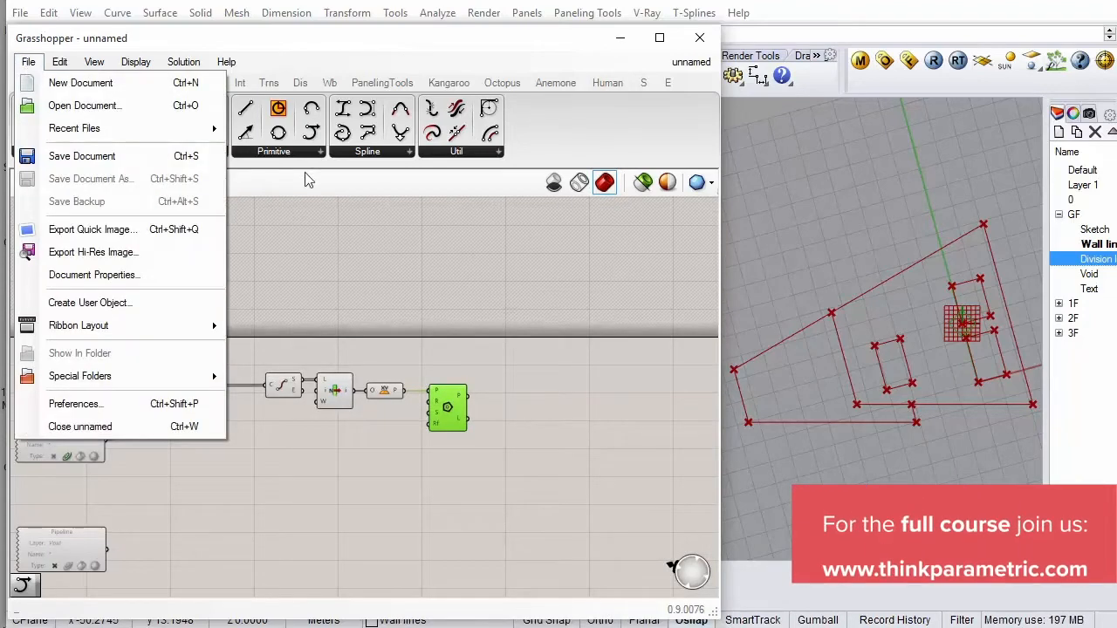
{"action": "left_click", "coordinate": [323, 179]}
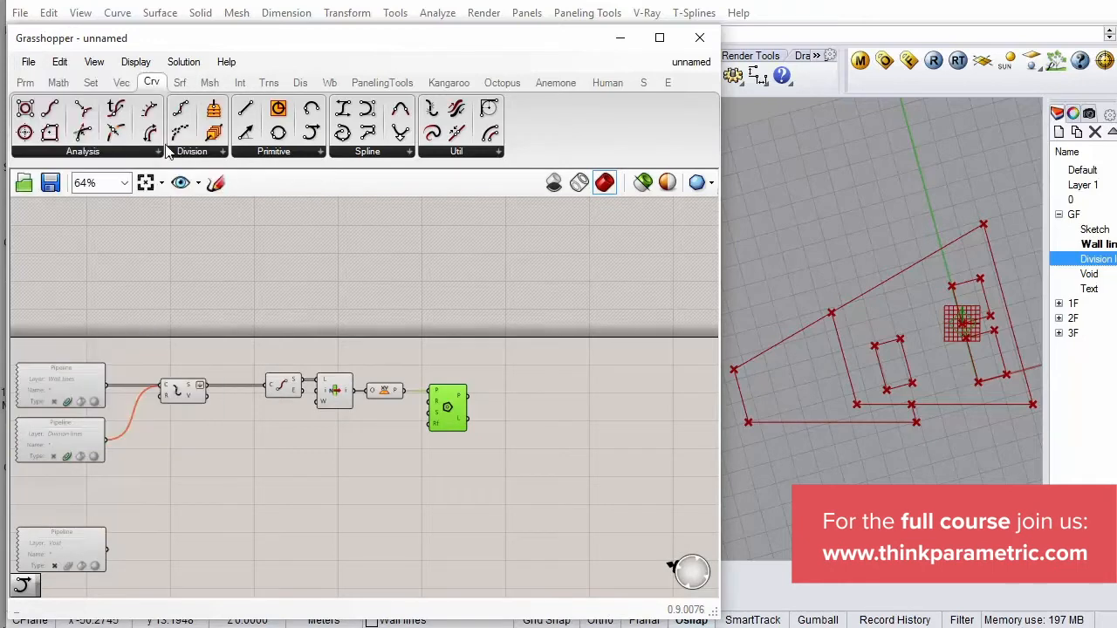
{"action": "left_click", "coordinate": [25, 82]}
{"action": "left_click_drag", "start_coordinate": [251, 130], "coordinate": [281, 294]}
{"action": "double_click", "coordinate": [280, 293]}
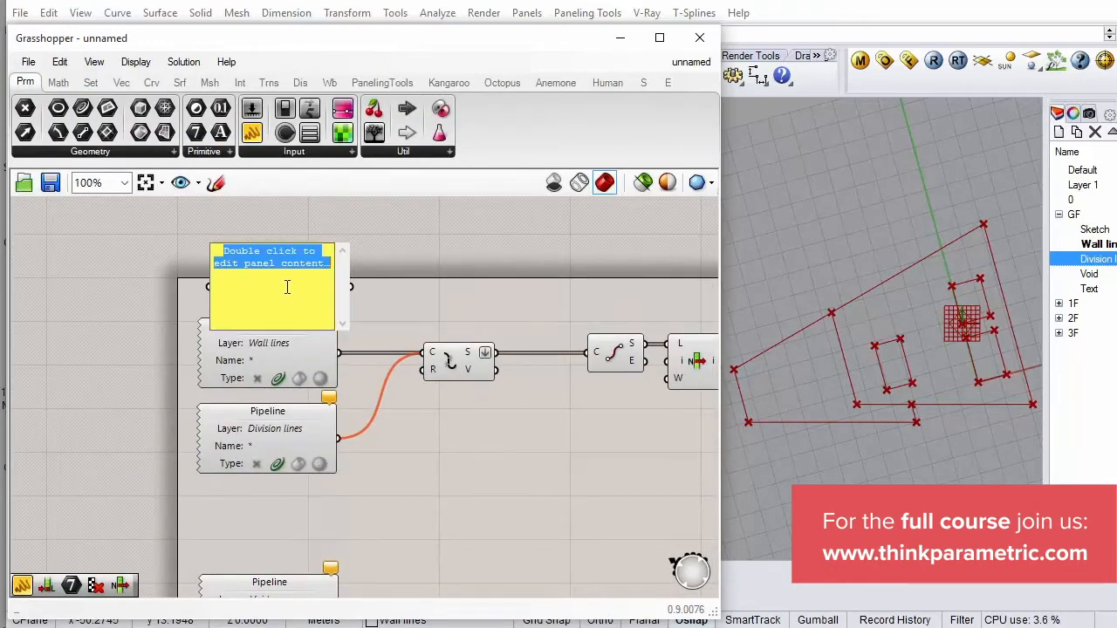
{"action": "type", "text": "1000"}
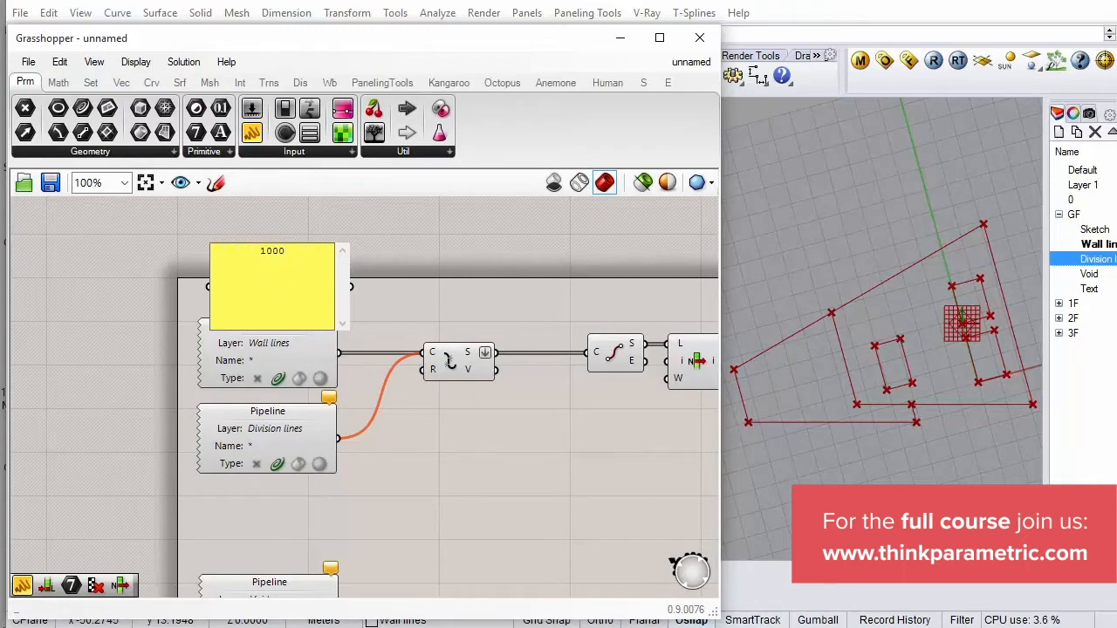
{"action": "left_click", "coordinate": [387, 277]}
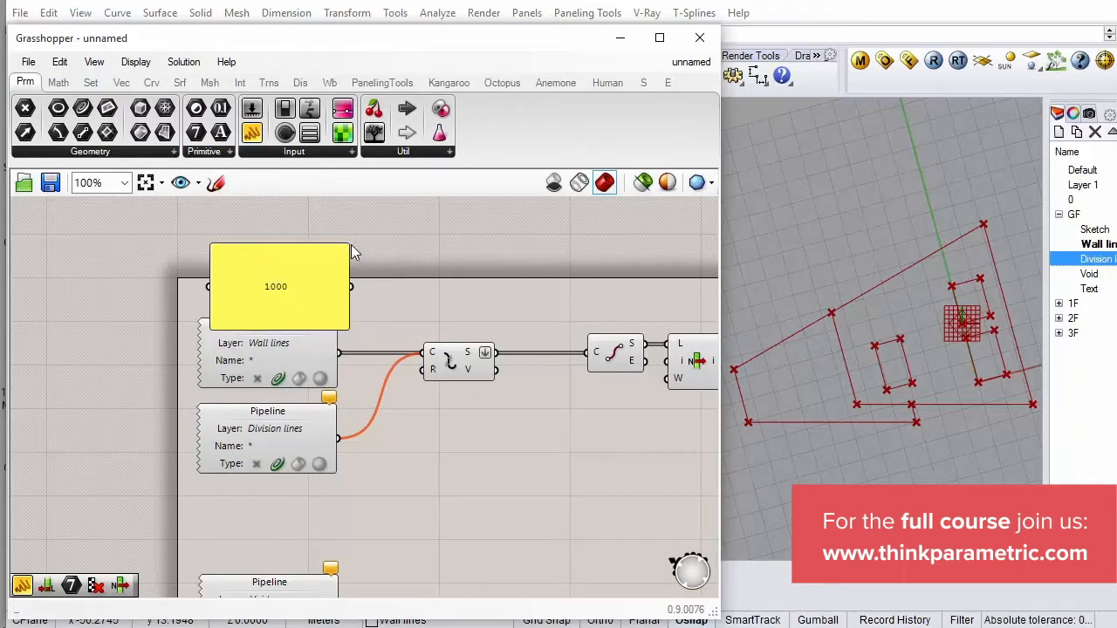
Shrink the 1000 panel and connect it to the Polygon component's radius input
{"action": "left_click_drag", "start_coordinate": [345, 249], "coordinate": [231, 301]}
{"action": "scroll", "coordinate": [235, 301], "scroll_direction": "down", "scroll_amount": 2}
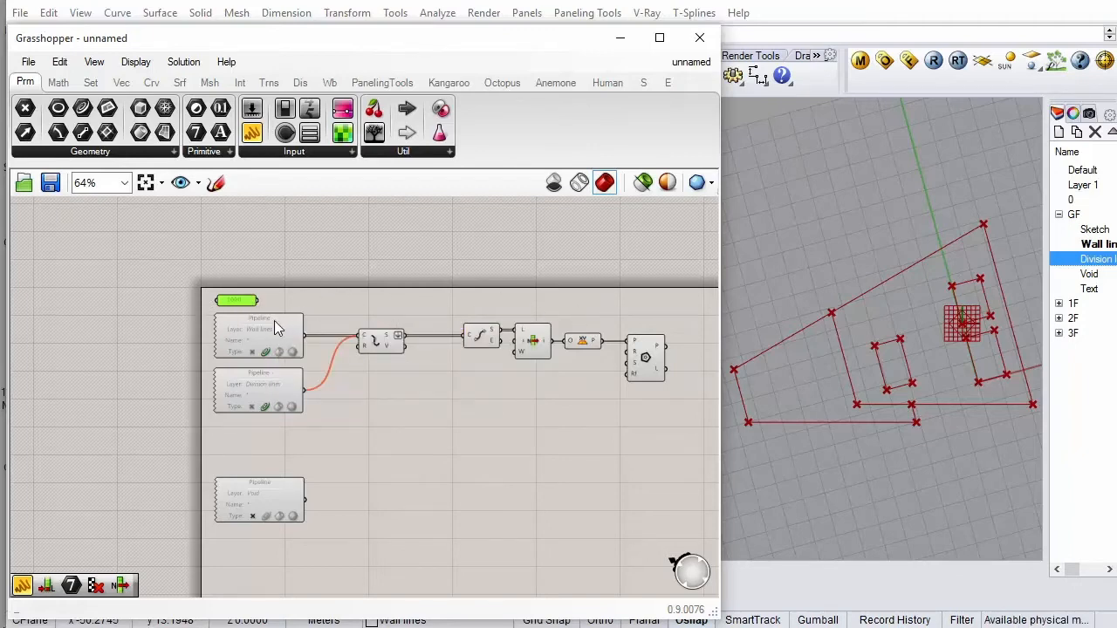
{"action": "left_click_drag", "start_coordinate": [261, 301], "coordinate": [627, 357]}
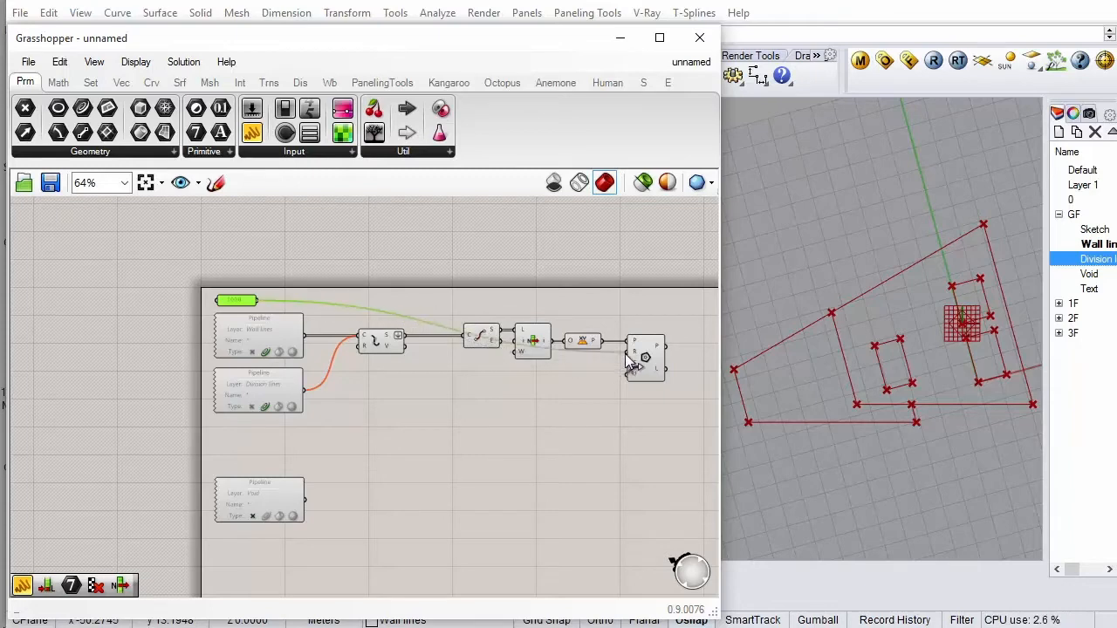
Narrow the Grasshopper window and examine the polygon's extent around the floor plan in the Rhino viewport
{"action": "left_click", "coordinate": [846, 312]}
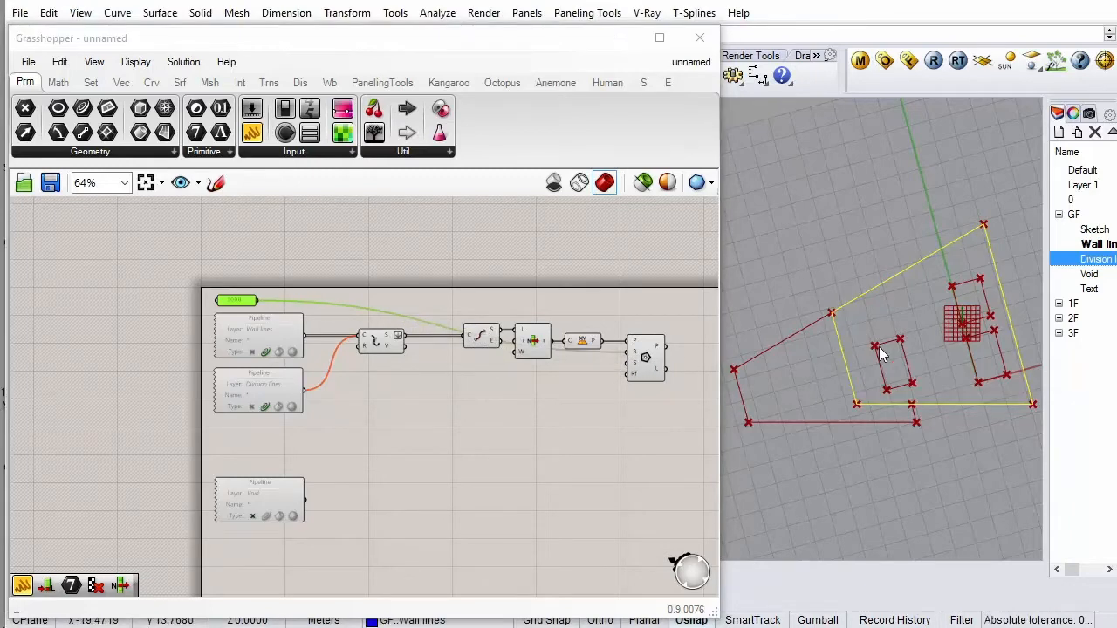
{"action": "left_click_drag", "start_coordinate": [719, 294], "coordinate": [624, 298]}
{"action": "scroll", "coordinate": [818, 327], "scroll_direction": "down", "scroll_amount": 5}
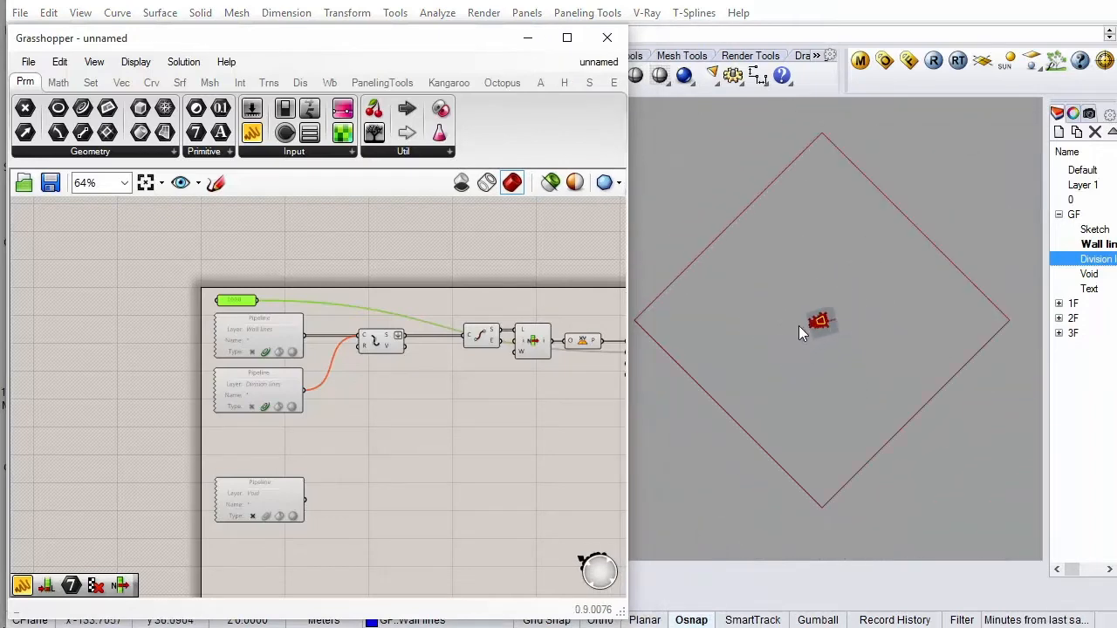
{"action": "left_click", "coordinate": [829, 350]}
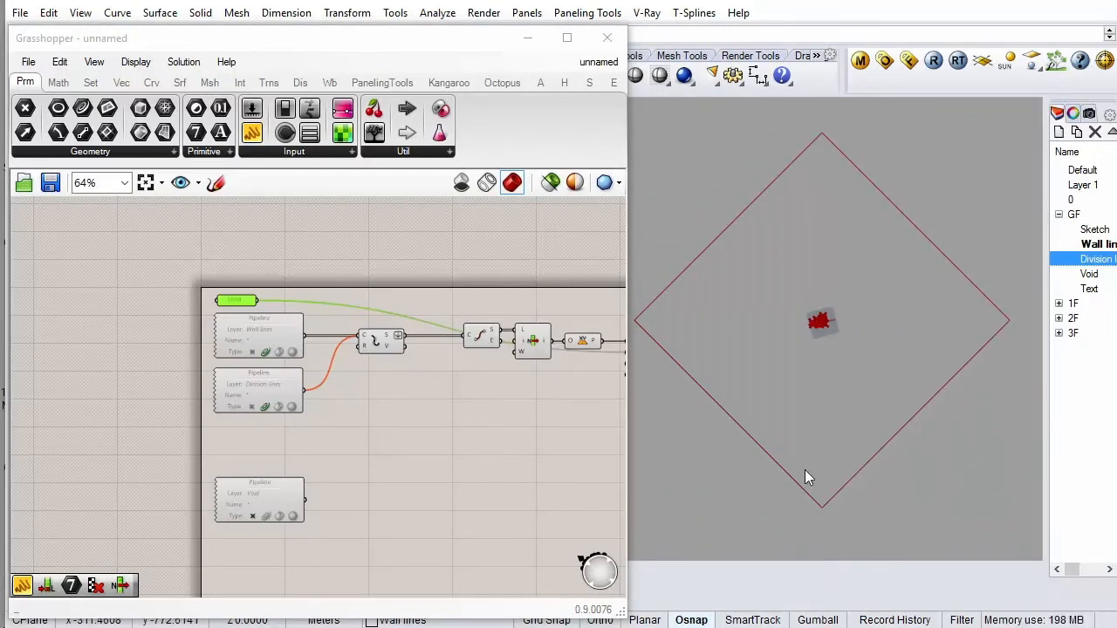
{"action": "scroll", "coordinate": [821, 325], "scroll_direction": "up", "scroll_amount": 3}
{"action": "scroll", "coordinate": [820, 327], "scroll_direction": "up", "scroll_amount": 6}
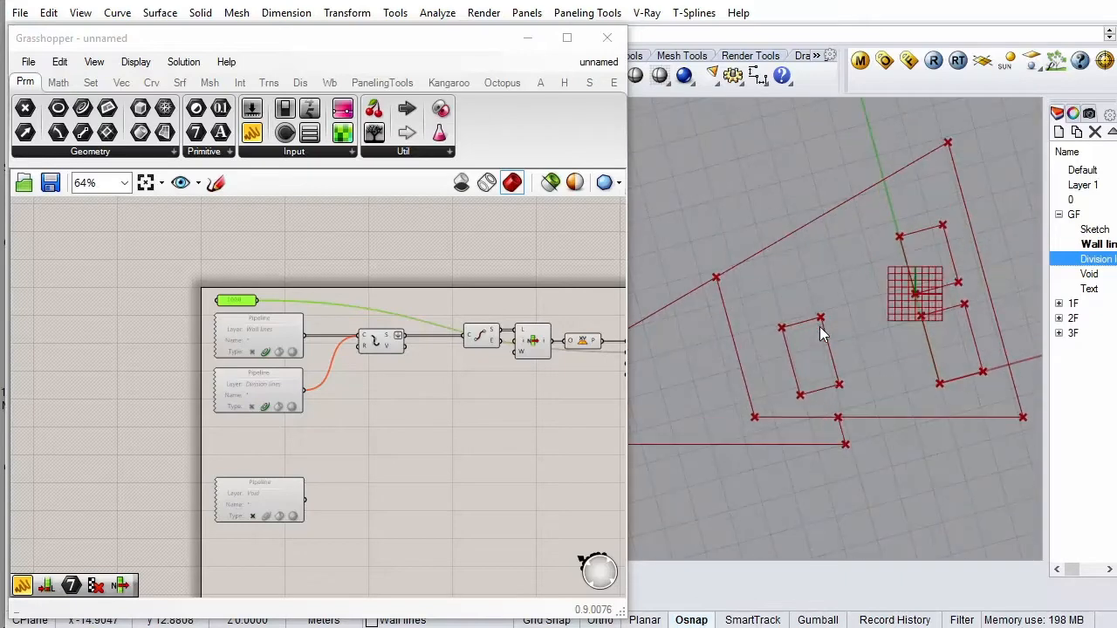
{"action": "scroll", "coordinate": [461, 404], "scroll_direction": "down", "scroll_amount": 4}
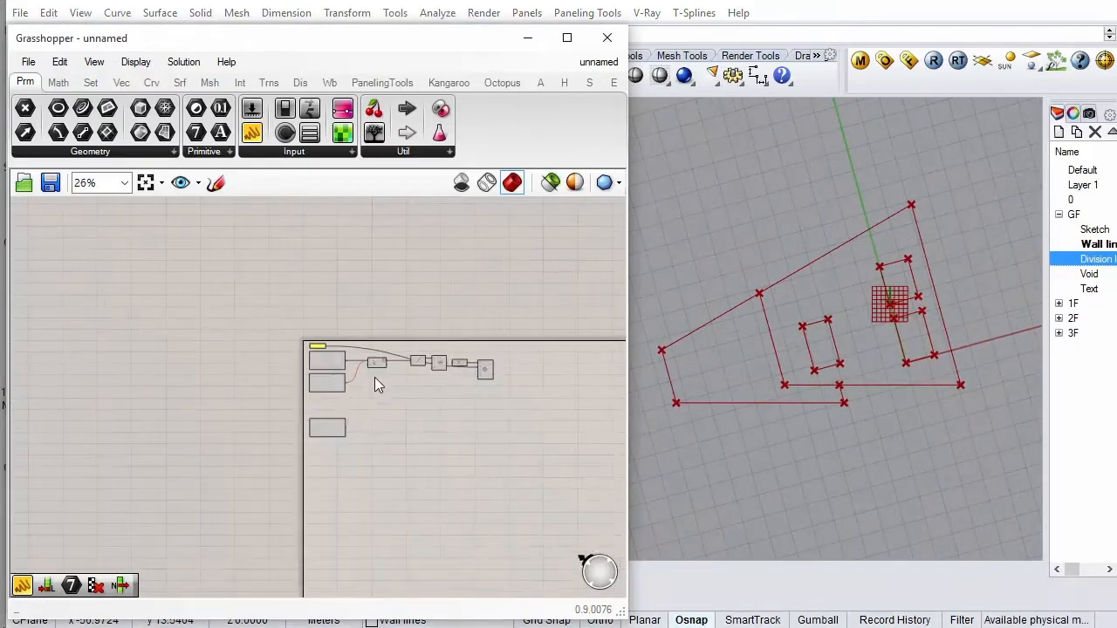
Shift the Polygon component closer to the XY Plane and connect its polygon output to a new Boundary Surfaces component beside it
{"action": "scroll", "coordinate": [384, 371], "scroll_direction": "up", "scroll_amount": 6}
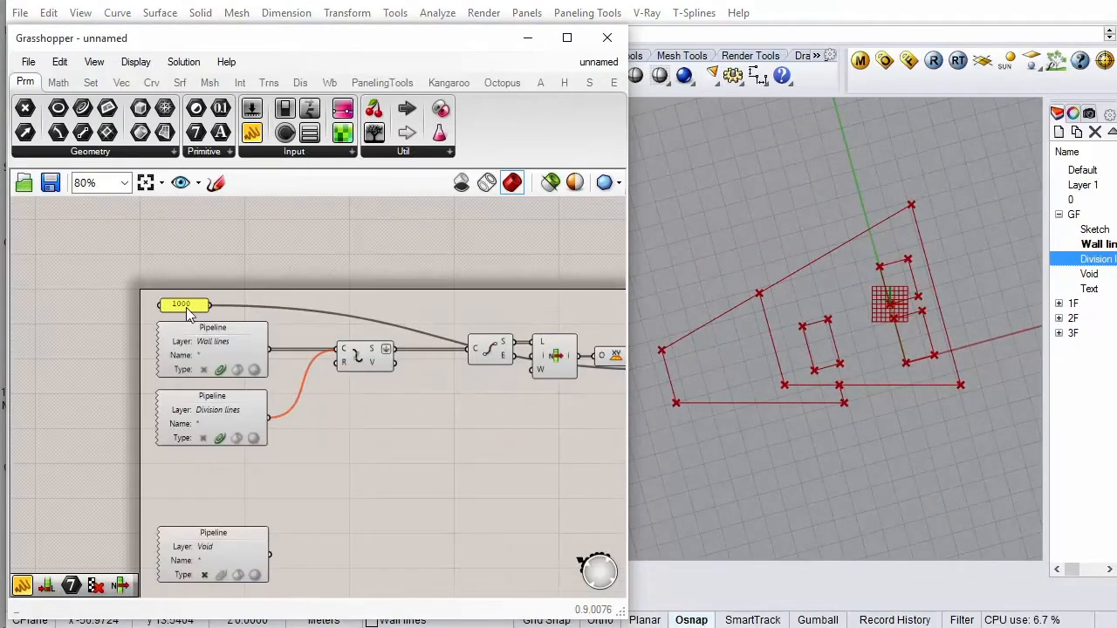
{"action": "scroll", "coordinate": [150, 349], "scroll_direction": "down", "scroll_amount": 3}
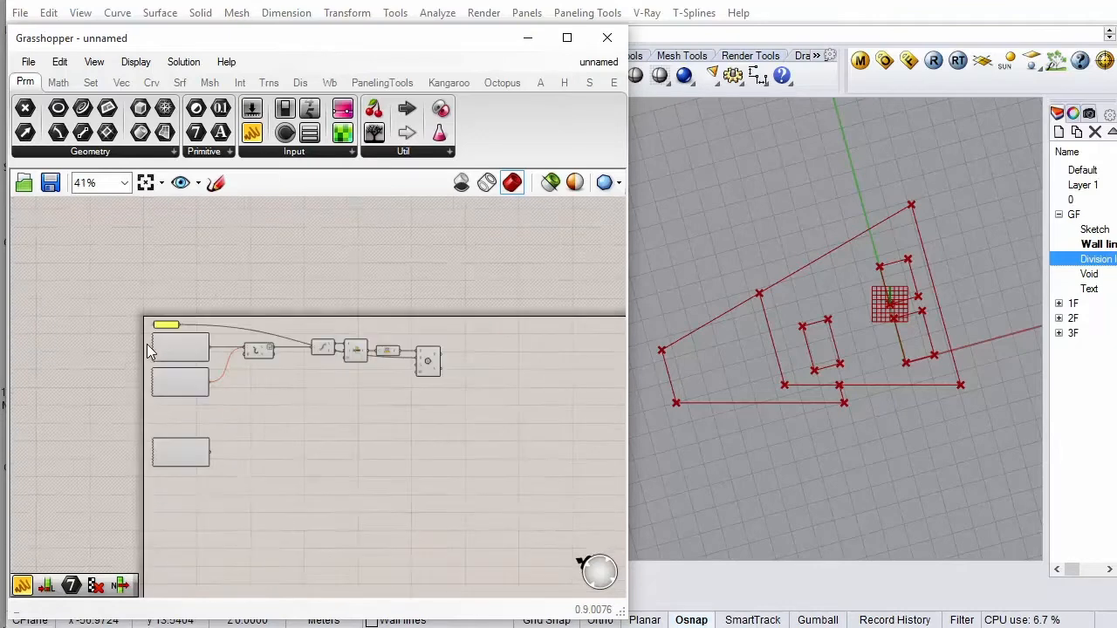
{"action": "scroll", "coordinate": [356, 352], "scroll_direction": "up", "scroll_amount": 5}
{"action": "left_click_drag", "start_coordinate": [547, 388], "coordinate": [527, 388]}
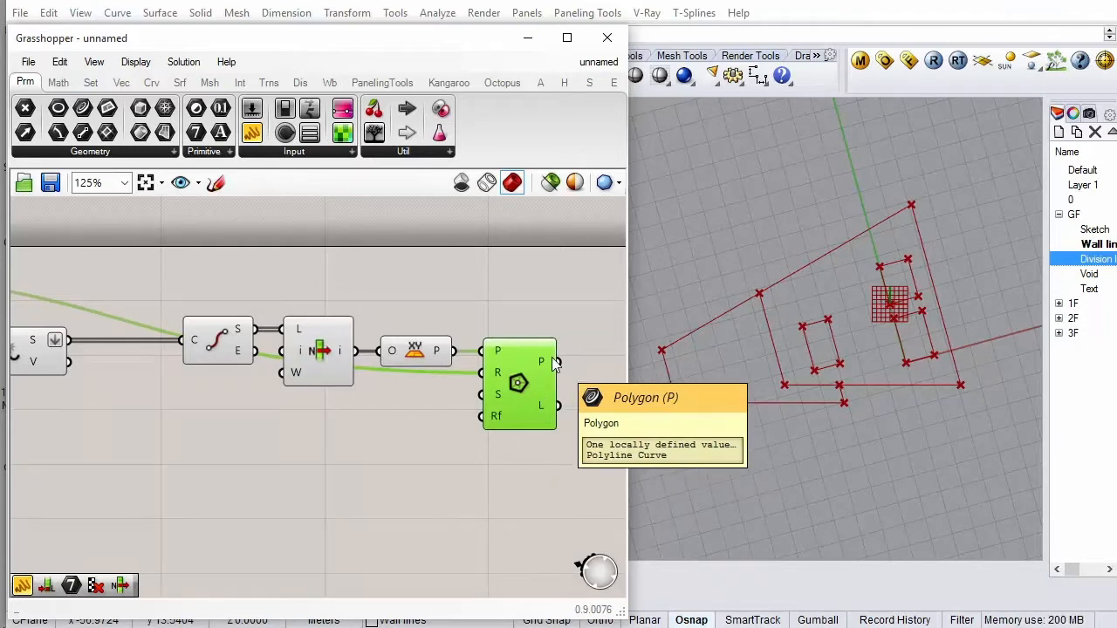
{"action": "left_click", "coordinate": [160, 83]}
{"action": "left_click", "coordinate": [180, 82]}
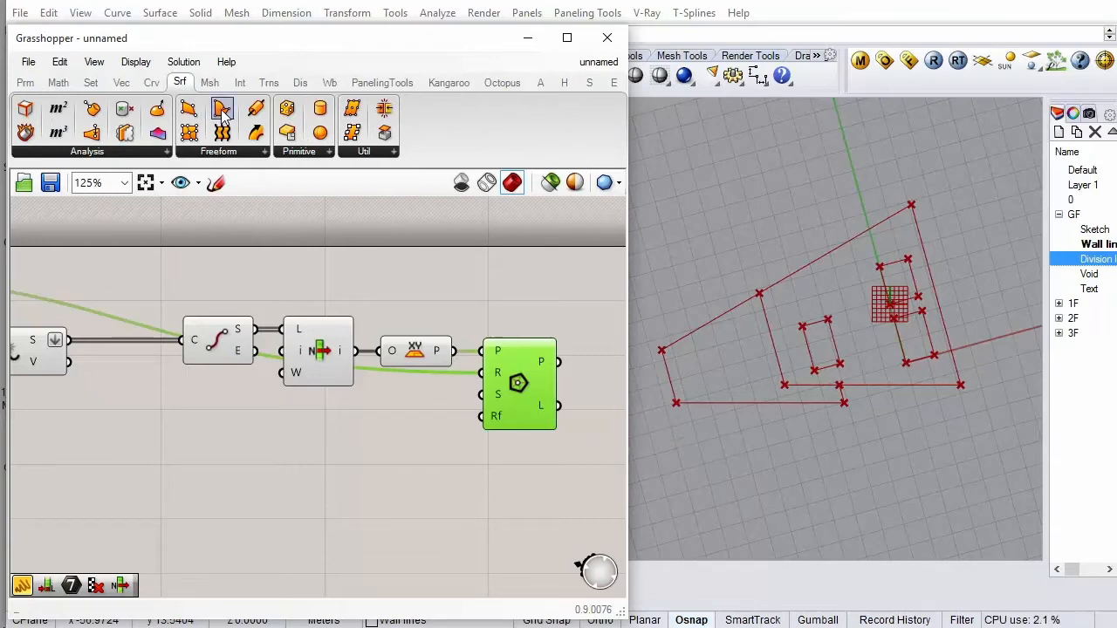
{"action": "scroll", "coordinate": [289, 267], "scroll_direction": "down", "scroll_amount": 3}
{"action": "scroll", "coordinate": [469, 321], "scroll_direction": "up", "scroll_amount": 2}
{"action": "left_click_drag", "start_coordinate": [469, 321], "coordinate": [471, 319]}
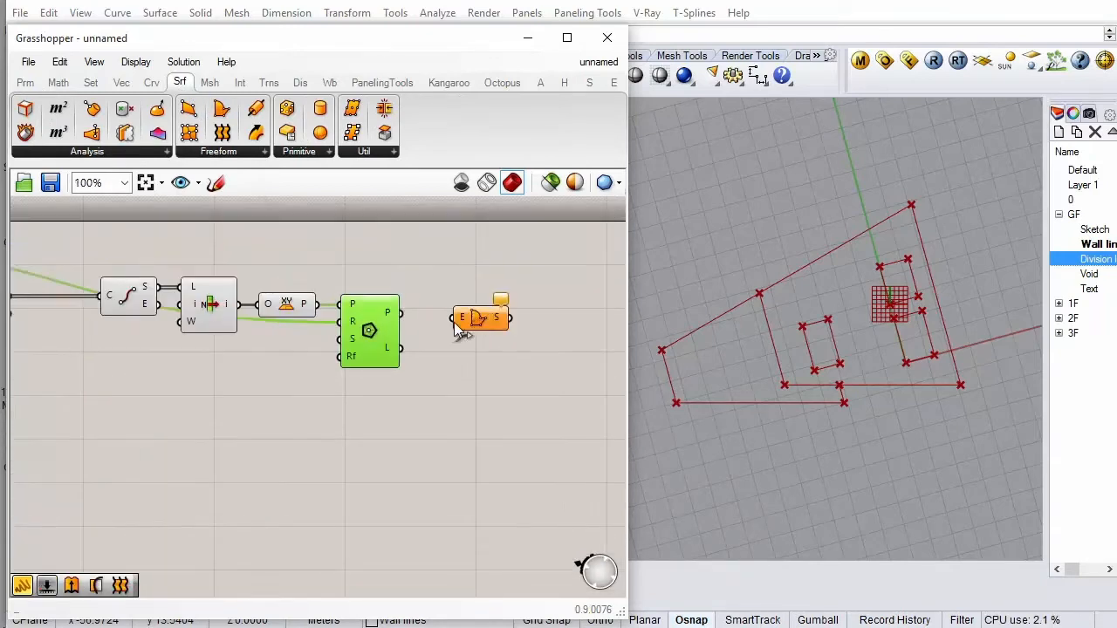
{"action": "left_click_drag", "start_coordinate": [401, 313], "coordinate": [441, 318]}
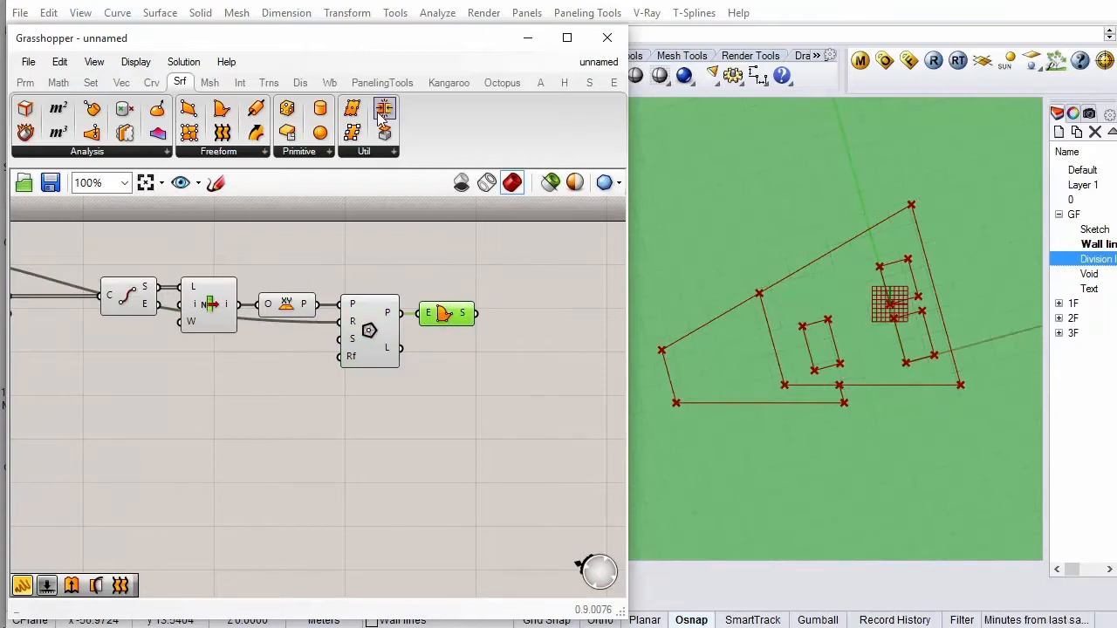
Add a Surface Split component beside Boundary Surfaces and connect the boundary surface to its surface input
{"action": "left_click", "coordinate": [240, 82]}
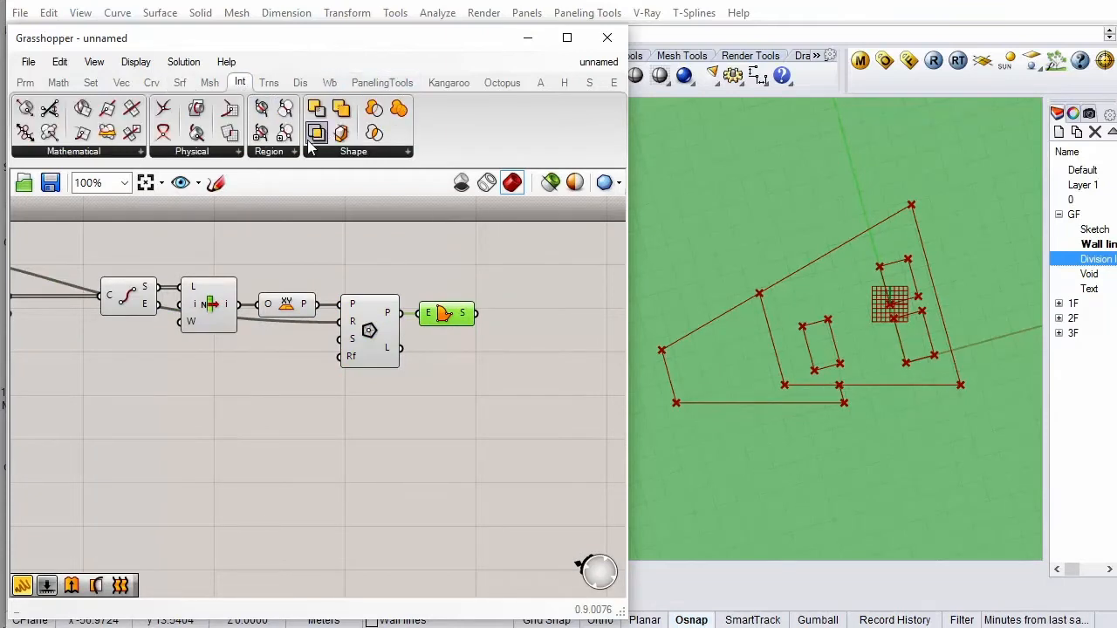
{"action": "left_click", "coordinate": [206, 152]}
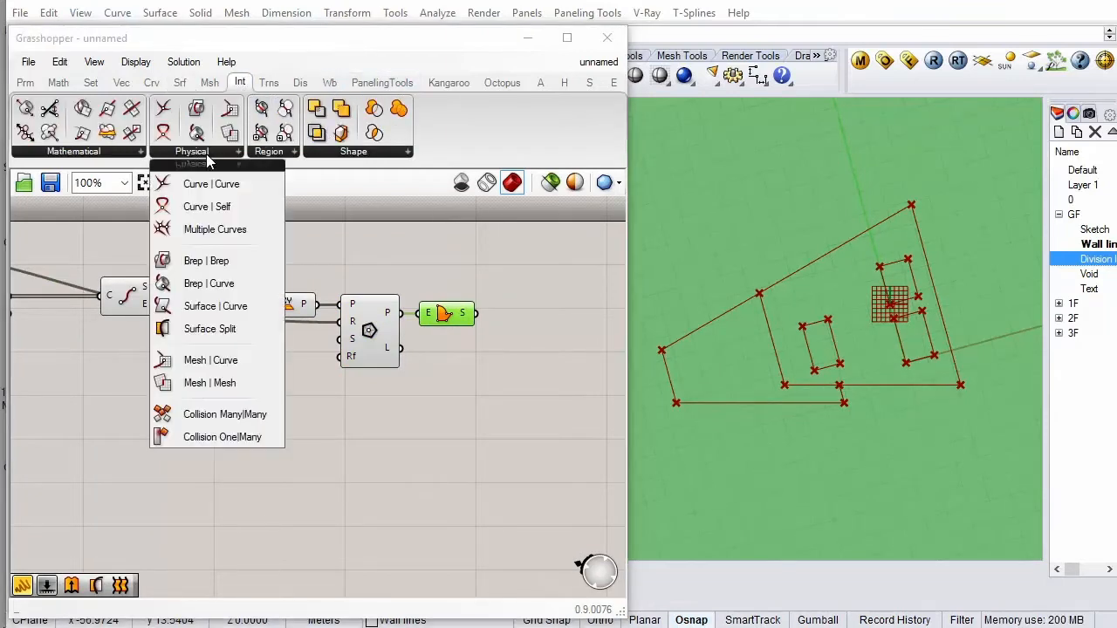
{"action": "left_click", "coordinate": [209, 328]}
{"action": "left_click", "coordinate": [569, 309]}
{"action": "left_click_drag", "start_coordinate": [570, 307], "coordinate": [560, 317]}
{"action": "left_click_drag", "start_coordinate": [468, 319], "coordinate": [543, 324]}
Connect the segments output of the Explode component to the curves input of Surface Split
{"action": "scroll", "coordinate": [544, 325], "scroll_direction": "down", "scroll_amount": 3}
{"action": "scroll", "coordinate": [477, 336], "scroll_direction": "up", "scroll_amount": 2}
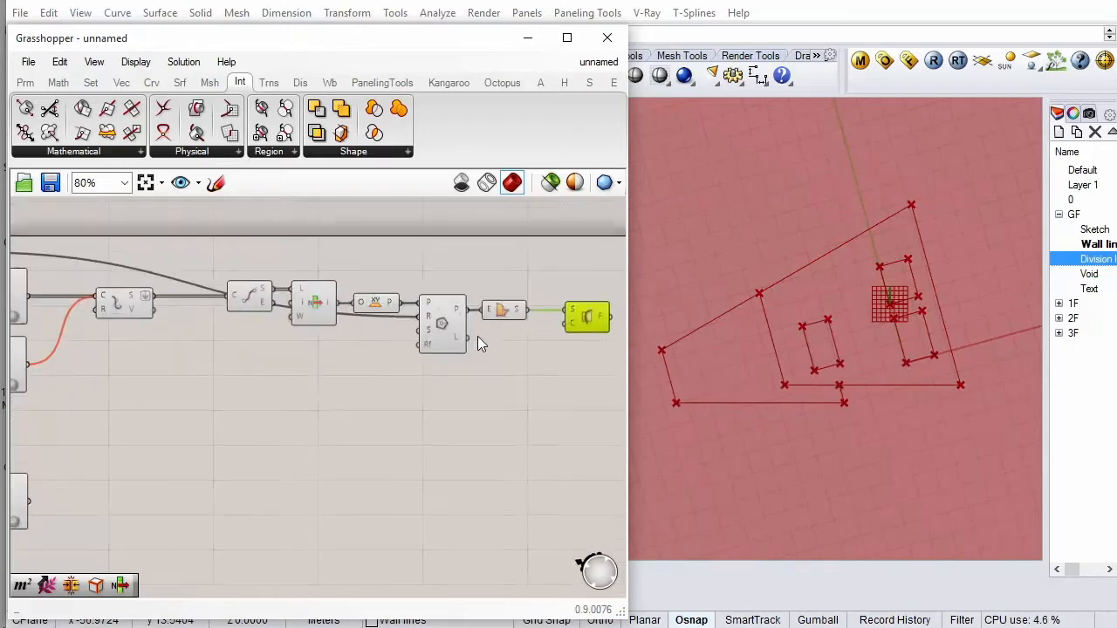
{"action": "scroll", "coordinate": [149, 348], "scroll_direction": "down", "scroll_amount": 2}
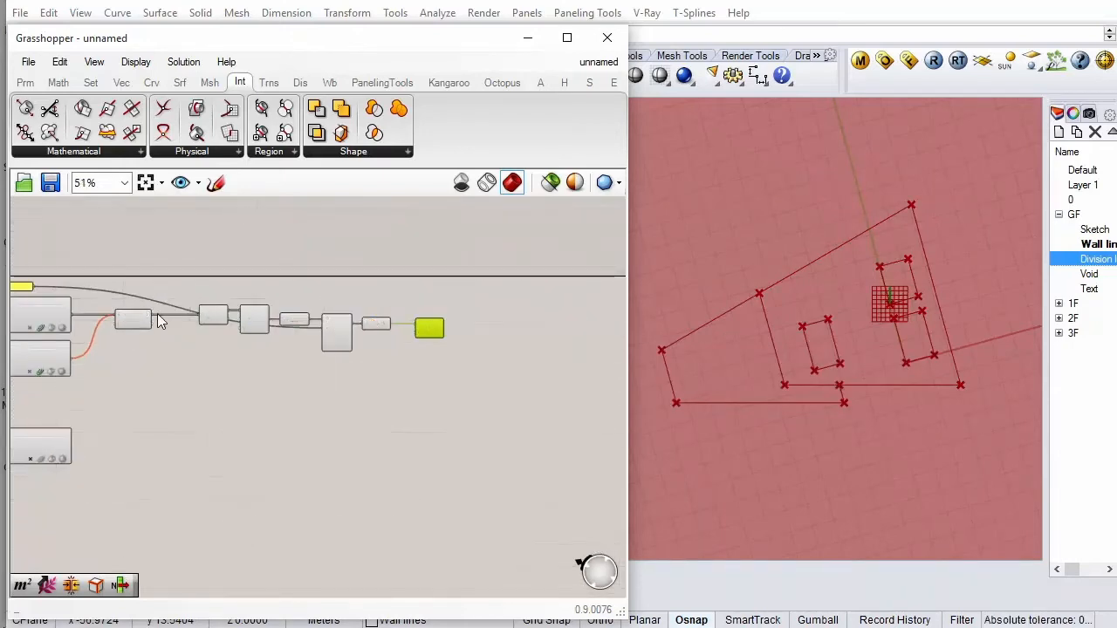
{"action": "mouse_move", "coordinate": [155, 316]}
{"action": "left_mouse_down"}
{"action": "mouse_move", "coordinate": [306, 348]}
{"action": "mouse_move", "coordinate": [418, 342]}
{"action": "left_mouse_up"}
{"action": "scroll", "coordinate": [205, 332], "scroll_direction": "up", "scroll_amount": 2}
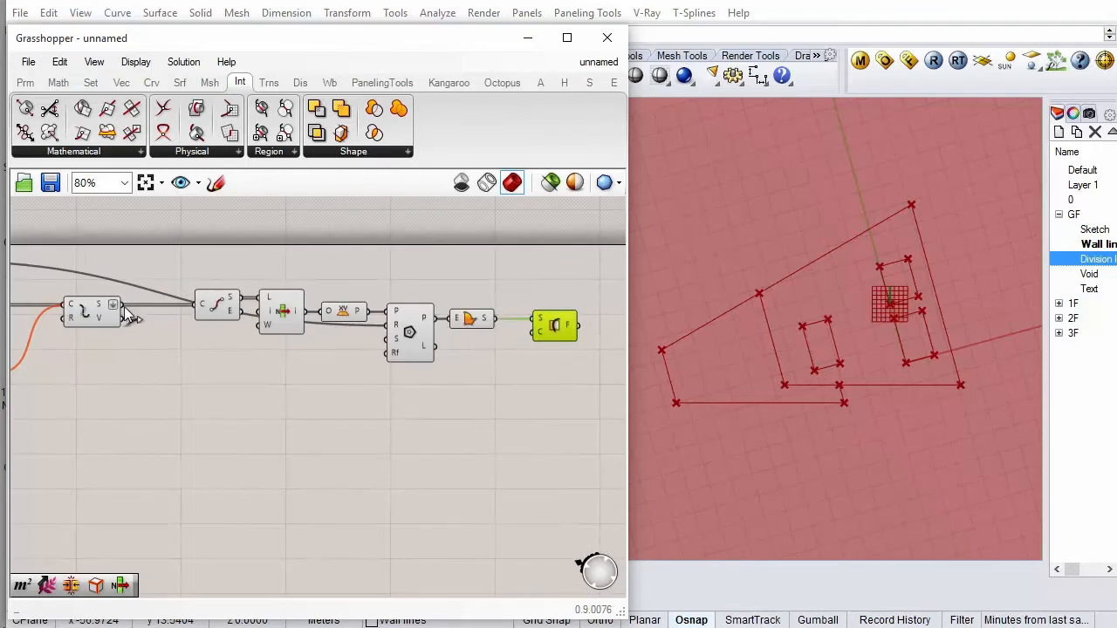
{"action": "left_click_drag", "start_coordinate": [127, 312], "coordinate": [543, 339]}
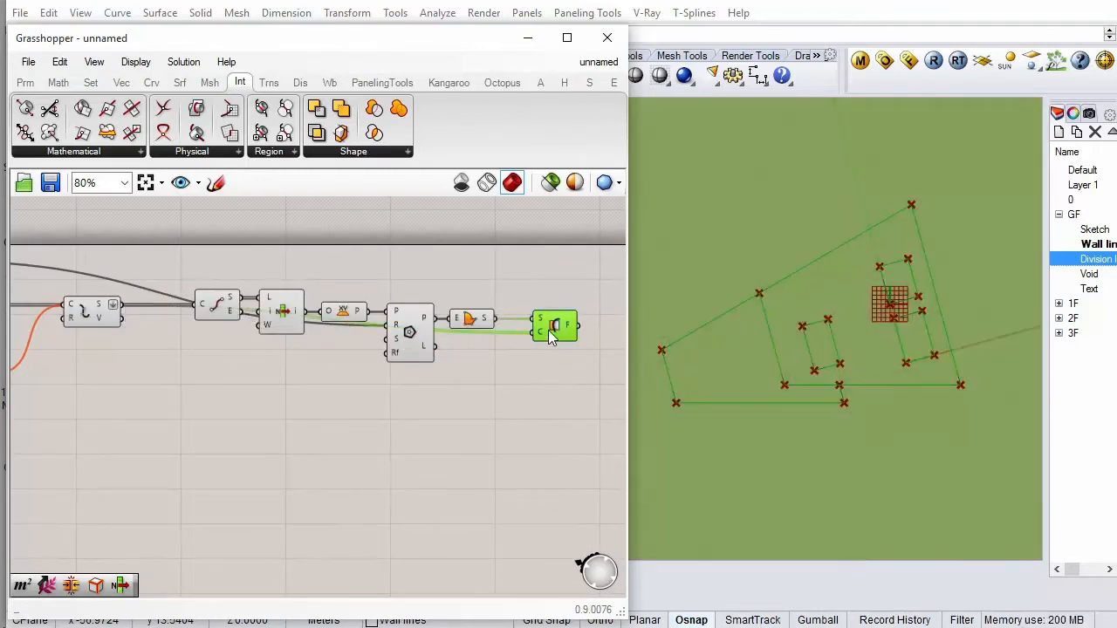
{"action": "left_click", "coordinate": [552, 362]}
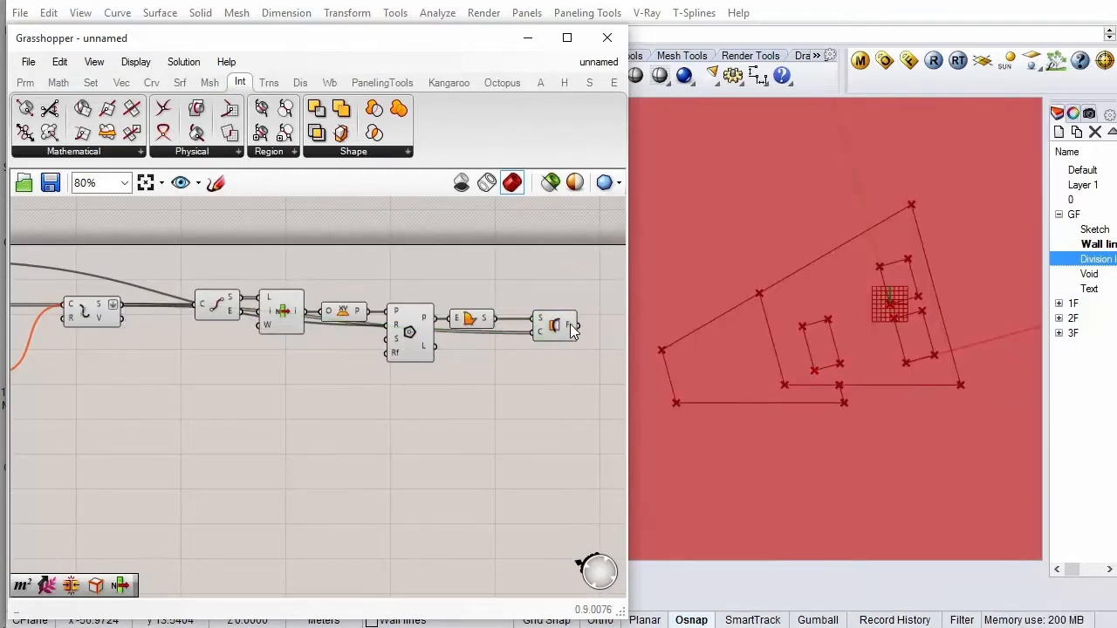
Inspect the Surface Split fragments output and examine the split surface around the floor plan in the Rhino viewport
{"action": "mouse_move", "coordinate": [572, 328]}
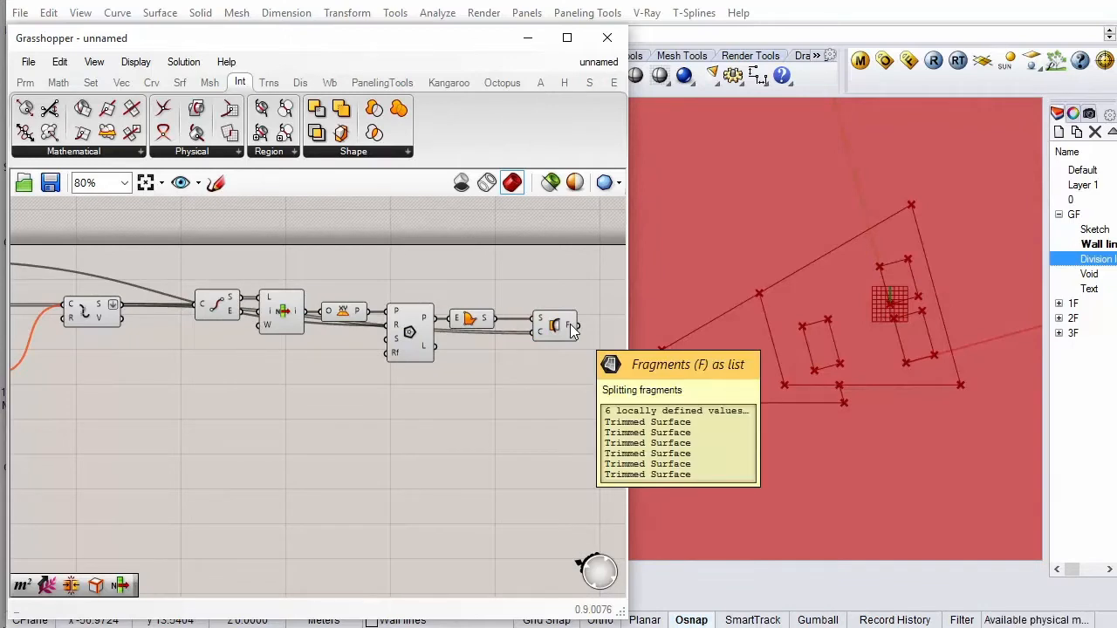
{"action": "left_click", "coordinate": [964, 476]}
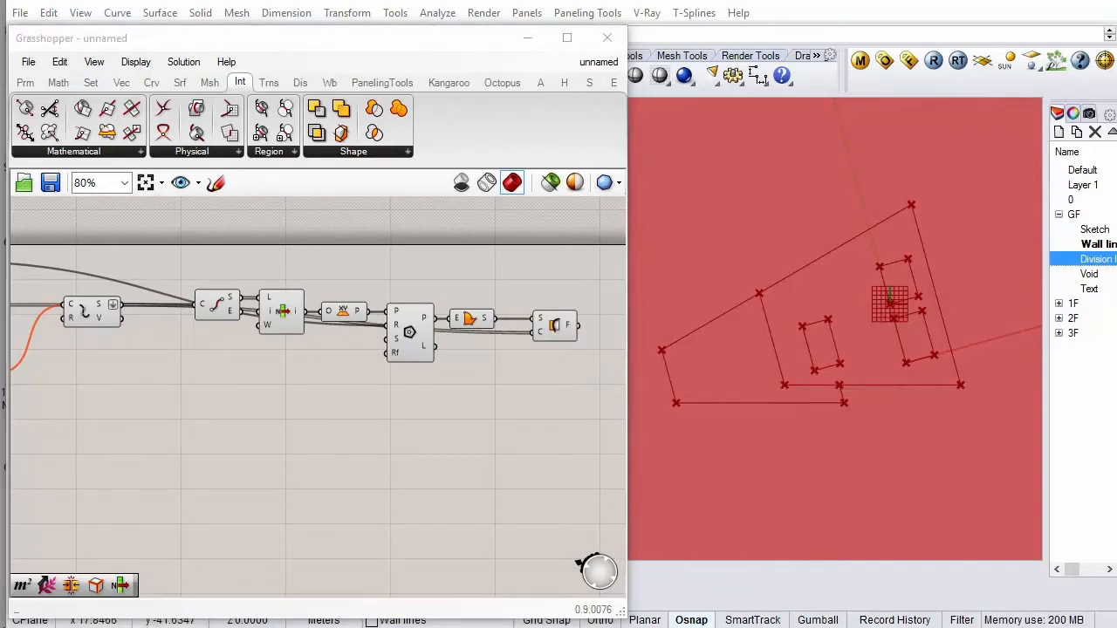
{"action": "left_click", "coordinate": [438, 485]}
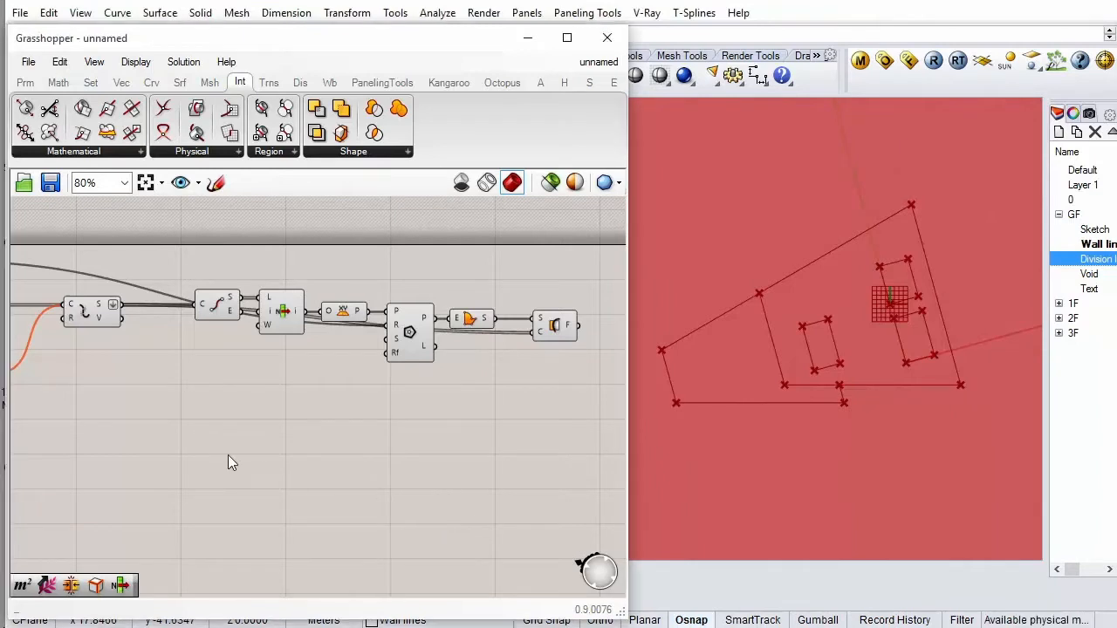
{"action": "left_click", "coordinate": [179, 84]}
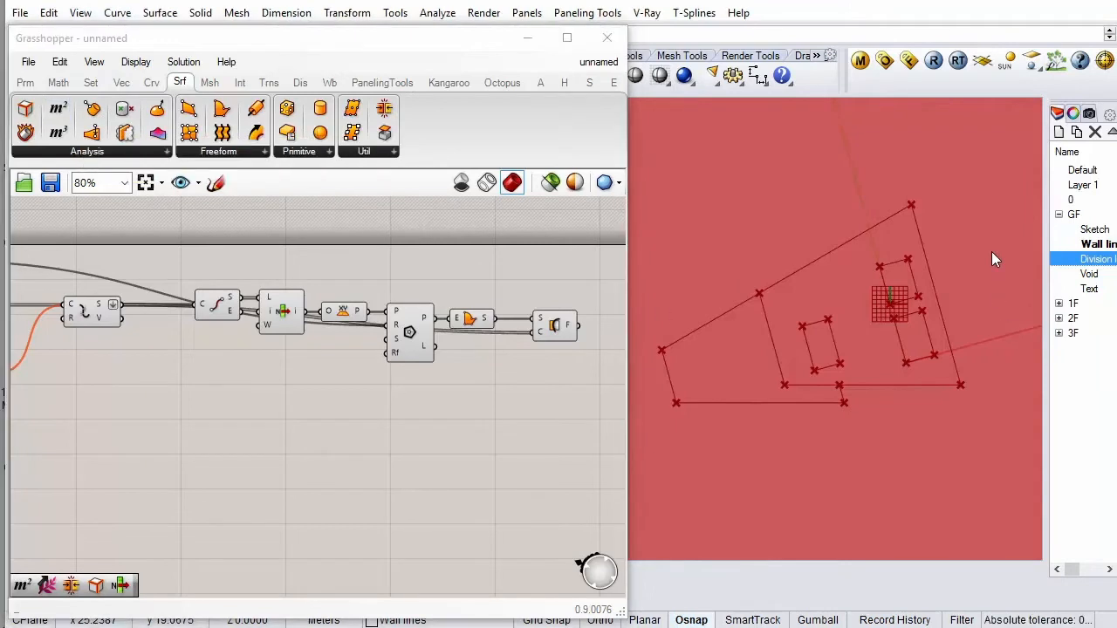
{"action": "scroll", "coordinate": [868, 373], "scroll_direction": "down", "scroll_amount": 10}
{"action": "scroll", "coordinate": [922, 349], "scroll_direction": "down", "scroll_amount": 3}
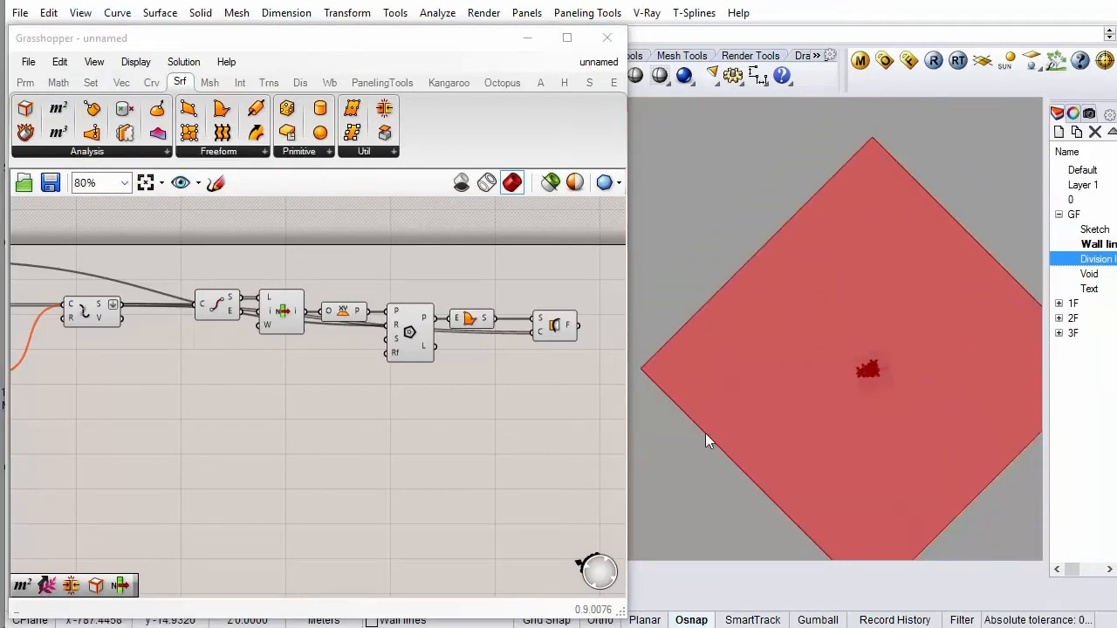
{"action": "scroll", "coordinate": [878, 379], "scroll_direction": "up", "scroll_amount": 10}
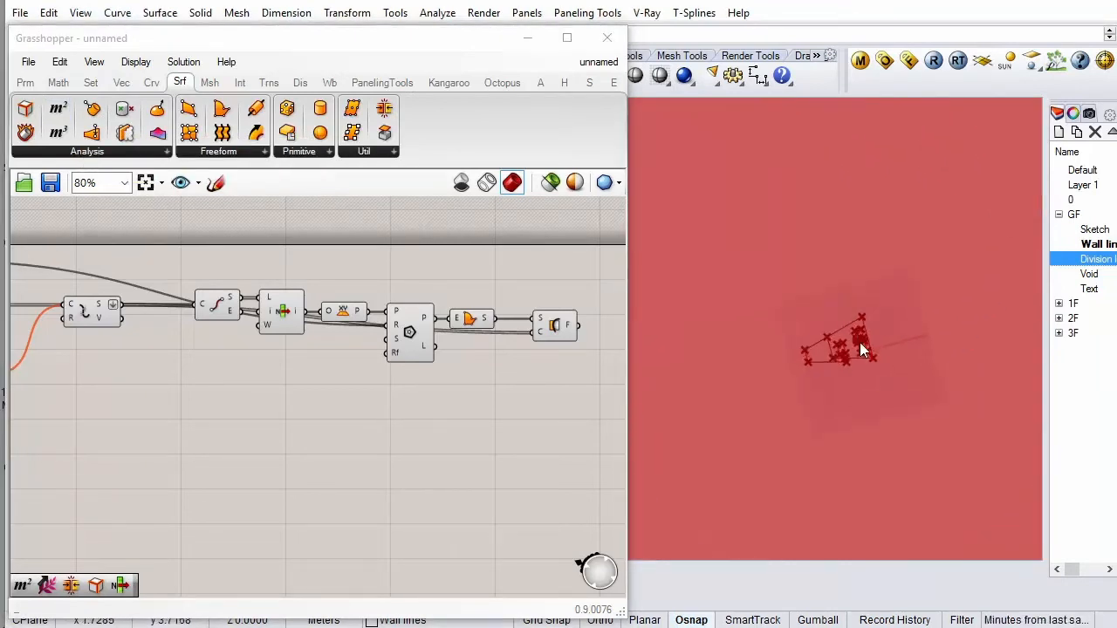
{"action": "scroll", "coordinate": [853, 331], "scroll_direction": "up", "scroll_amount": 5}
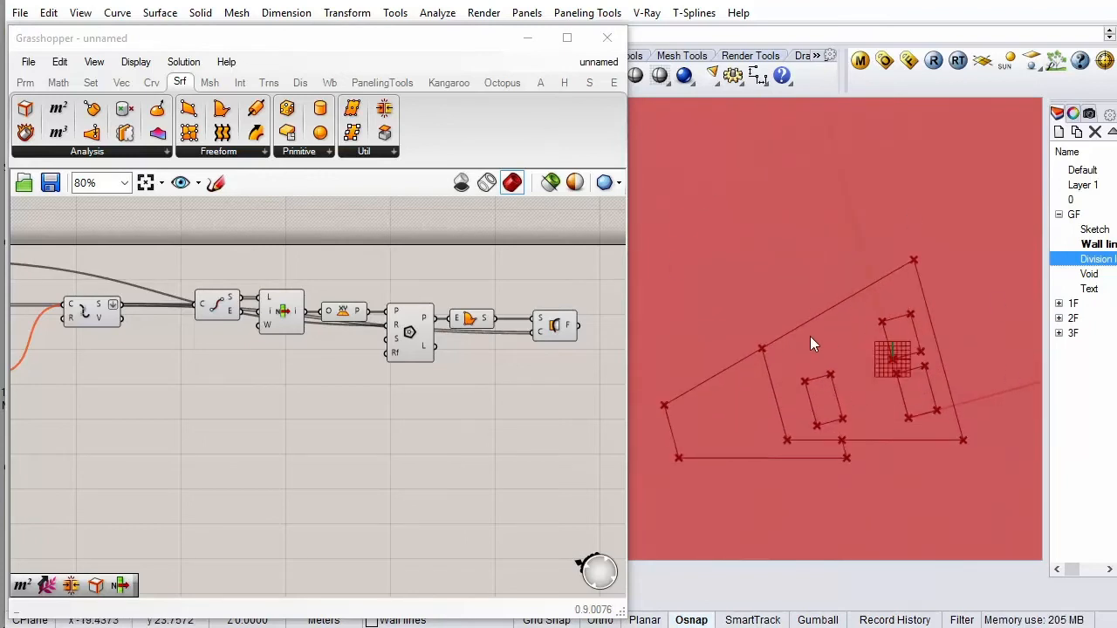
Move Surface Split closer to Boundary Surfaces and connect its fragments to a new Area component placed beside it
{"action": "left_click", "coordinate": [558, 333]}
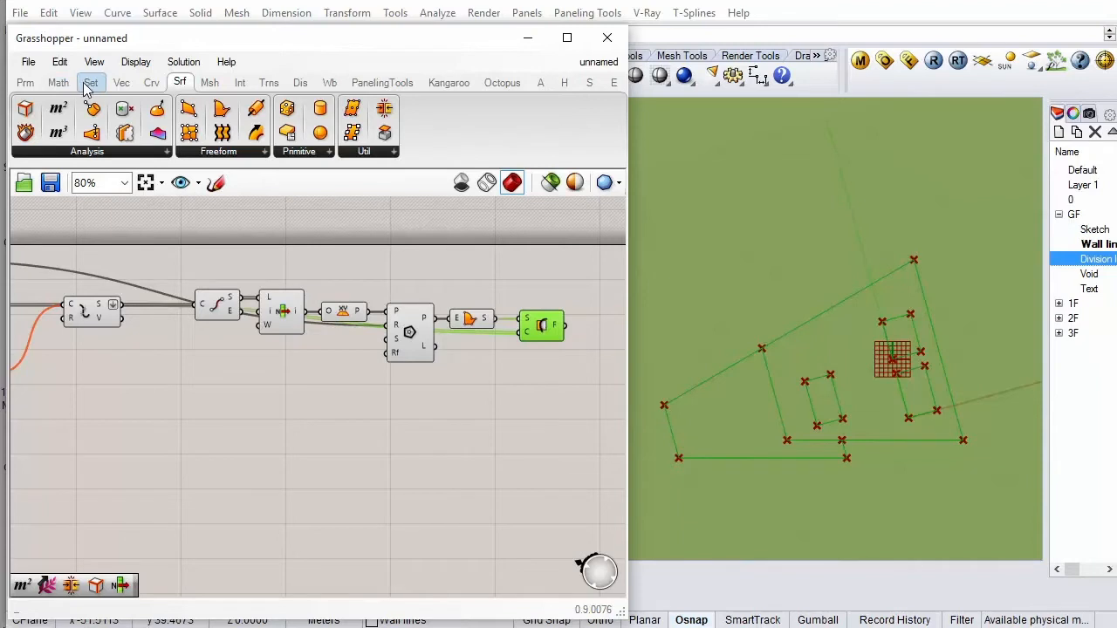
{"action": "scroll", "coordinate": [232, 287], "scroll_direction": "down", "scroll_amount": 3}
{"action": "scroll", "coordinate": [348, 288], "scroll_direction": "up", "scroll_amount": 4}
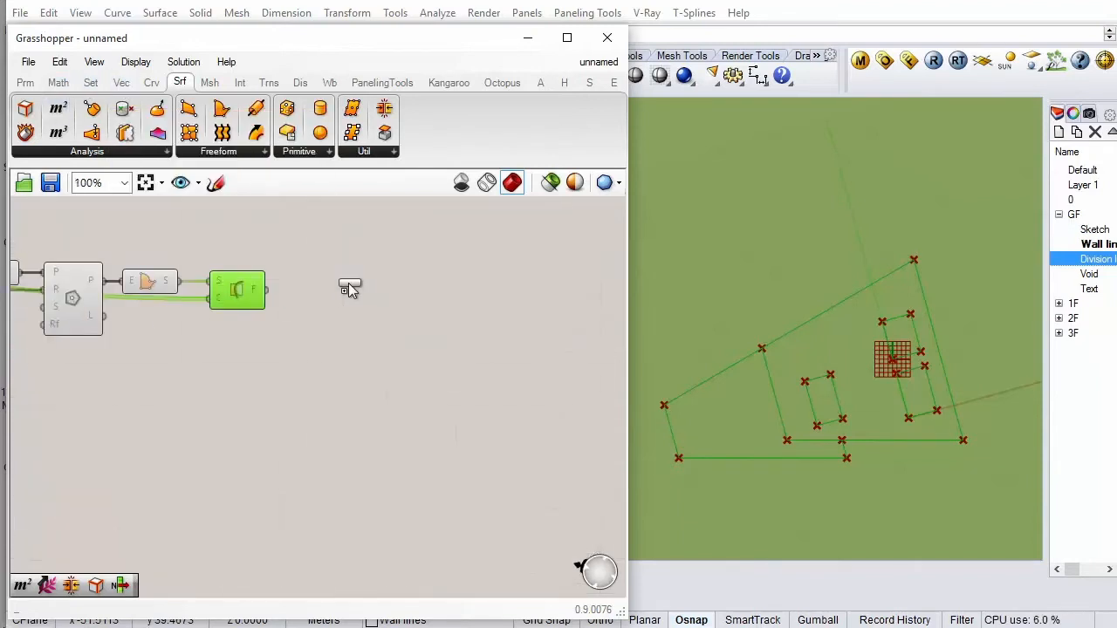
{"action": "left_click_drag", "start_coordinate": [348, 287], "coordinate": [348, 289]}
{"action": "left_click_drag", "start_coordinate": [265, 289], "coordinate": [322, 294]}
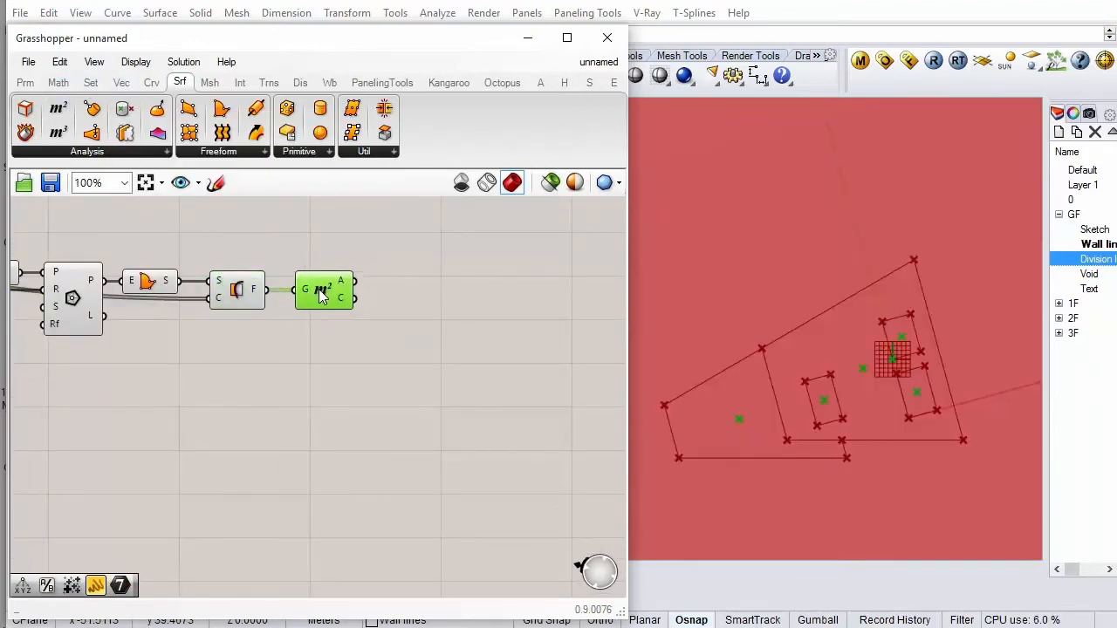
Add a Sort List component with the areas as keys and the split fragments as values, and arrange it close to the Area component
{"action": "left_click", "coordinate": [90, 82]}
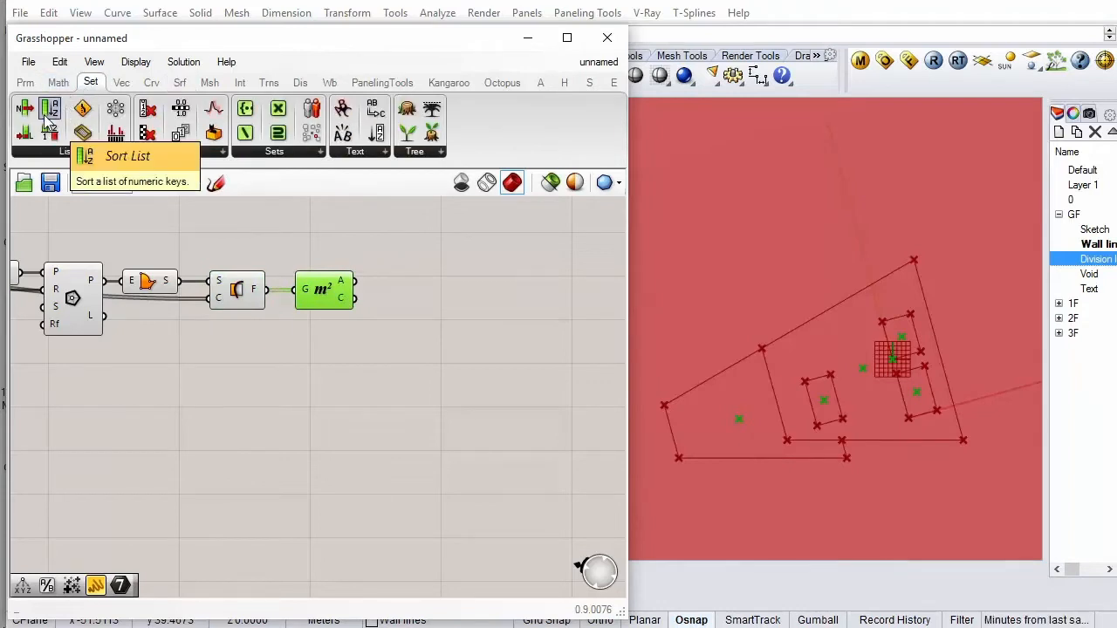
{"action": "left_click_drag", "start_coordinate": [48, 113], "coordinate": [446, 312]}
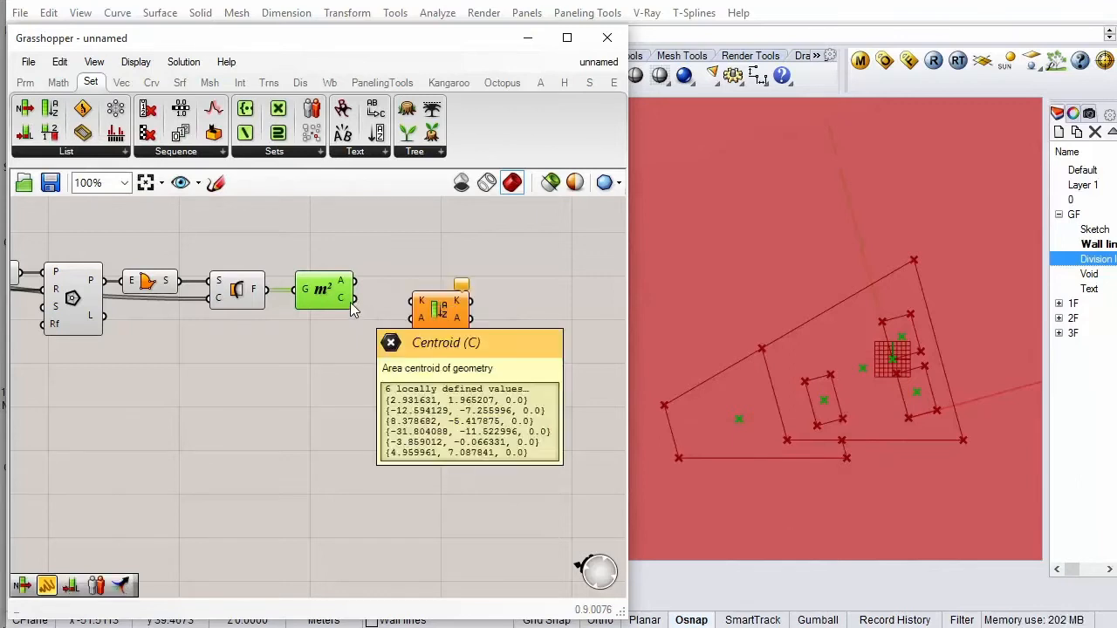
{"action": "left_click_drag", "start_coordinate": [355, 301], "coordinate": [427, 328]}
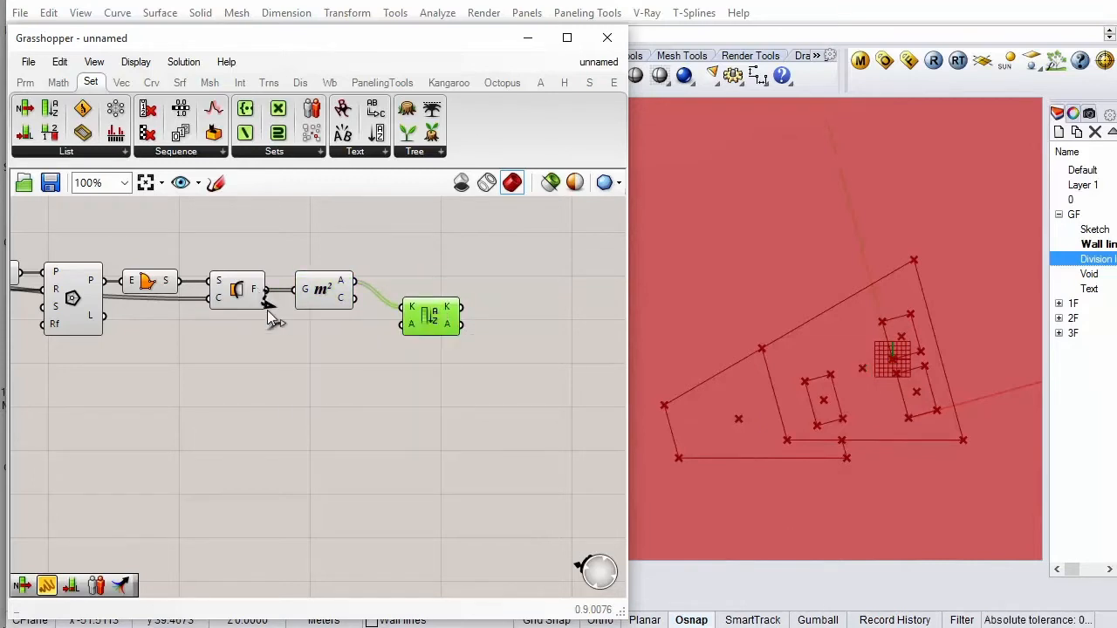
{"action": "left_click_drag", "start_coordinate": [264, 289], "coordinate": [401, 328]}
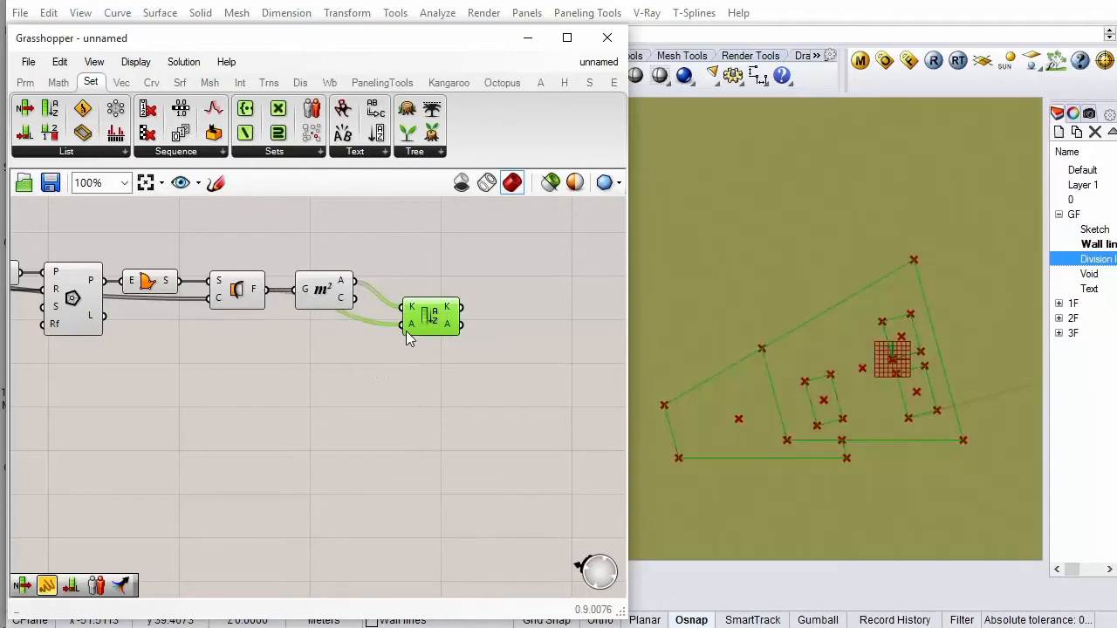
{"action": "left_click_drag", "start_coordinate": [330, 300], "coordinate": [322, 286]}
{"action": "left_click_drag", "start_coordinate": [433, 323], "coordinate": [396, 318]}
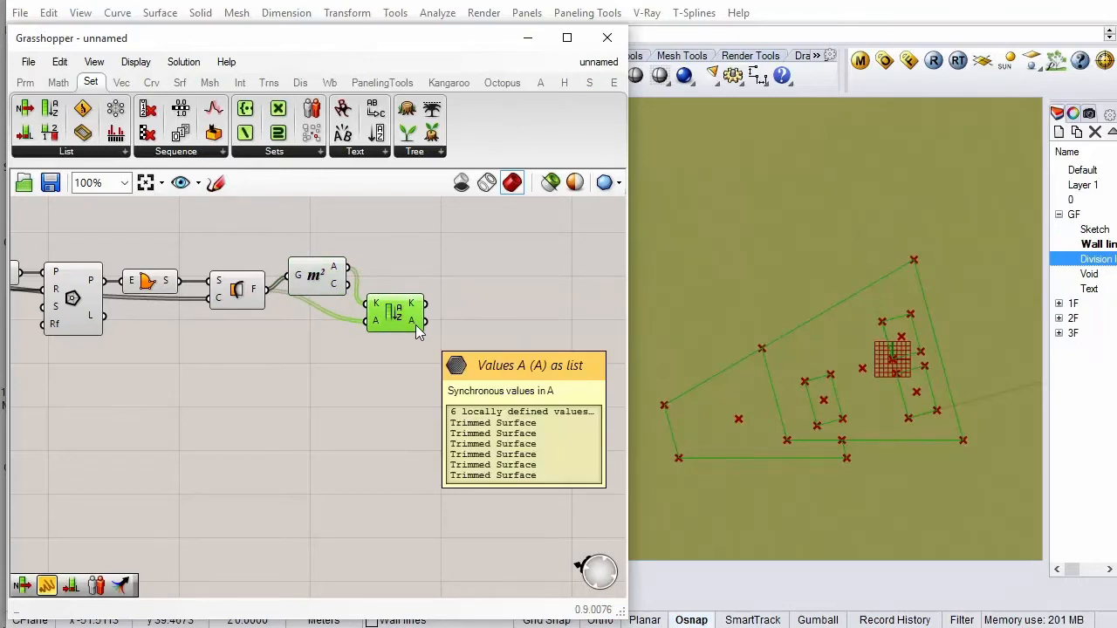
Reverse the values output of Sort List and connect it to the list input of a new Cull Index component
{"action": "right_click", "coordinate": [417, 328]}
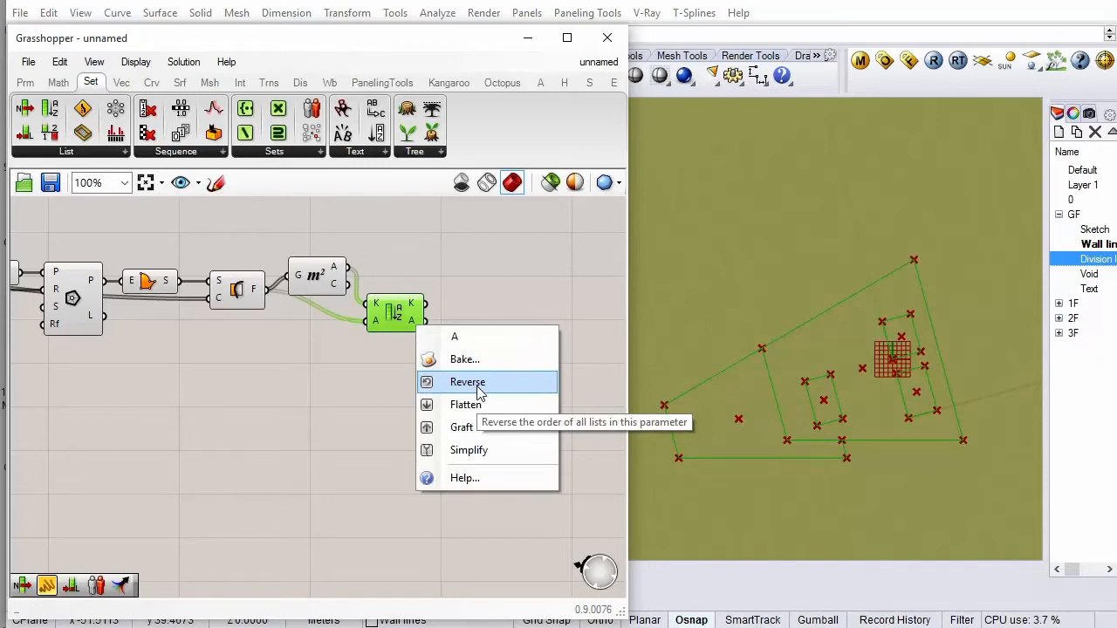
{"action": "left_click", "coordinate": [477, 386]}
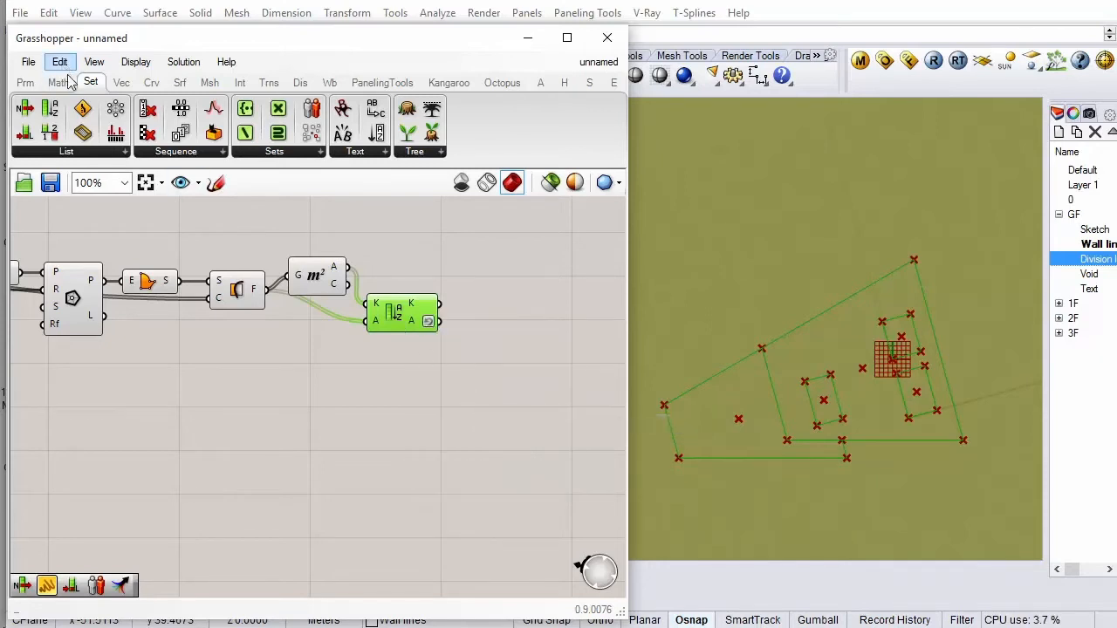
{"action": "left_click_drag", "start_coordinate": [148, 108], "coordinate": [520, 330]}
{"action": "left_click_drag", "start_coordinate": [439, 321], "coordinate": [499, 342]}
Add a small panel containing 0 below Sort List and connect it to the index input of Cull Index
{"action": "left_click", "coordinate": [26, 82]}
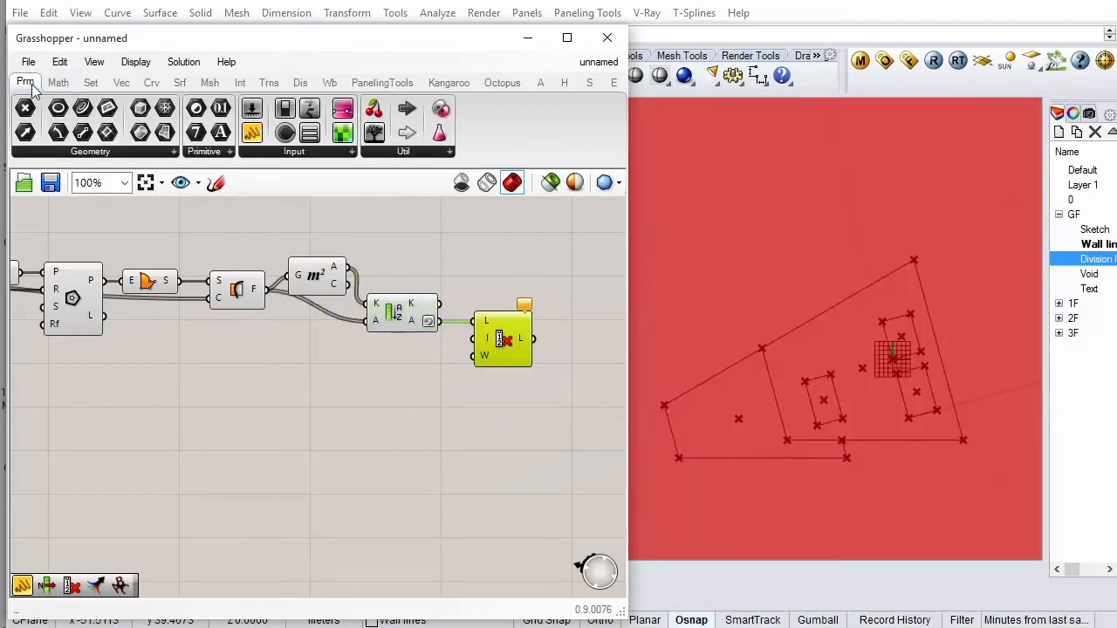
{"action": "left_click_drag", "start_coordinate": [251, 133], "coordinate": [339, 388]}
{"action": "double_click", "coordinate": [344, 384]}
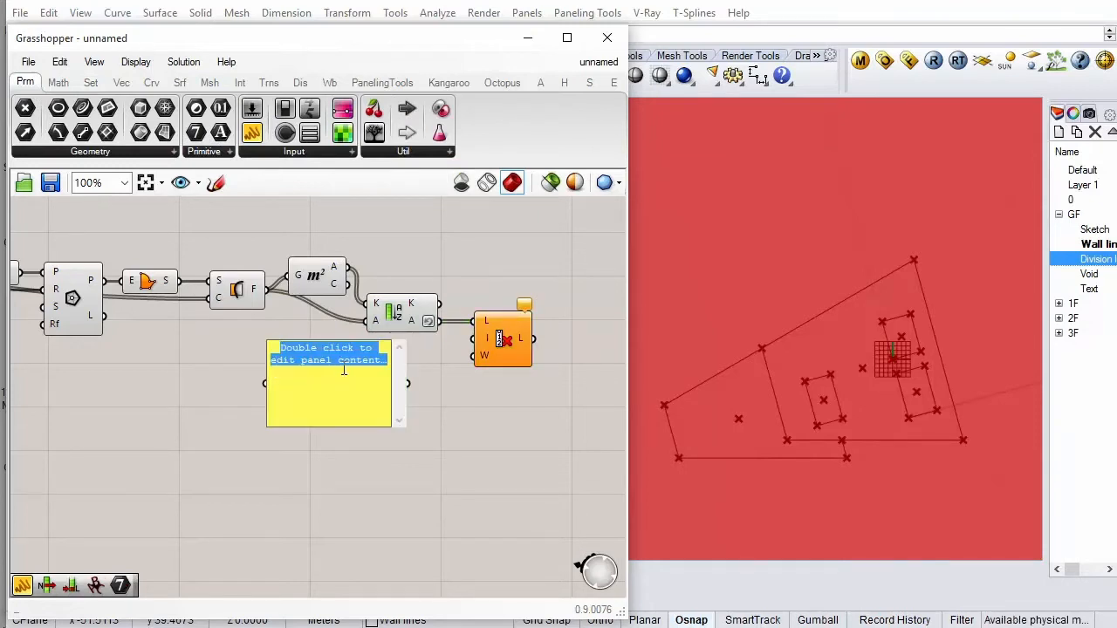
{"action": "type", "text": "0"}
{"action": "left_click", "coordinate": [420, 431]}
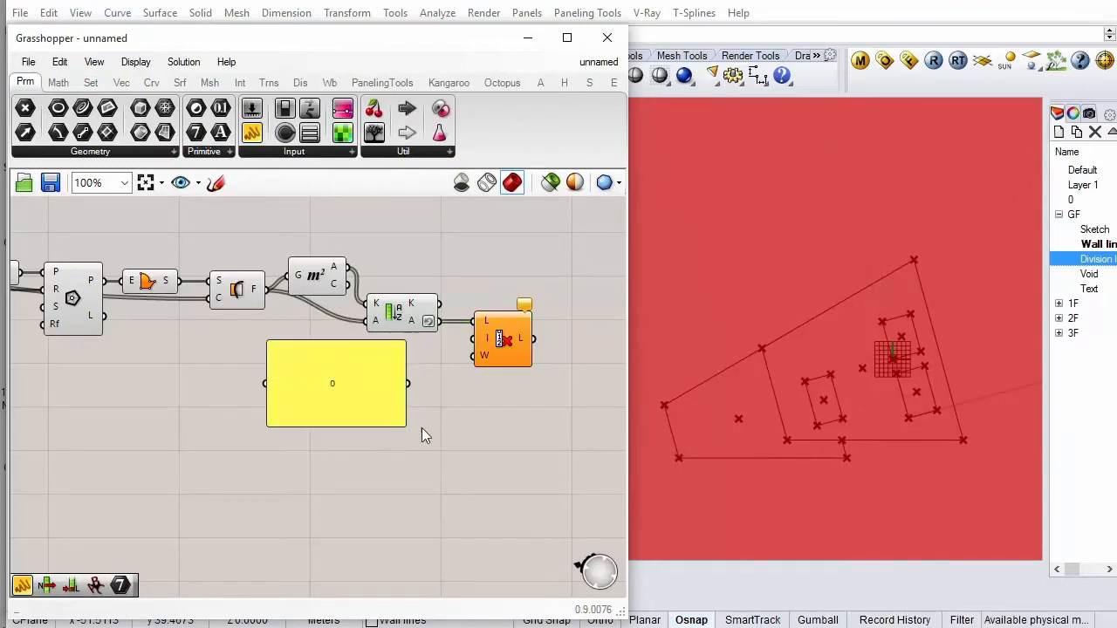
{"action": "left_click_drag", "start_coordinate": [401, 423], "coordinate": [476, 355]}
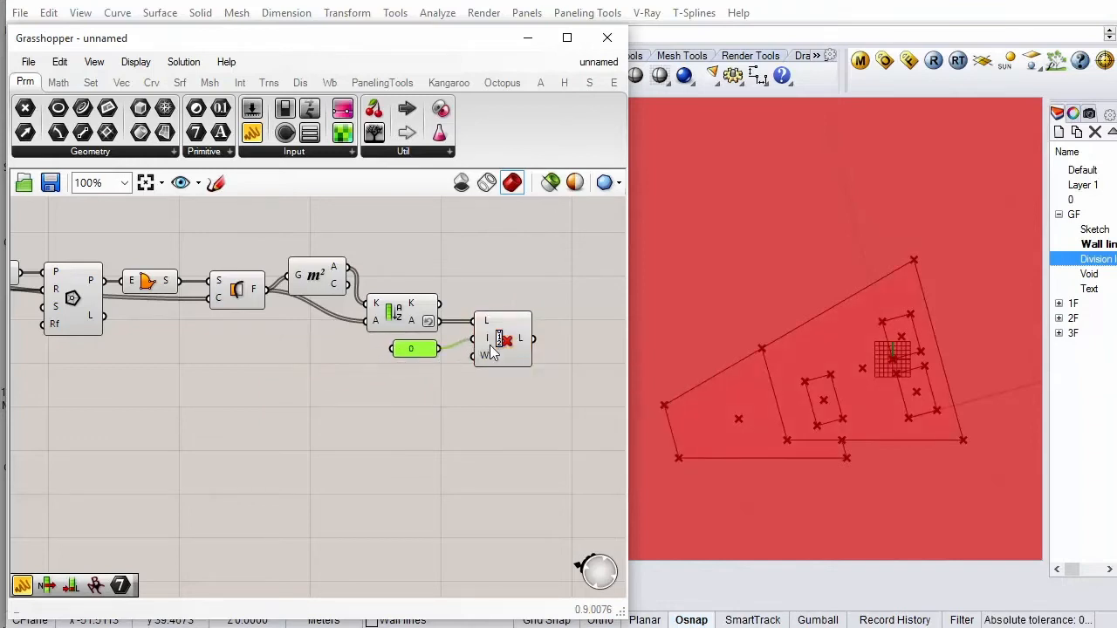
{"action": "left_click", "coordinate": [510, 351]}
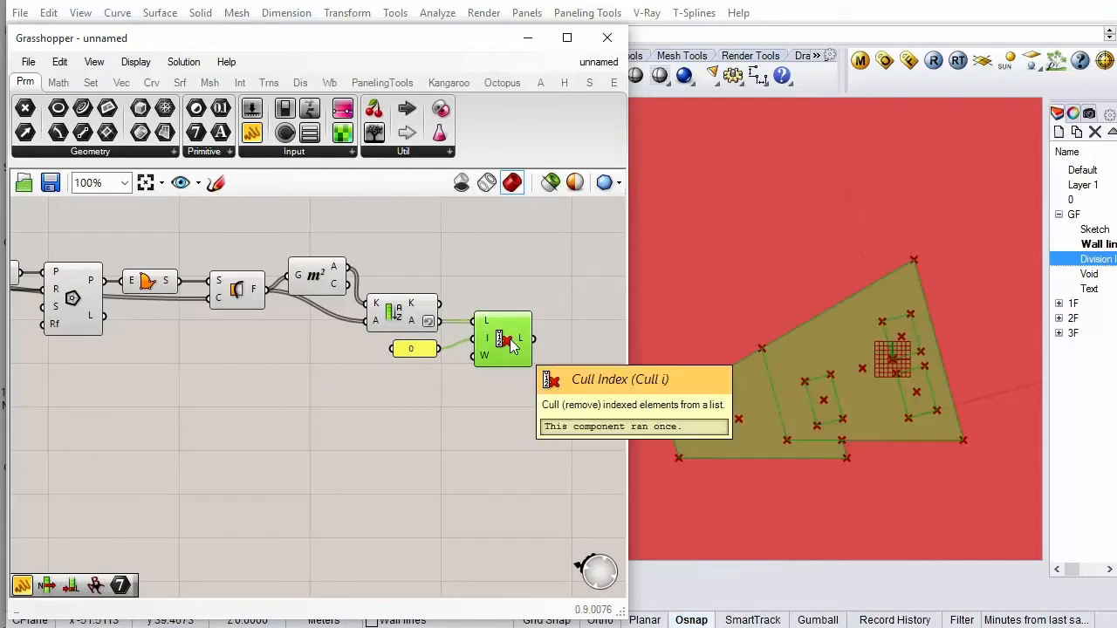
Turn off the preview of all components from Explode through Sort List, excluding Cull Index
{"action": "scroll", "coordinate": [487, 254], "scroll_direction": "down", "scroll_amount": 5}
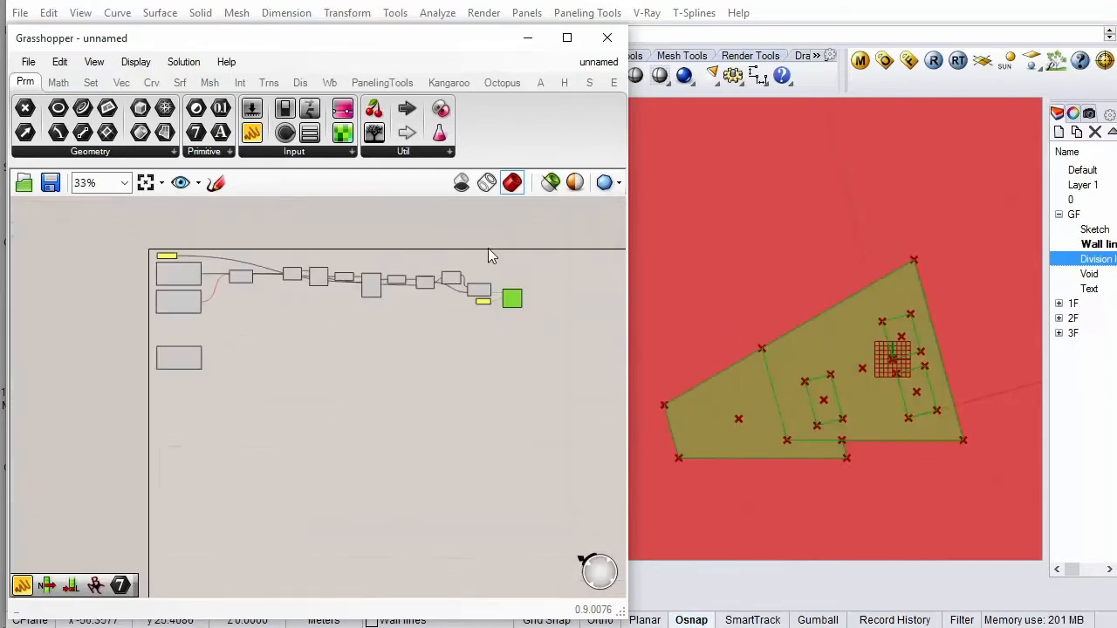
{"action": "left_click_drag", "start_coordinate": [490, 239], "coordinate": [231, 385]}
{"action": "right_click", "coordinate": [299, 235]}
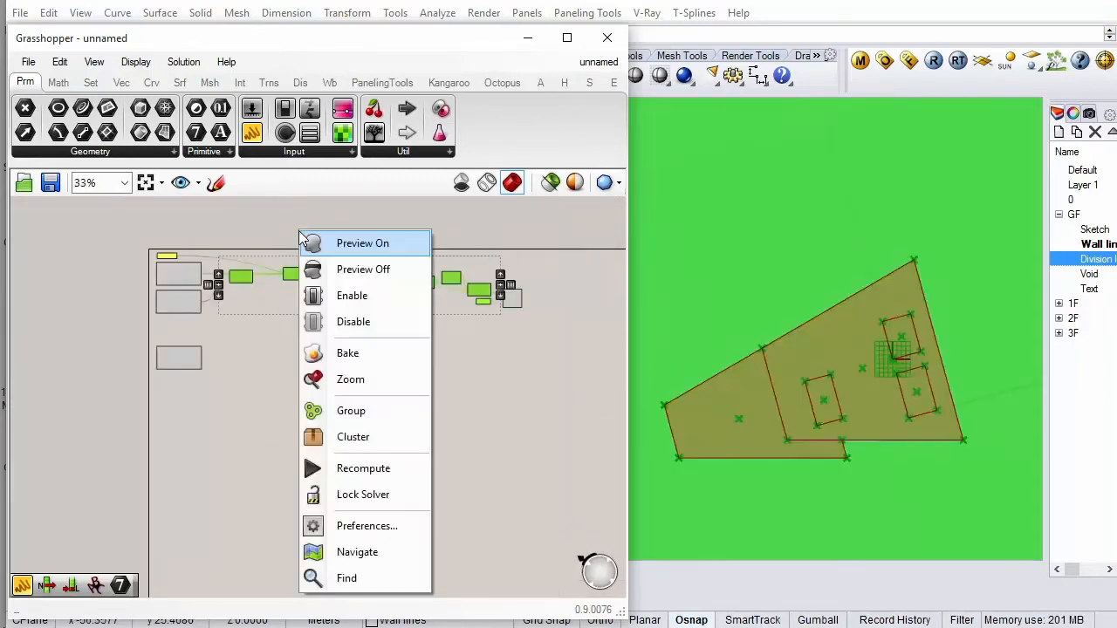
{"action": "left_click", "coordinate": [358, 271]}
{"action": "left_click", "coordinate": [465, 400]}
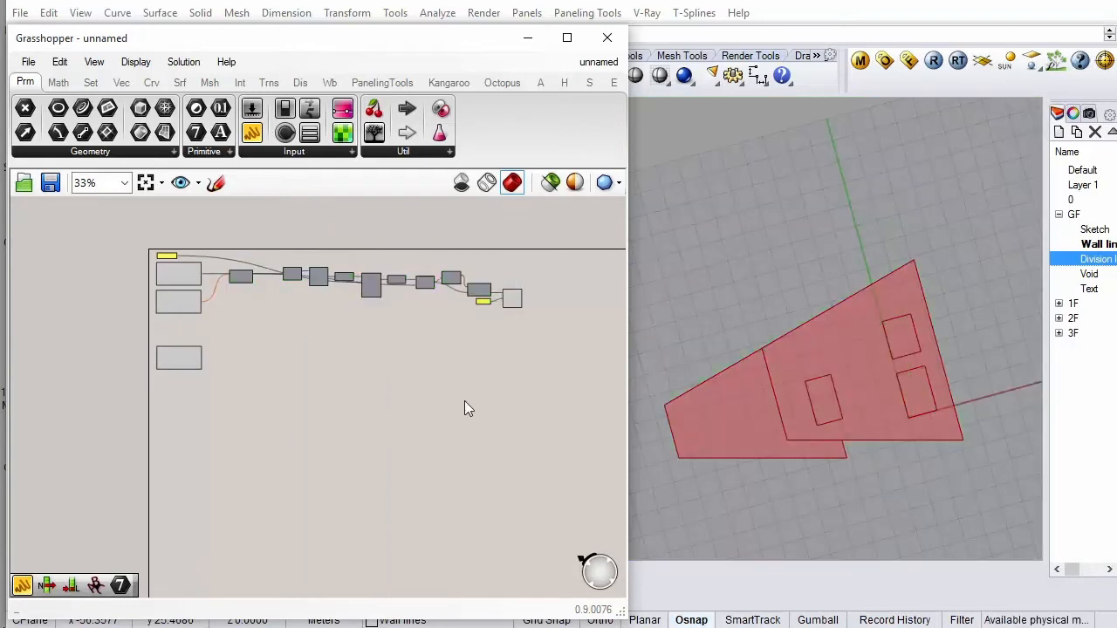
Group the components from End Points through Cull Index and shift the group slightly away from Explode
{"action": "scroll", "coordinate": [516, 310], "scroll_direction": "up", "scroll_amount": 4}
{"action": "left_click", "coordinate": [514, 295]}
{"action": "scroll", "coordinate": [524, 301], "scroll_direction": "down", "scroll_amount": 3}
{"action": "left_click_drag", "start_coordinate": [548, 233], "coordinate": [197, 385]}
{"action": "right_click", "coordinate": [307, 398]}
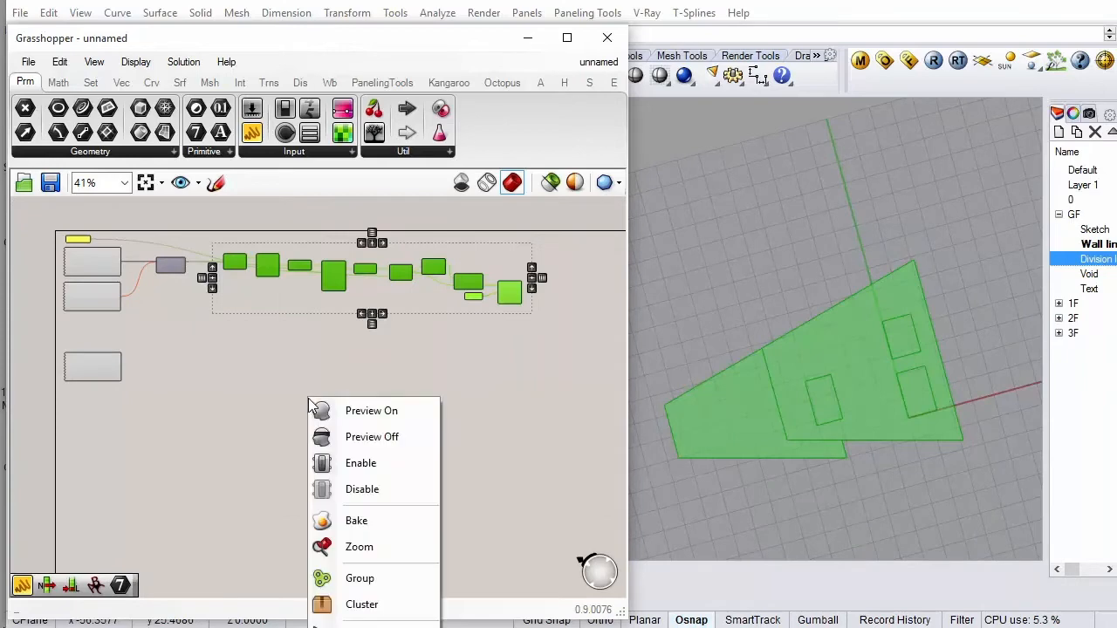
{"action": "left_click", "coordinate": [408, 576]}
{"action": "left_click_drag", "start_coordinate": [295, 292], "coordinate": [322, 293]}
Add a Scribble label reading "Split Surfaces" above the component group
{"action": "left_click", "coordinate": [448, 152]}
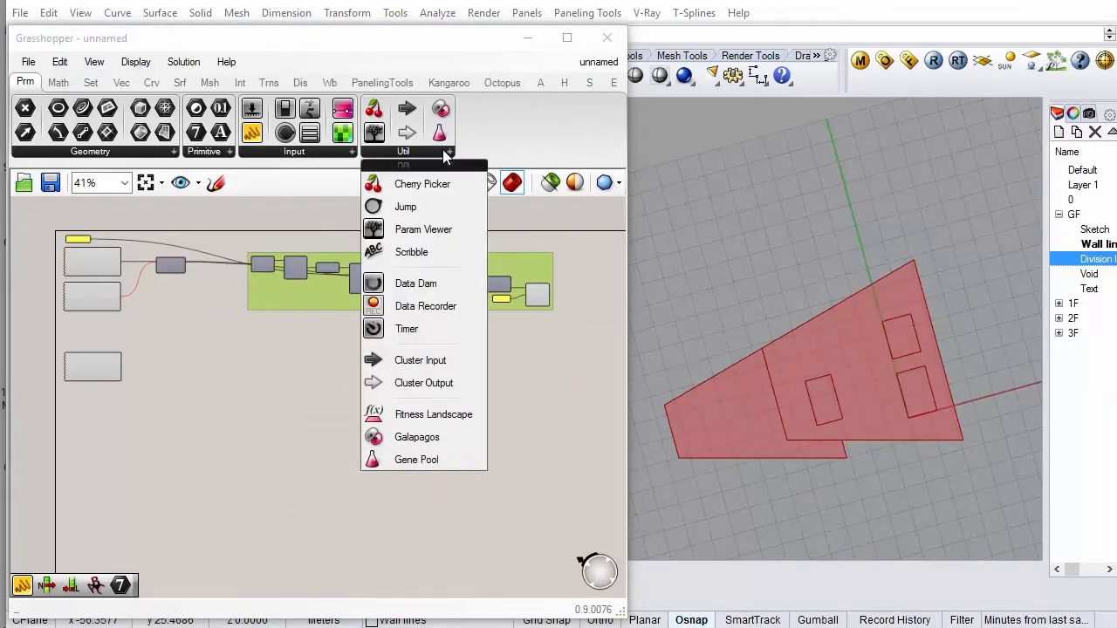
{"action": "mouse_move", "coordinate": [413, 257]}
{"action": "left_mouse_down"}
{"action": "mouse_move", "coordinate": [296, 240]}
{"action": "mouse_move", "coordinate": [266, 248]}
{"action": "left_mouse_up"}
{"action": "scroll", "coordinate": [264, 247], "scroll_direction": "up", "scroll_amount": 3}
{"action": "double_click", "coordinate": [274, 254]}
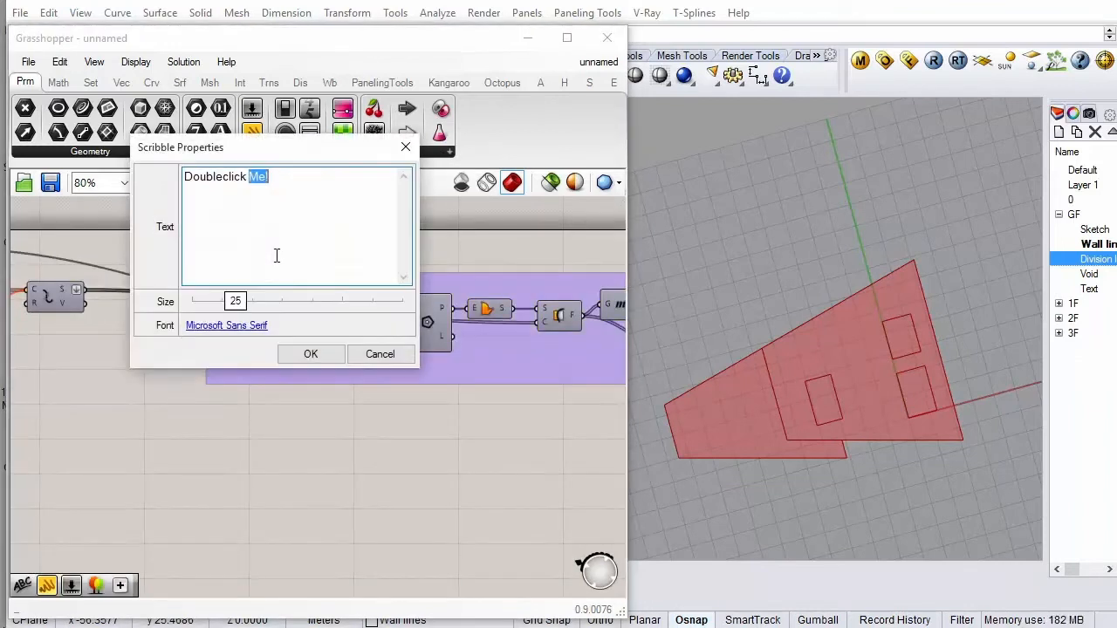
{"action": "left_click_drag", "start_coordinate": [276, 178], "coordinate": [134, 182]}
{"action": "type", "text": "Split Surfa"}
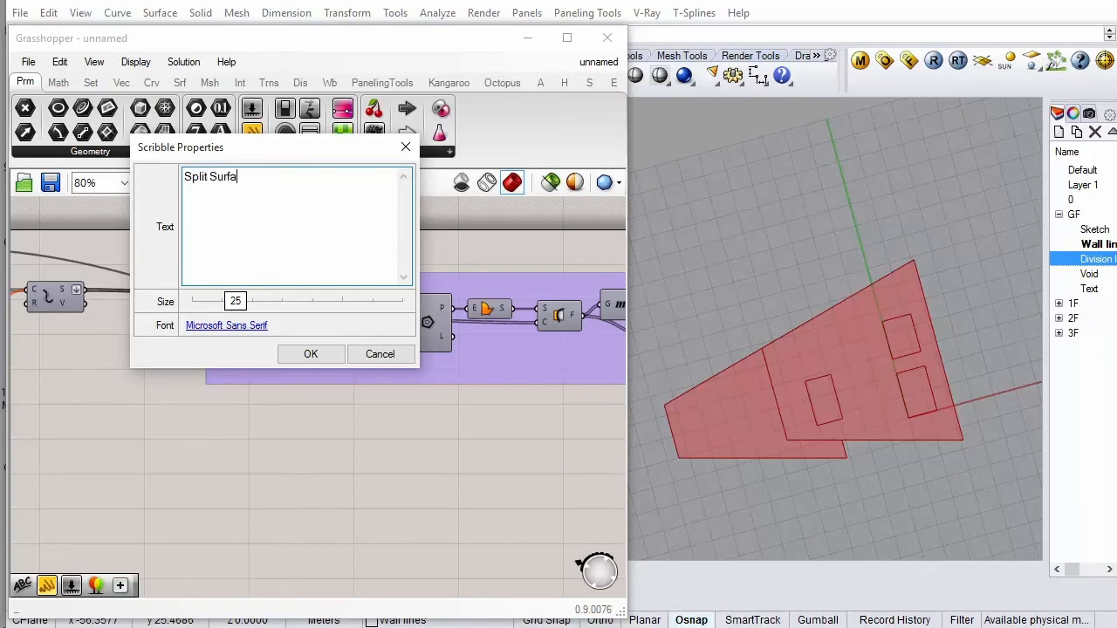
{"action": "type", "text": "ces"}
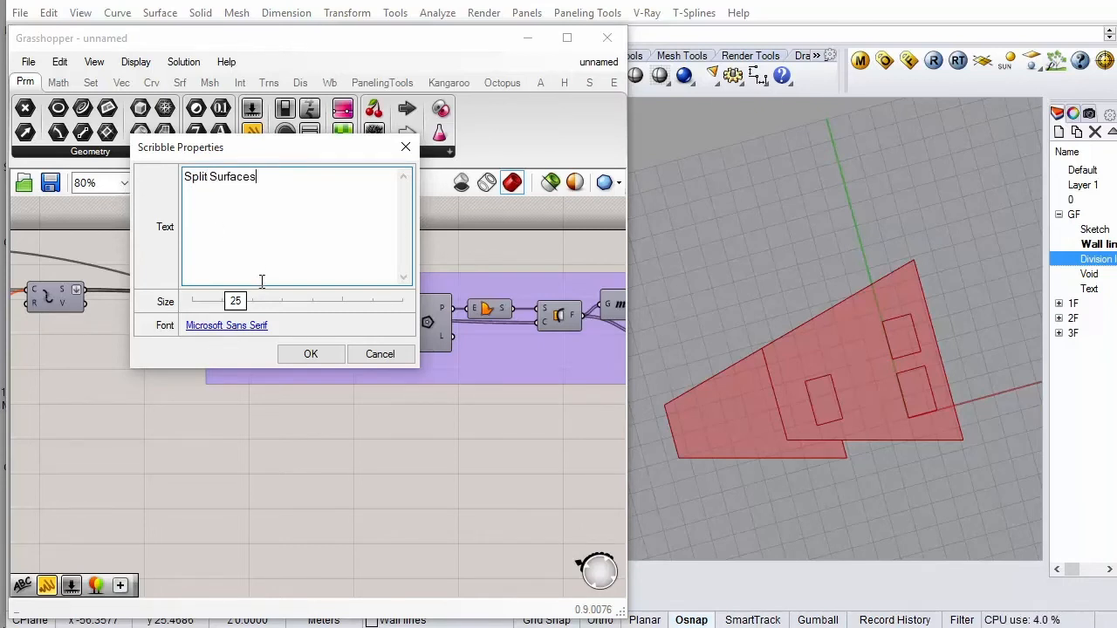
{"action": "left_click", "coordinate": [310, 353]}
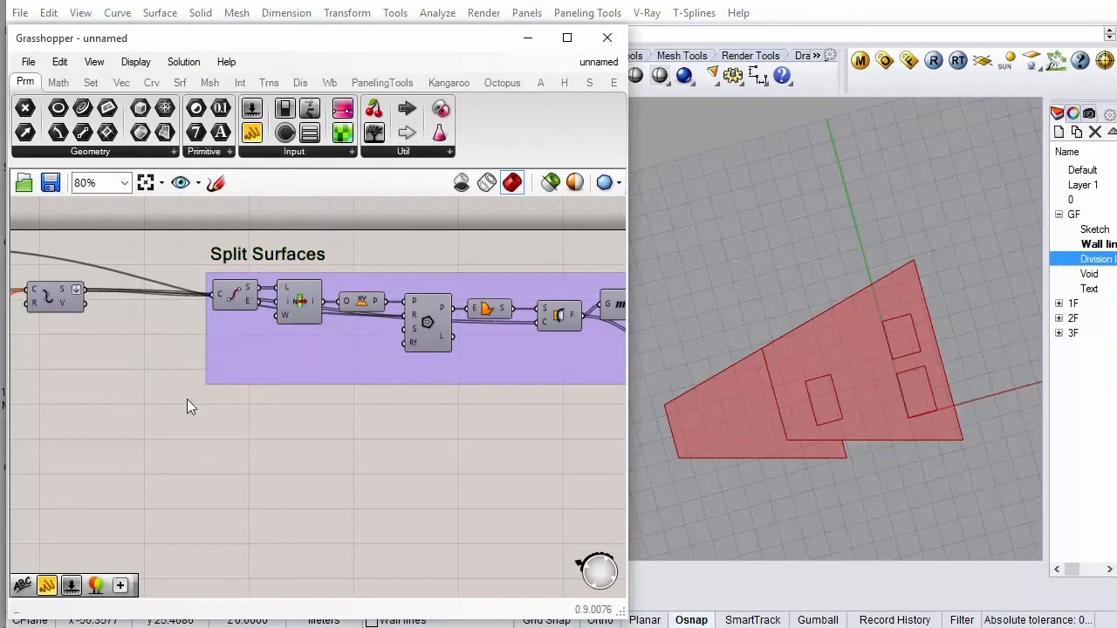
Highlight the Cull Index output and examine the split surfaces and the small rectangles inside the floor plan
{"action": "scroll", "coordinate": [187, 406], "scroll_direction": "down", "scroll_amount": 4}
{"action": "scroll", "coordinate": [488, 377], "scroll_direction": "up", "scroll_amount": 4}
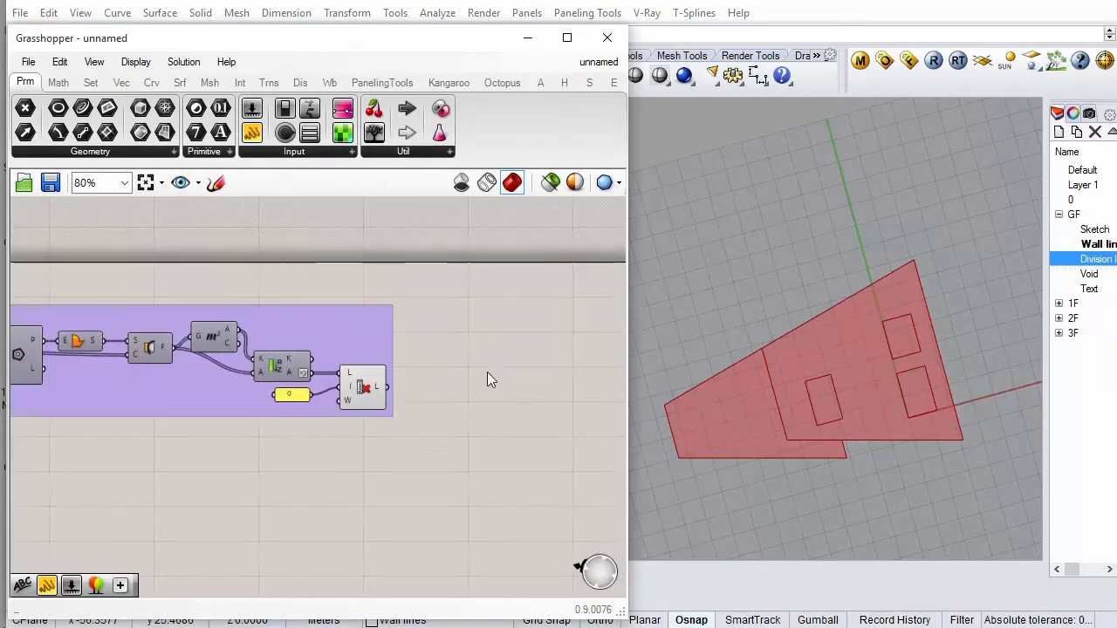
{"action": "left_click", "coordinate": [368, 391]}
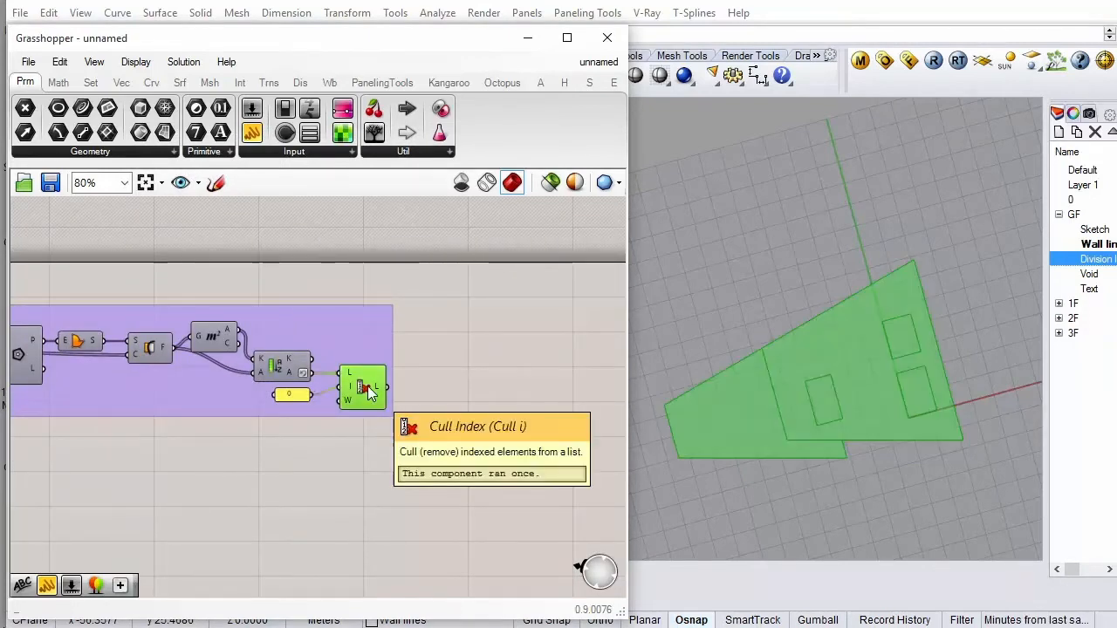
{"action": "left_click", "coordinate": [937, 457]}
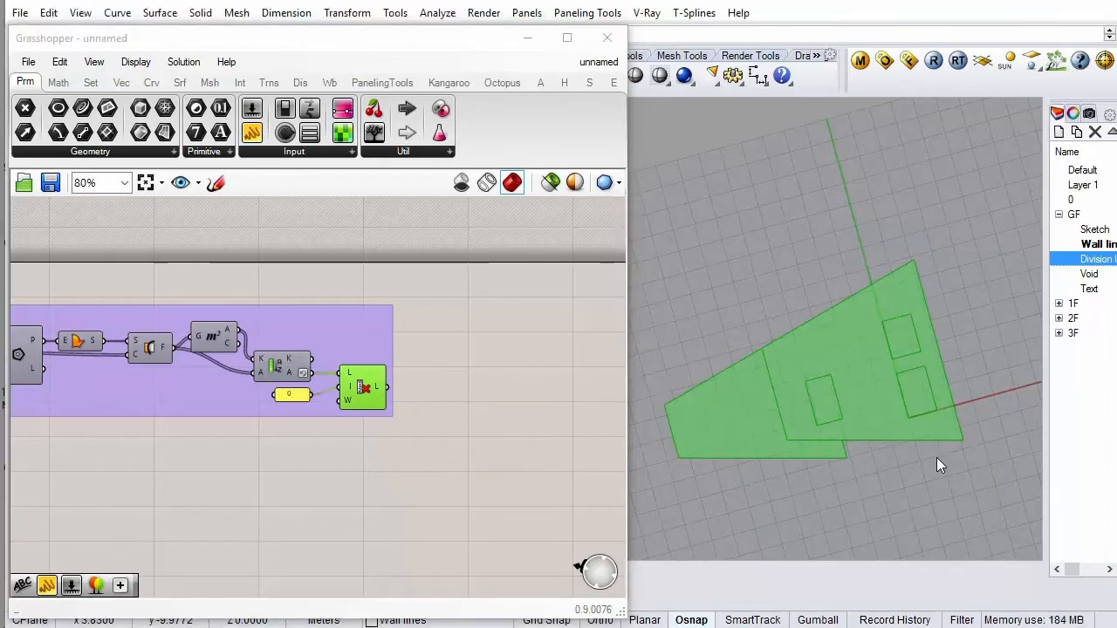
{"action": "right_click_drag", "start_coordinate": [908, 458], "coordinate": [918, 387], "text": "shift"}
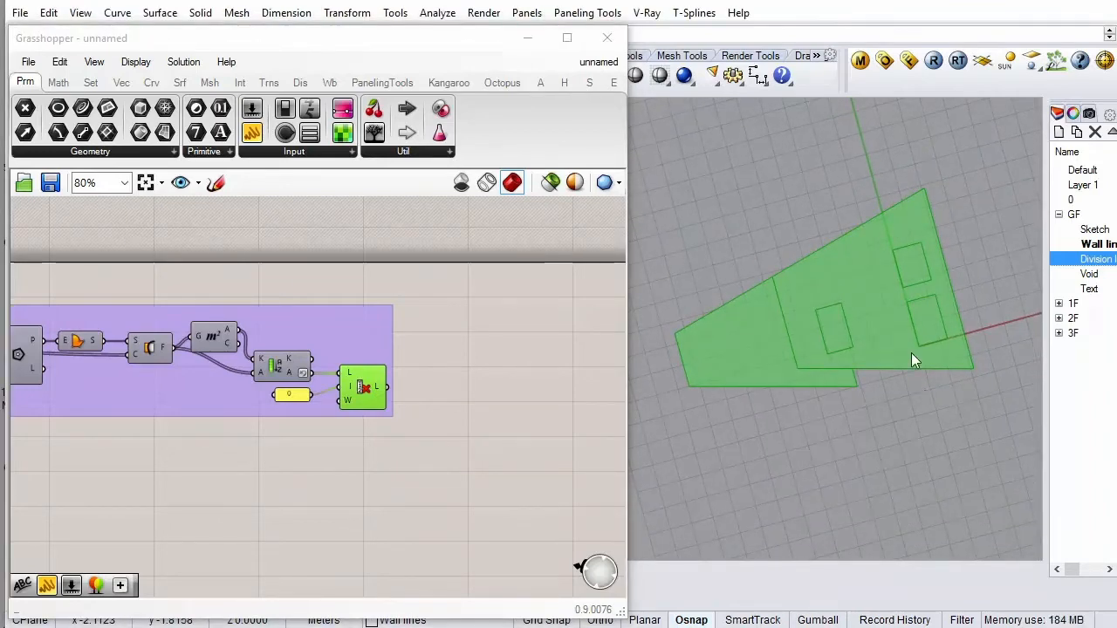
{"action": "scroll", "coordinate": [864, 305], "scroll_direction": "up", "scroll_amount": 4}
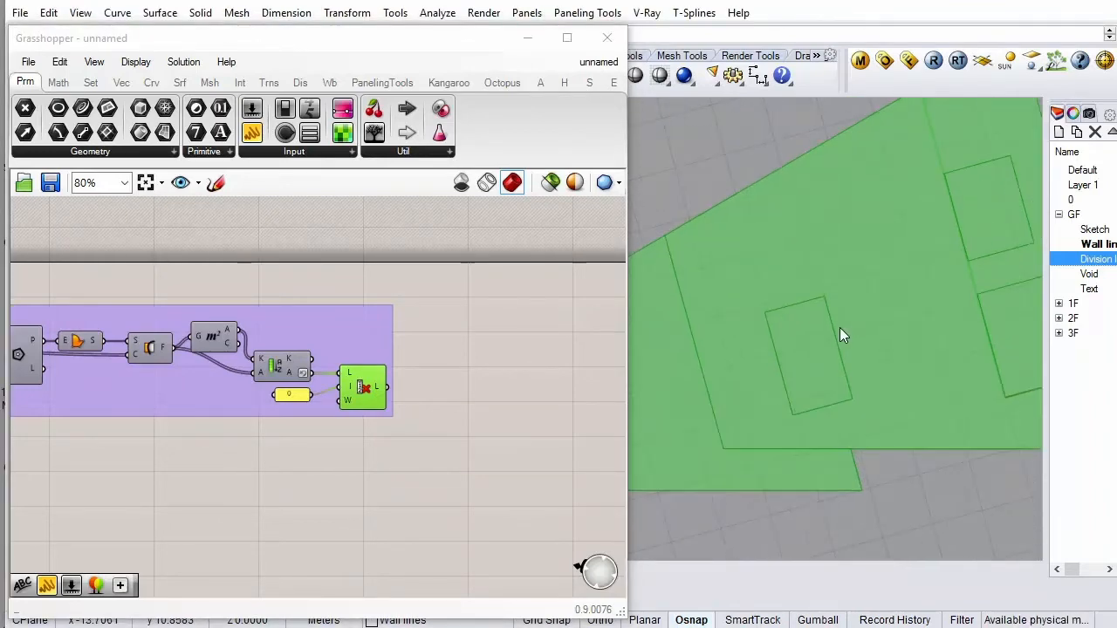
{"action": "scroll", "coordinate": [839, 336], "scroll_direction": "down", "scroll_amount": 2}
{"action": "left_click_drag", "start_coordinate": [834, 336], "coordinate": [868, 288]}
{"action": "key", "text": "Escape"}
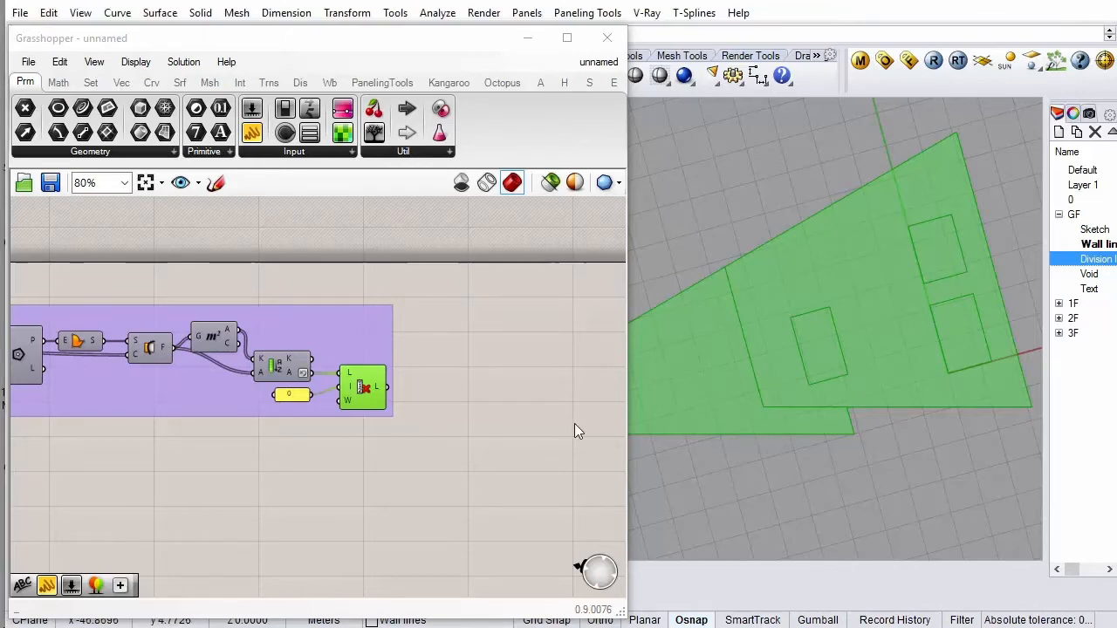
Make the Void layer current and place a point inside the upper small rectangle of the floor plan
{"action": "double_click", "coordinate": [1095, 277]}
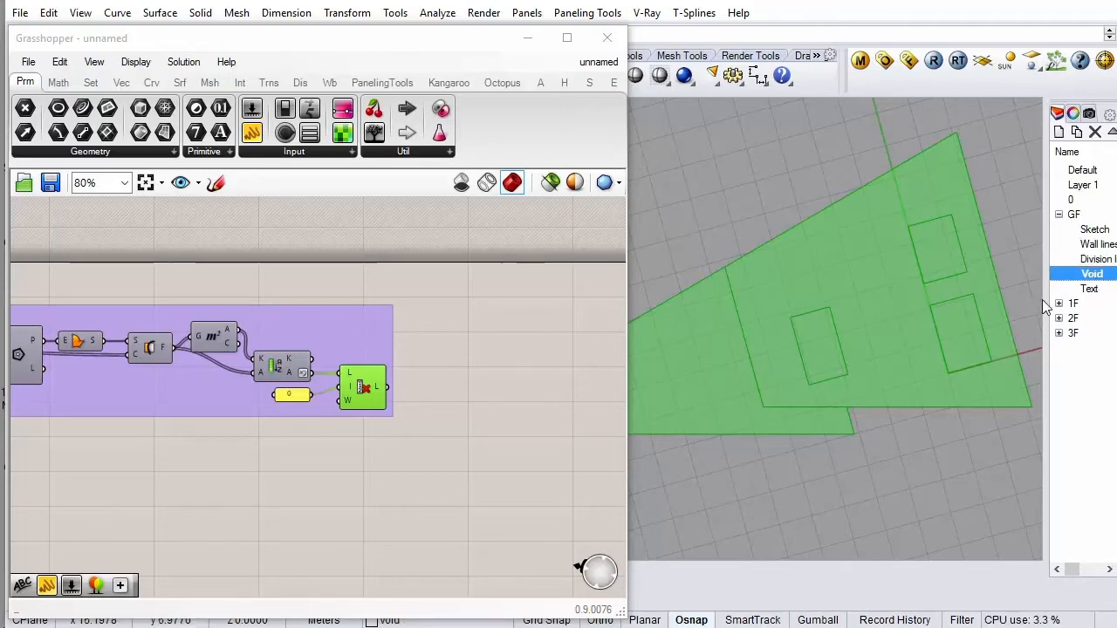
{"action": "mouse_move", "coordinate": [1045, 300]}
{"action": "left_mouse_down"}
{"action": "mouse_move", "coordinate": [972, 305]}
{"action": "mouse_move", "coordinate": [972, 288]}
{"action": "mouse_move", "coordinate": [1030, 288]}
{"action": "left_mouse_up"}
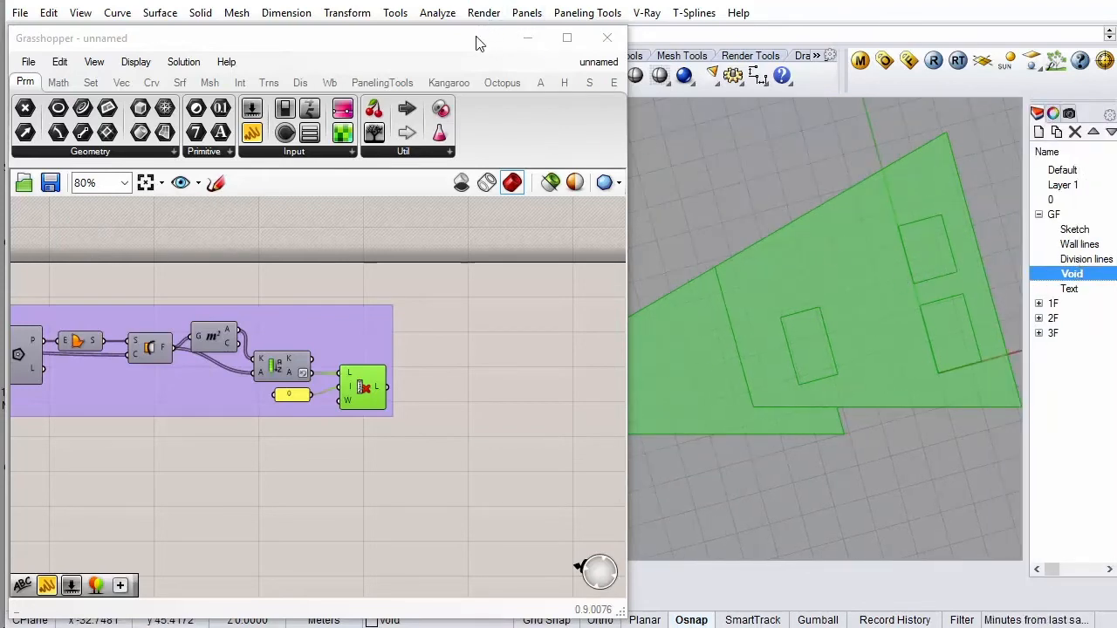
{"action": "left_click_drag", "start_coordinate": [476, 39], "coordinate": [610, 347]}
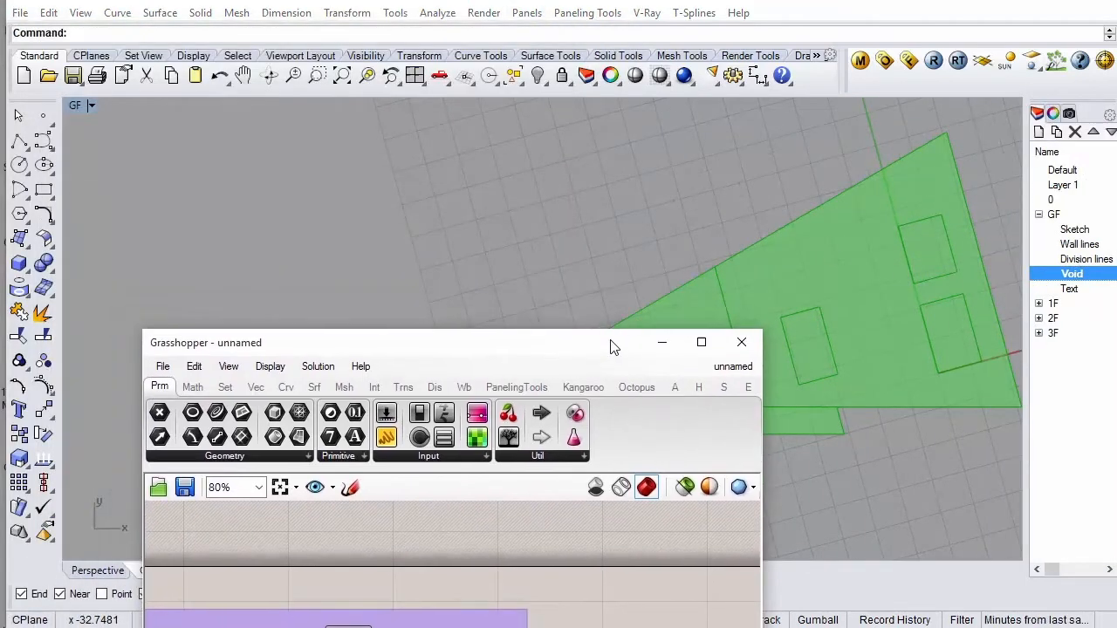
{"action": "left_click", "coordinate": [43, 115]}
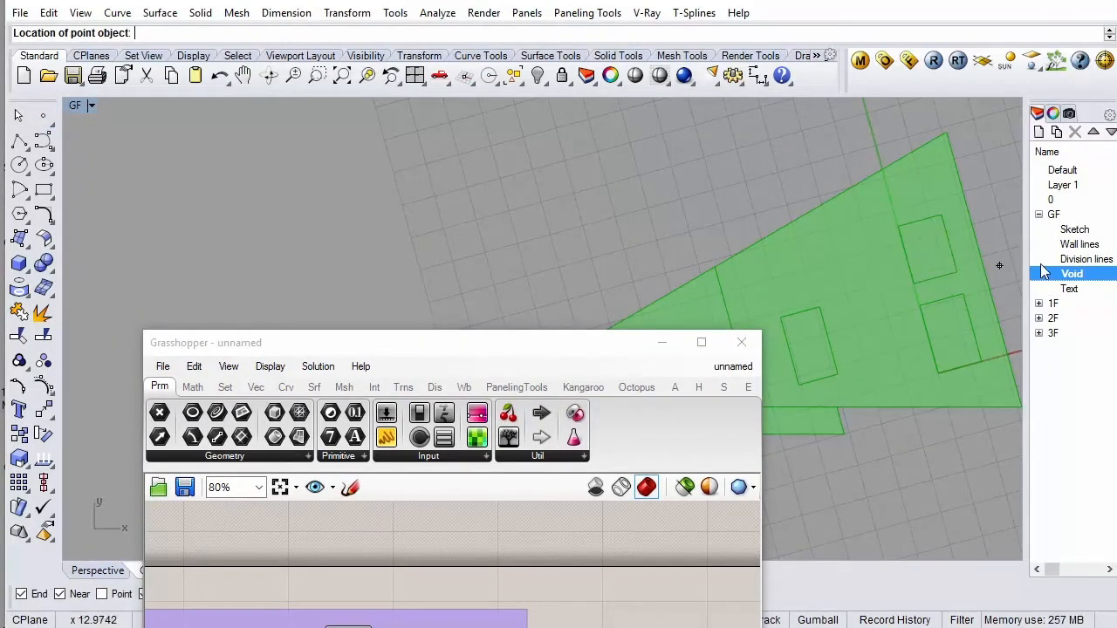
{"action": "left_click", "coordinate": [931, 247]}
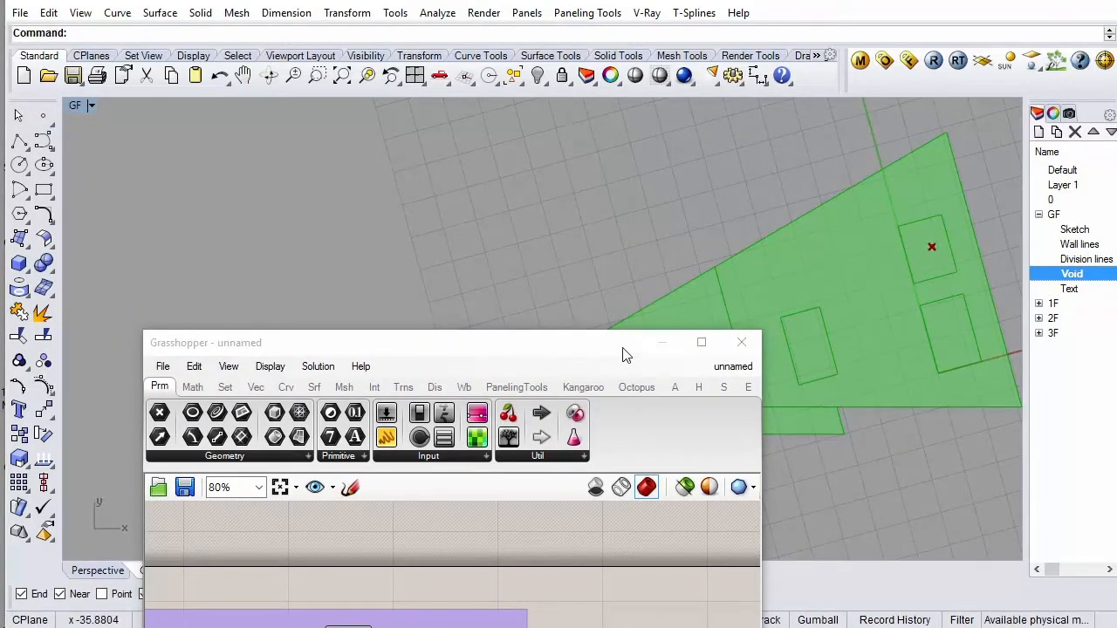
{"action": "left_click_drag", "start_coordinate": [623, 350], "coordinate": [488, 38]}
{"action": "left_click", "coordinate": [519, 427]}
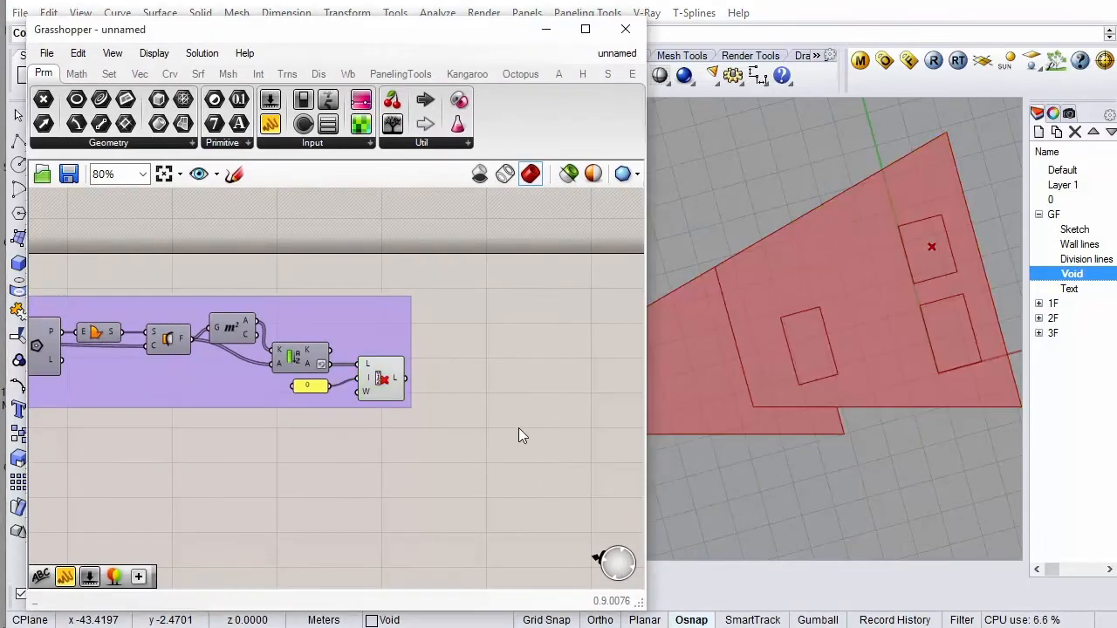
Examine the Void pipeline and the point that marks the void in the floor plan
{"action": "scroll", "coordinate": [536, 342], "scroll_direction": "down", "scroll_amount": 7}
{"action": "scroll", "coordinate": [326, 352], "scroll_direction": "up", "scroll_amount": 7}
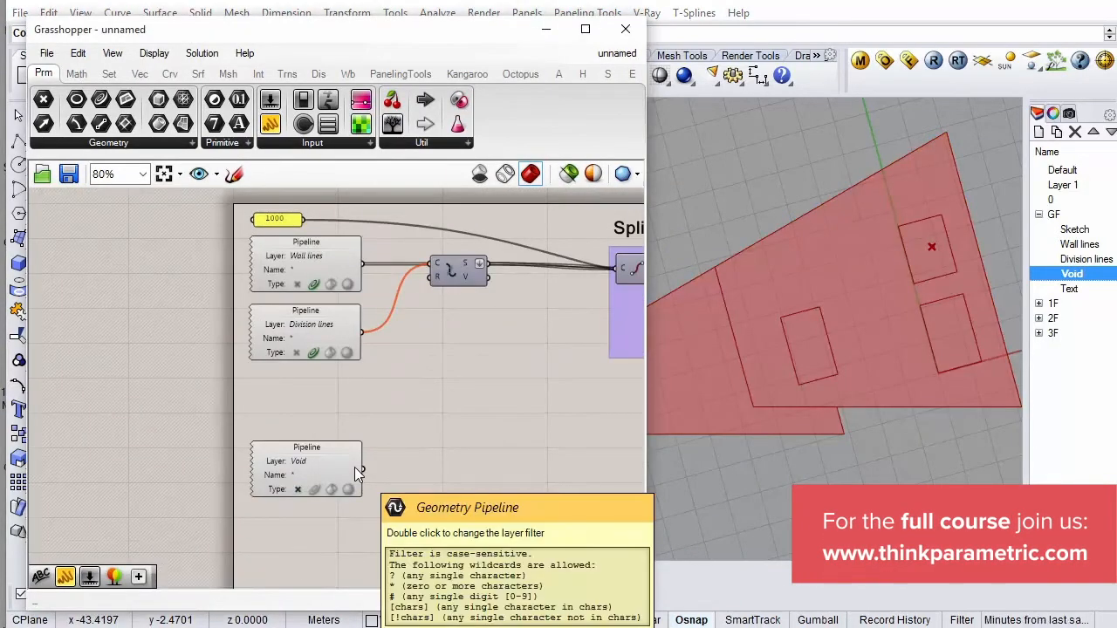
{"action": "scroll", "coordinate": [257, 444], "scroll_direction": "down", "scroll_amount": 3}
{"action": "scroll", "coordinate": [444, 460], "scroll_direction": "up", "scroll_amount": 2}
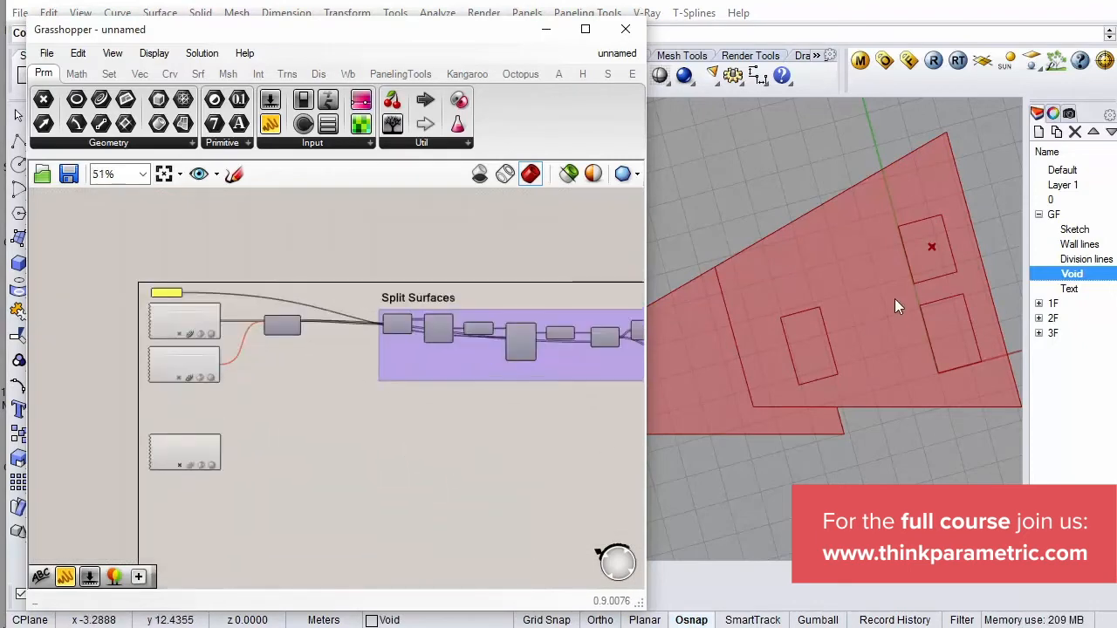
{"action": "left_click", "coordinate": [932, 248]}
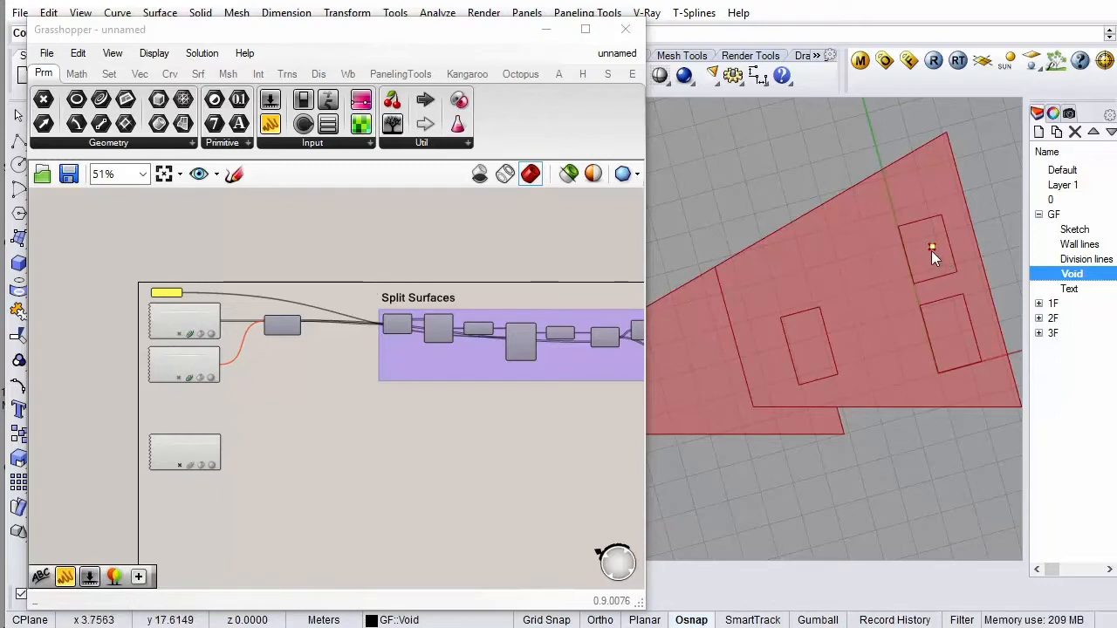
{"action": "scroll", "coordinate": [907, 270], "scroll_direction": "down", "scroll_amount": 6}
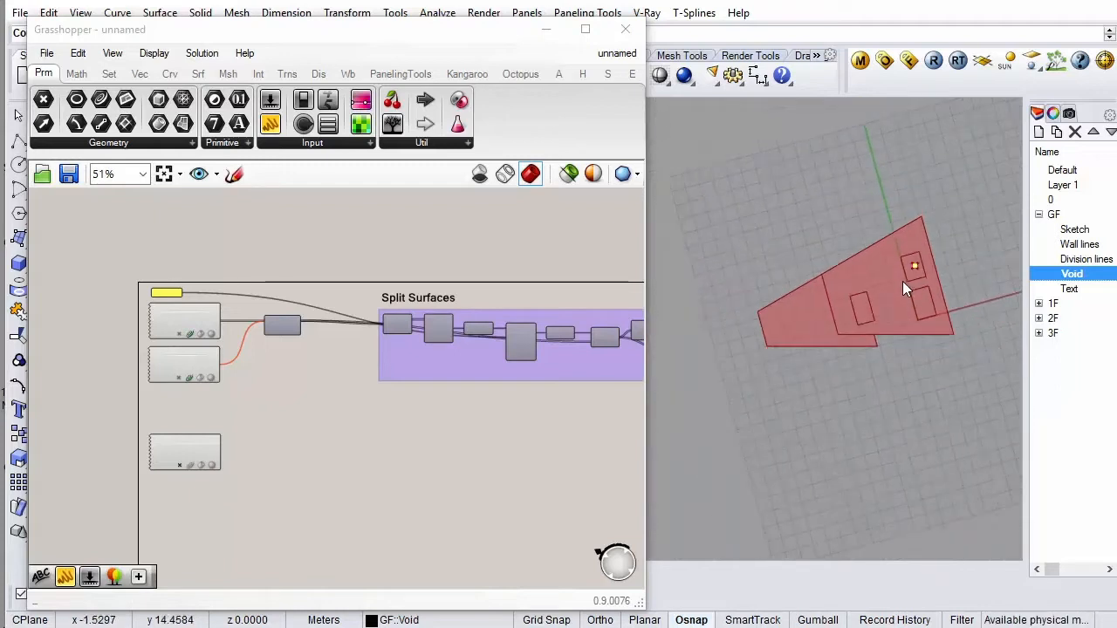
{"action": "scroll", "coordinate": [906, 266], "scroll_direction": "up", "scroll_amount": 5}
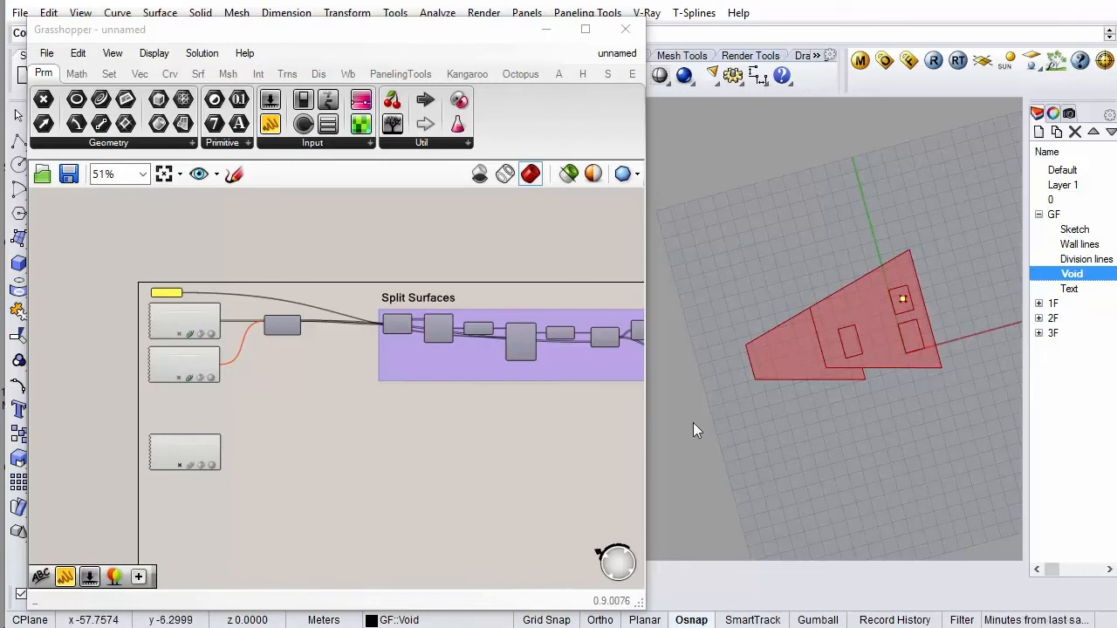
Add an End Points component above the Void pipeline and connect the Polygon output to its curve input
{"action": "left_click", "coordinate": [529, 433]}
{"action": "scroll", "coordinate": [553, 403], "scroll_direction": "up", "scroll_amount": 4}
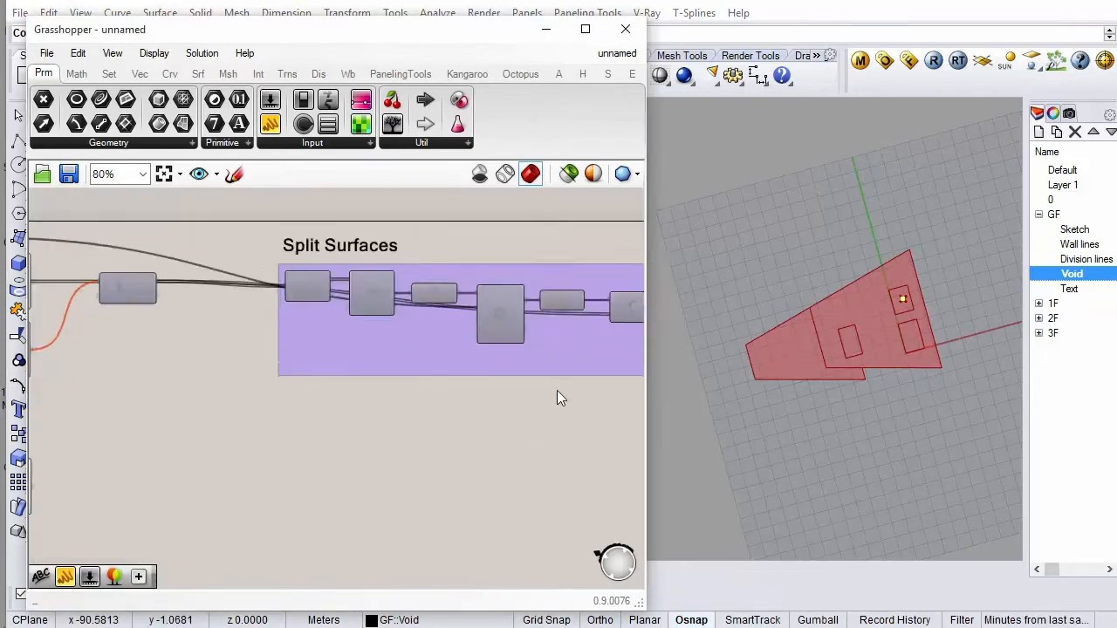
{"action": "scroll", "coordinate": [538, 399], "scroll_direction": "down", "scroll_amount": 2}
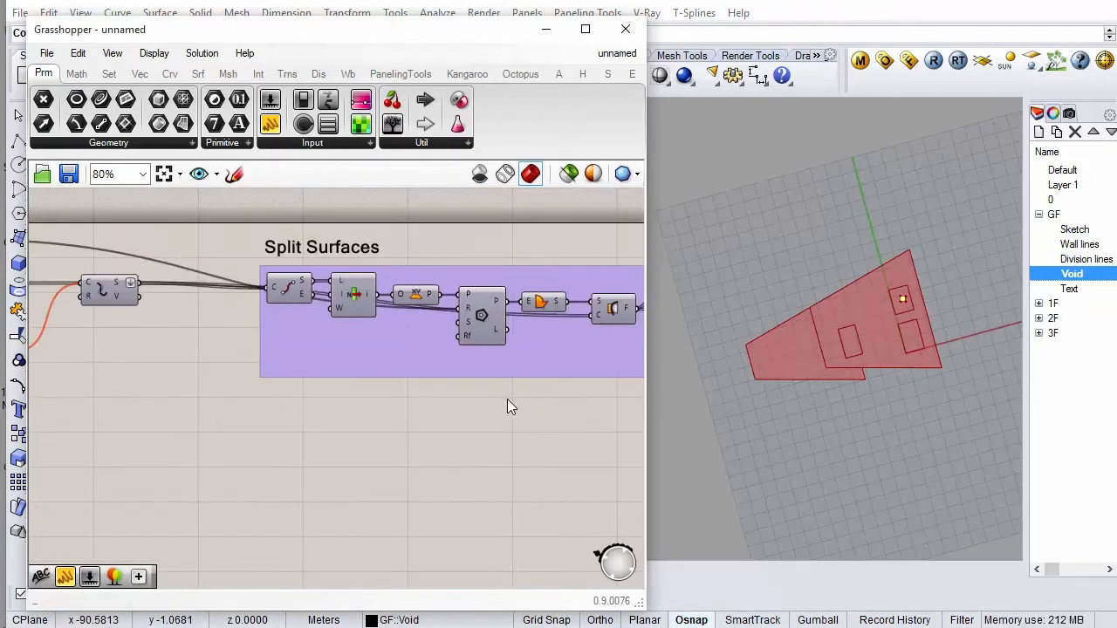
{"action": "left_click", "coordinate": [484, 308]}
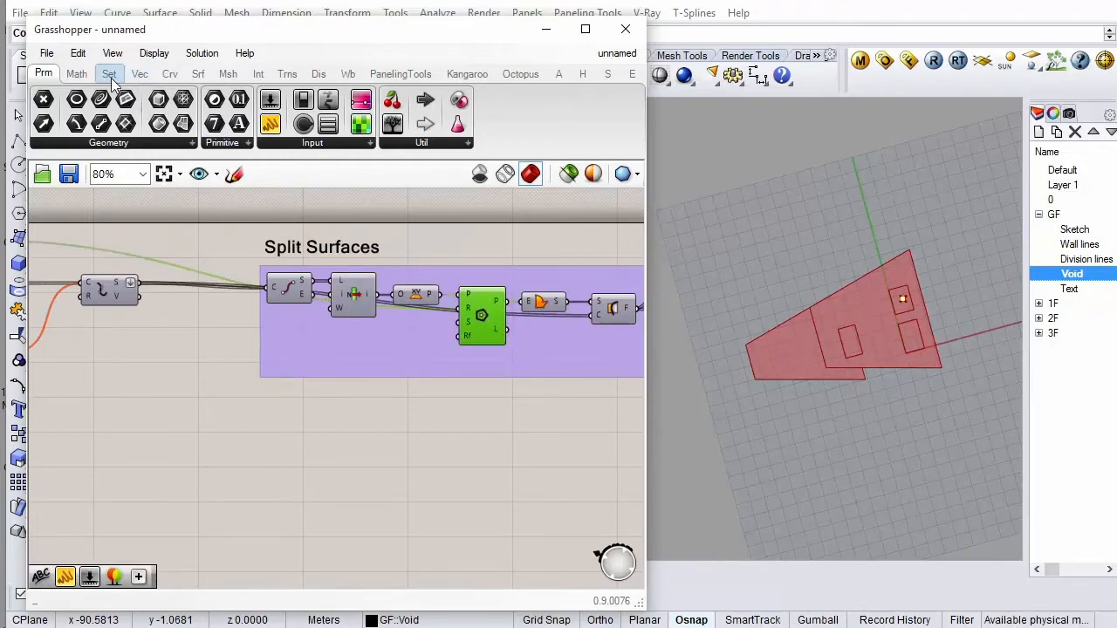
{"action": "left_click", "coordinate": [85, 73]}
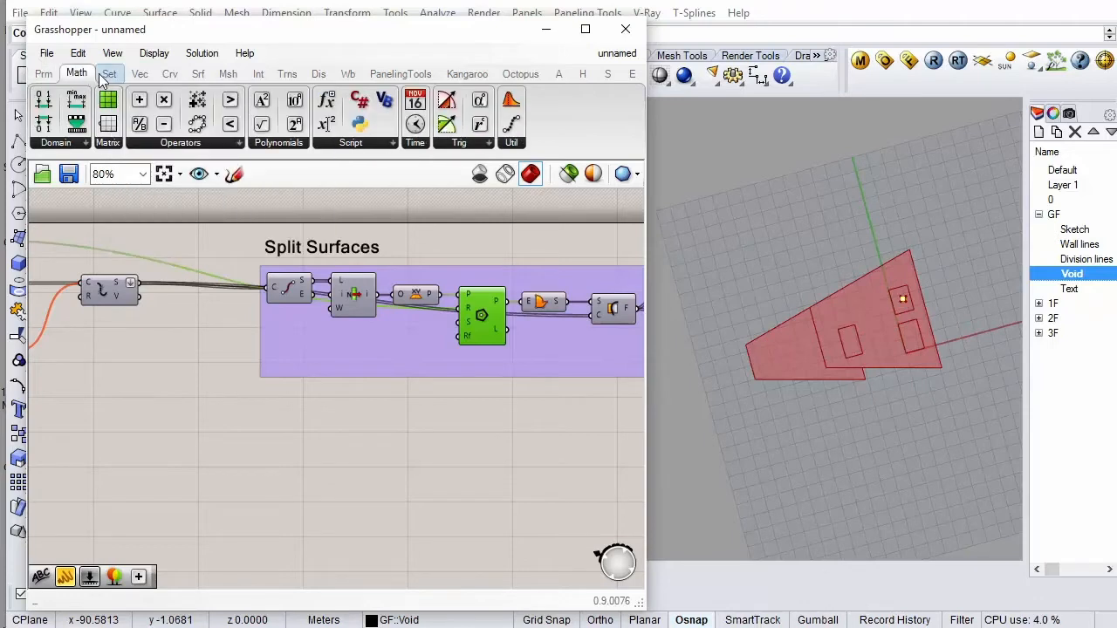
{"action": "left_click", "coordinate": [169, 73]}
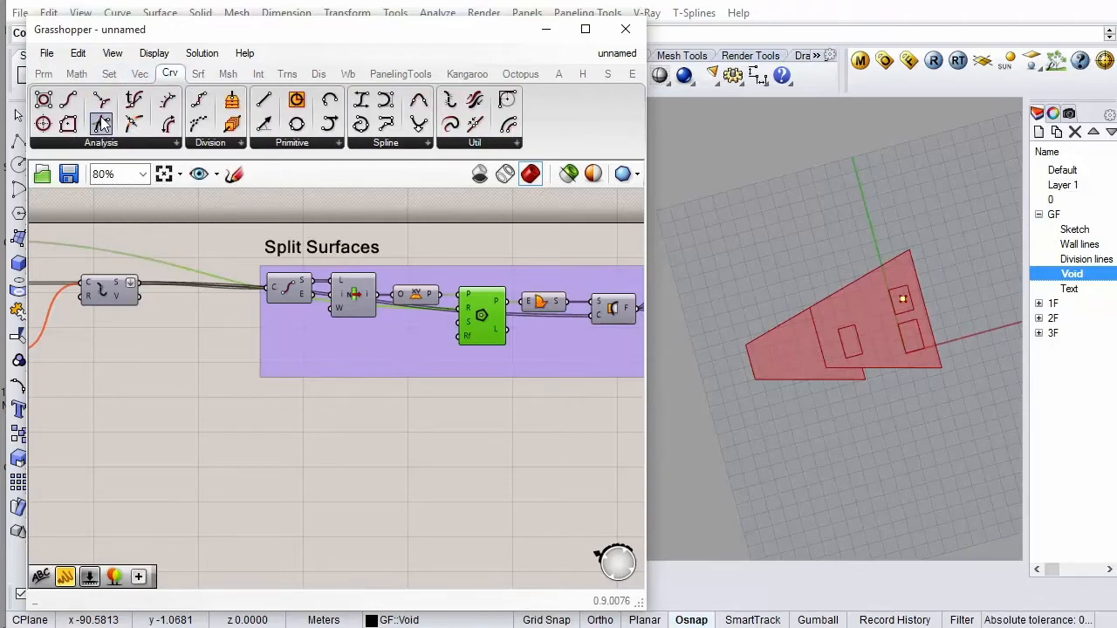
{"action": "left_click_drag", "start_coordinate": [69, 98], "coordinate": [254, 417]}
{"action": "scroll", "coordinate": [517, 403], "scroll_direction": "down", "scroll_amount": 4}
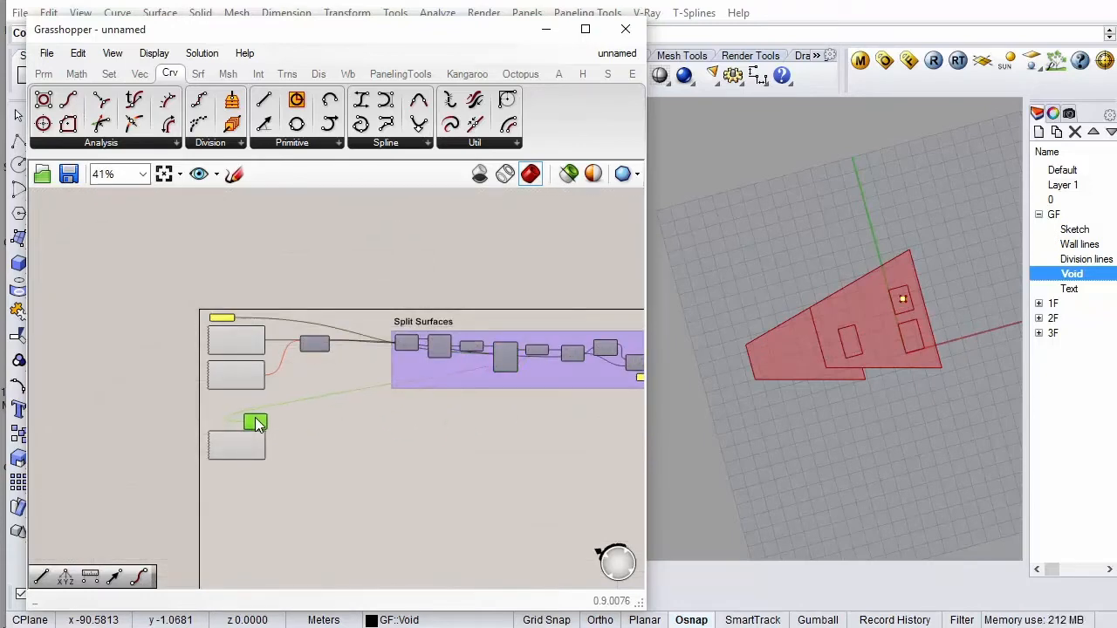
{"action": "scroll", "coordinate": [255, 418], "scroll_direction": "up", "scroll_amount": 4}
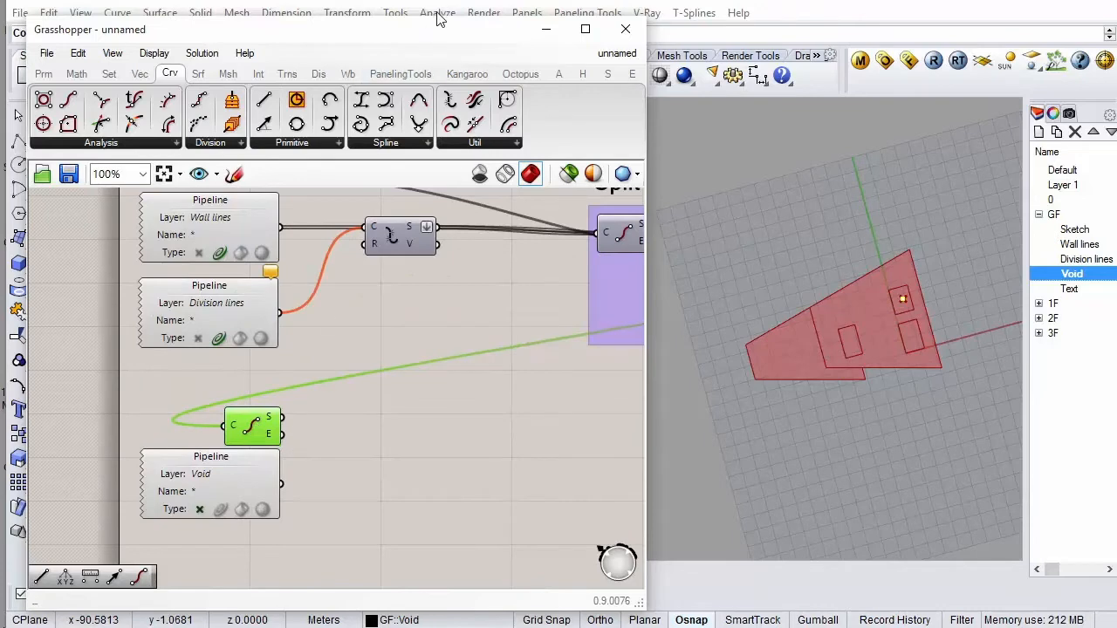
Add a Merge component, connecting the End Points start output to D1 and the Void pipeline to D2
{"action": "left_click", "coordinate": [194, 77]}
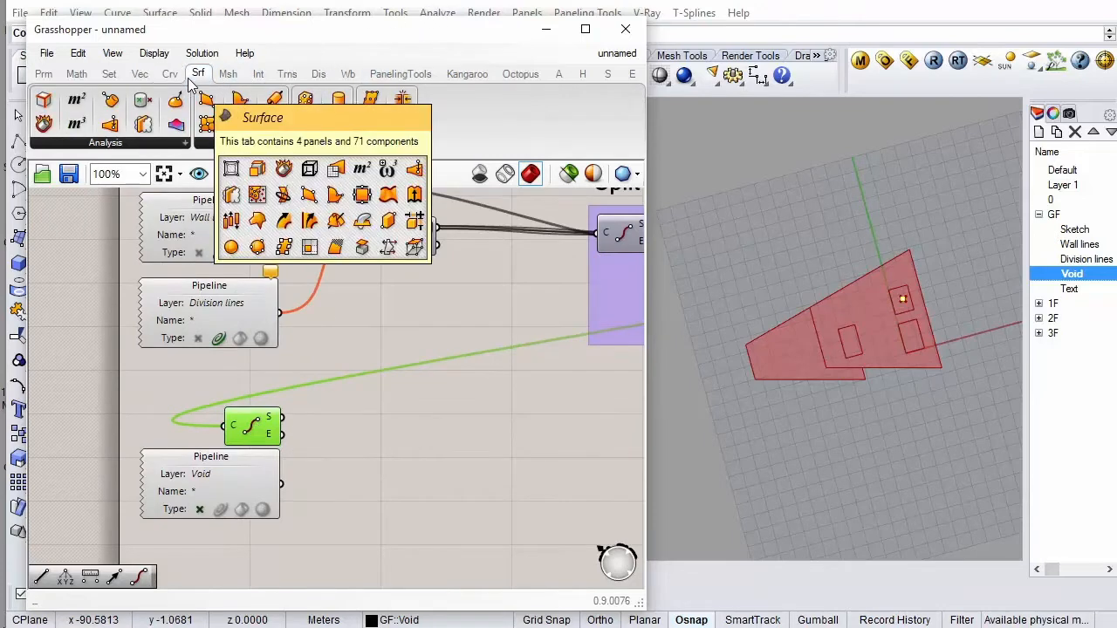
{"action": "left_click", "coordinate": [109, 74]}
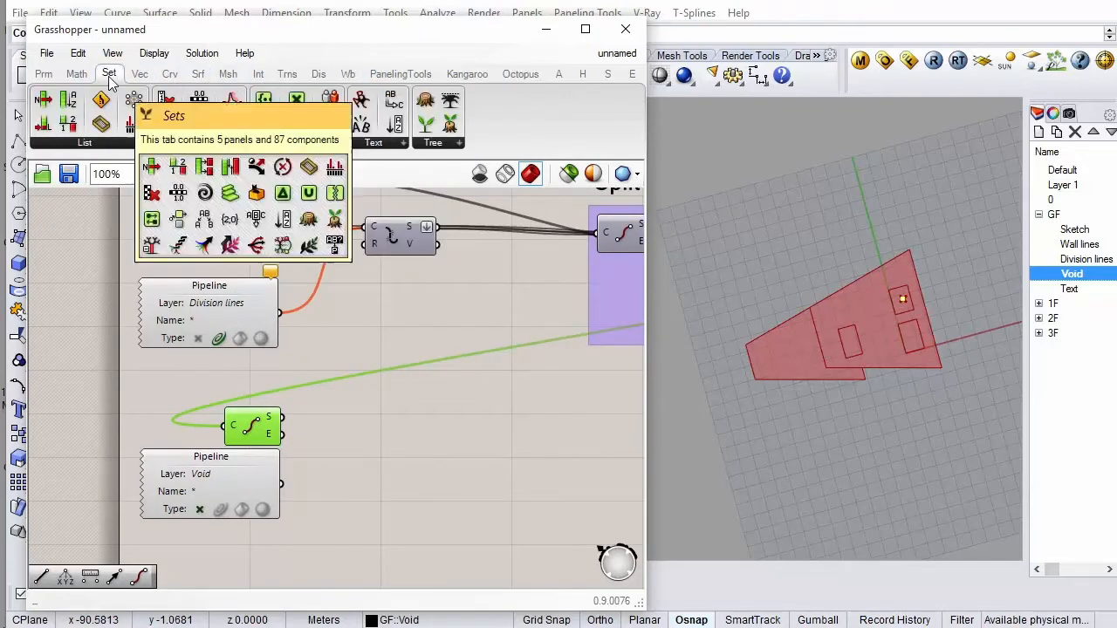
{"action": "left_click", "coordinate": [455, 144]}
{"action": "left_click", "coordinate": [552, 297]}
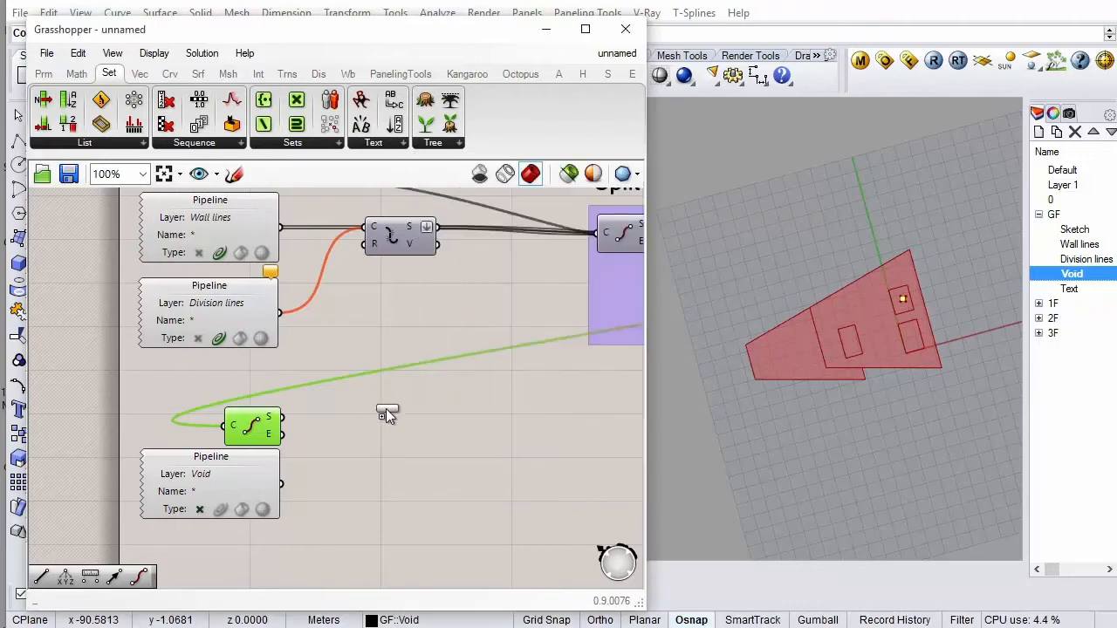
{"action": "left_click", "coordinate": [377, 437]}
{"action": "mouse_move", "coordinate": [282, 417]}
{"action": "left_mouse_down"}
{"action": "mouse_move", "coordinate": [346, 429]}
{"action": "mouse_move", "coordinate": [292, 478]}
{"action": "left_mouse_up"}
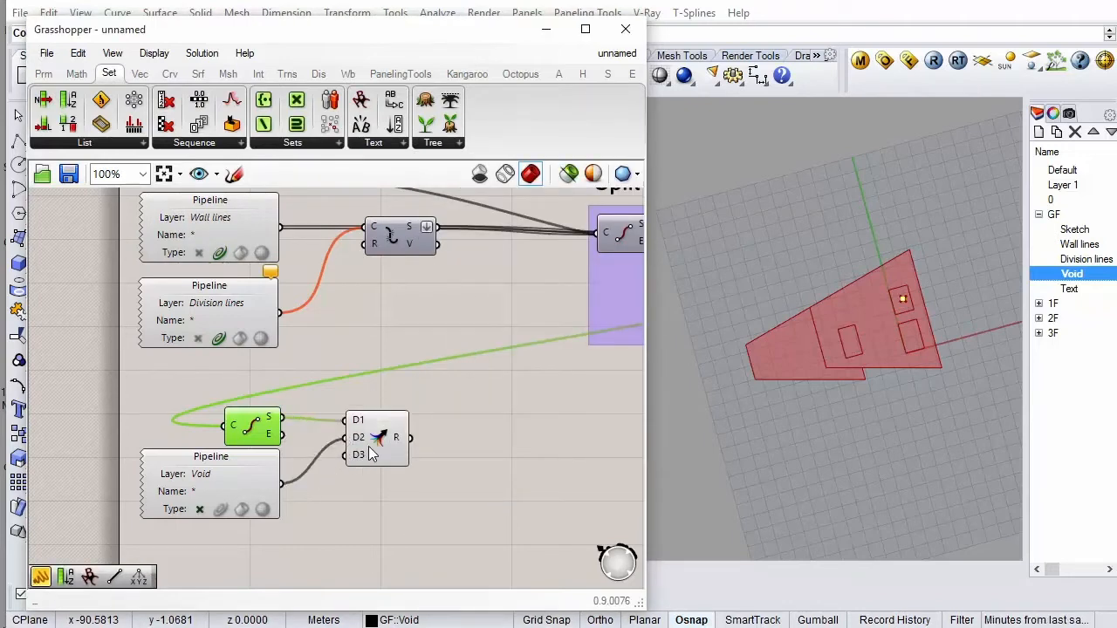
Flatten the Merge result output and move the component closer to End Points
{"action": "left_click", "coordinate": [391, 436]}
{"action": "right_click", "coordinate": [399, 438]}
{"action": "left_click", "coordinate": [455, 512]}
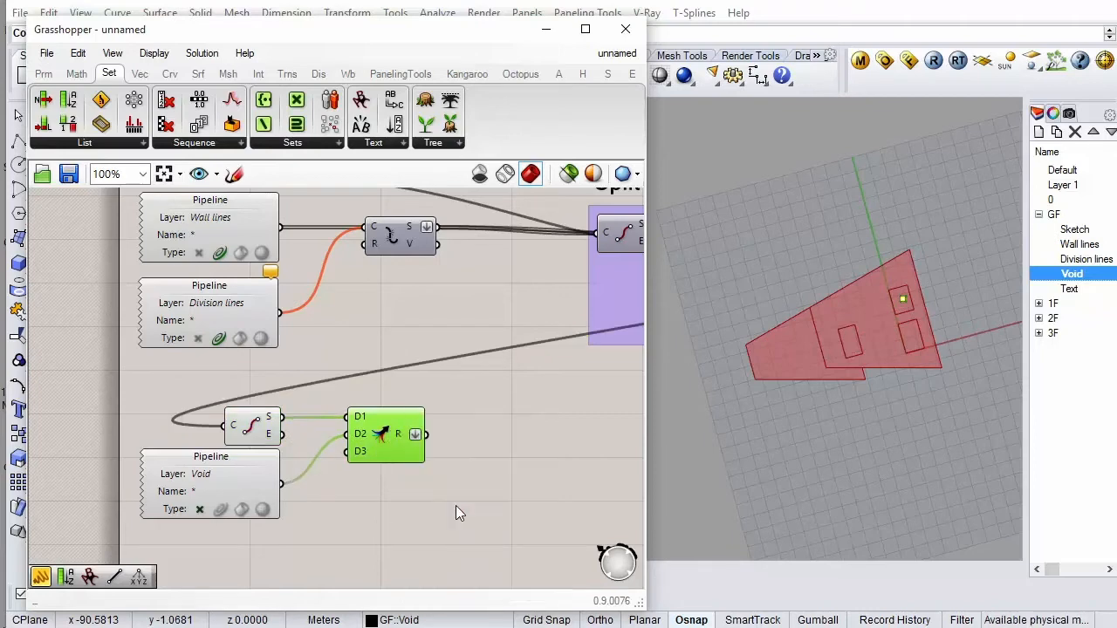
{"action": "left_click_drag", "start_coordinate": [410, 455], "coordinate": [370, 455]}
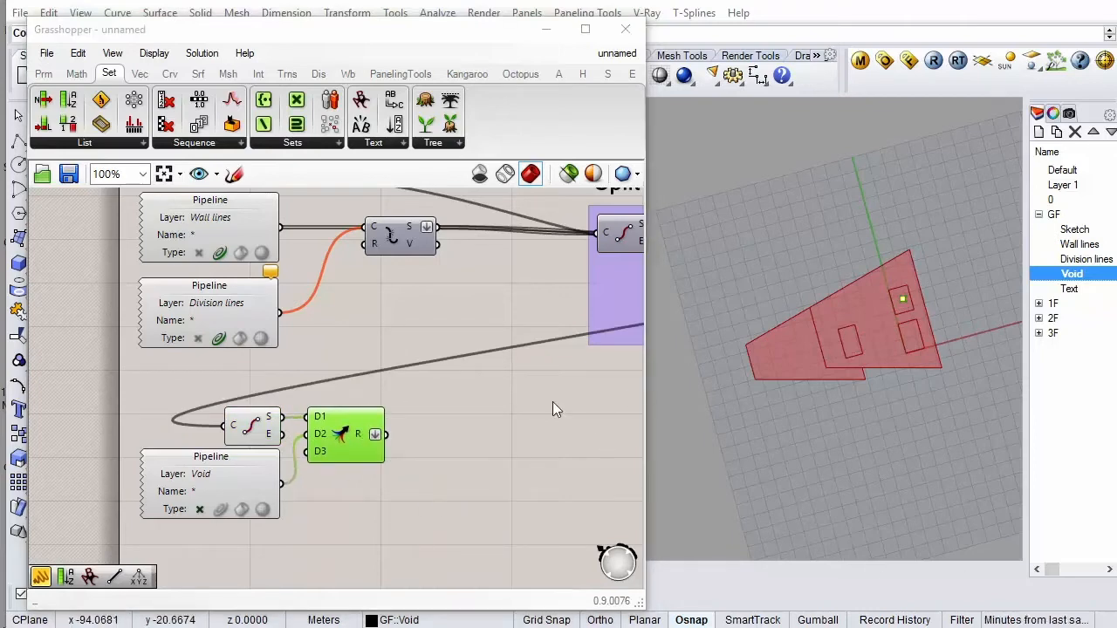
Graft the list output of the Cull Index component at the end of the Split Surfaces group
{"action": "scroll", "coordinate": [268, 425], "scroll_direction": "down", "scroll_amount": 6}
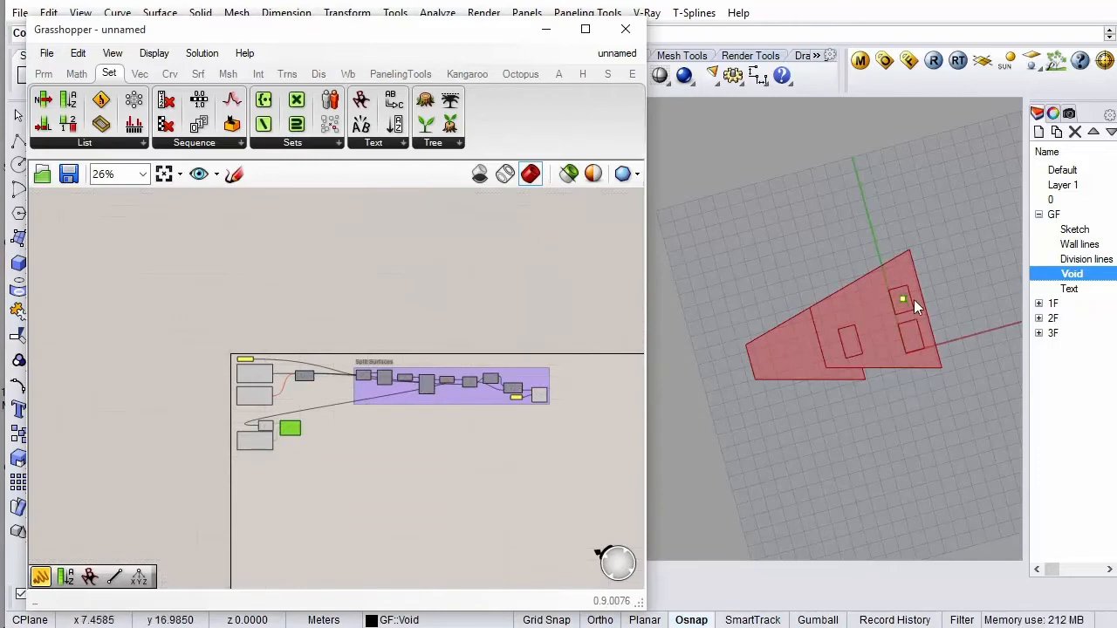
{"action": "scroll", "coordinate": [913, 300], "scroll_direction": "up", "scroll_amount": 2}
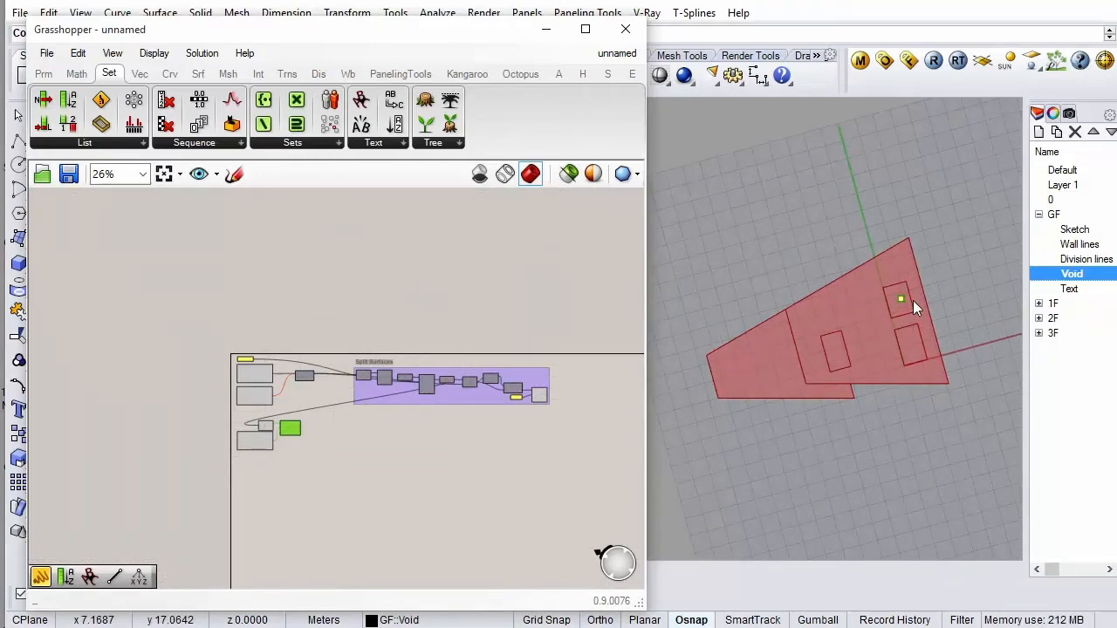
{"action": "scroll", "coordinate": [913, 300], "scroll_direction": "up", "scroll_amount": 3}
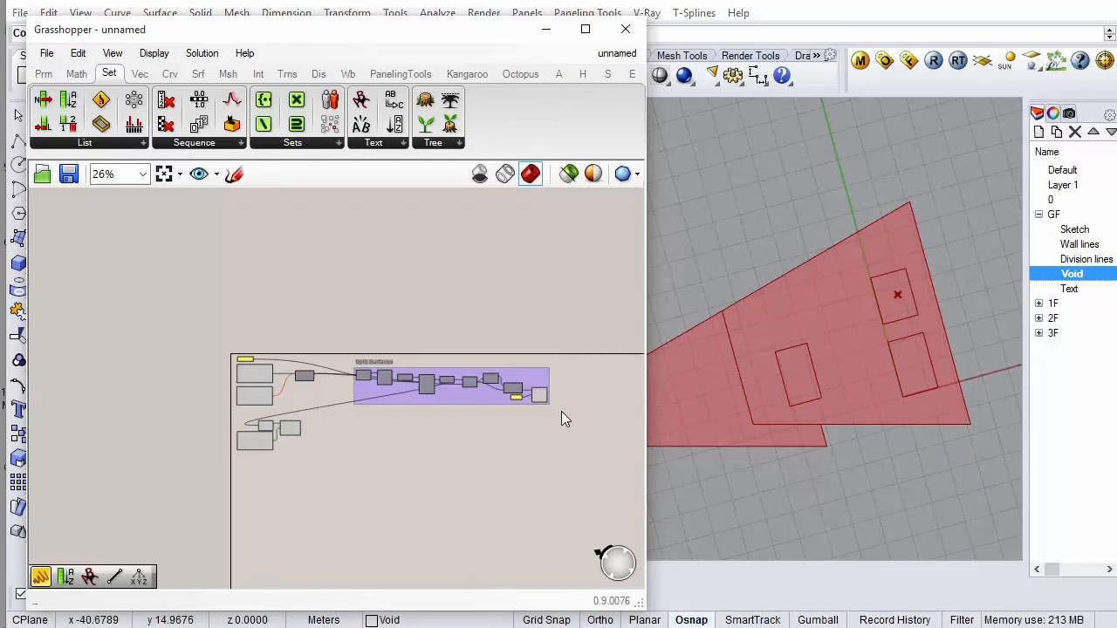
{"action": "scroll", "coordinate": [561, 411], "scroll_direction": "up", "scroll_amount": 4}
{"action": "right_click_drag", "start_coordinate": [572, 364], "coordinate": [504, 367]}
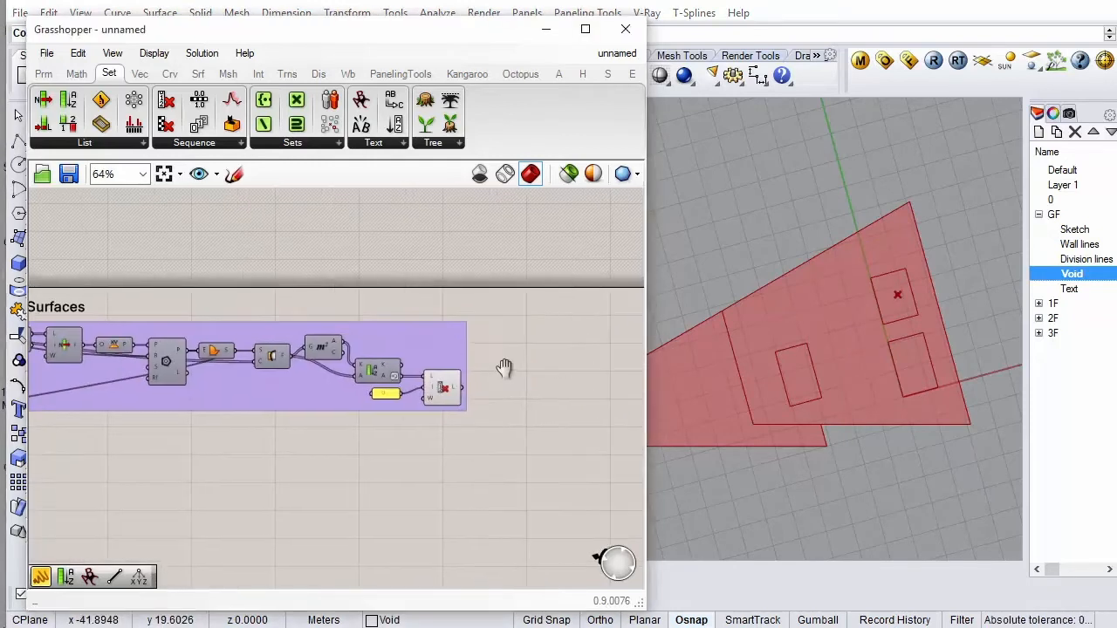
{"action": "scroll", "coordinate": [454, 389], "scroll_direction": "up", "scroll_amount": 3}
{"action": "right_click", "coordinate": [455, 390]}
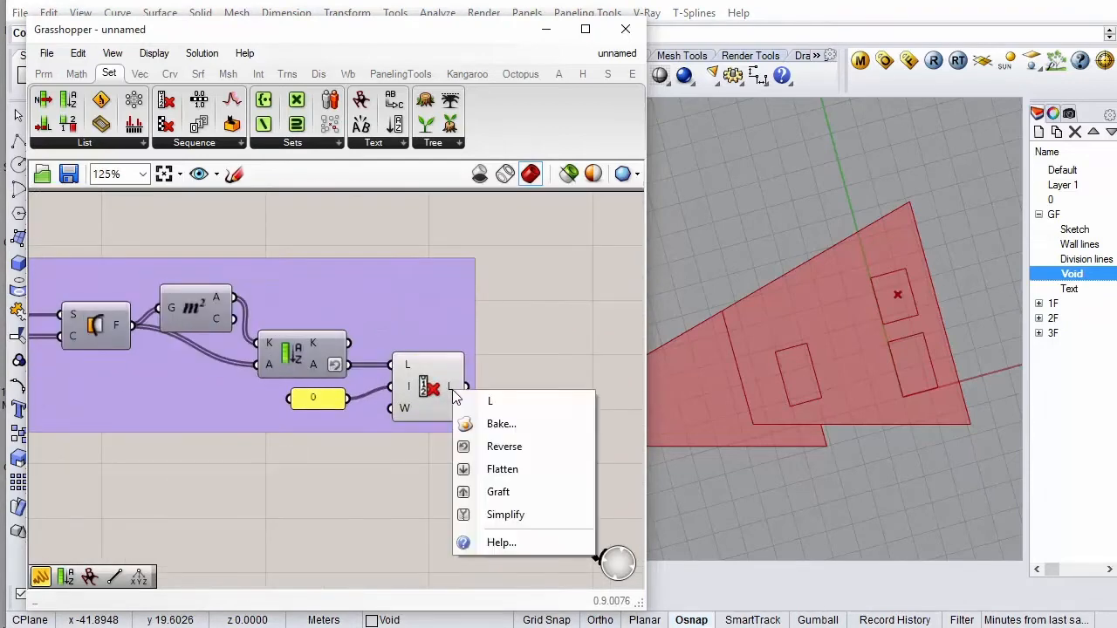
{"action": "left_click", "coordinate": [529, 491]}
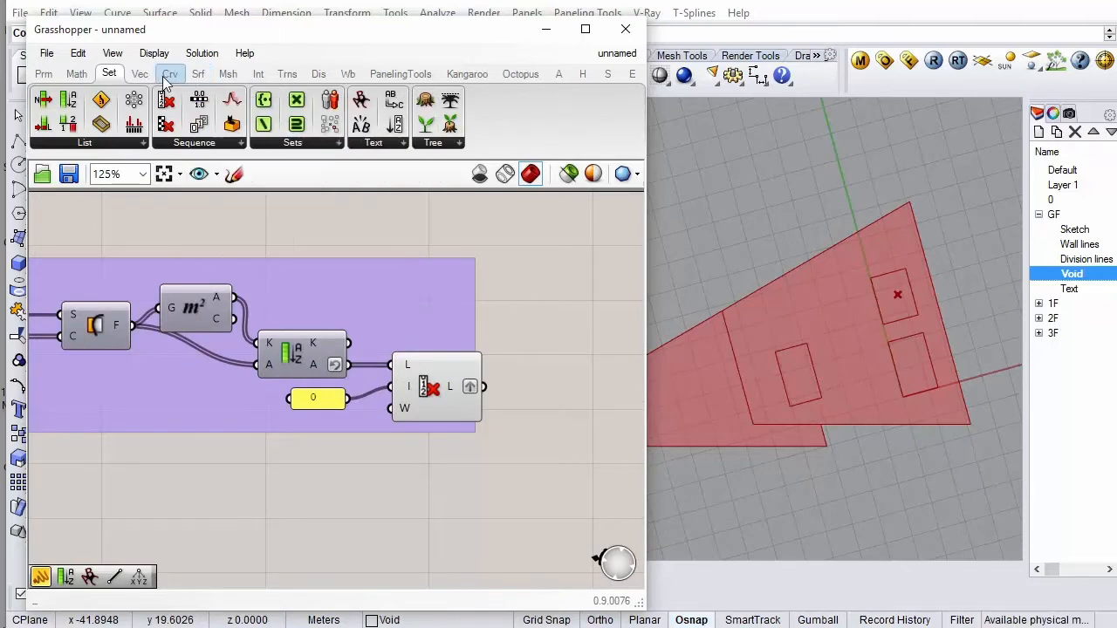
Add a Brep Closest Point component after the Split Surfaces group and connect the Cull Index output to its B input
{"action": "left_click", "coordinate": [193, 75]}
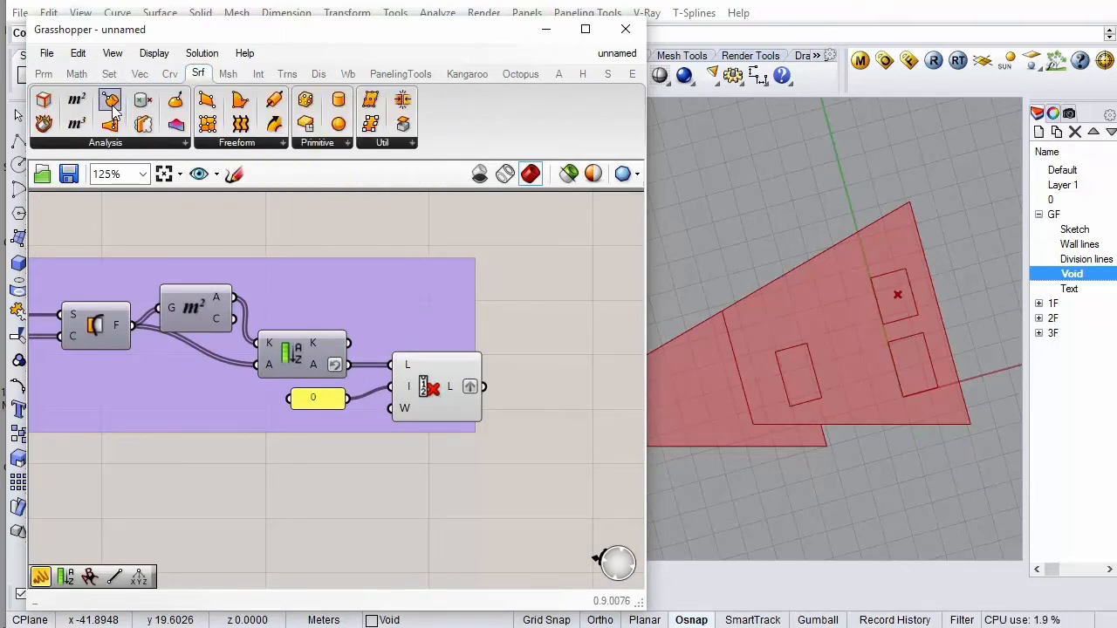
{"action": "scroll", "coordinate": [420, 285], "scroll_direction": "down", "scroll_amount": 2}
{"action": "left_click", "coordinate": [454, 299]}
{"action": "scroll", "coordinate": [455, 300], "scroll_direction": "up", "scroll_amount": 1}
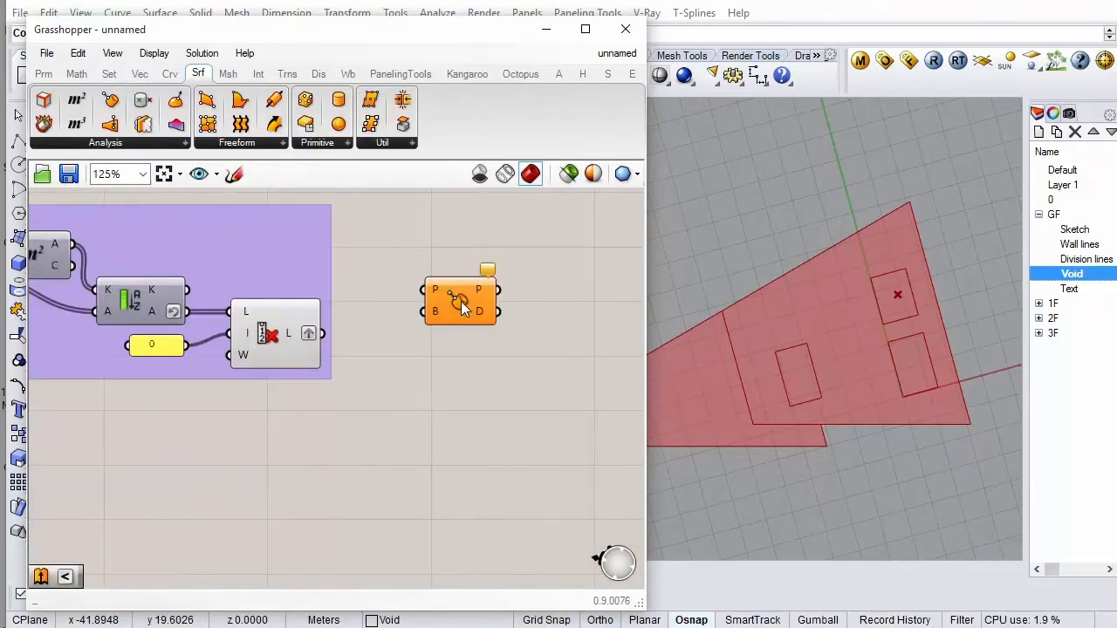
{"action": "left_click_drag", "start_coordinate": [458, 307], "coordinate": [469, 316]}
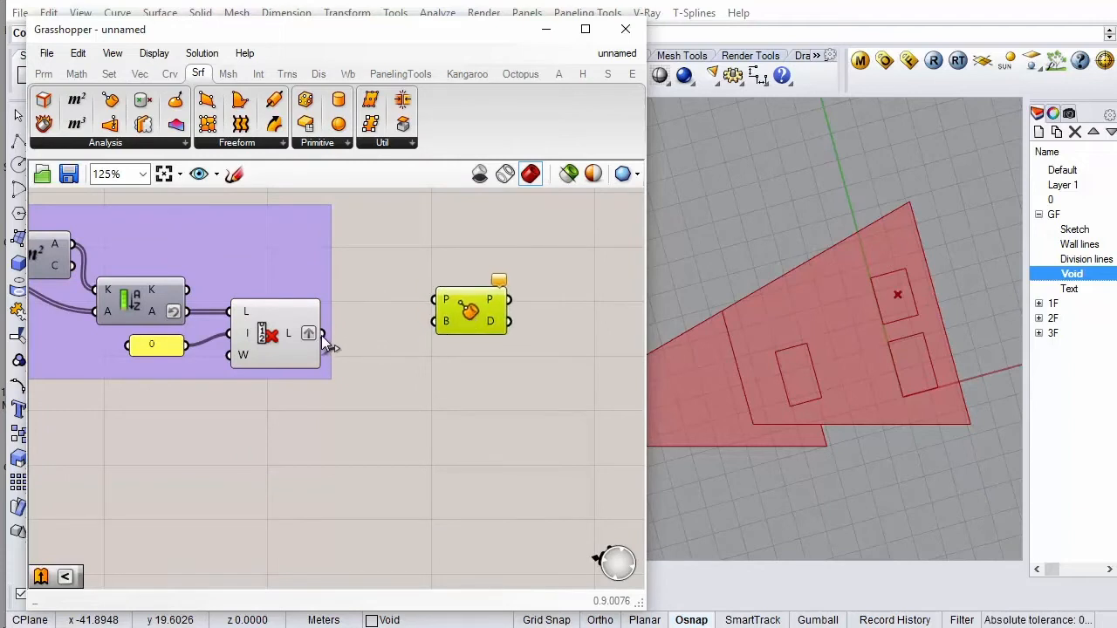
{"action": "left_click_drag", "start_coordinate": [322, 337], "coordinate": [434, 334]}
Bring Brep Closest Point near the Merge component and connect the Merge result to its P input
{"action": "scroll", "coordinate": [494, 328], "scroll_direction": "down", "scroll_amount": 4}
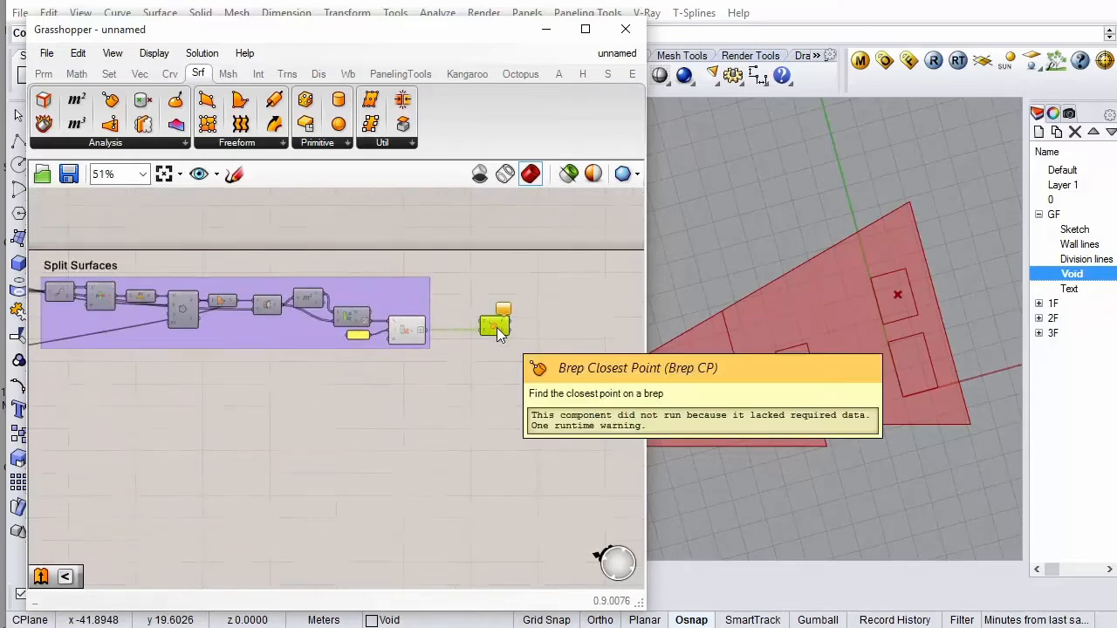
{"action": "scroll", "coordinate": [498, 330], "scroll_direction": "down", "scroll_amount": 3}
{"action": "scroll", "coordinate": [229, 373], "scroll_direction": "up", "scroll_amount": 6}
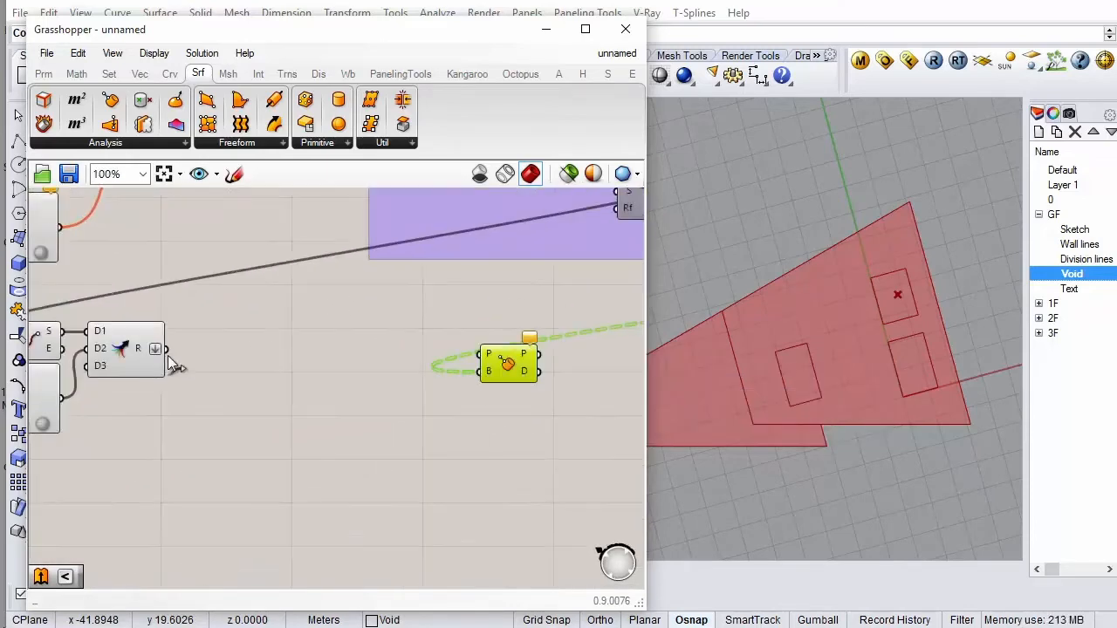
{"action": "left_click_drag", "start_coordinate": [166, 349], "coordinate": [476, 362]}
{"action": "scroll", "coordinate": [342, 377], "scroll_direction": "down", "scroll_amount": 4}
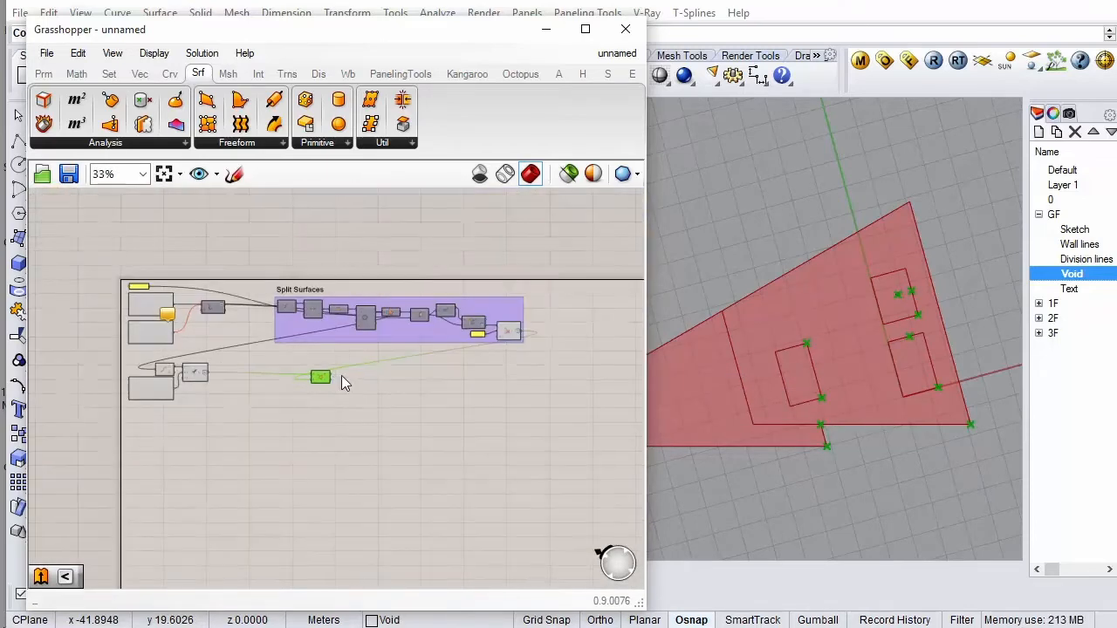
Reposition Brep Closest Point just after the Split Surfaces group and check its Distance output
{"action": "left_click_drag", "start_coordinate": [323, 384], "coordinate": [560, 345]}
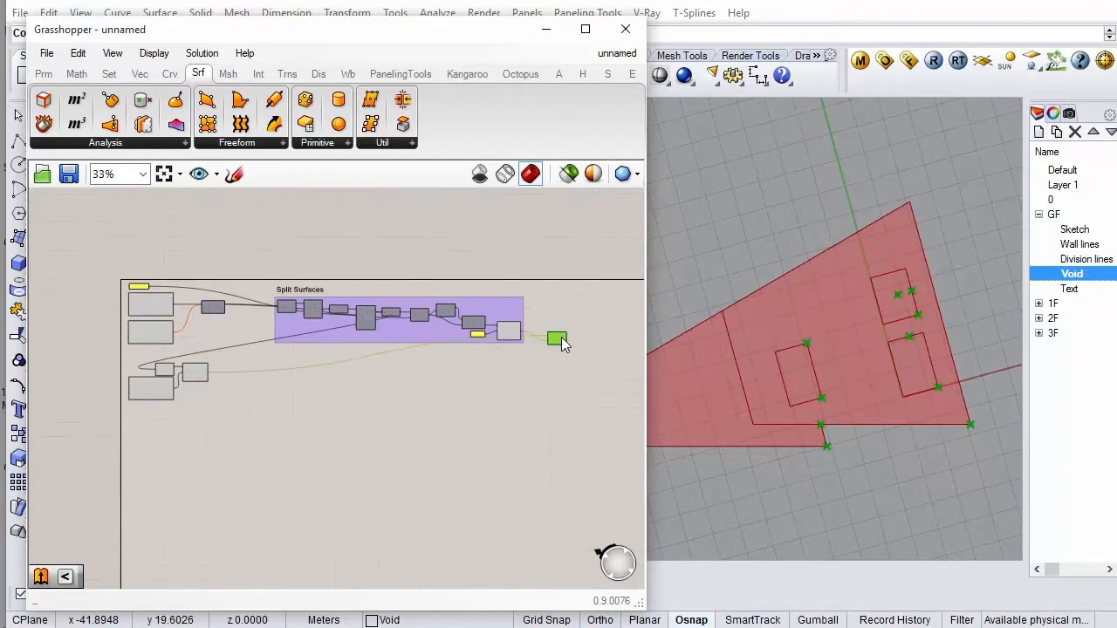
{"action": "scroll", "coordinate": [560, 345], "scroll_direction": "up", "scroll_amount": 4}
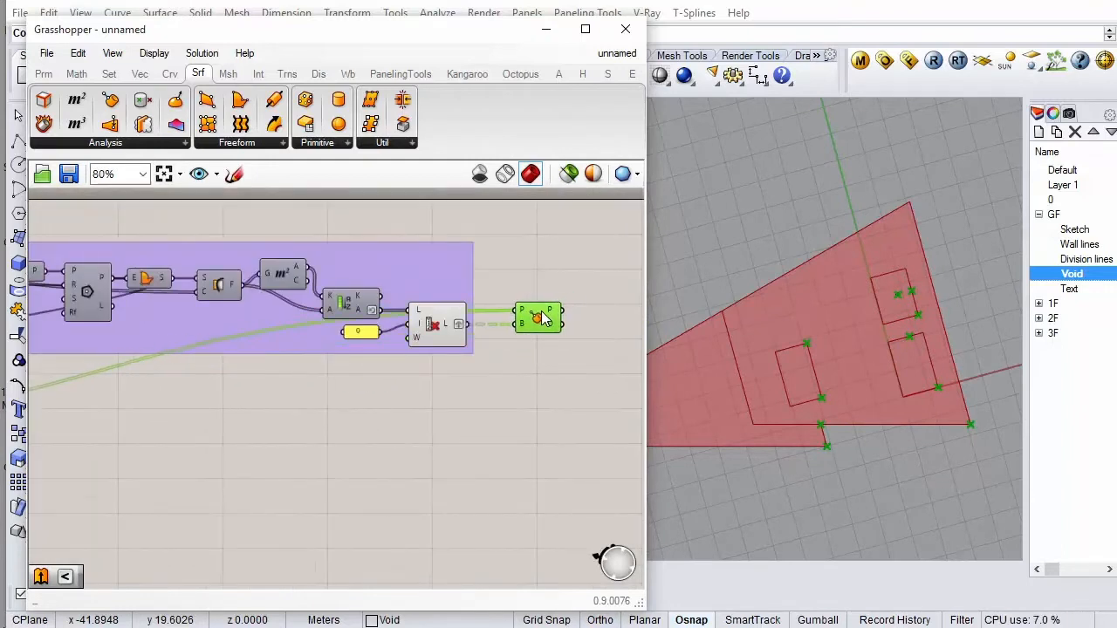
{"action": "scroll", "coordinate": [549, 319], "scroll_direction": "up", "scroll_amount": 3}
{"action": "left_click_drag", "start_coordinate": [530, 315], "coordinate": [512, 314]}
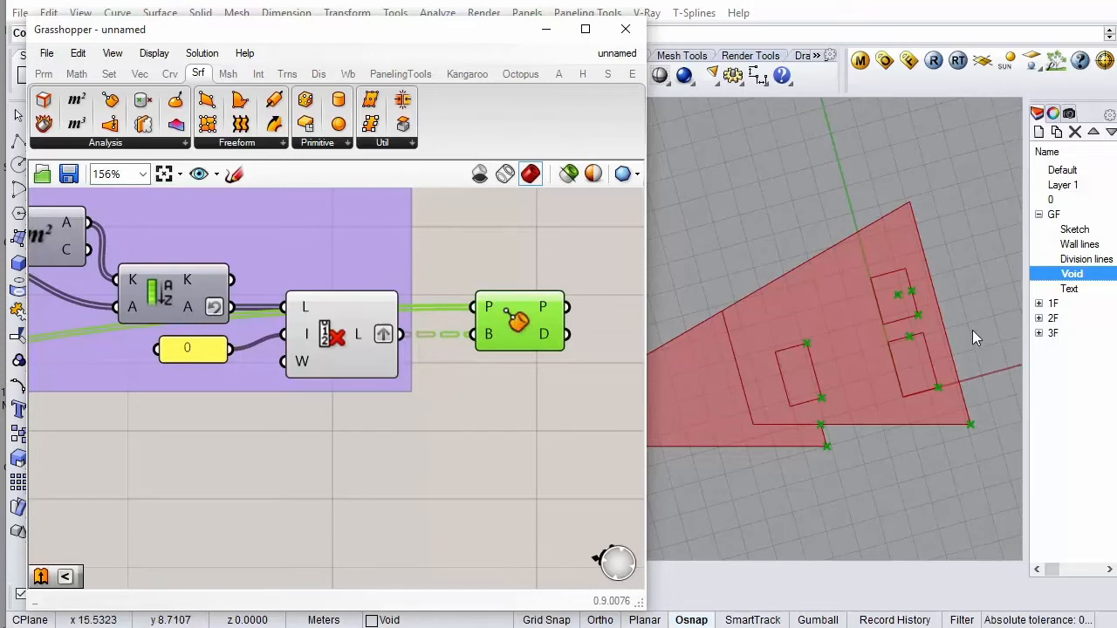
{"action": "scroll", "coordinate": [515, 327], "scroll_direction": "down", "scroll_amount": 1}
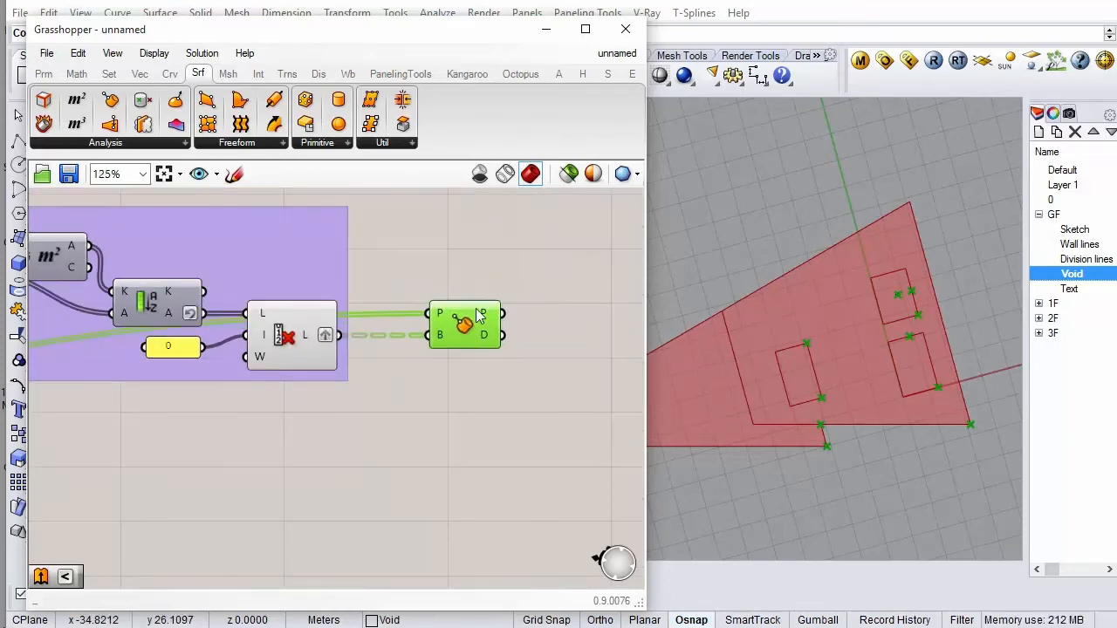
{"action": "scroll", "coordinate": [301, 300], "scroll_direction": "down", "scroll_amount": 2}
{"action": "scroll", "coordinate": [460, 323], "scroll_direction": "up", "scroll_amount": 2}
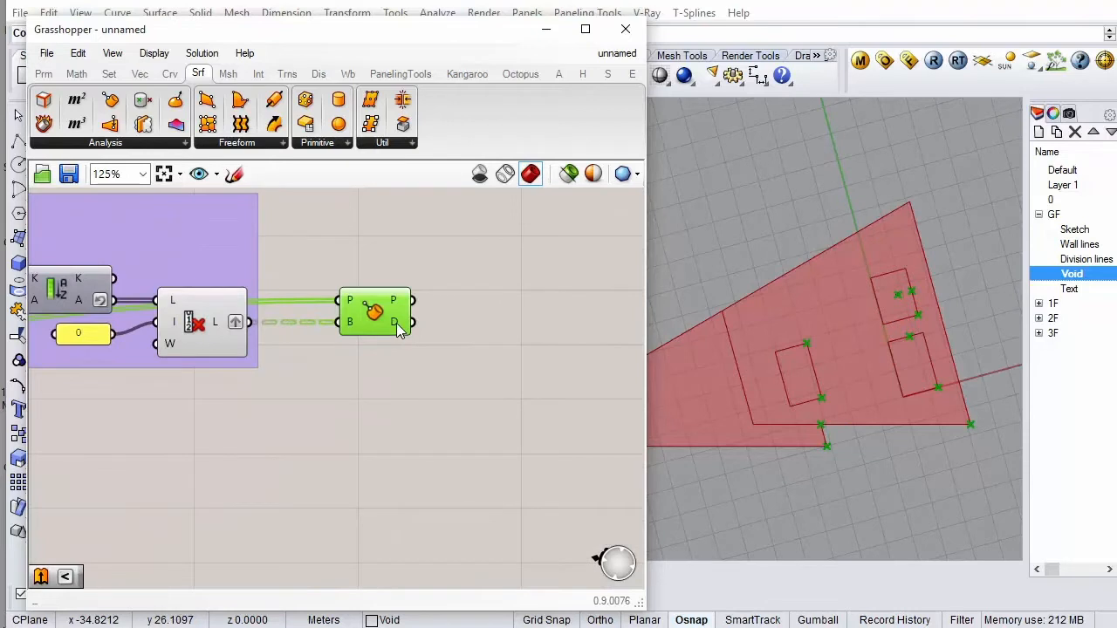
{"action": "mouse_move", "coordinate": [396, 323]}
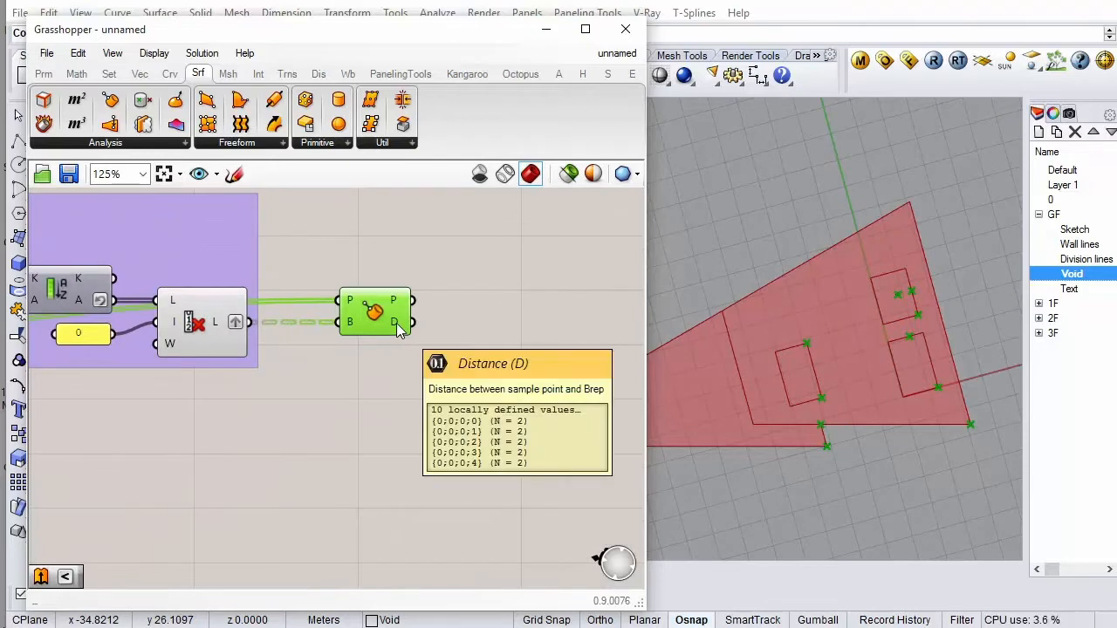
{"action": "left_click_drag", "start_coordinate": [396, 323], "coordinate": [371, 323]}
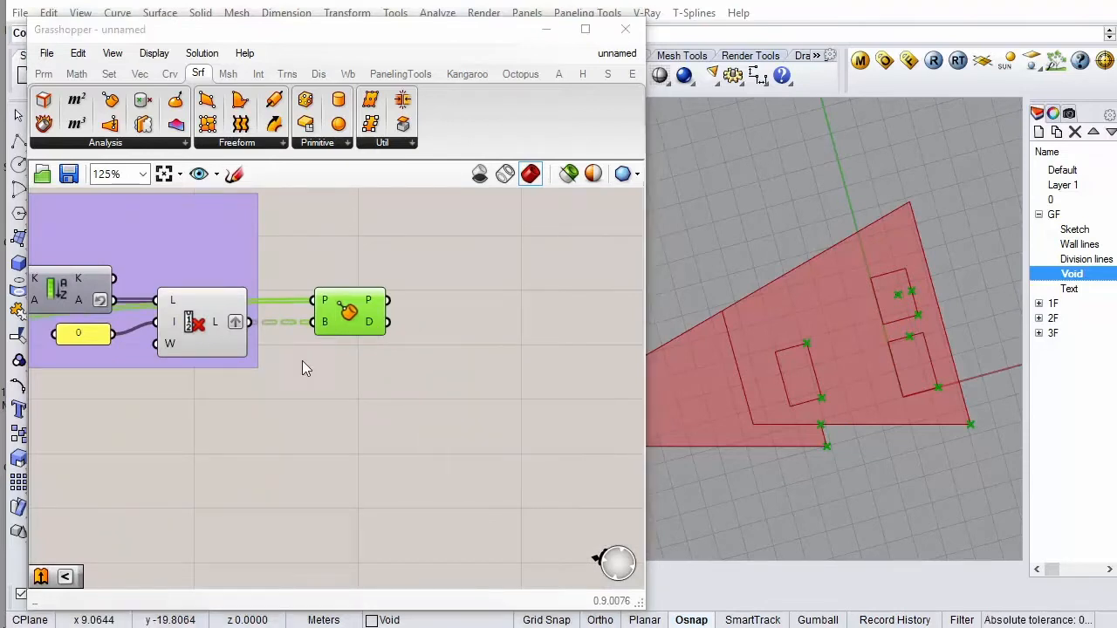
Add a Sort List component and connect the Distance output of Brep Closest Point to its K input
{"action": "mouse_move", "coordinate": [104, 72]}
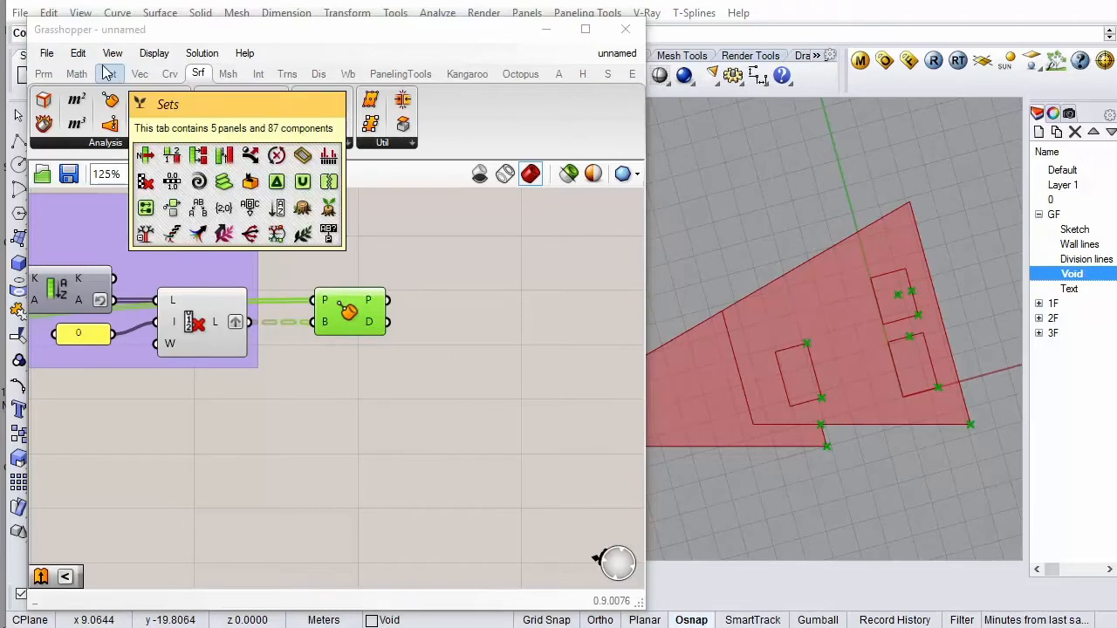
{"action": "left_click", "coordinate": [77, 74]}
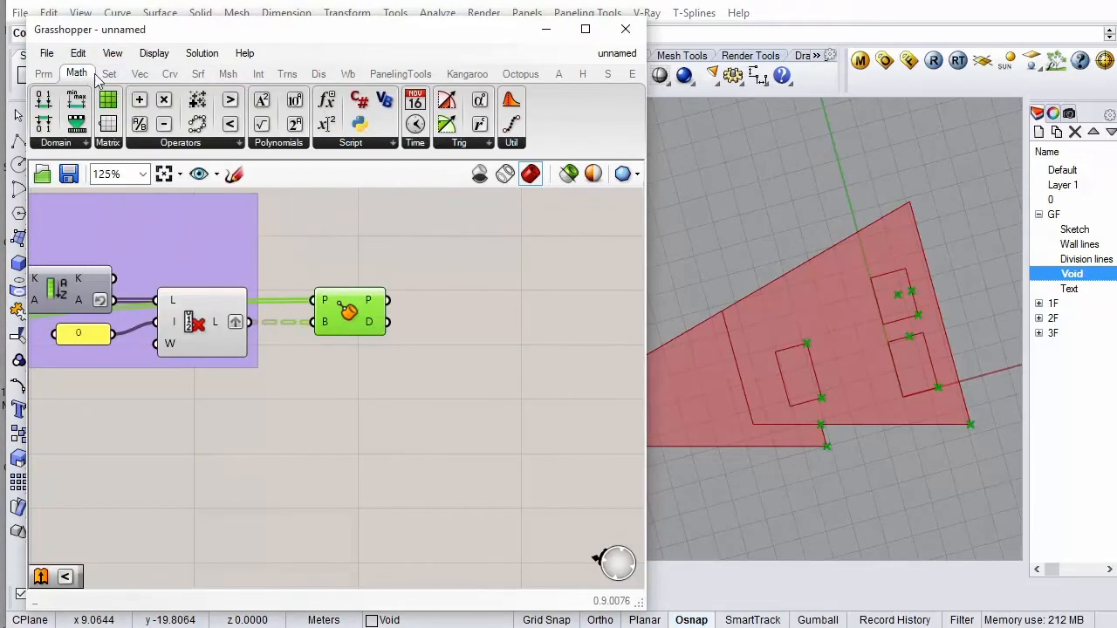
{"action": "mouse_move", "coordinate": [119, 78]}
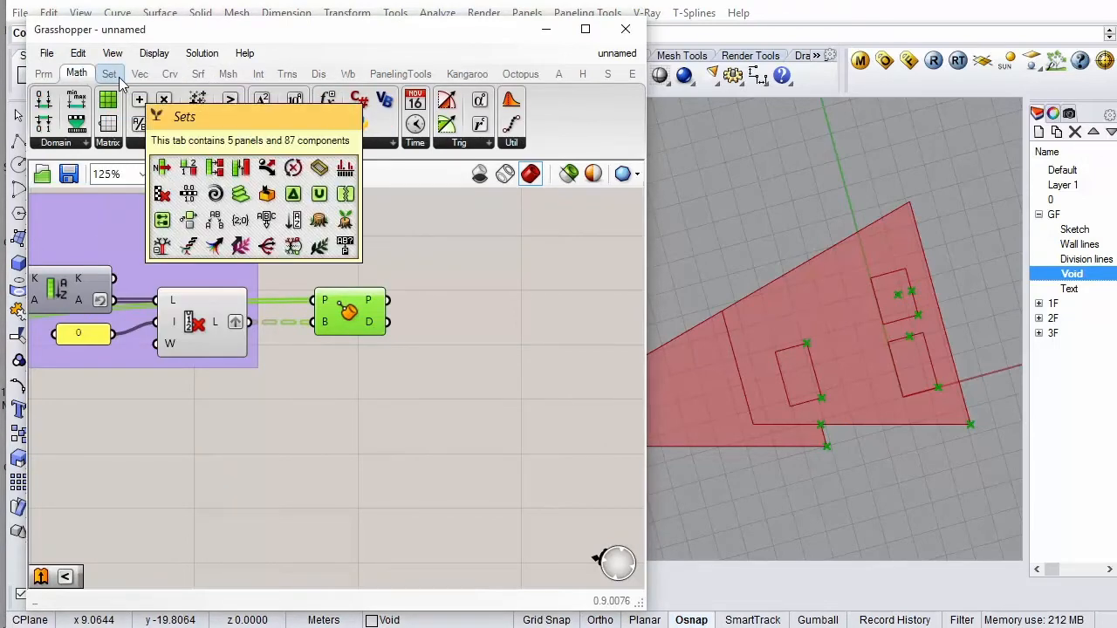
{"action": "left_click", "coordinate": [114, 77]}
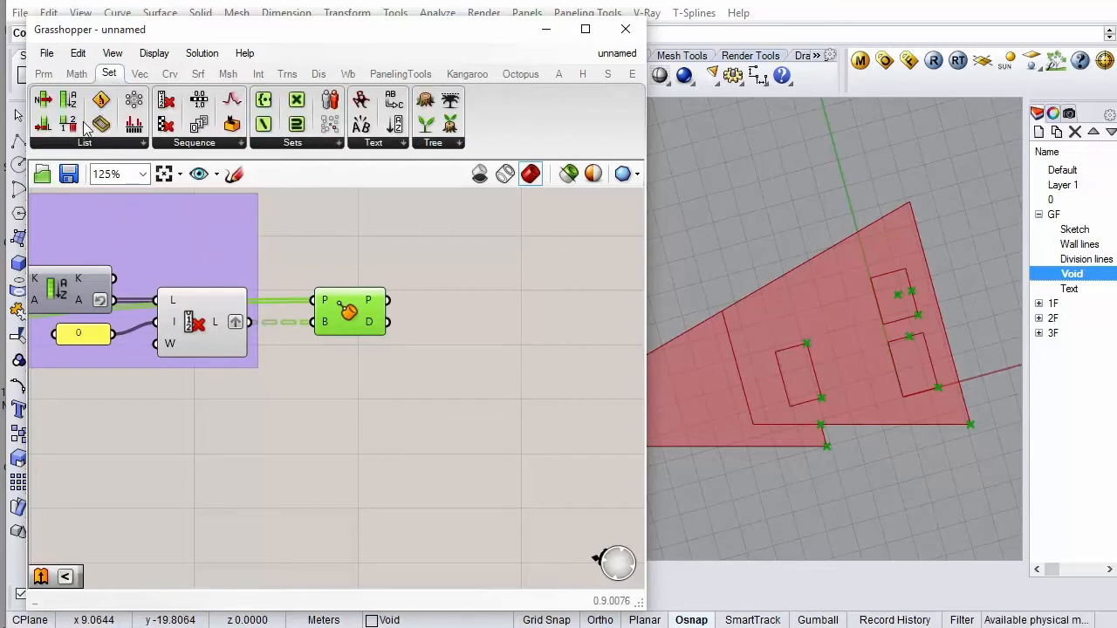
{"action": "left_click_drag", "start_coordinate": [68, 101], "coordinate": [514, 345]}
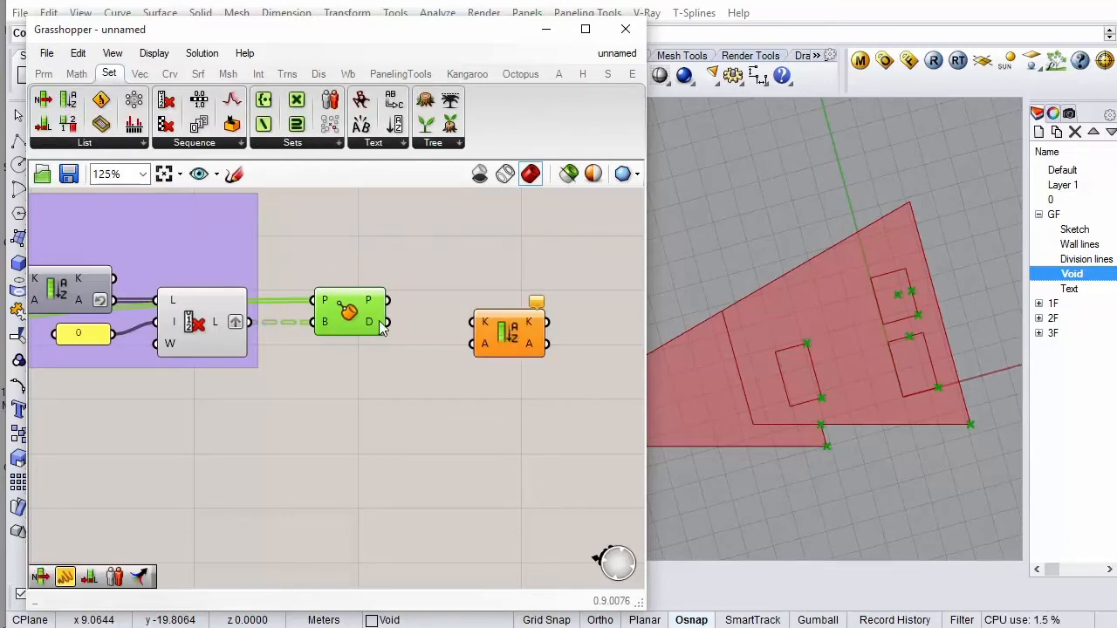
{"action": "left_click_drag", "start_coordinate": [388, 322], "coordinate": [449, 325]}
Add a List Item component and connect the sorted keys from Sort List to its L input
{"action": "left_click", "coordinate": [43, 100]}
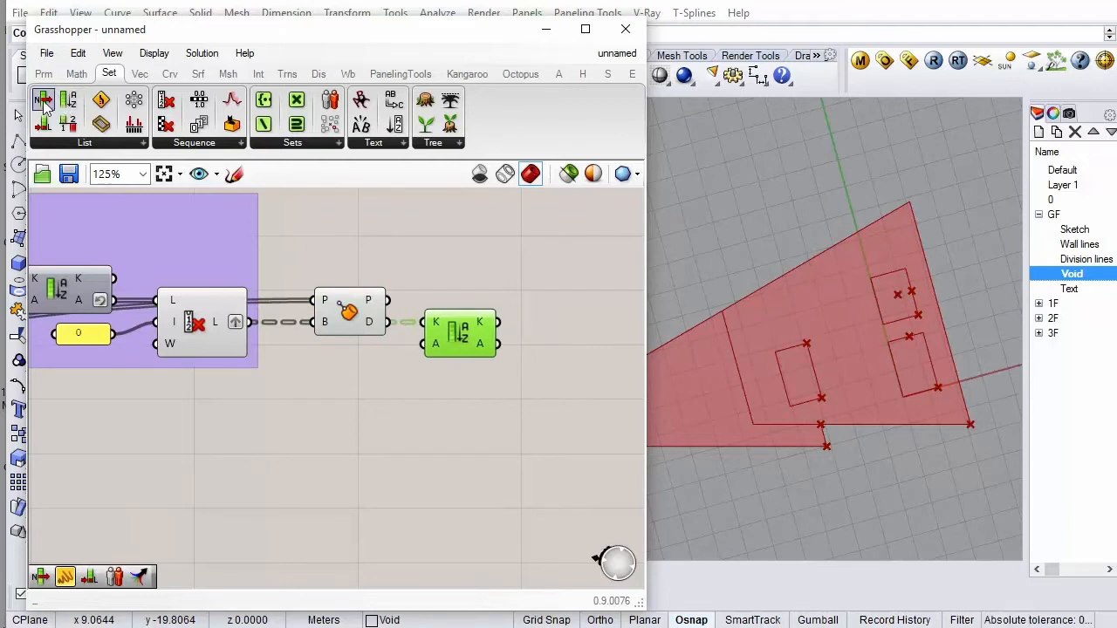
{"action": "scroll", "coordinate": [92, 253], "scroll_direction": "down", "scroll_amount": 2}
{"action": "scroll", "coordinate": [377, 360], "scroll_direction": "up", "scroll_amount": 3}
{"action": "left_click", "coordinate": [384, 291]}
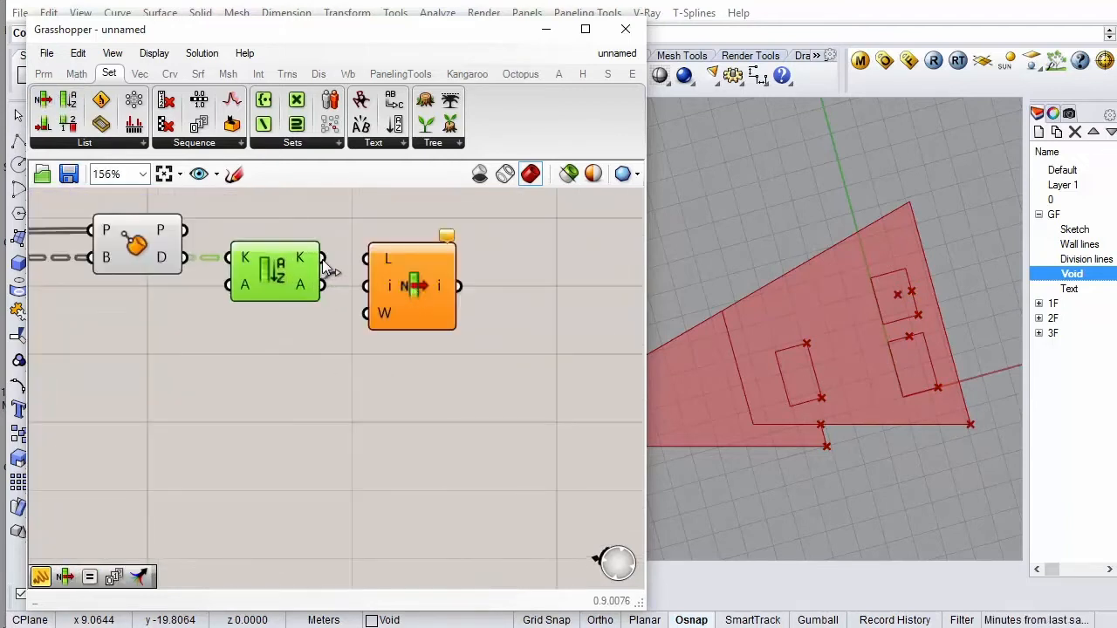
{"action": "left_click_drag", "start_coordinate": [321, 257], "coordinate": [411, 268]}
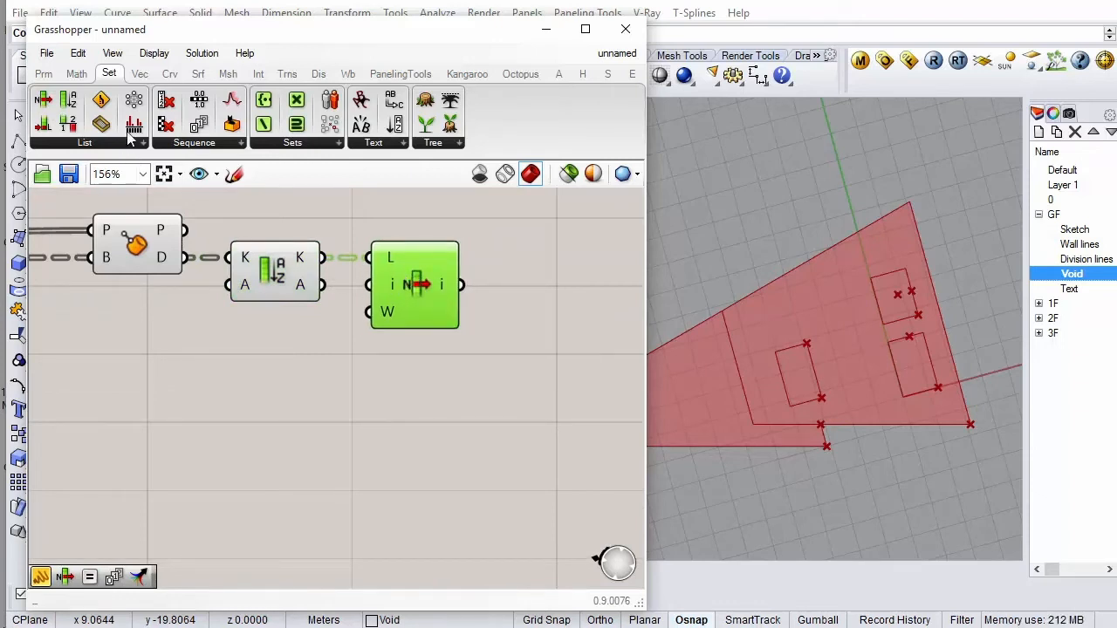
Add a Larger Than component after List Item and connect the item output to its A input
{"action": "left_click", "coordinate": [77, 75]}
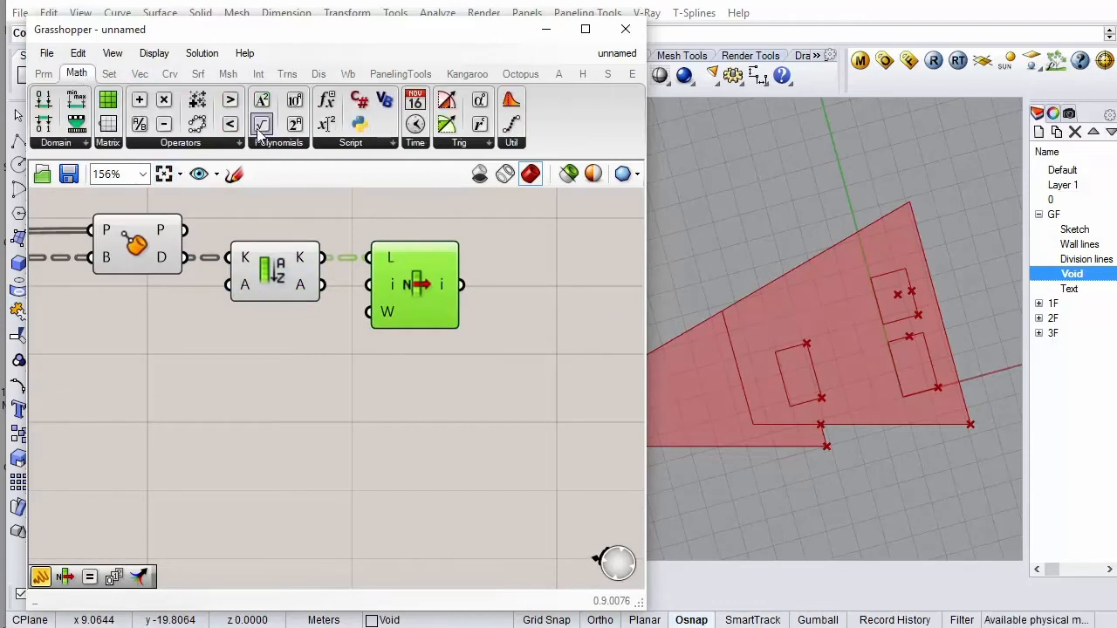
{"action": "scroll", "coordinate": [167, 272], "scroll_direction": "down", "scroll_amount": 1}
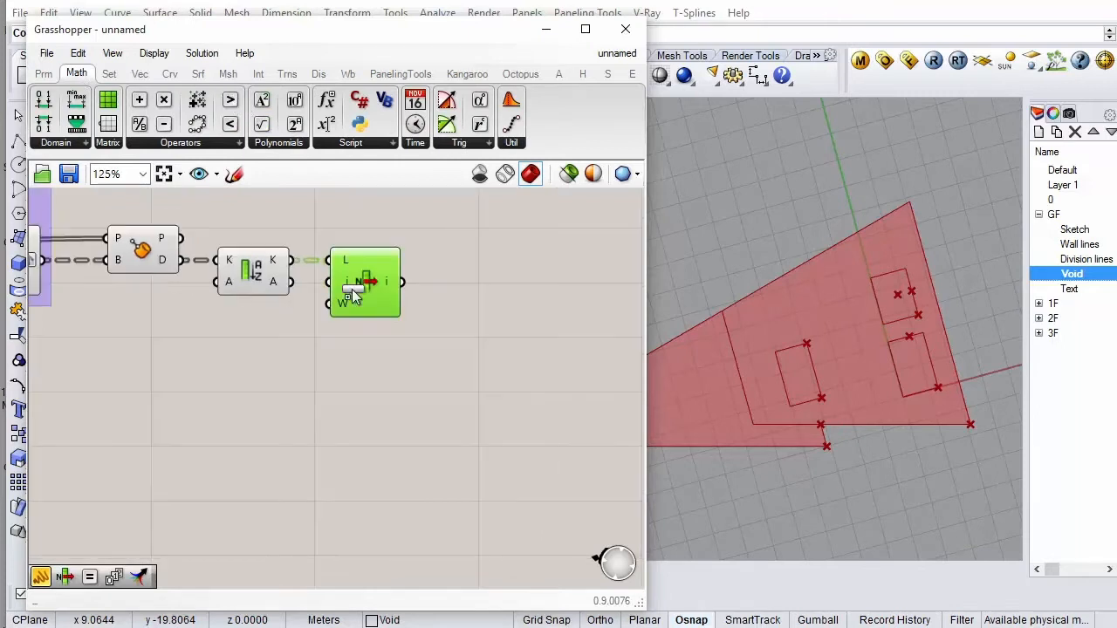
{"action": "left_click", "coordinate": [517, 291]}
{"action": "mouse_move", "coordinate": [396, 284]}
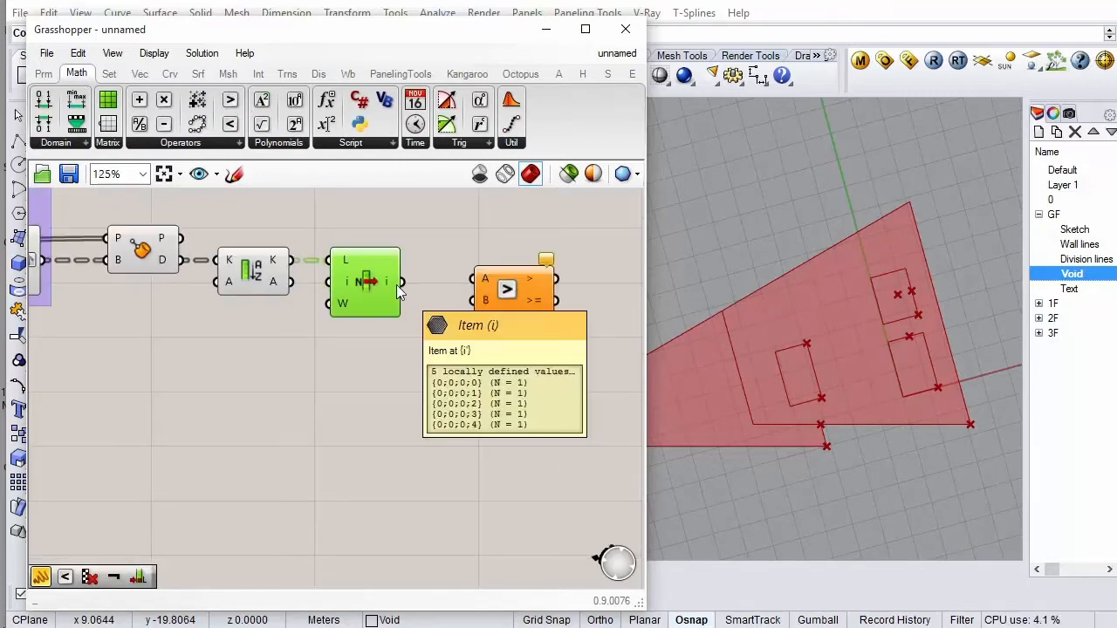
{"action": "left_click_drag", "start_coordinate": [398, 284], "coordinate": [508, 294]}
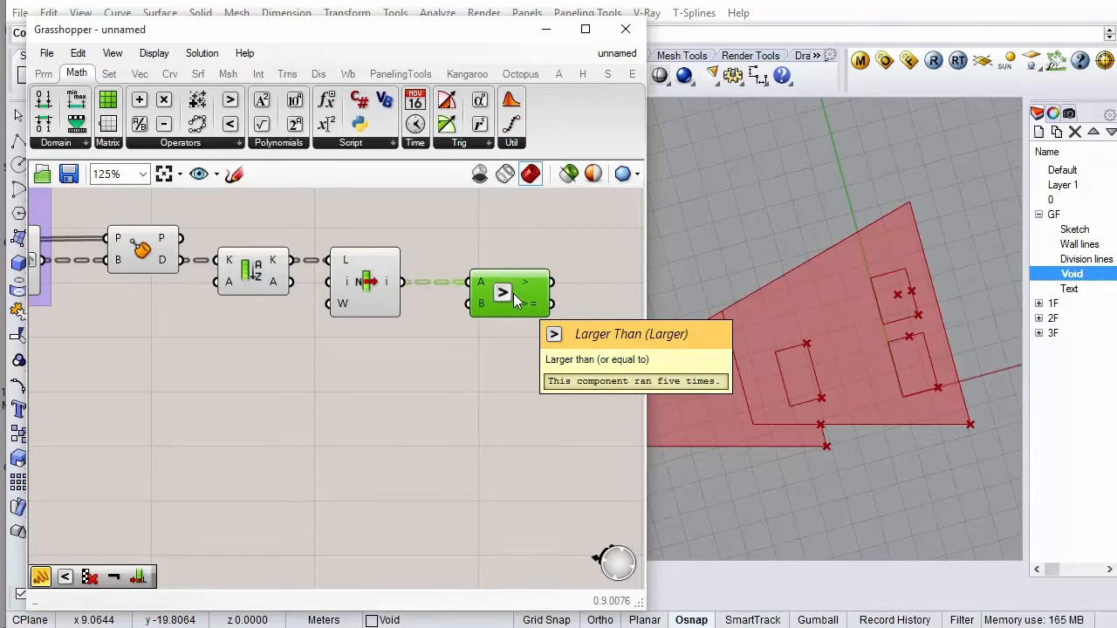
{"action": "left_click_drag", "start_coordinate": [513, 293], "coordinate": [503, 301]}
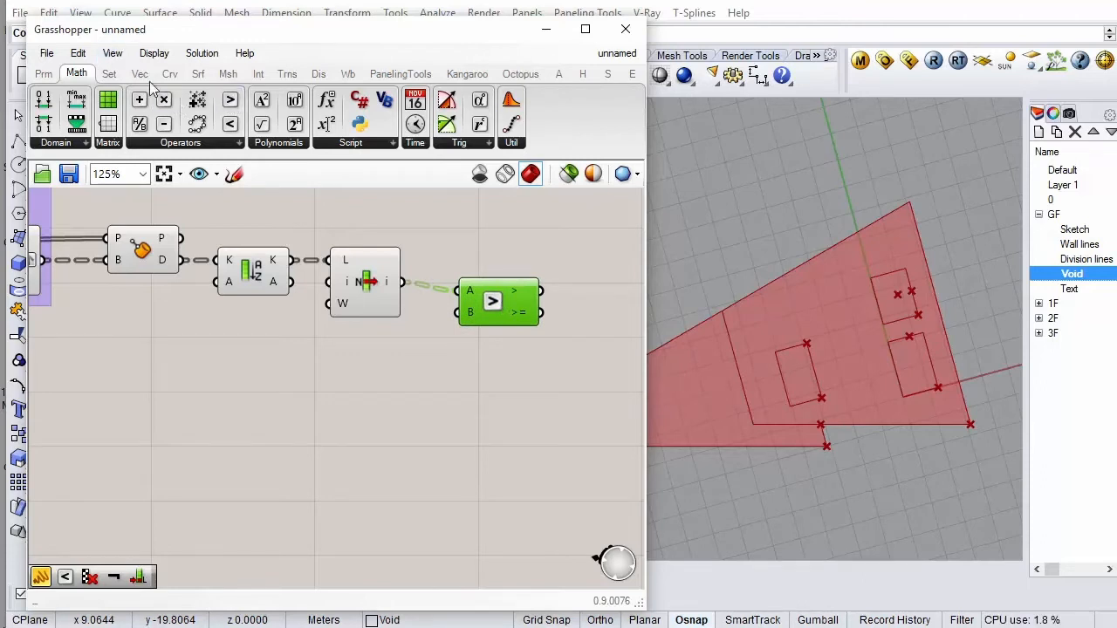
Add a compact panel containing .01 below List Item and connect it to the B input of Larger Than
{"action": "left_click", "coordinate": [44, 73]}
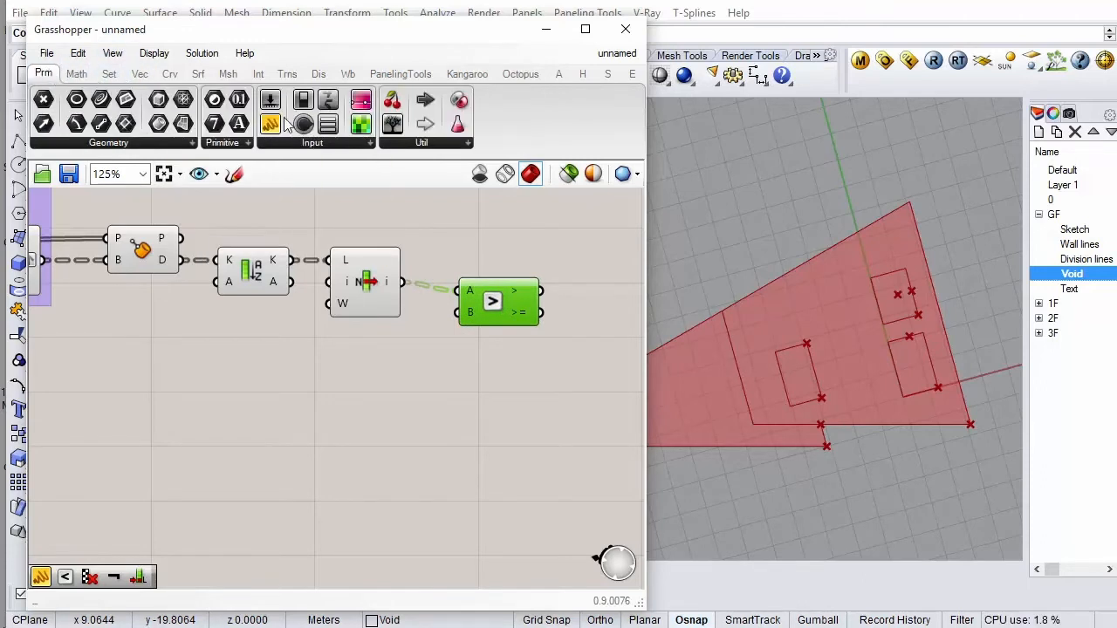
{"action": "left_click_drag", "start_coordinate": [270, 124], "coordinate": [360, 369]}
{"action": "double_click", "coordinate": [372, 366]}
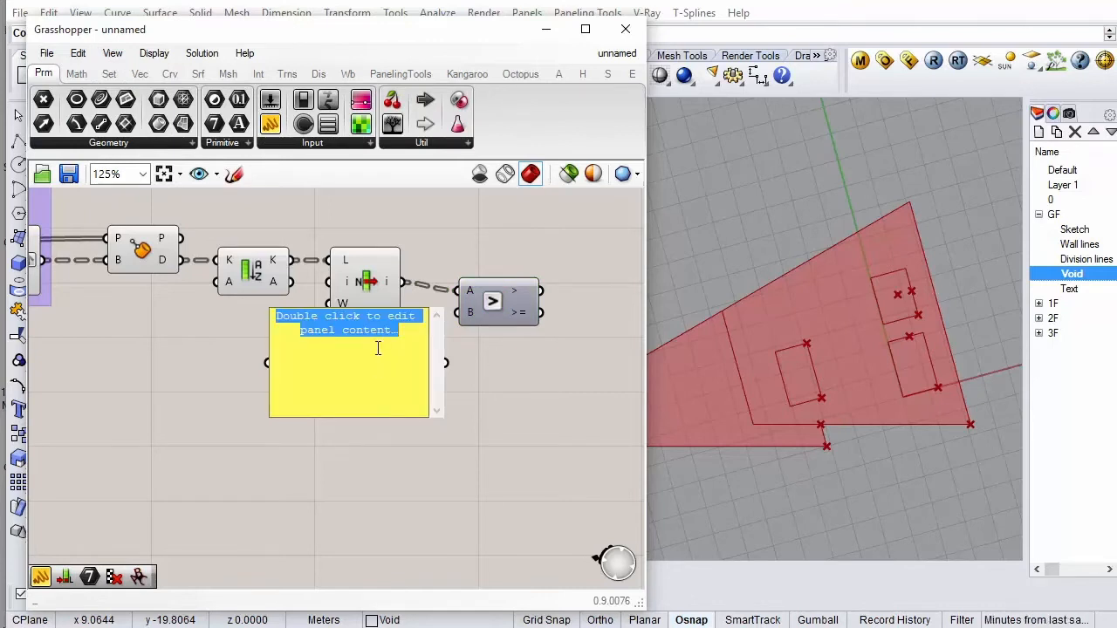
{"action": "type", "text": ".01"}
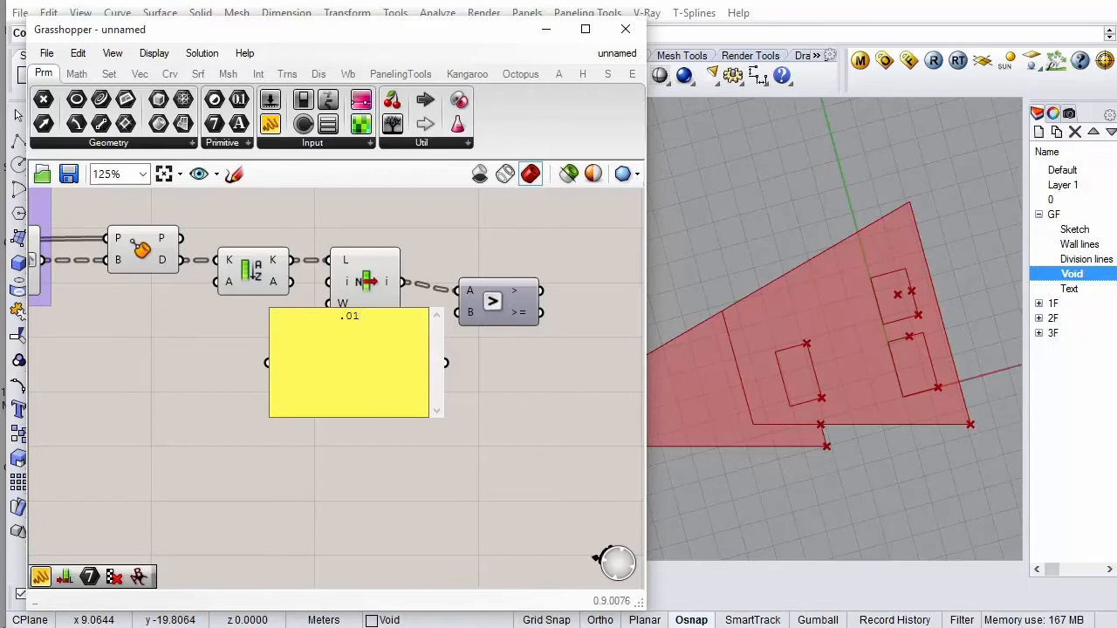
{"action": "left_click", "coordinate": [488, 399]}
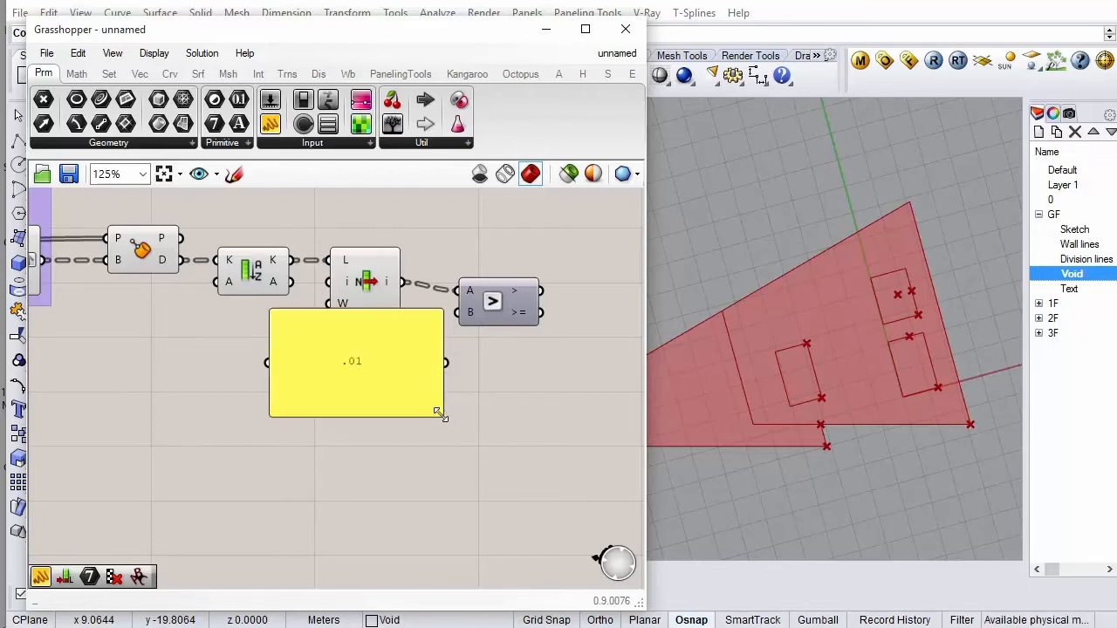
{"action": "left_click_drag", "start_coordinate": [443, 416], "coordinate": [474, 300]}
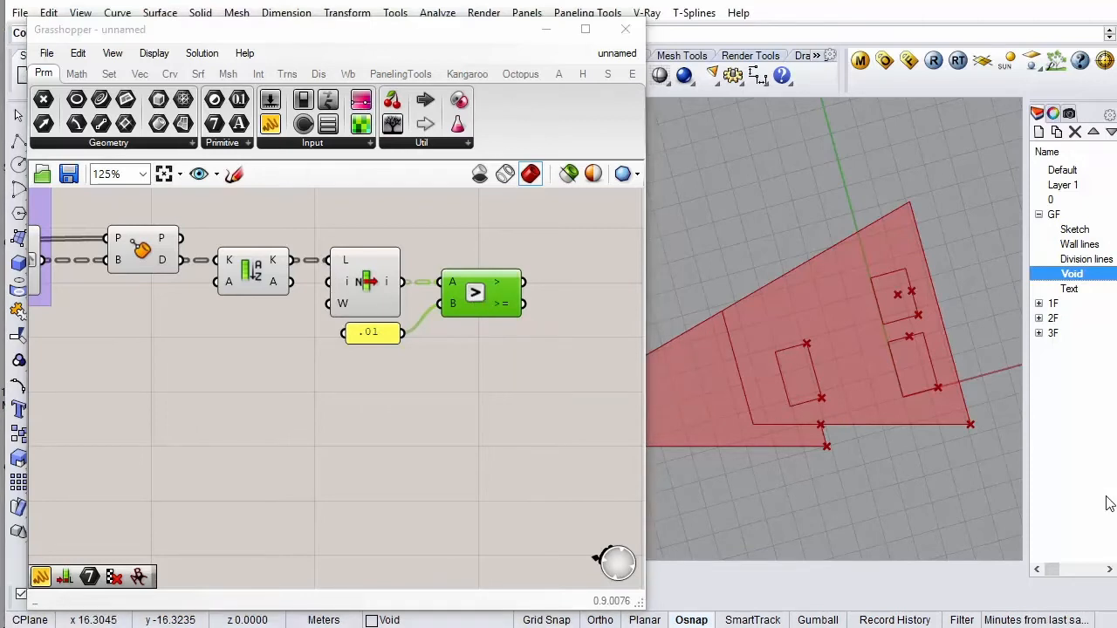
Add a Cull Pattern component after Larger Than and connect the > output to its P input
{"action": "left_click", "coordinate": [109, 75]}
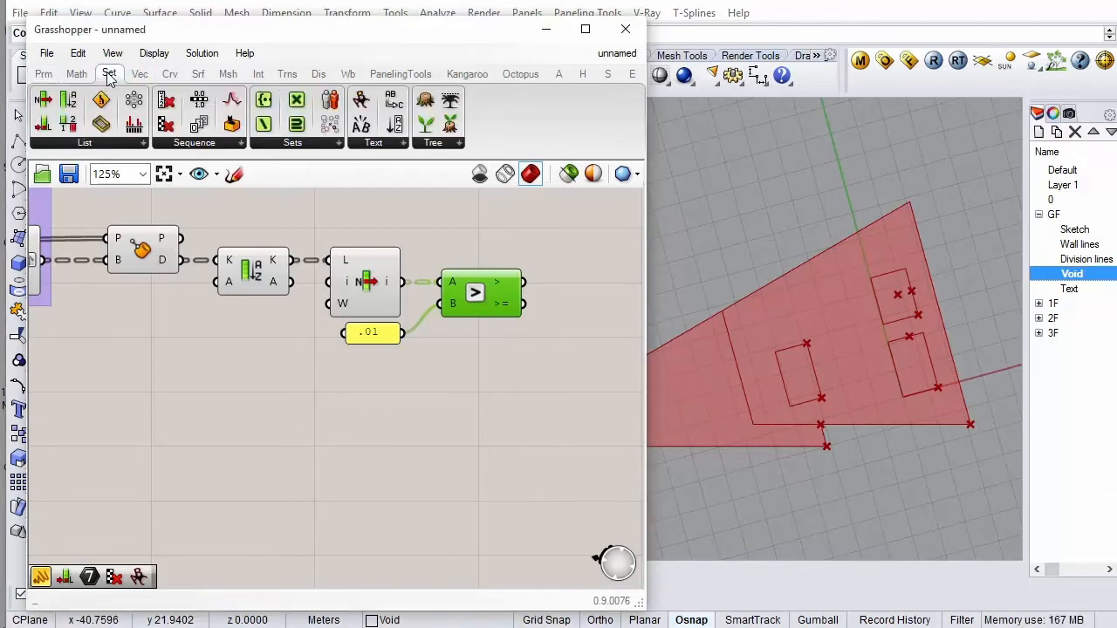
{"action": "scroll", "coordinate": [218, 293], "scroll_direction": "down", "scroll_amount": 2}
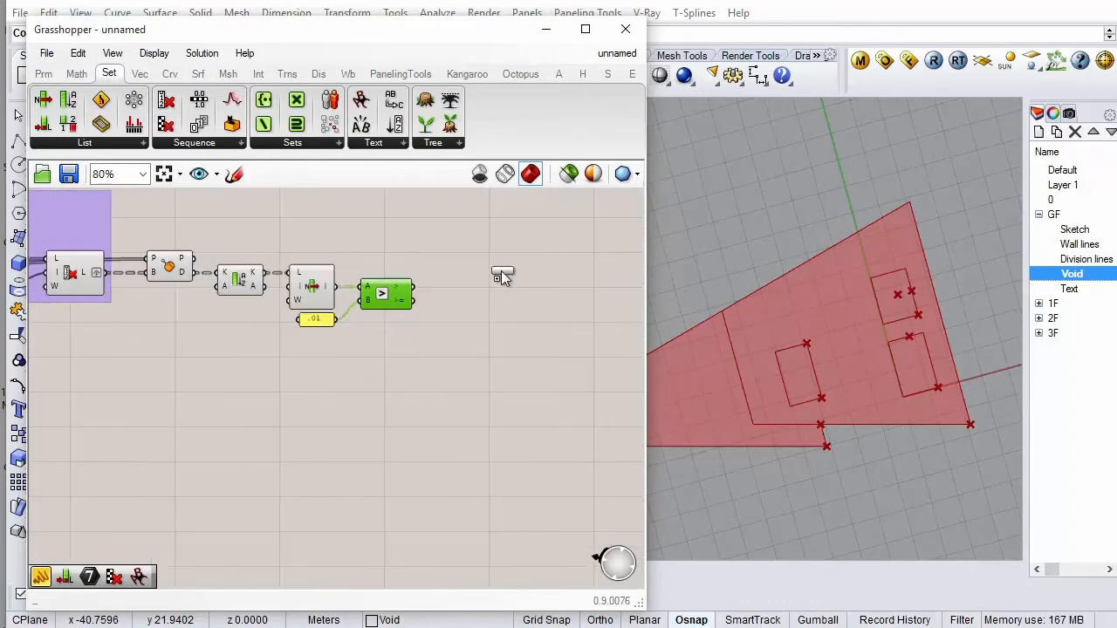
{"action": "scroll", "coordinate": [493, 273], "scroll_direction": "up", "scroll_amount": 1}
{"action": "left_click_drag", "start_coordinate": [502, 277], "coordinate": [490, 271]}
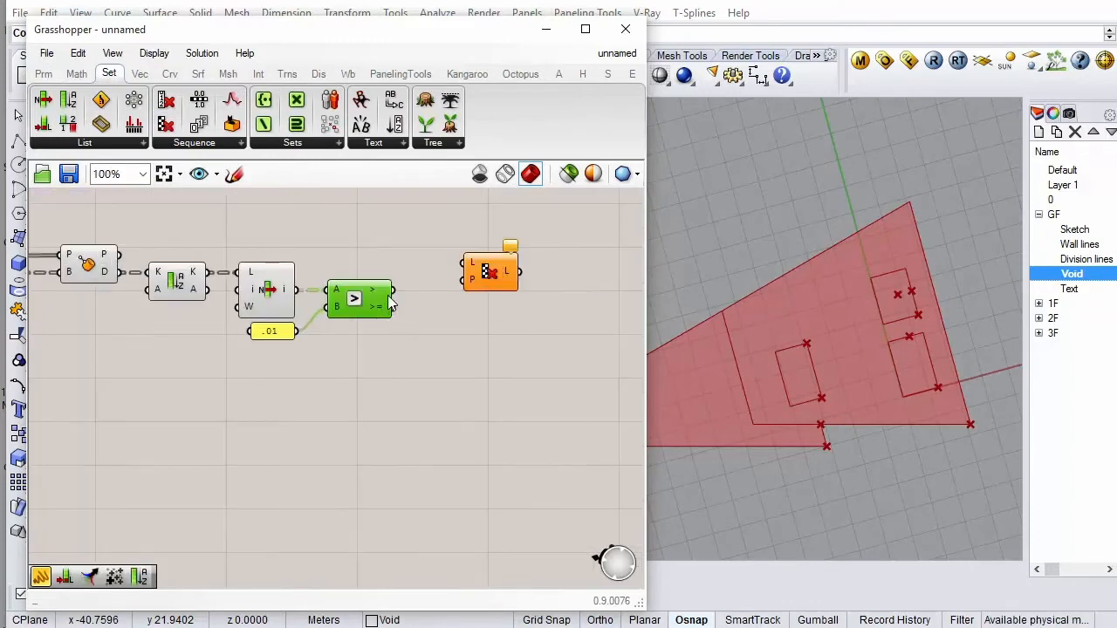
{"action": "mouse_move", "coordinate": [390, 302]}
{"action": "left_click_drag", "start_coordinate": [392, 290], "coordinate": [465, 273]}
{"action": "scroll", "coordinate": [494, 277], "scroll_direction": "down", "scroll_amount": 1}
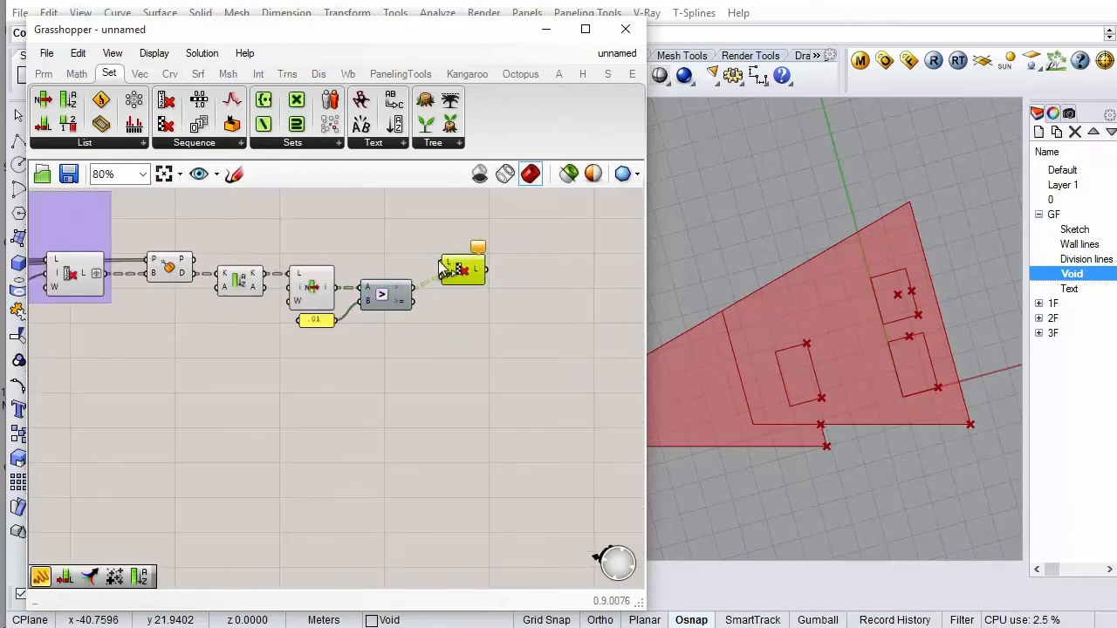
Connect the culled list output of the Split Surfaces group to Cull Pattern's L input and check the resulting surfaces
{"action": "mouse_move", "coordinate": [87, 279]}
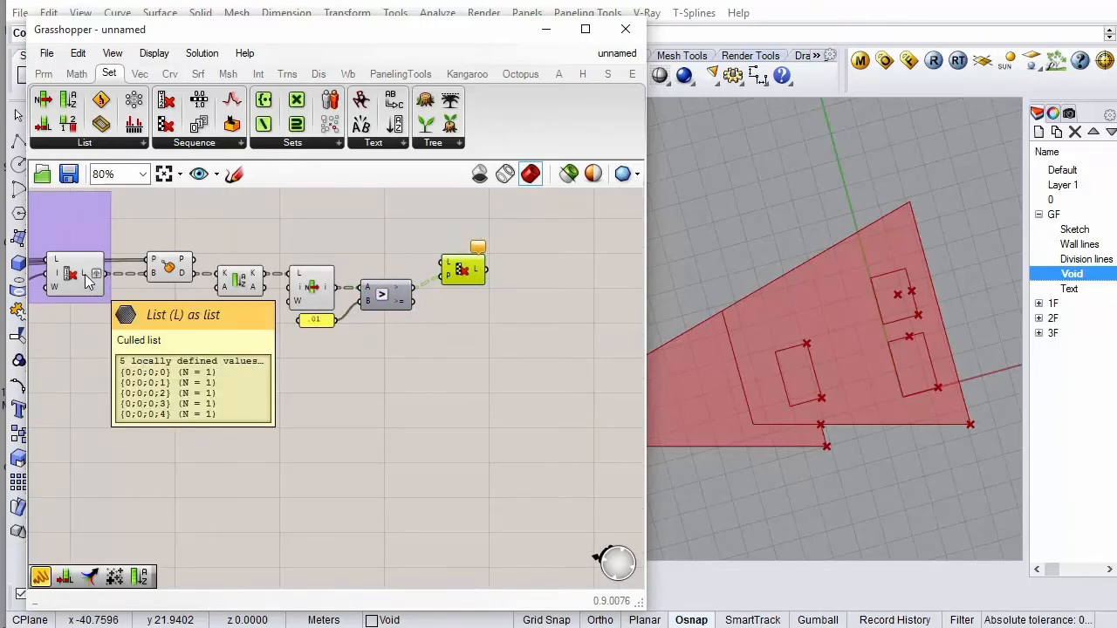
{"action": "left_click_drag", "start_coordinate": [104, 275], "coordinate": [472, 269]}
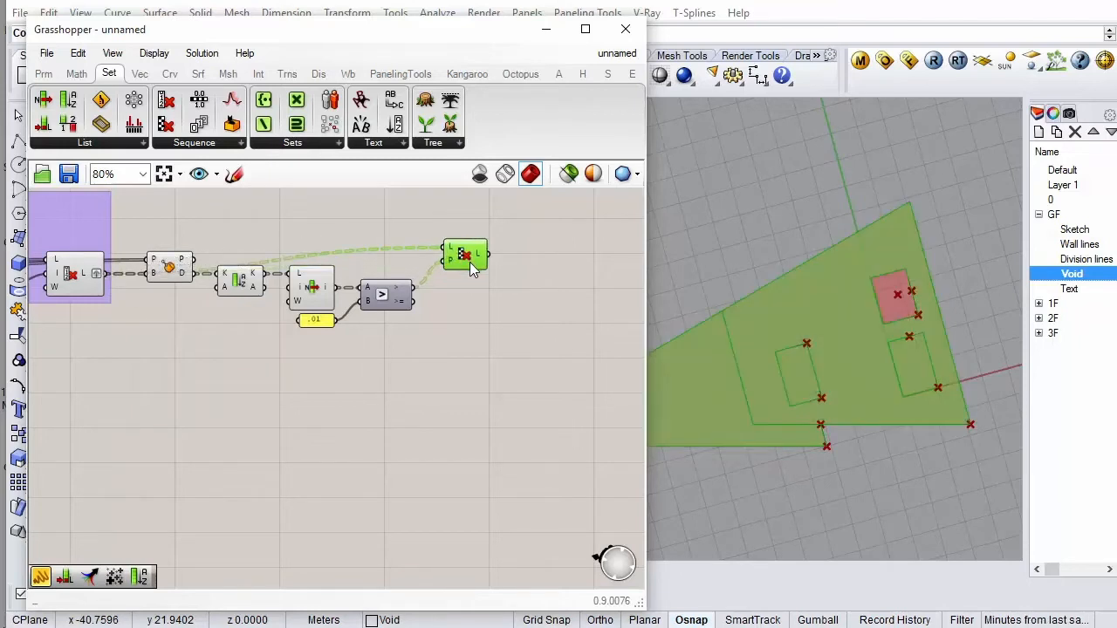
{"action": "left_click", "coordinate": [476, 314]}
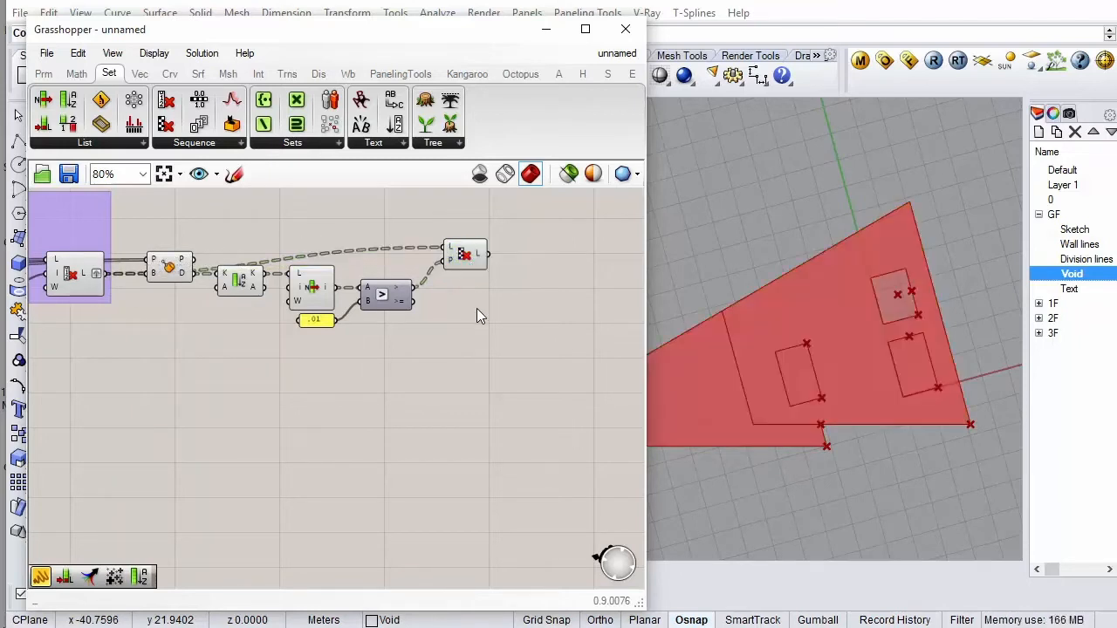
{"action": "left_click", "coordinate": [471, 259]}
{"action": "scroll", "coordinate": [470, 261], "scroll_direction": "up", "scroll_amount": 2}
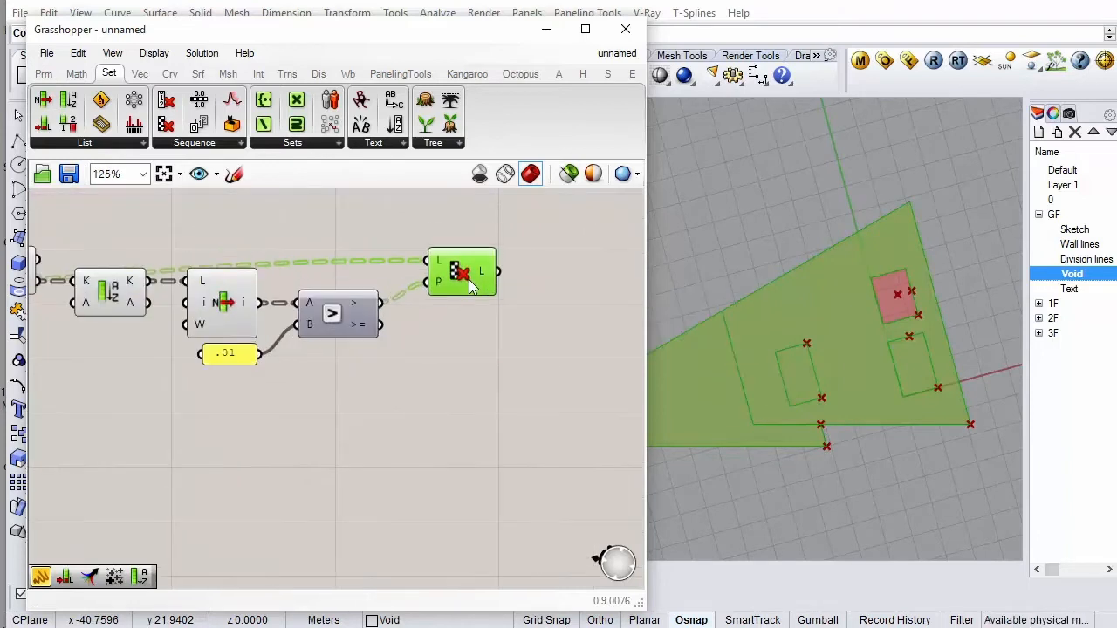
{"action": "left_click_drag", "start_coordinate": [469, 280], "coordinate": [468, 284]}
{"action": "scroll", "coordinate": [472, 292], "scroll_direction": "down", "scroll_amount": 3}
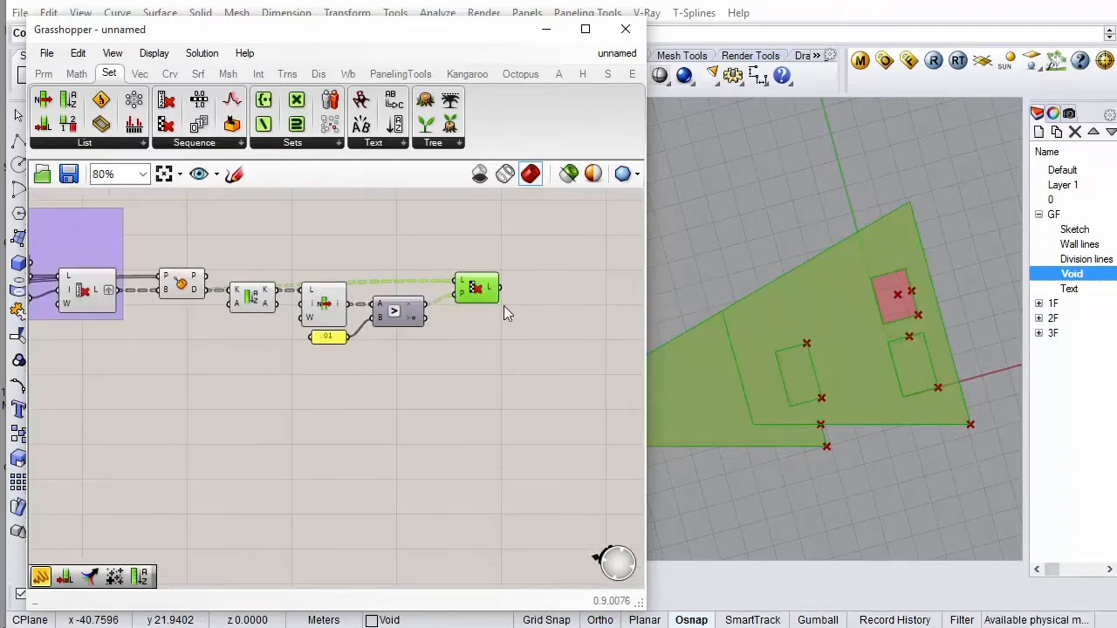
Turn off the preview of the components from the group's last cull component through Larger Than, leaving Cull Pattern previewed
{"action": "left_click_drag", "start_coordinate": [446, 238], "coordinate": [223, 375]}
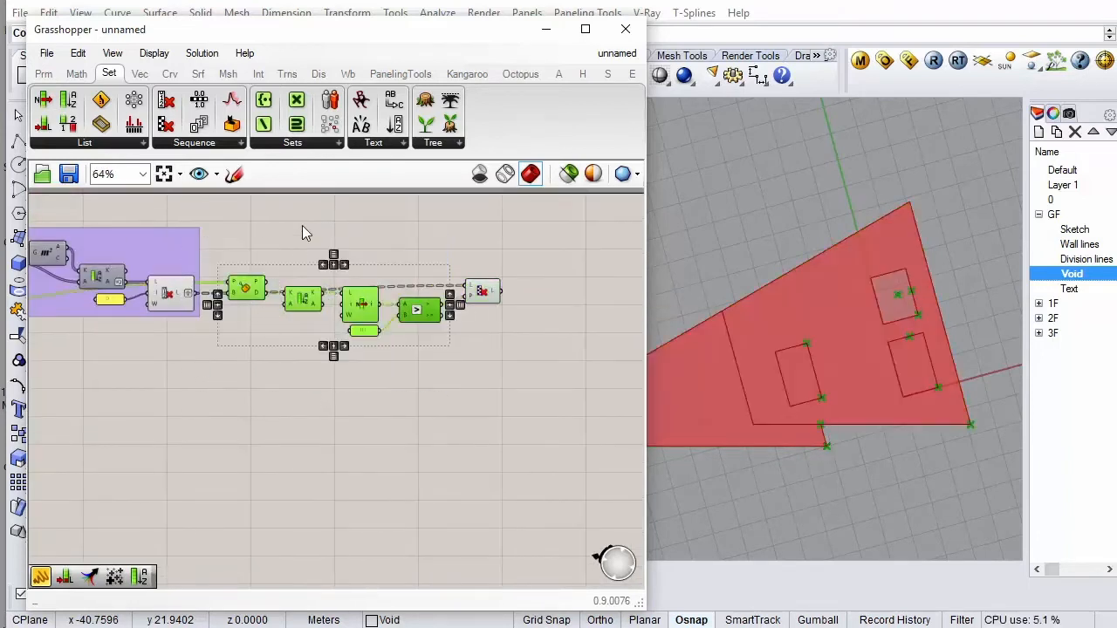
{"action": "left_click_drag", "start_coordinate": [448, 215], "coordinate": [185, 362]}
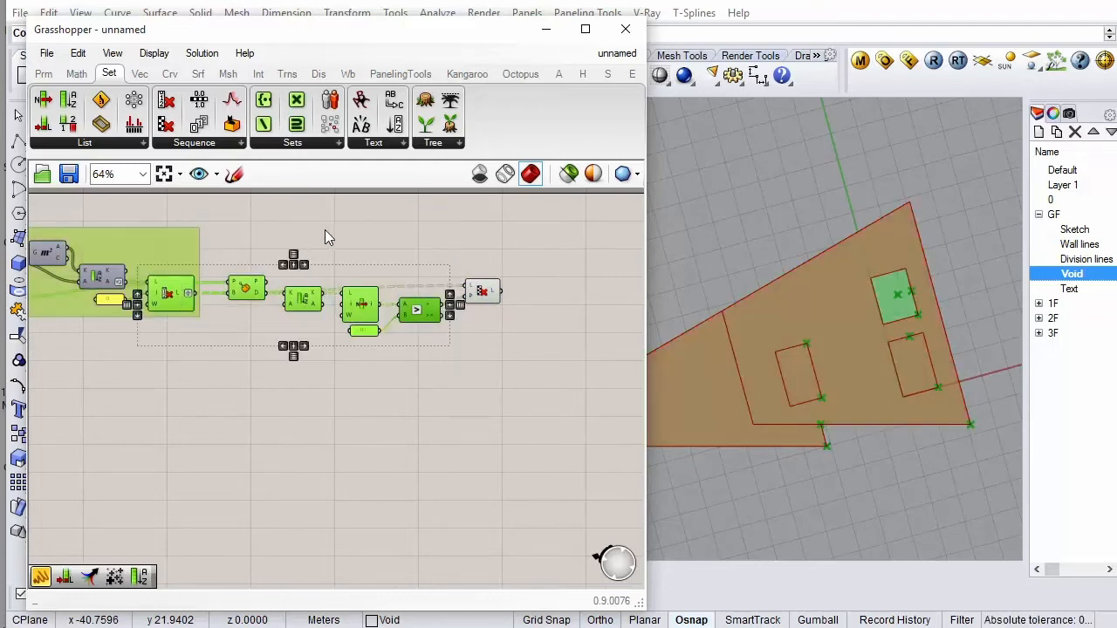
{"action": "right_click", "coordinate": [326, 231]}
{"action": "left_click", "coordinate": [376, 270]}
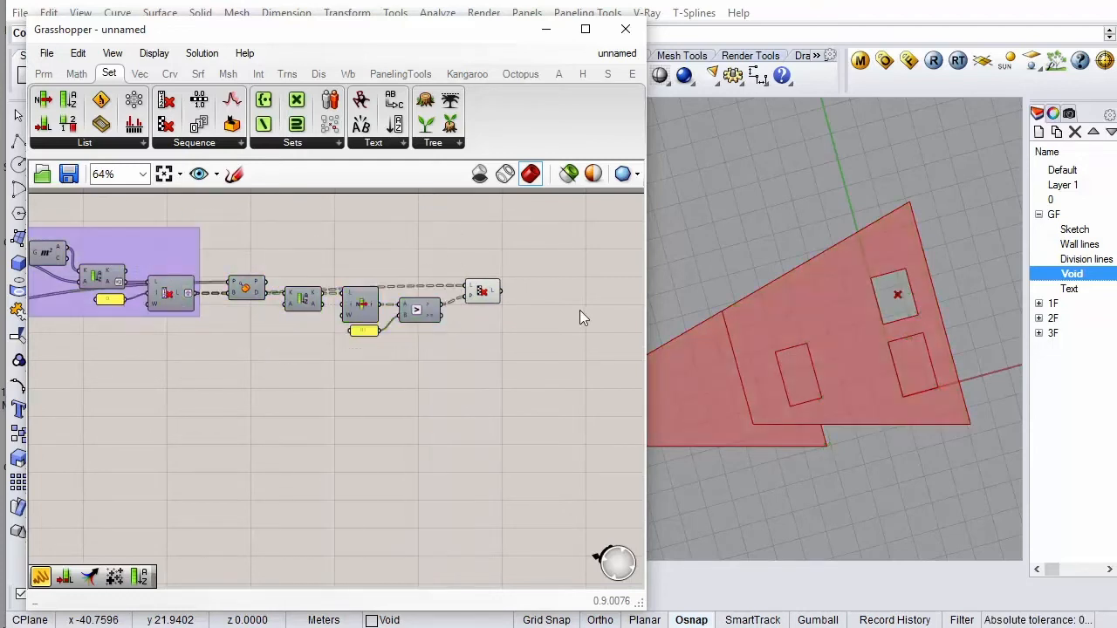
Move the Void point from the upper small rectangle into the small rectangle just below it to test the culling
{"action": "scroll", "coordinate": [486, 292], "scroll_direction": "up", "scroll_amount": 2}
{"action": "right_click_drag", "start_coordinate": [768, 225], "coordinate": [794, 185], "text": "shift"}
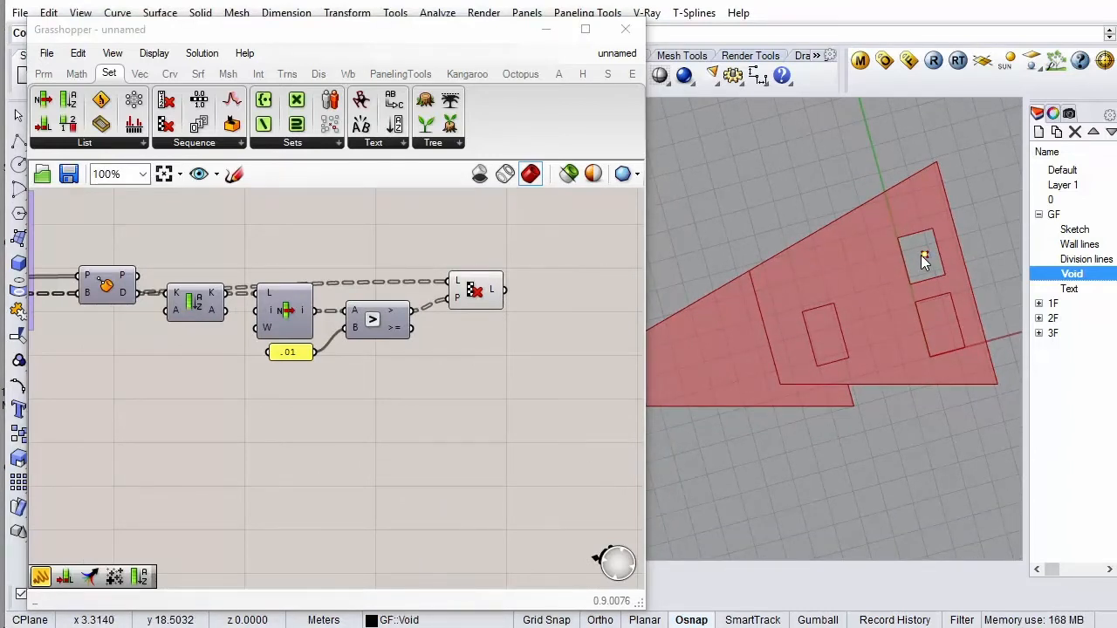
{"action": "mouse_move", "coordinate": [922, 255]}
{"action": "left_mouse_down"}
{"action": "mouse_move", "coordinate": [837, 259]}
{"action": "mouse_move", "coordinate": [724, 335]}
{"action": "mouse_move", "coordinate": [877, 342]}
{"action": "mouse_move", "coordinate": [940, 325]}
{"action": "left_mouse_up"}
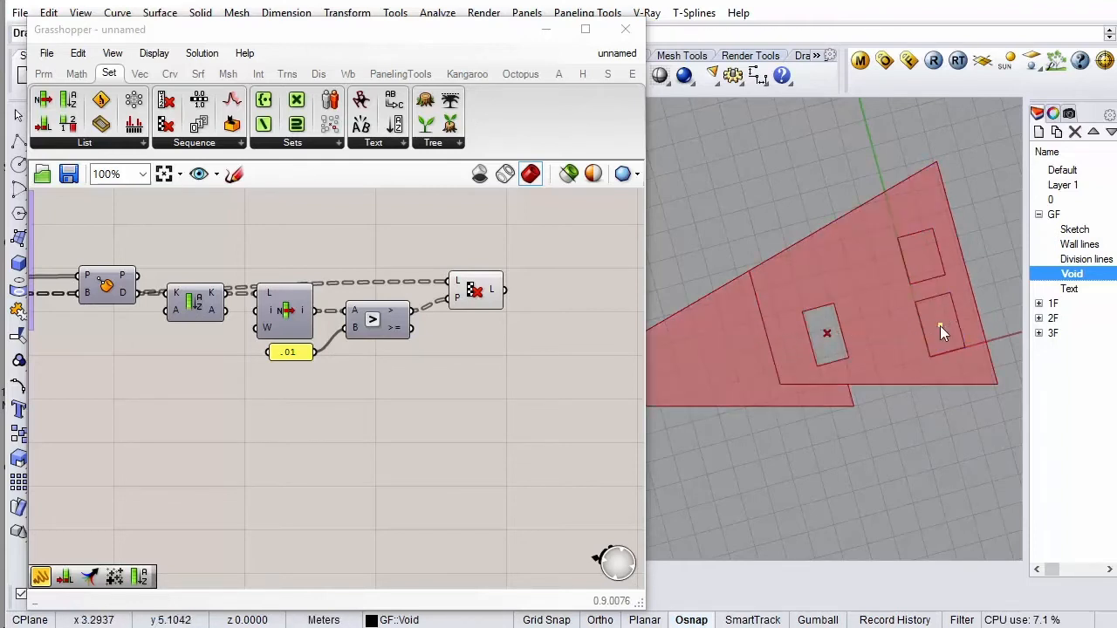
Copy the Void point into the middle rectangle and the two large rooms as a test, and delete the copies
{"action": "key", "text": "Return"}
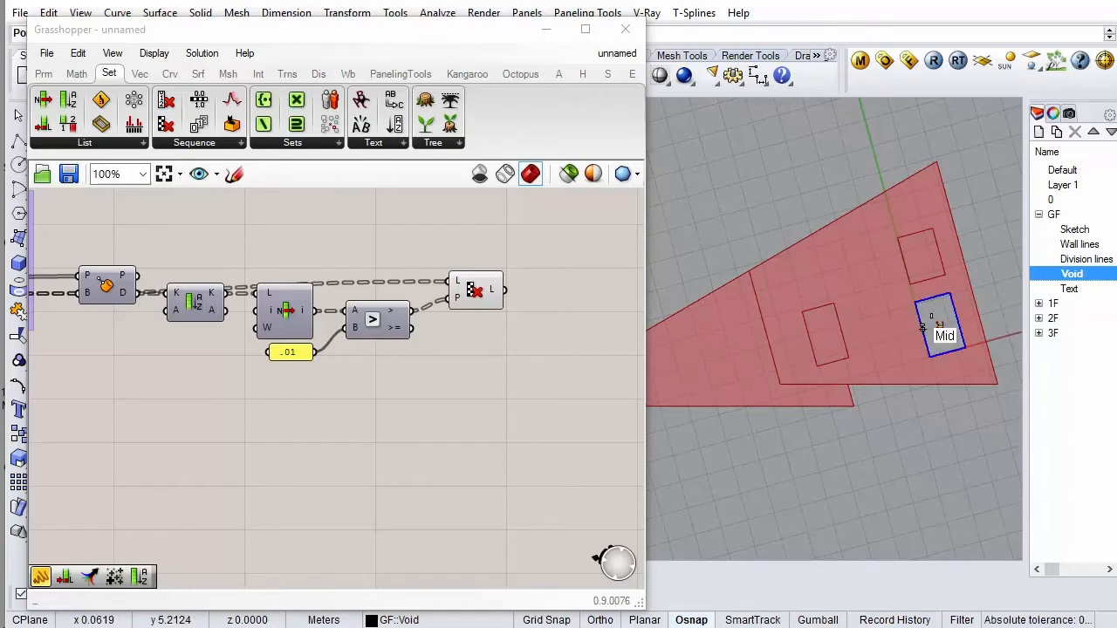
{"action": "left_click", "coordinate": [940, 328]}
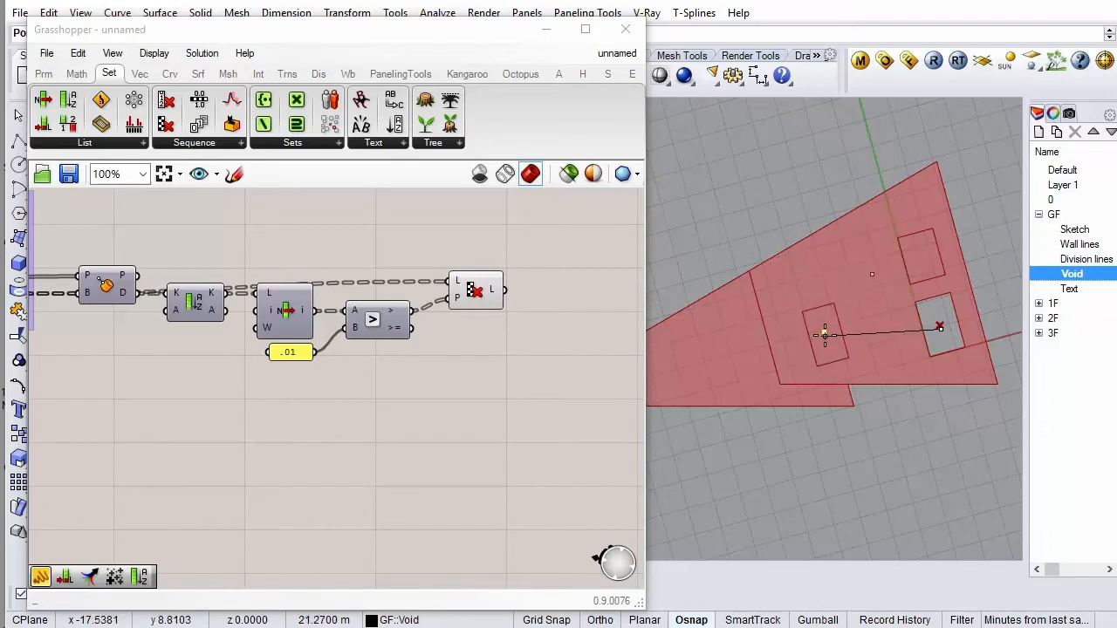
{"action": "left_click", "coordinate": [719, 349]}
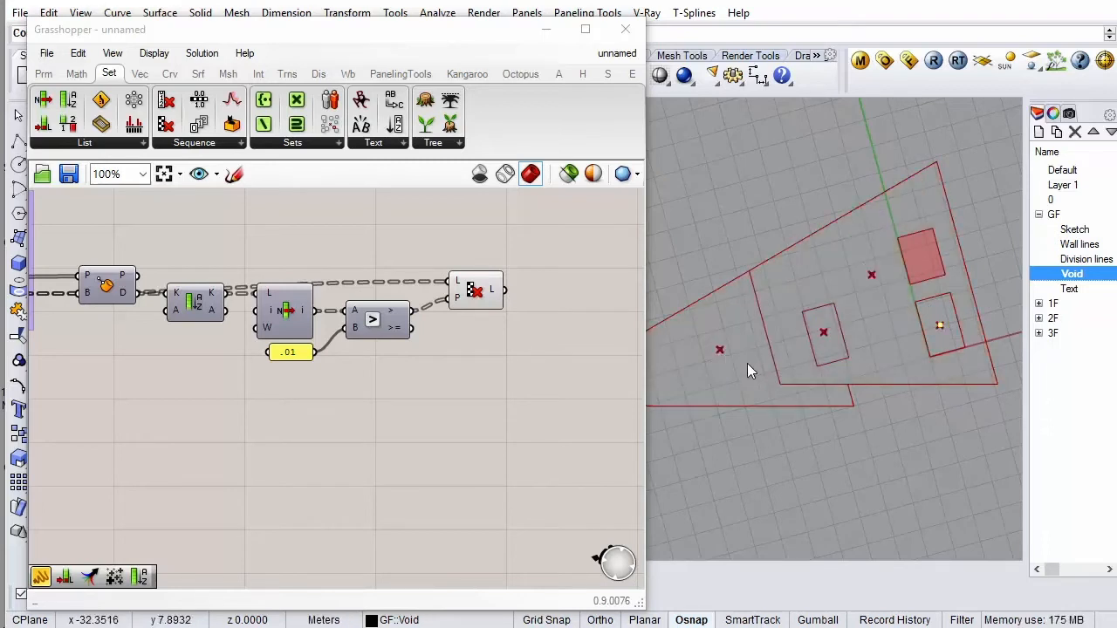
{"action": "left_click", "coordinate": [747, 363]}
{"action": "left_click", "coordinate": [723, 348]}
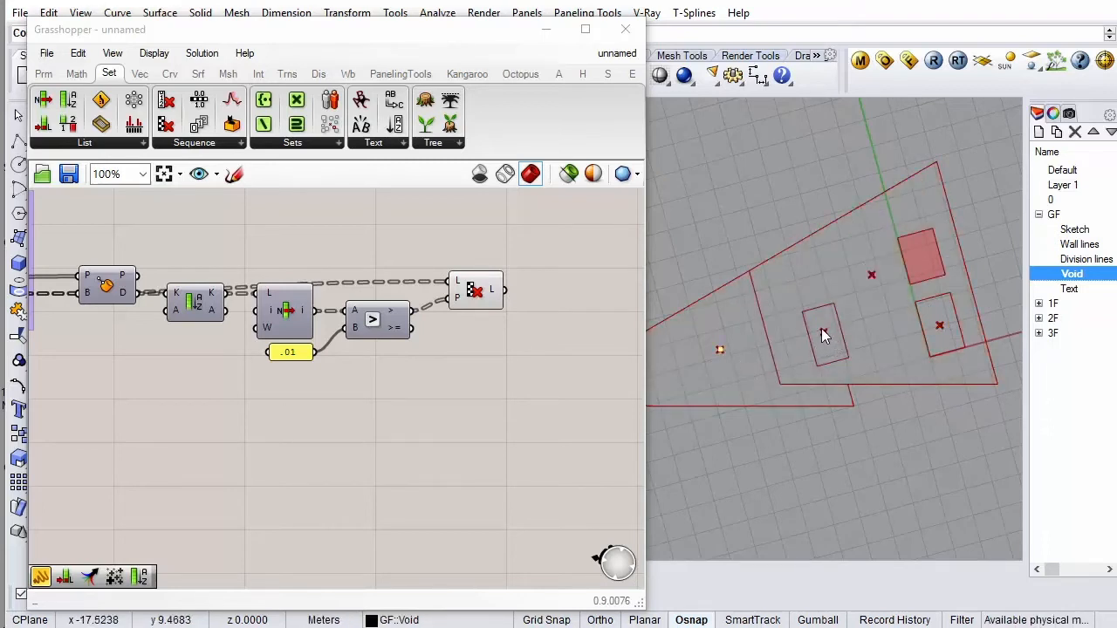
{"action": "key", "text": "Delete"}
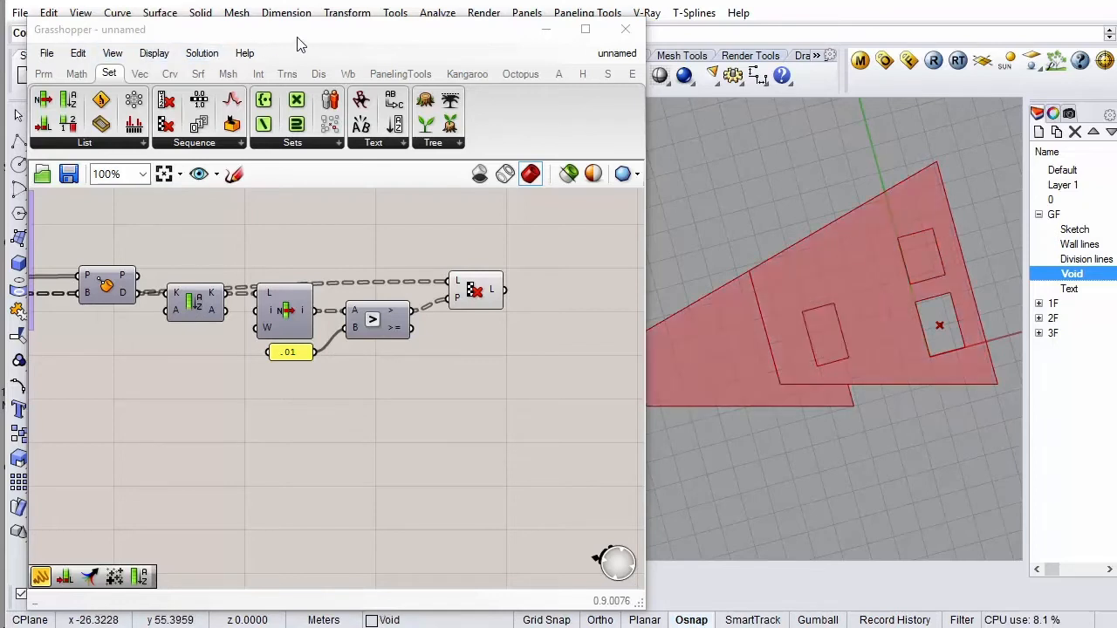
Minimize the Grasshopper window to uncover the whole floor plan in Rhino
{"action": "mouse_move", "coordinate": [300, 42]}
{"action": "left_mouse_down"}
{"action": "mouse_move", "coordinate": [282, 32]}
{"action": "mouse_move", "coordinate": [290, 43]}
{"action": "left_mouse_up"}
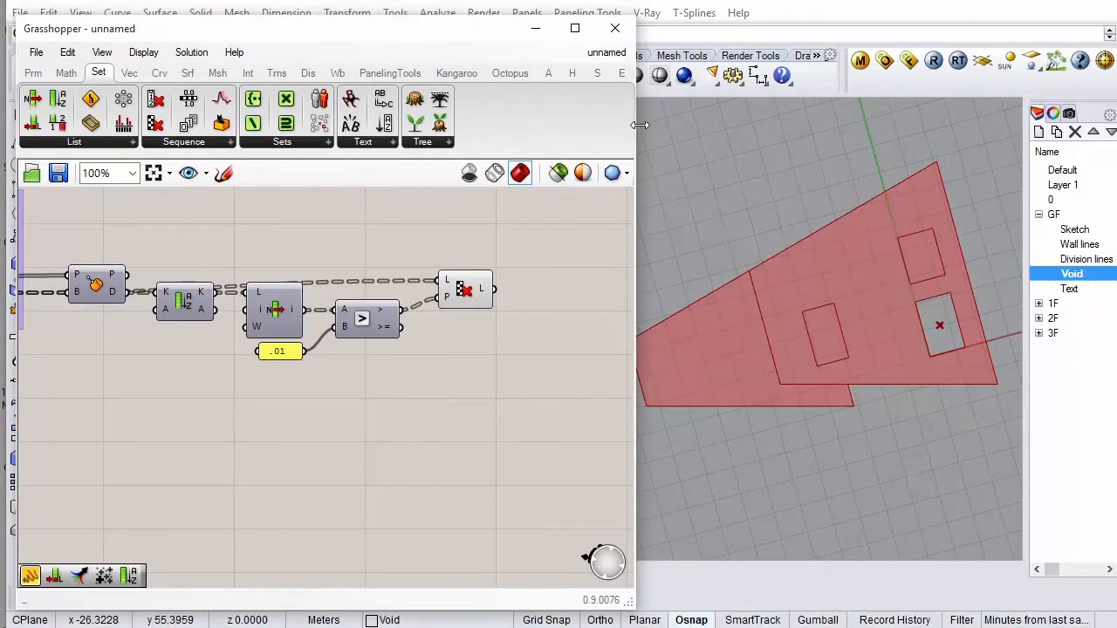
{"action": "left_click", "coordinate": [535, 28]}
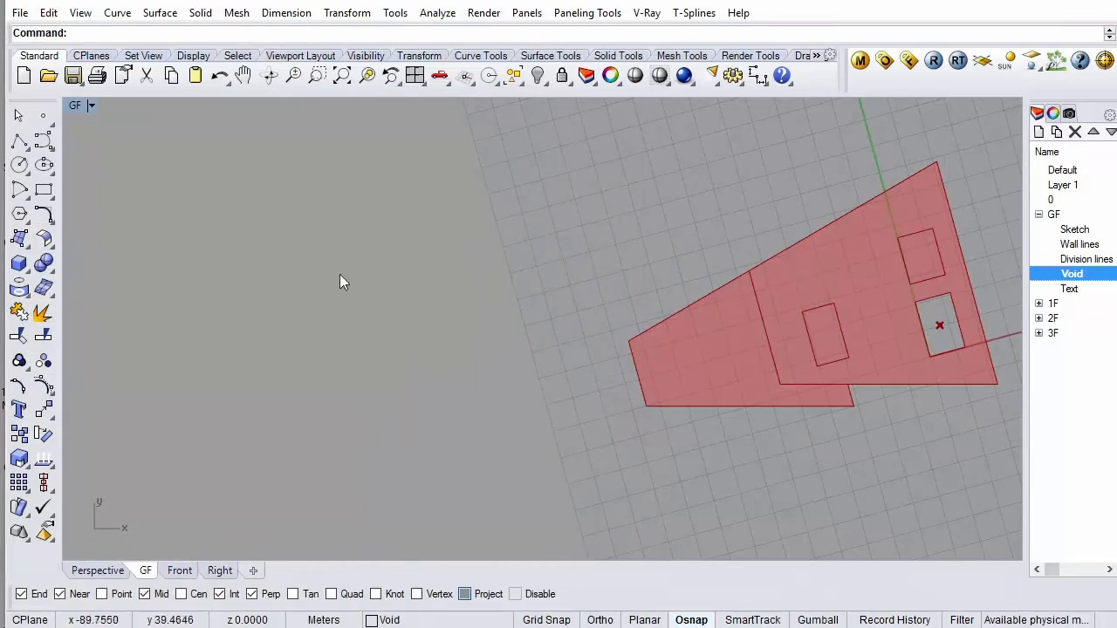
{"action": "left_click", "coordinate": [19, 141]}
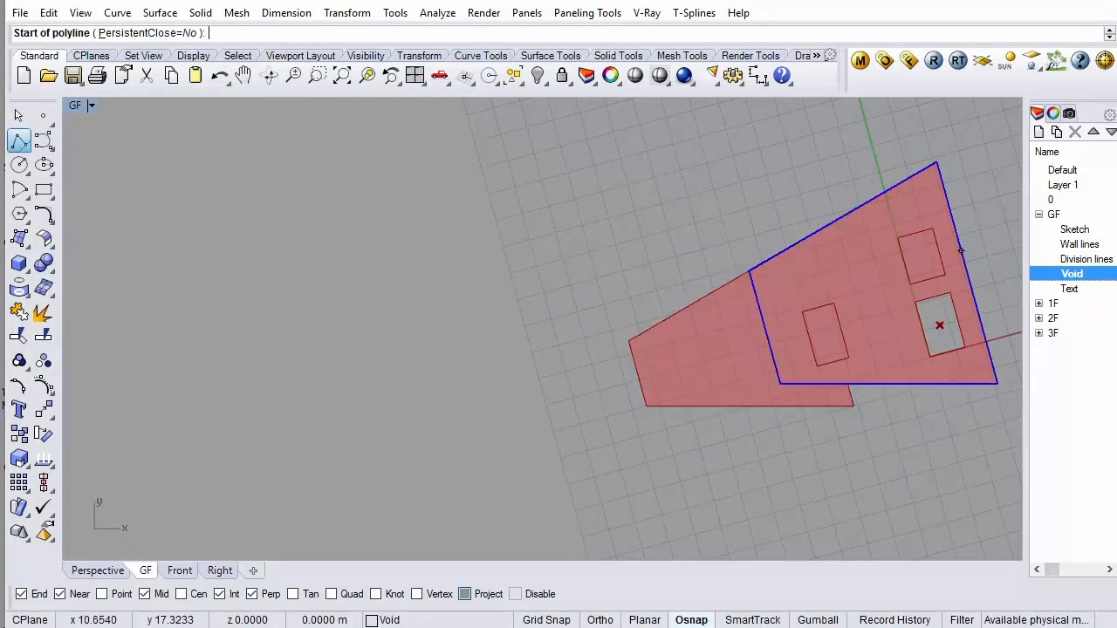
{"action": "left_click", "coordinate": [848, 362]}
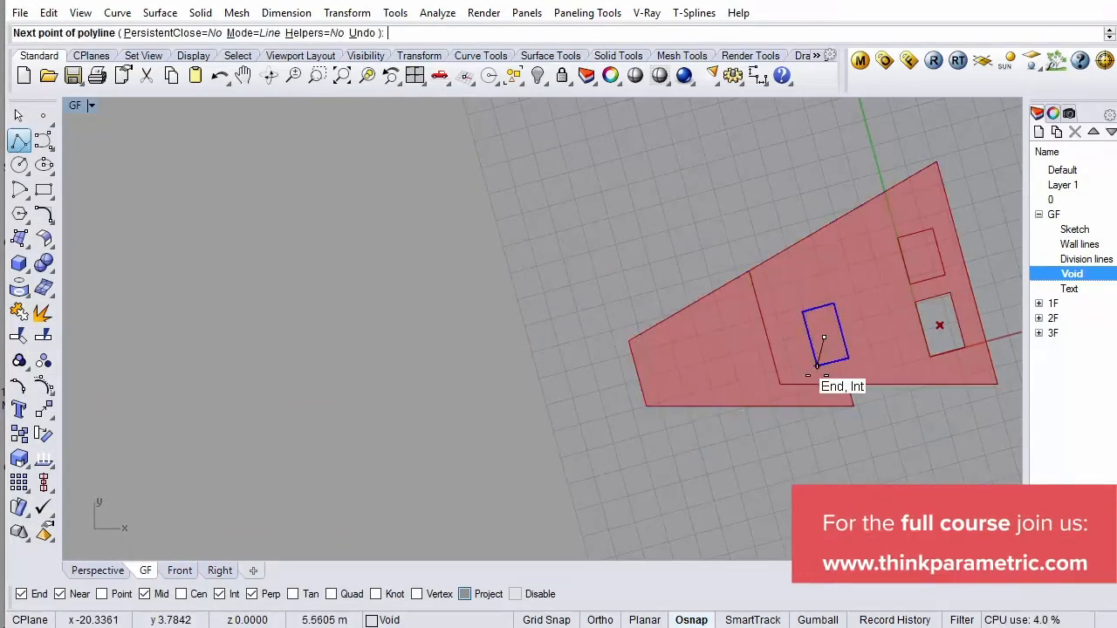
{"action": "key", "text": "Escape"}
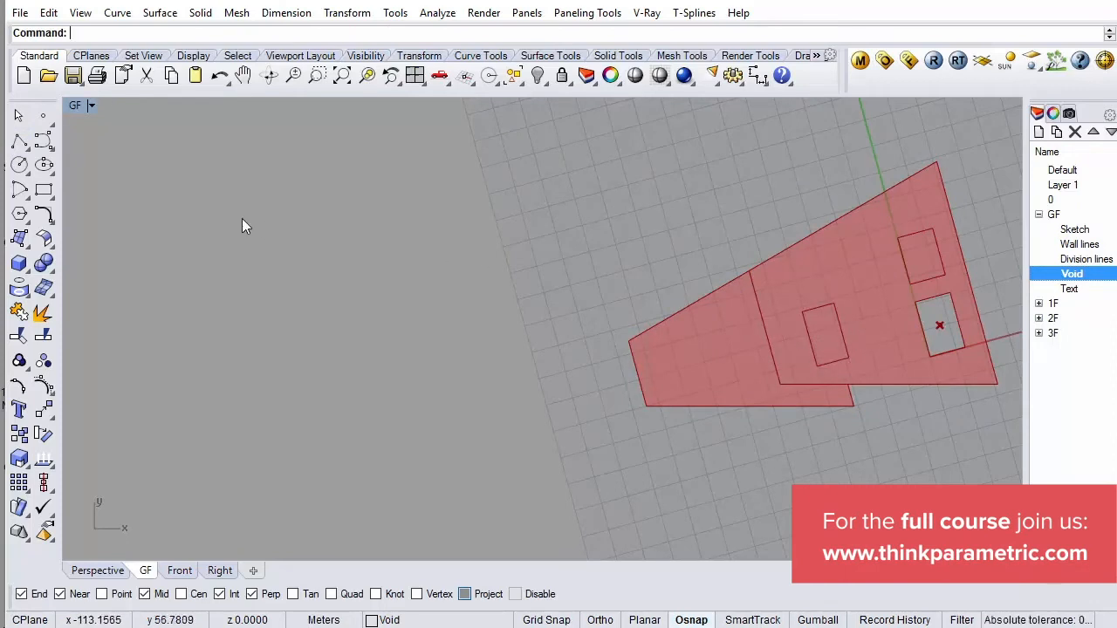
Place test points on the Void layer in the middle rectangle and the smaller large room, and delete both
{"action": "left_click", "coordinate": [43, 116]}
{"action": "scroll", "coordinate": [825, 340], "scroll_direction": "up", "scroll_amount": 3}
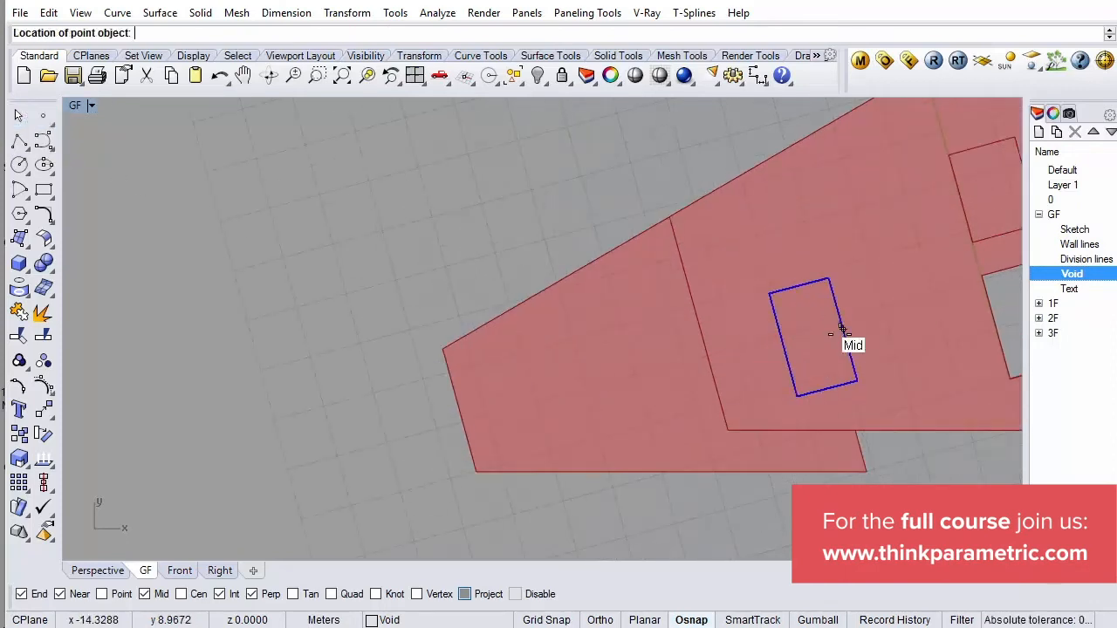
{"action": "left_click", "coordinate": [824, 338]}
{"action": "key", "text": "Return"}
{"action": "left_click", "coordinate": [612, 379]}
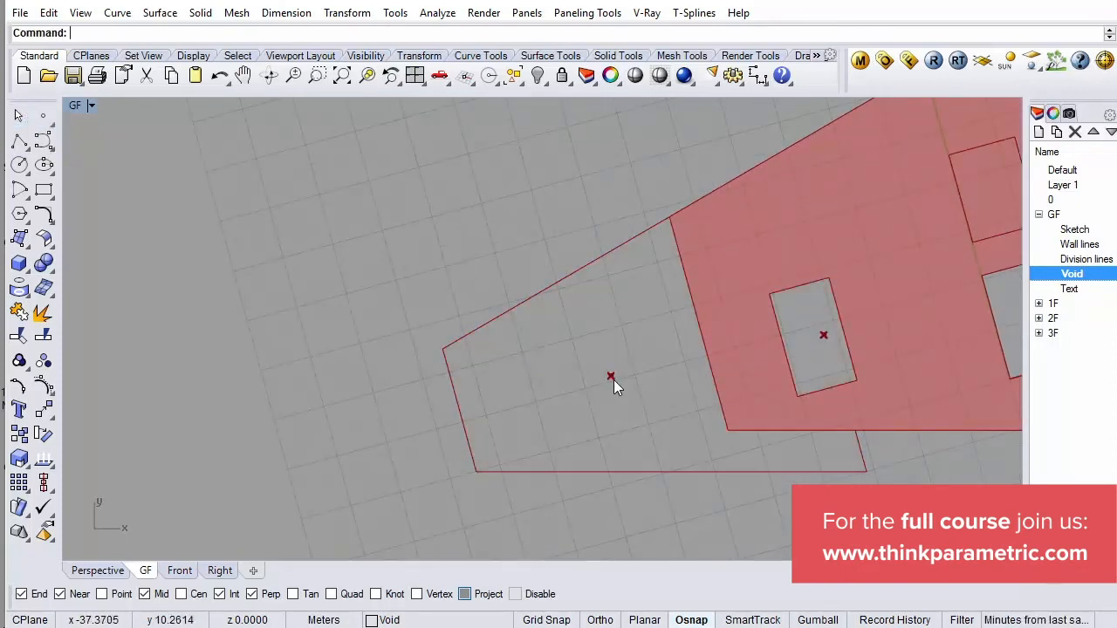
{"action": "scroll", "coordinate": [508, 382], "scroll_direction": "down", "scroll_amount": 3}
{"action": "scroll", "coordinate": [741, 350], "scroll_direction": "up", "scroll_amount": 1}
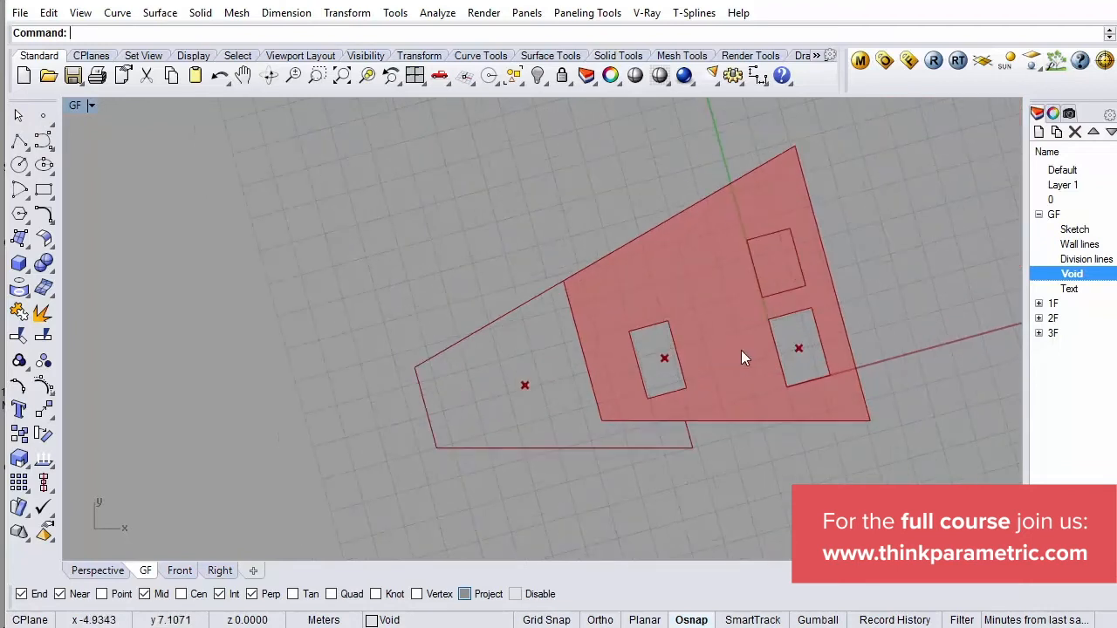
{"action": "left_click", "coordinate": [525, 385]}
{"action": "key", "text": "Delete"}
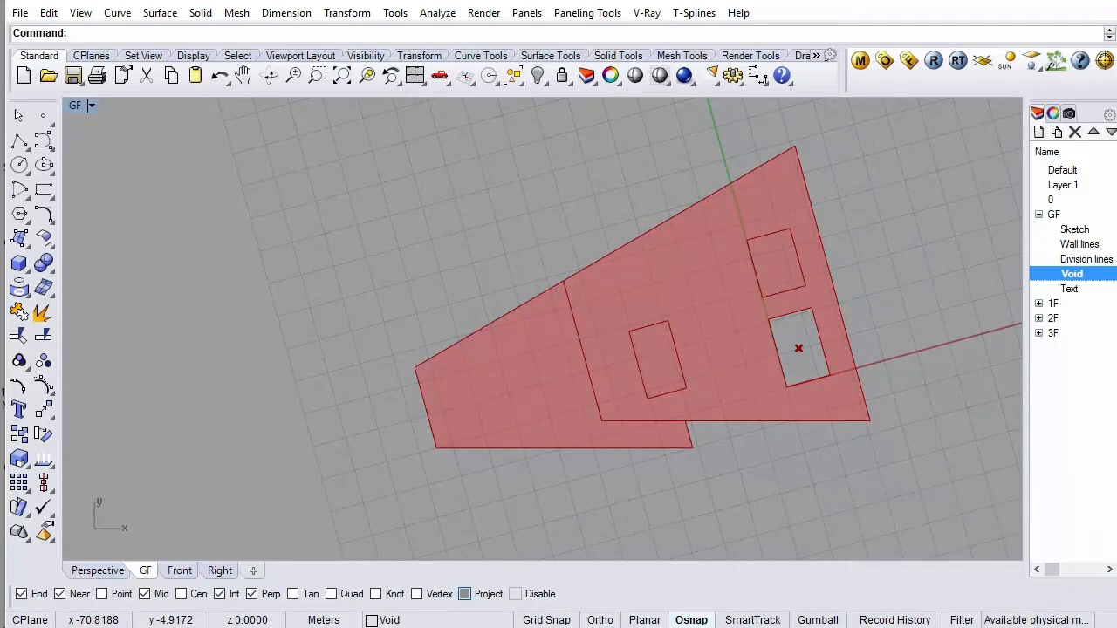
Switch to Grasshopper and group the void-culling components from the point-in-surface test through Cull Pattern, set slightly apart from the Split Surfaces group
{"action": "key", "text": "alt+Tab"}
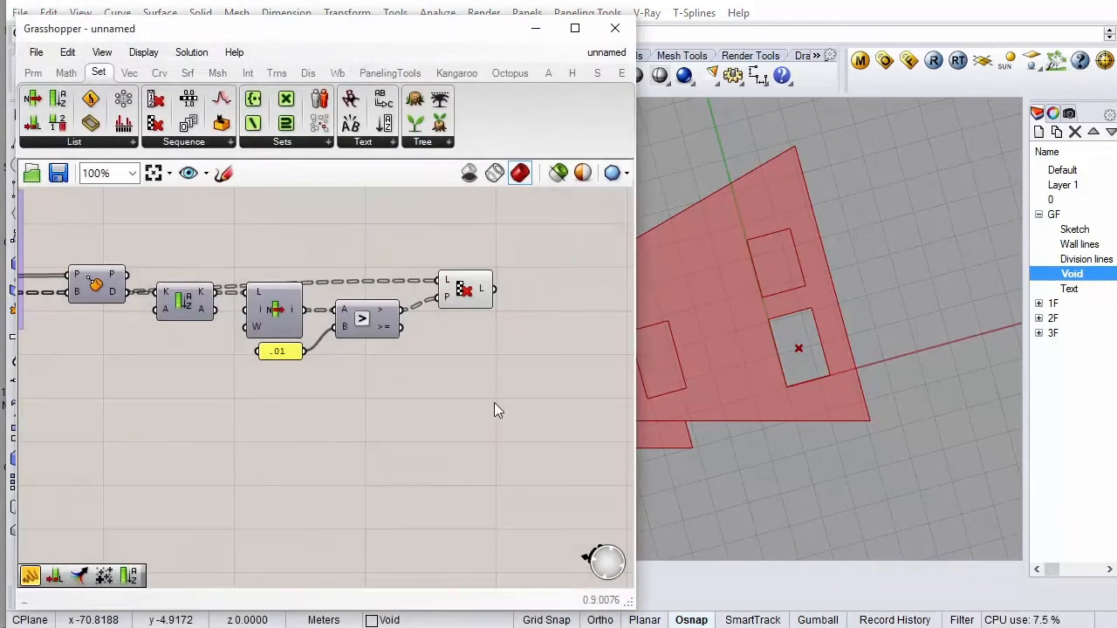
{"action": "scroll", "coordinate": [494, 402], "scroll_direction": "down", "scroll_amount": 2}
{"action": "left_click_drag", "start_coordinate": [523, 267], "coordinate": [197, 440]}
{"action": "right_click", "coordinate": [274, 260]}
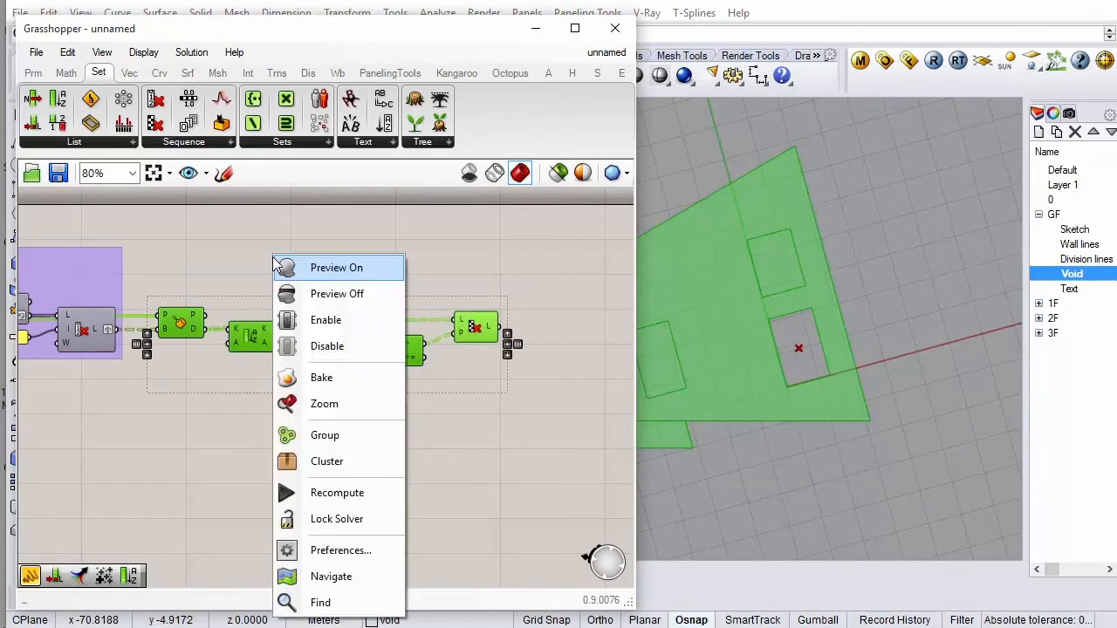
{"action": "left_click", "coordinate": [336, 434]}
{"action": "left_click_drag", "start_coordinate": [233, 384], "coordinate": [269, 373]}
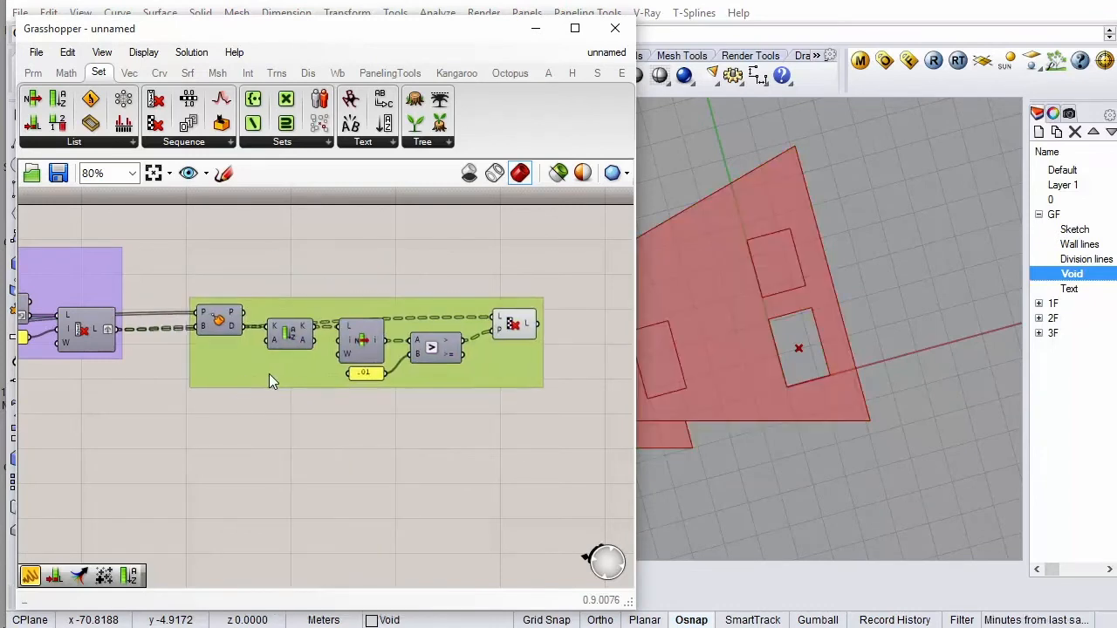
Duplicate the Split Surfaces label and place the copy above the new void-culling group
{"action": "scroll", "coordinate": [405, 299], "scroll_direction": "down", "scroll_amount": 5}
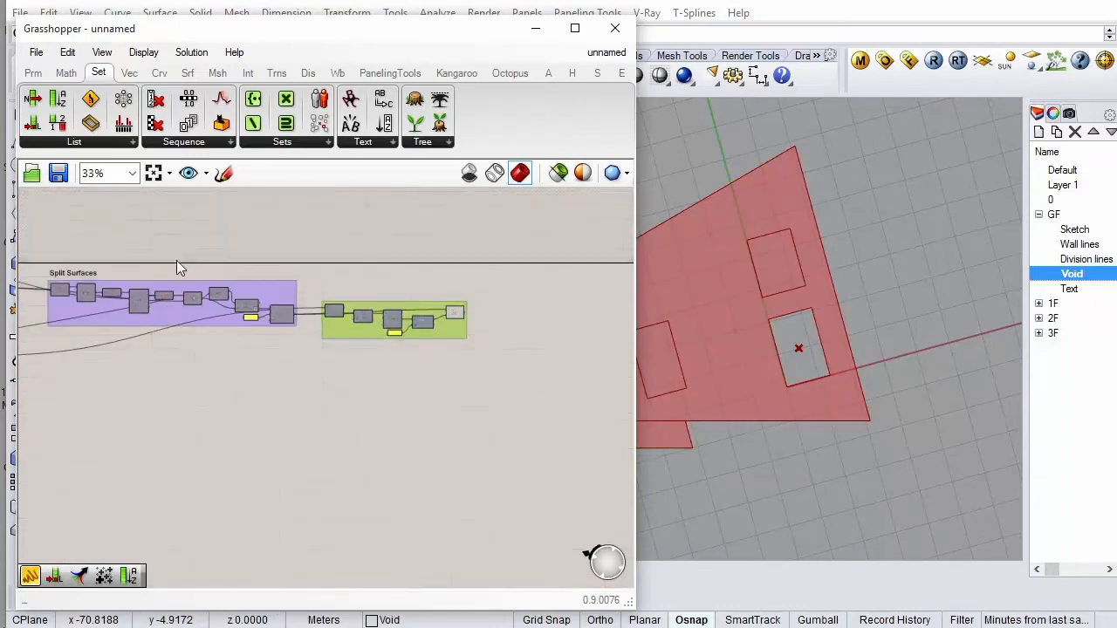
{"action": "left_click", "coordinate": [71, 275]}
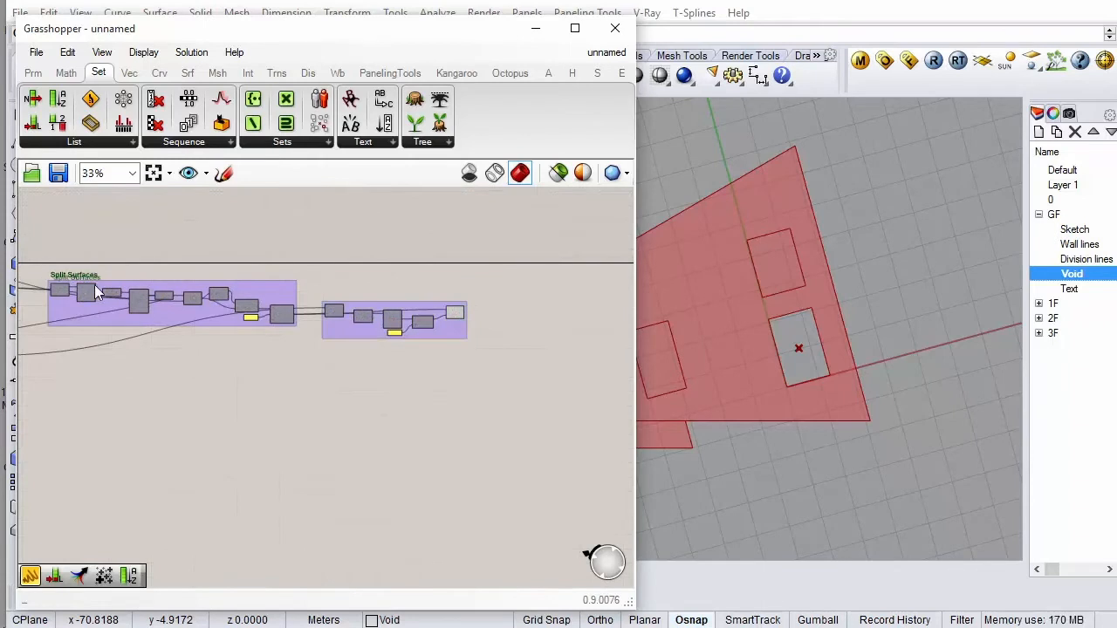
{"action": "scroll", "coordinate": [72, 275], "scroll_direction": "up", "scroll_amount": 4}
{"action": "left_click_drag", "start_coordinate": [433, 276], "coordinate": [598, 300]}
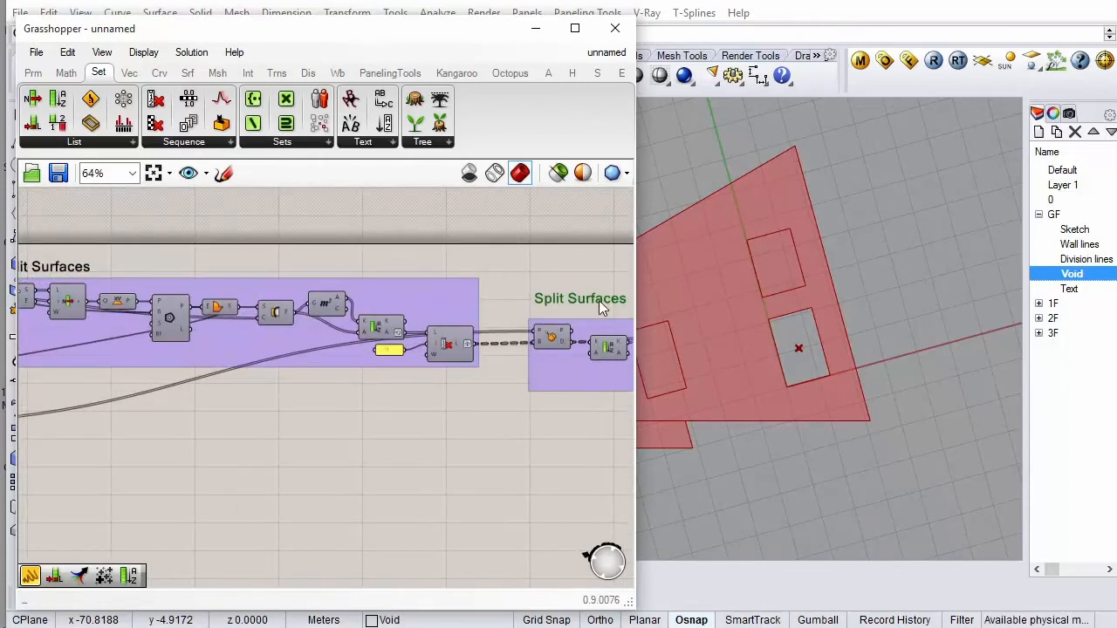
{"action": "scroll", "coordinate": [596, 302], "scroll_direction": "down", "scroll_amount": 4}
{"action": "scroll", "coordinate": [563, 333], "scroll_direction": "up", "scroll_amount": 5}
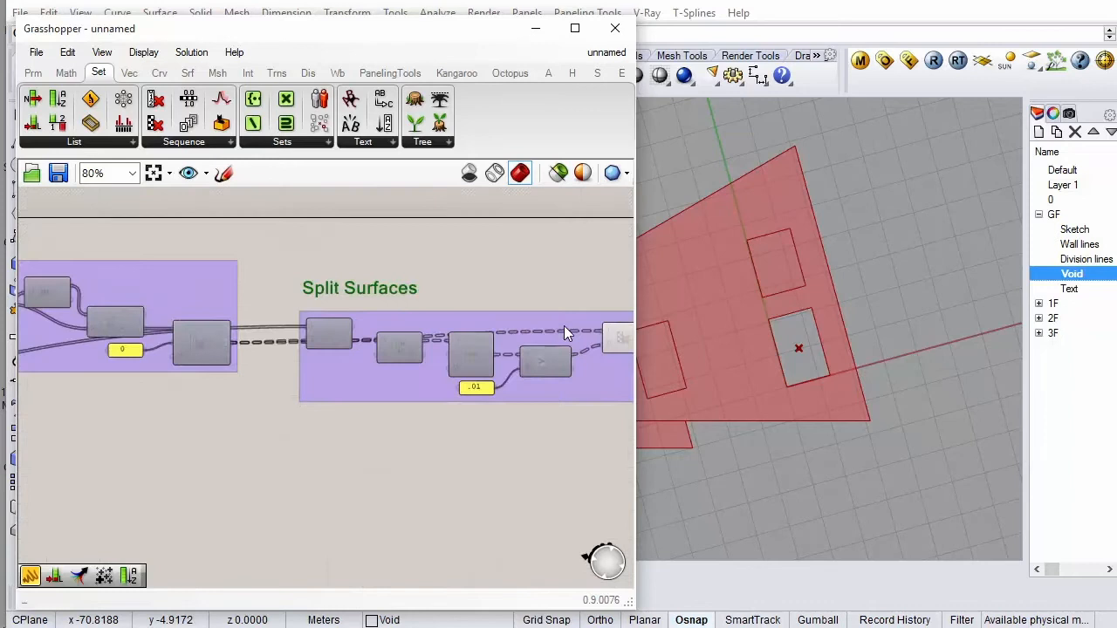
Change the copied label's text to "Eliminate Voids"
{"action": "left_click_drag", "start_coordinate": [385, 291], "coordinate": [389, 295]}
{"action": "double_click", "coordinate": [388, 296]}
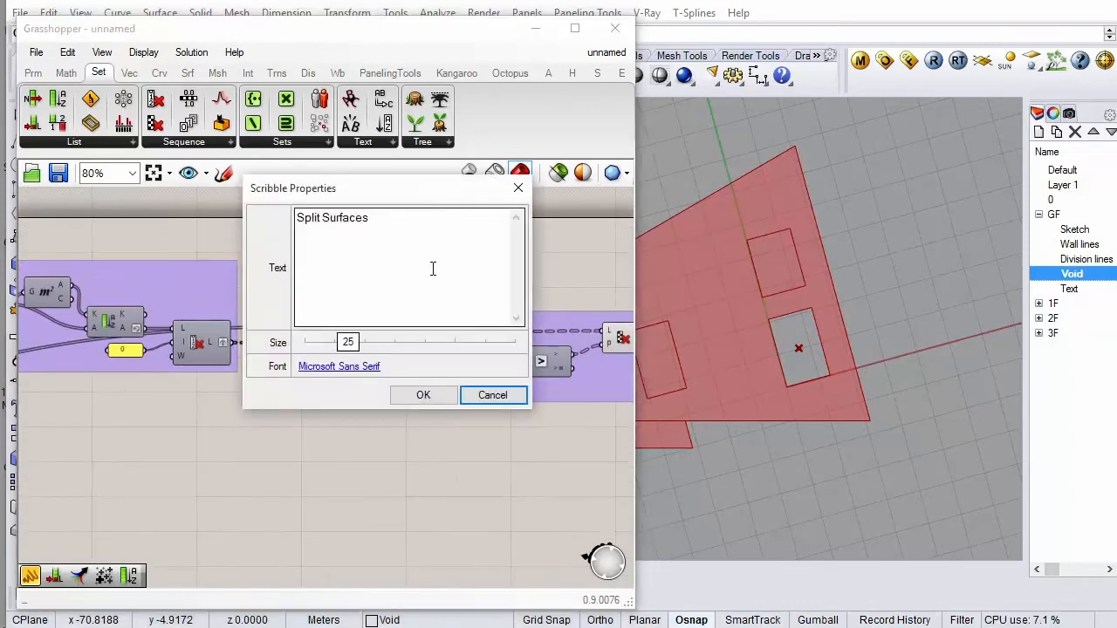
{"action": "key", "text": "ctrl+a"}
{"action": "type", "text": "Elimi"}
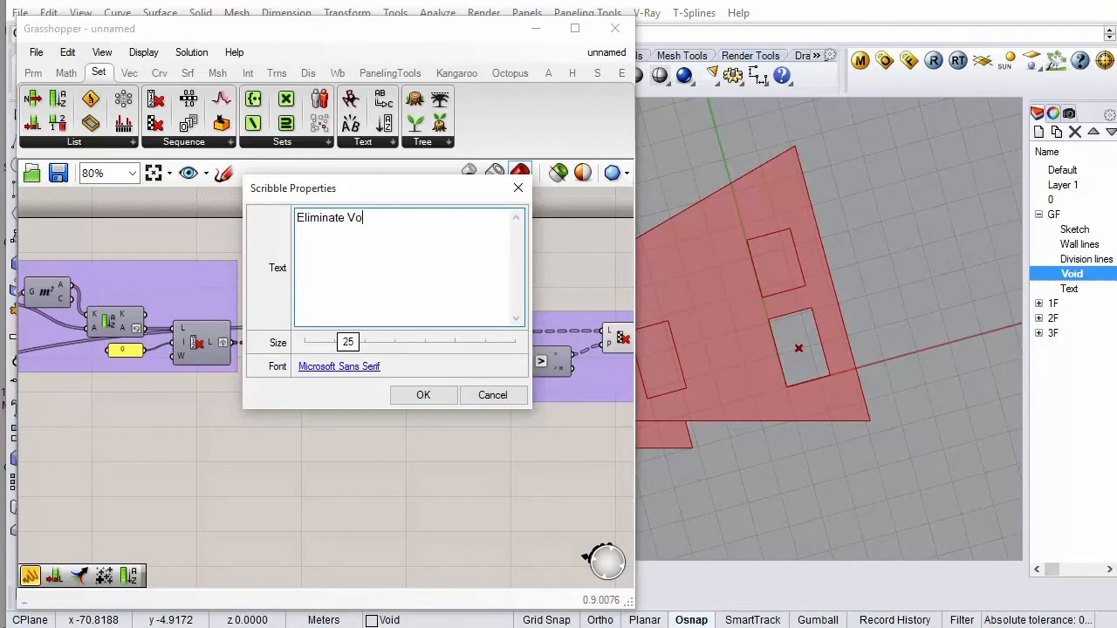
{"action": "left_click", "coordinate": [424, 393]}
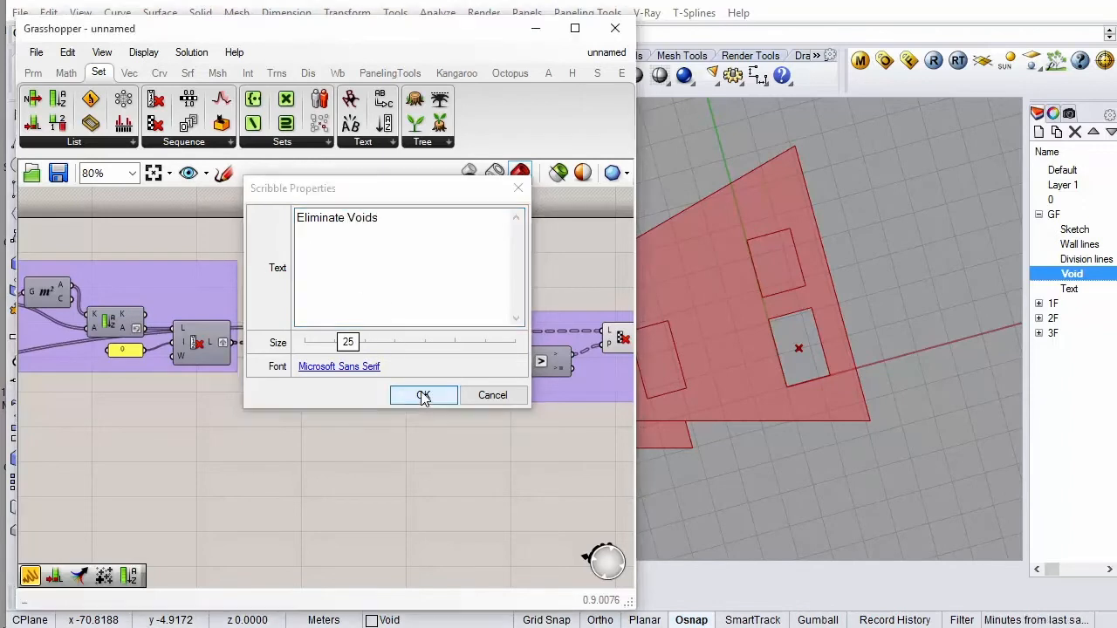
Highlight the Cull Pattern output in the Rhino viewport to examine the remaining room surfaces, with the whole plan in view
{"action": "scroll", "coordinate": [186, 319], "scroll_direction": "down", "scroll_amount": 5}
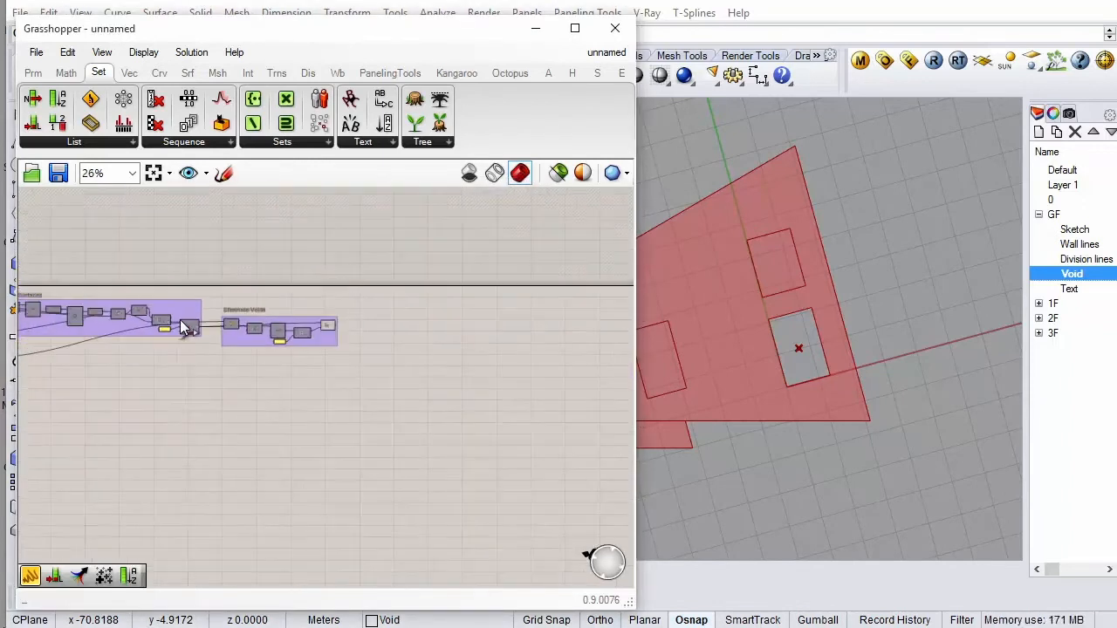
{"action": "scroll", "coordinate": [341, 321], "scroll_direction": "up", "scroll_amount": 4}
{"action": "scroll", "coordinate": [342, 321], "scroll_direction": "up", "scroll_amount": 1}
{"action": "left_click", "coordinate": [305, 337]}
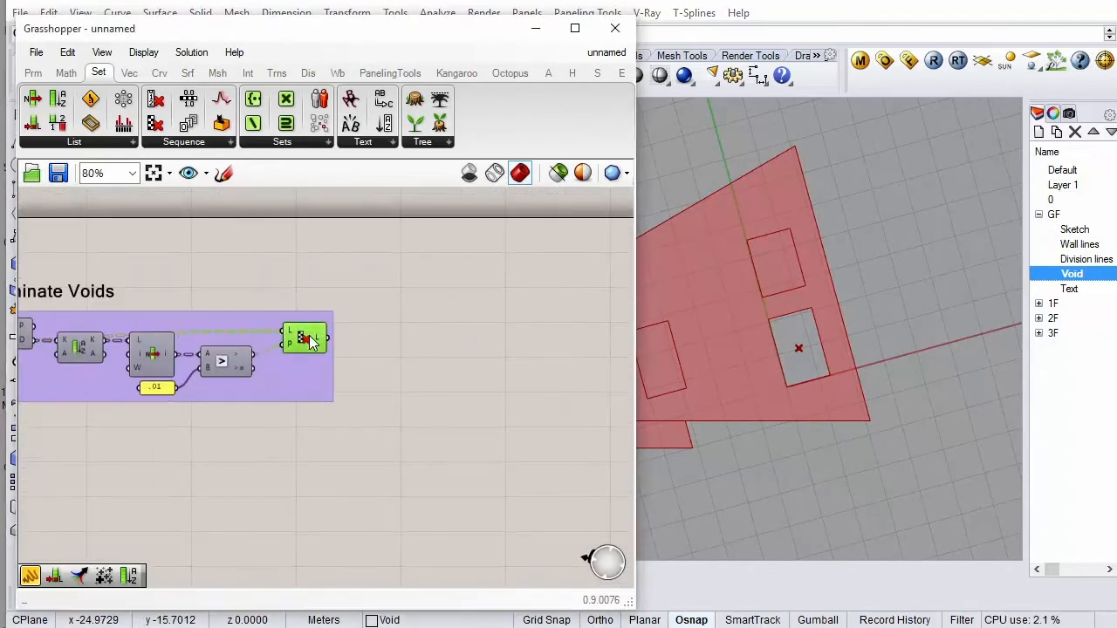
{"action": "right_click_drag", "start_coordinate": [890, 302], "coordinate": [897, 328]}
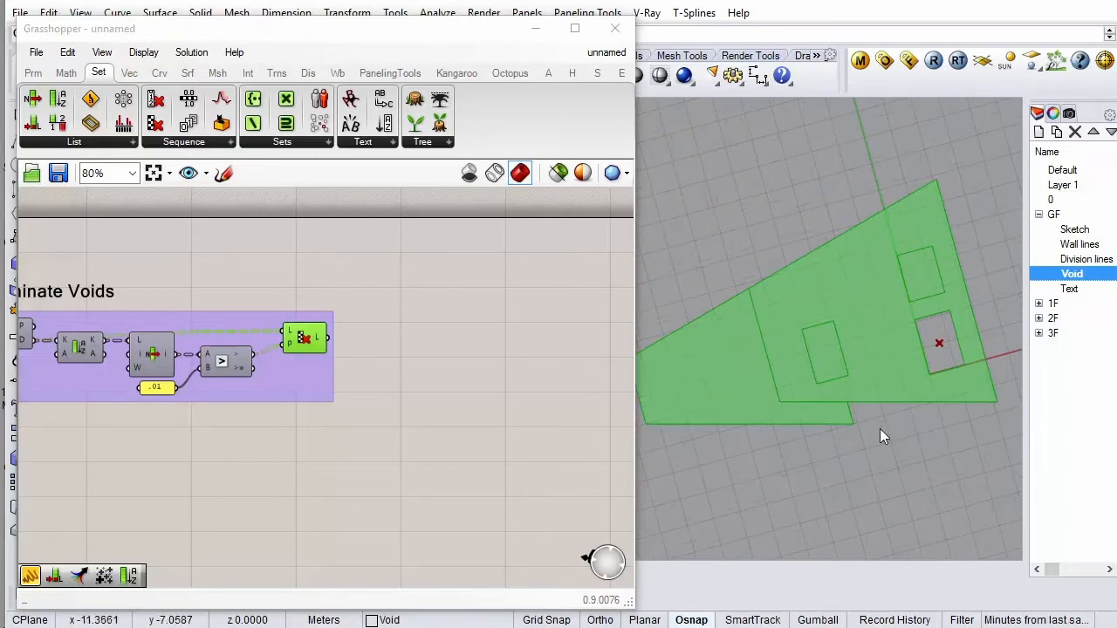
{"action": "right_click_drag", "start_coordinate": [903, 434], "coordinate": [923, 436], "text": "shift"}
{"action": "left_click", "coordinate": [438, 370]}
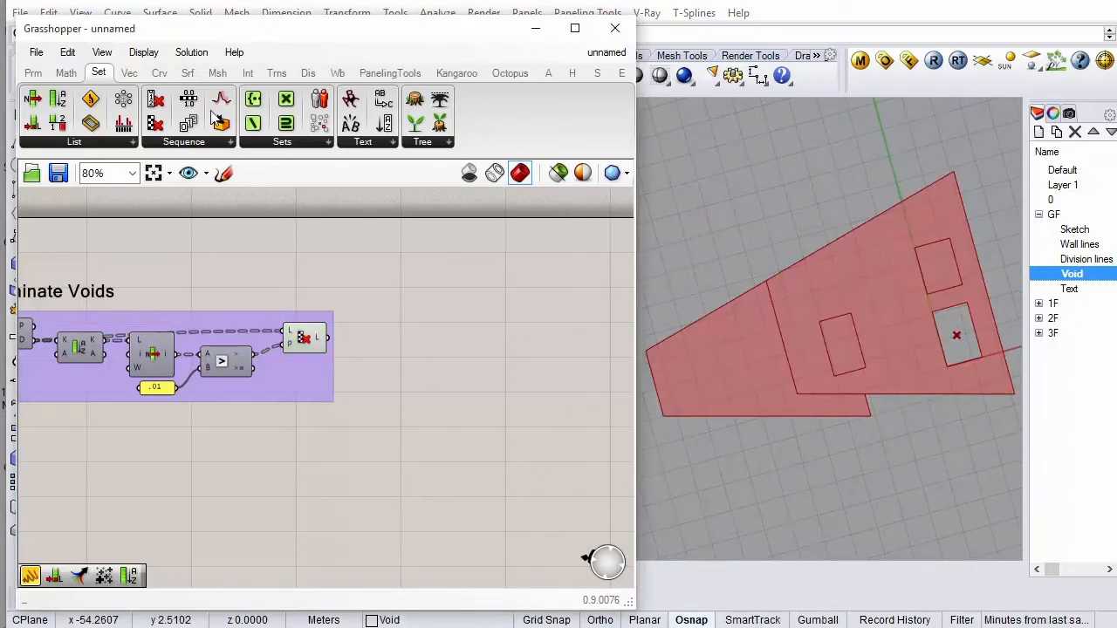
Add a Deconstruct Brep component beyond the Eliminate Voids group
{"action": "left_click", "coordinate": [188, 74]}
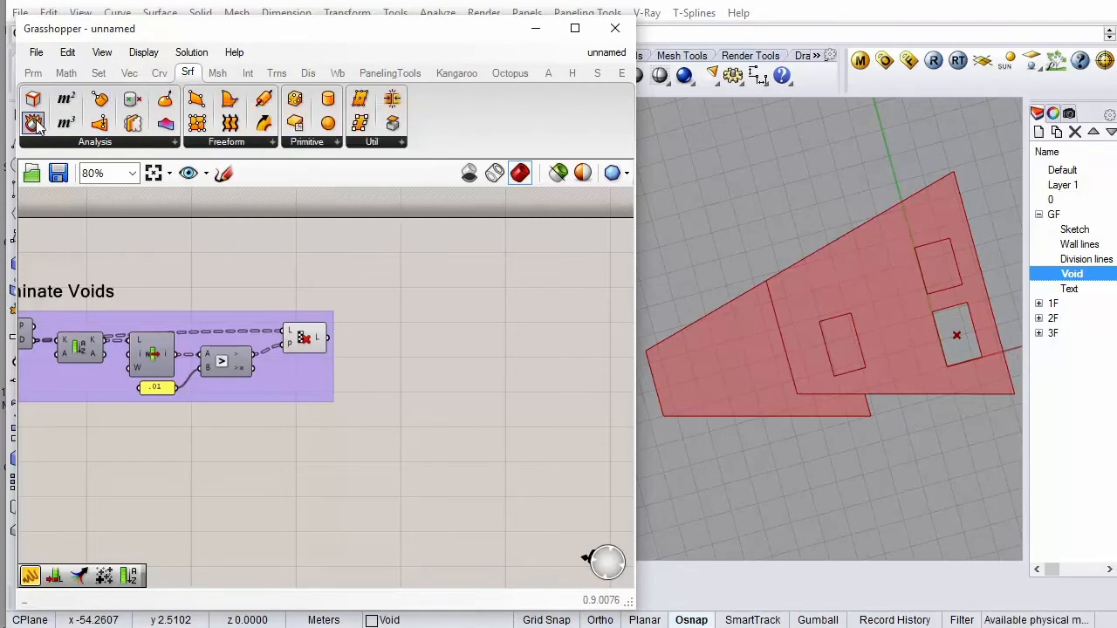
{"action": "left_click_drag", "start_coordinate": [35, 126], "coordinate": [435, 339]}
{"action": "scroll", "coordinate": [436, 339], "scroll_direction": "up", "scroll_amount": 1}
Add a Clean Tree component between Cull Pattern and Deconstruct Brep, shifting Deconstruct Brep along to make room
{"action": "mouse_move", "coordinate": [293, 341]}
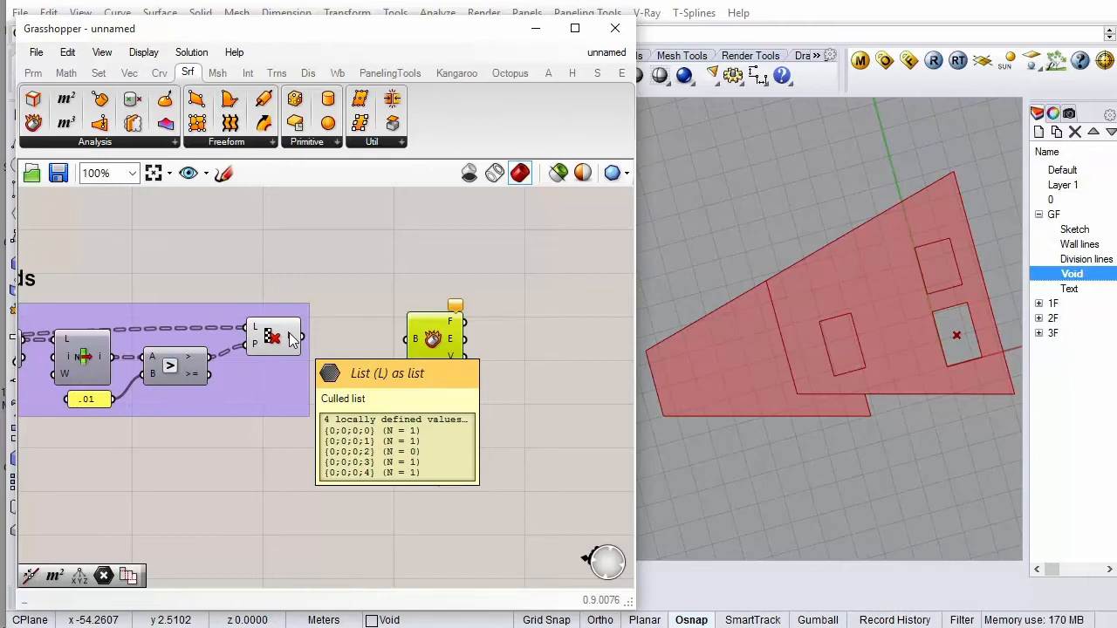
{"action": "left_click", "coordinate": [98, 73]}
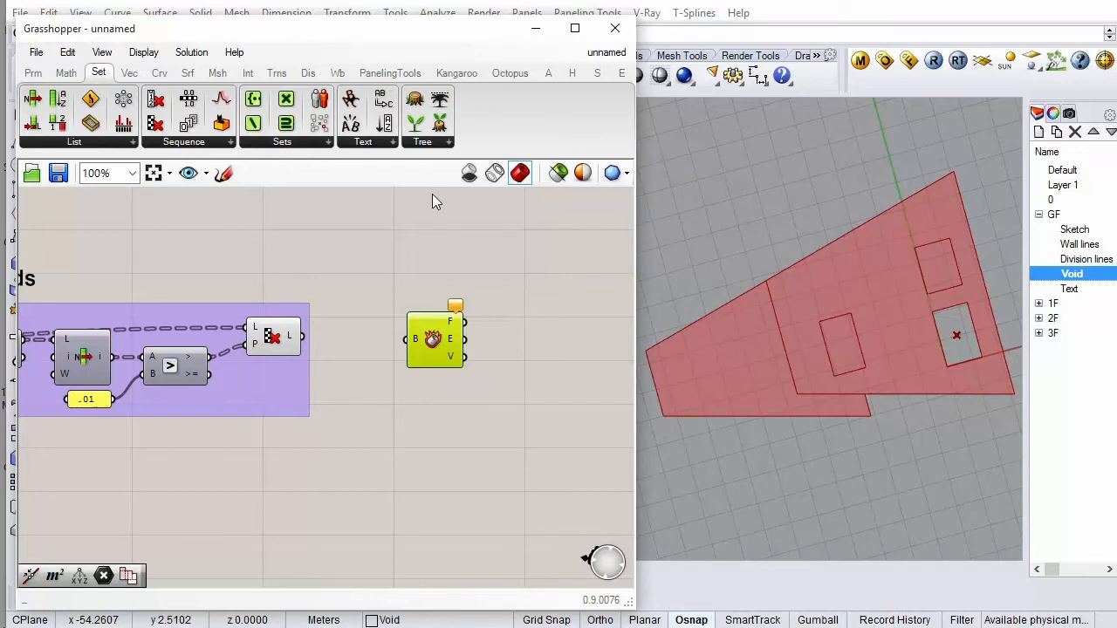
{"action": "left_click", "coordinate": [426, 142]}
{"action": "left_click_drag", "start_coordinate": [453, 173], "coordinate": [395, 296]}
{"action": "left_click_drag", "start_coordinate": [464, 338], "coordinate": [531, 334]}
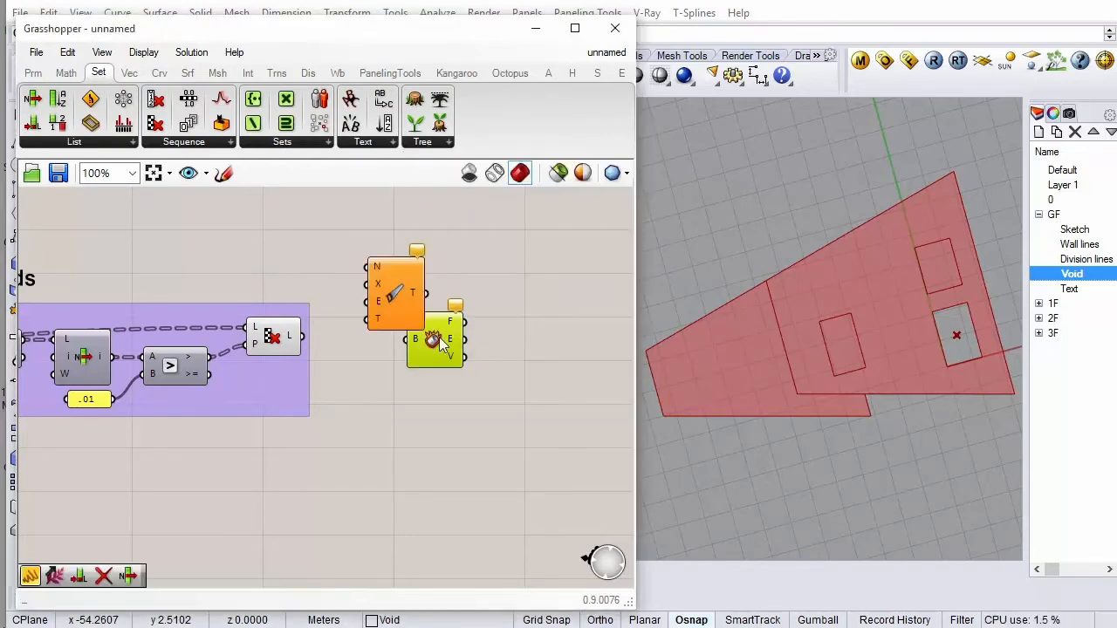
{"action": "left_click_drag", "start_coordinate": [442, 345], "coordinate": [516, 345]}
{"action": "scroll", "coordinate": [398, 299], "scroll_direction": "up", "scroll_amount": 2}
{"action": "left_click_drag", "start_coordinate": [403, 295], "coordinate": [442, 314]}
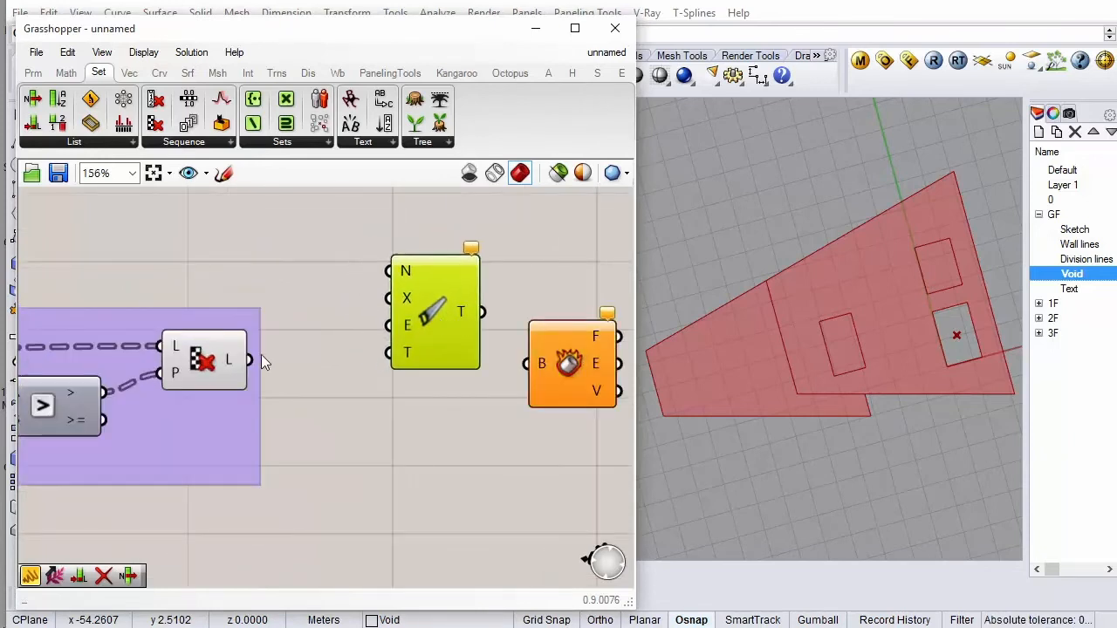
Connect the culled list to Clean Tree's tree input and enable its Remove Empty option
{"action": "left_click_drag", "start_coordinate": [251, 359], "coordinate": [389, 353]}
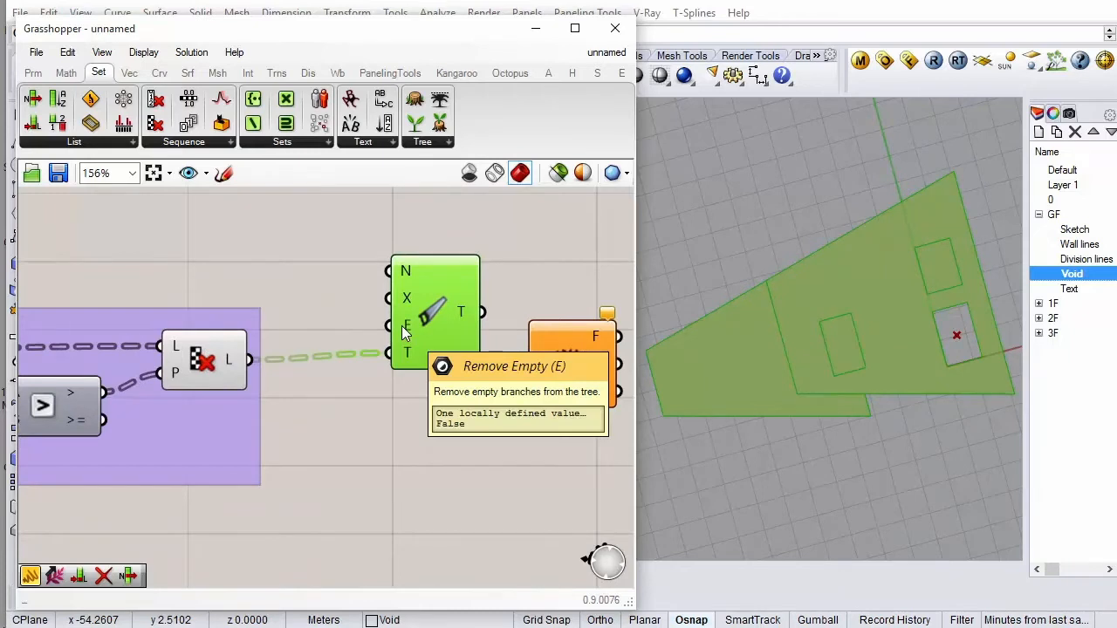
{"action": "right_click", "coordinate": [401, 326]}
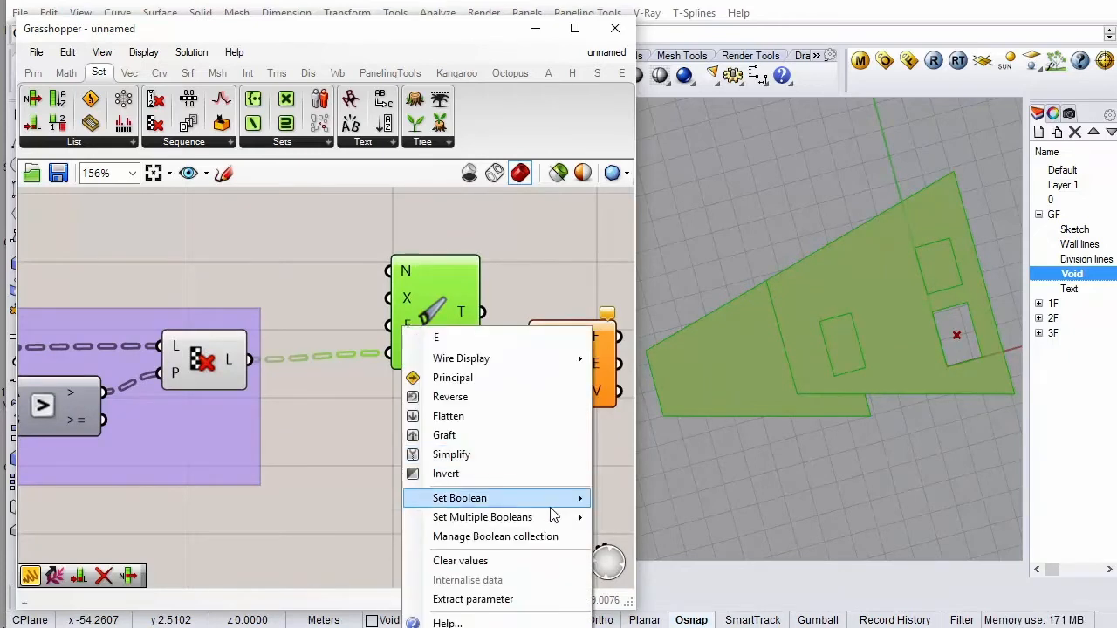
{"action": "mouse_move", "coordinate": [558, 506]}
{"action": "left_click", "coordinate": [632, 518]}
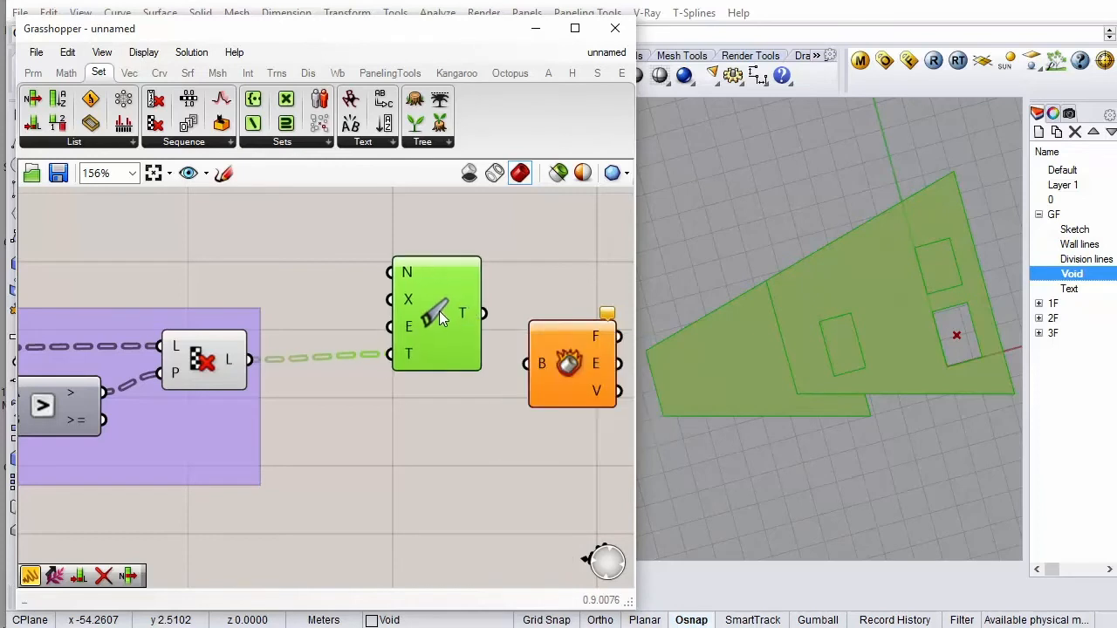
{"action": "left_click_drag", "start_coordinate": [439, 311], "coordinate": [426, 316]}
Connect the Clean Tree output to Deconstruct Brep's brep input and align the two components closely
{"action": "scroll", "coordinate": [280, 362], "scroll_direction": "down", "scroll_amount": 3}
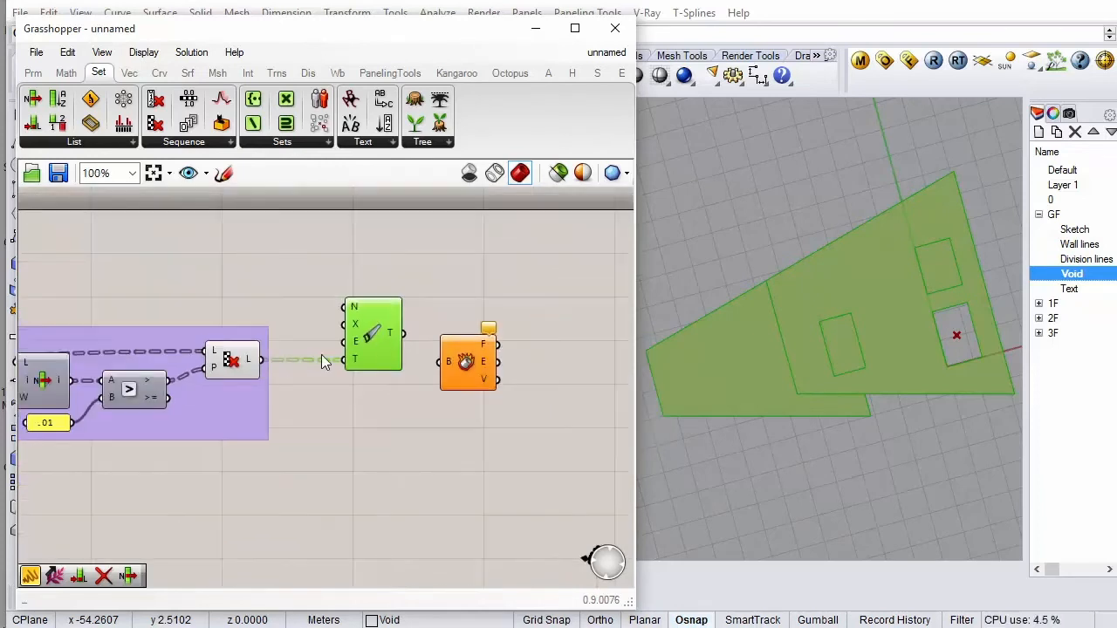
{"action": "scroll", "coordinate": [321, 354], "scroll_direction": "up", "scroll_amount": 1}
{"action": "left_click", "coordinate": [472, 345]}
{"action": "left_click_drag", "start_coordinate": [472, 345], "coordinate": [443, 339]}
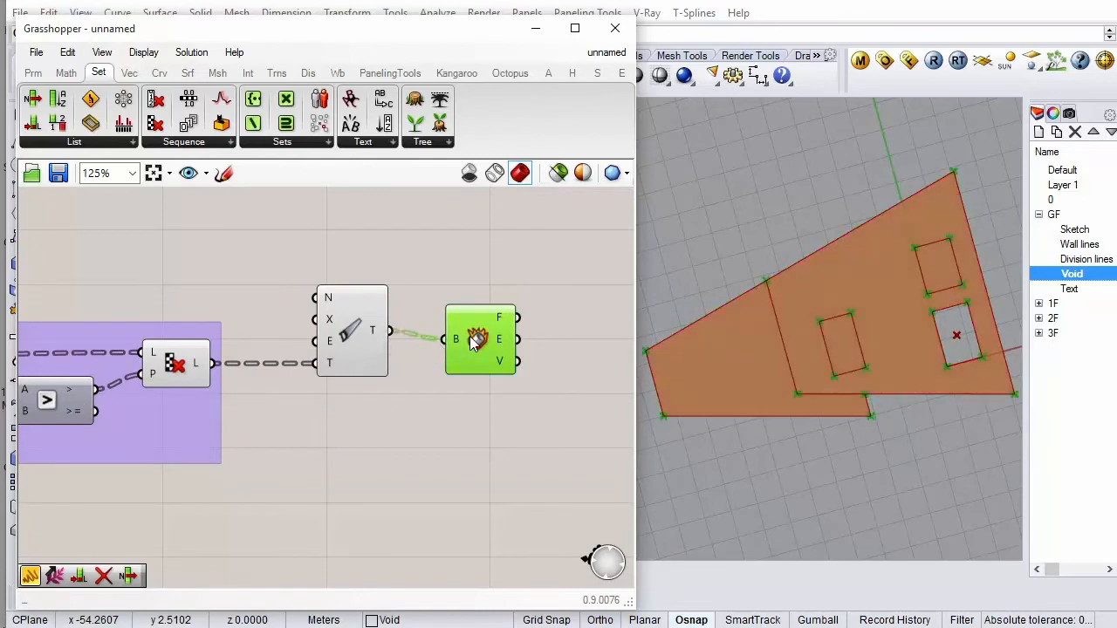
{"action": "left_click_drag", "start_coordinate": [513, 350], "coordinate": [510, 342]}
{"action": "mouse_move", "coordinate": [511, 337]}
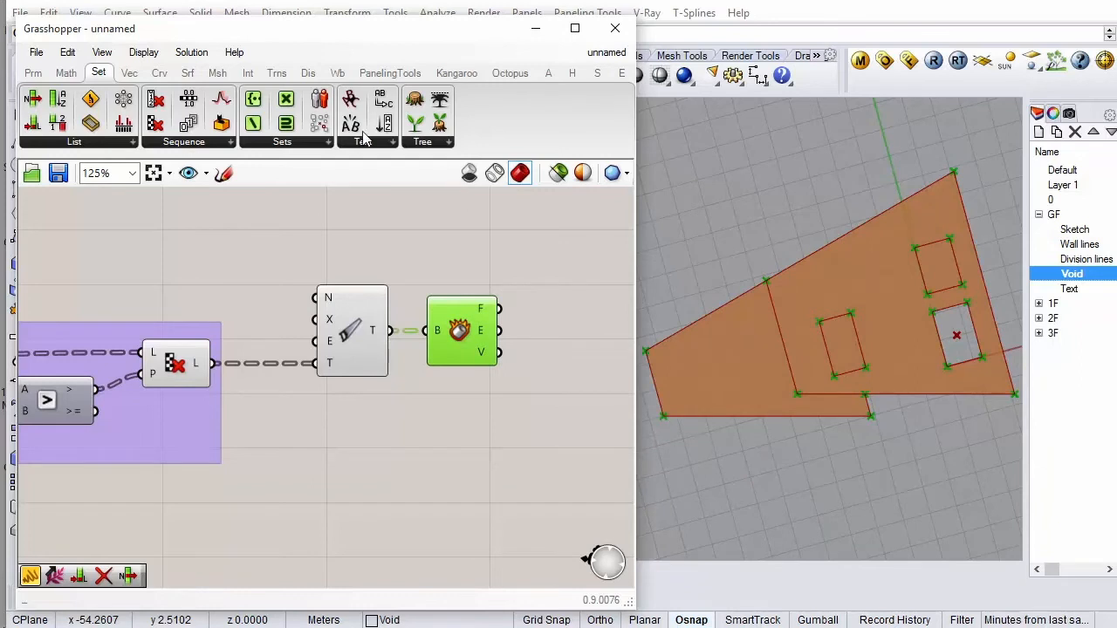
Add a Join Curves component and feed it the edges from Deconstruct Brep
{"action": "left_click", "coordinate": [158, 74]}
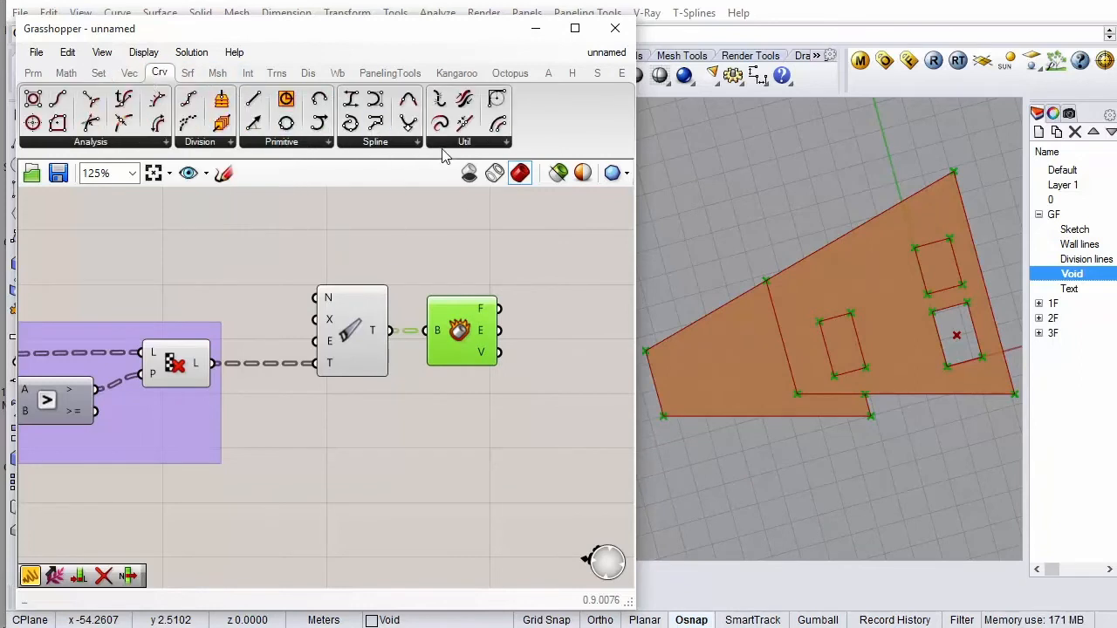
{"action": "left_click_drag", "start_coordinate": [464, 123], "coordinate": [525, 324]}
{"action": "left_click_drag", "start_coordinate": [542, 331], "coordinate": [547, 345]}
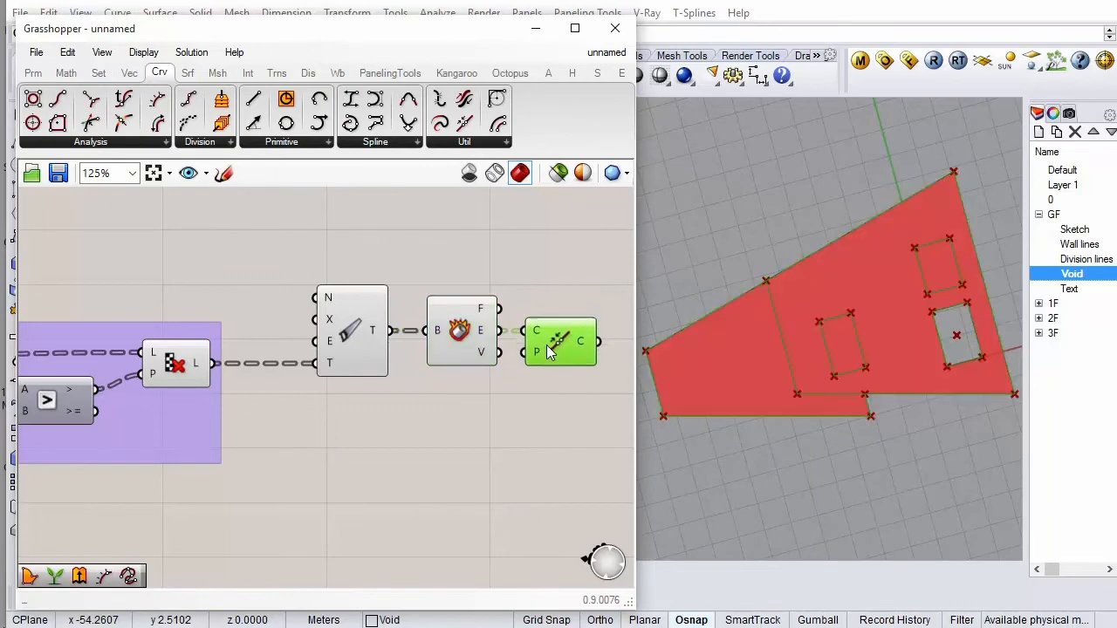
{"action": "scroll", "coordinate": [531, 344], "scroll_direction": "down", "scroll_amount": 3}
{"action": "scroll", "coordinate": [523, 342], "scroll_direction": "up", "scroll_amount": 4}
Add a Simplify Curve component and feed it the joined curves
{"action": "left_click", "coordinate": [495, 144]}
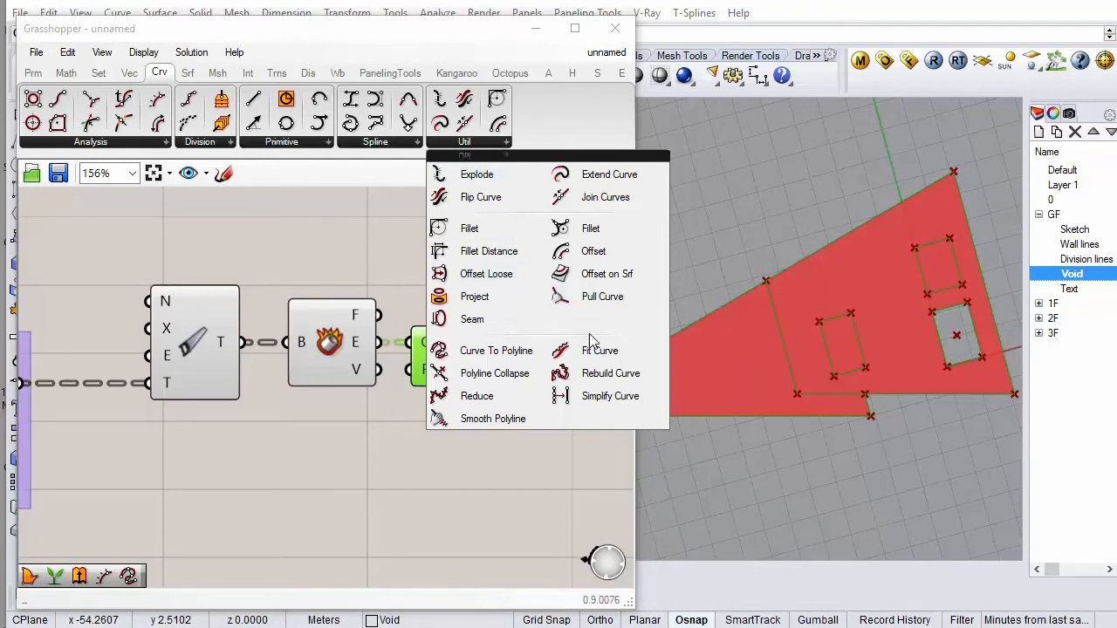
{"action": "left_click_drag", "start_coordinate": [587, 394], "coordinate": [523, 337]}
{"action": "left_click", "coordinate": [558, 365]}
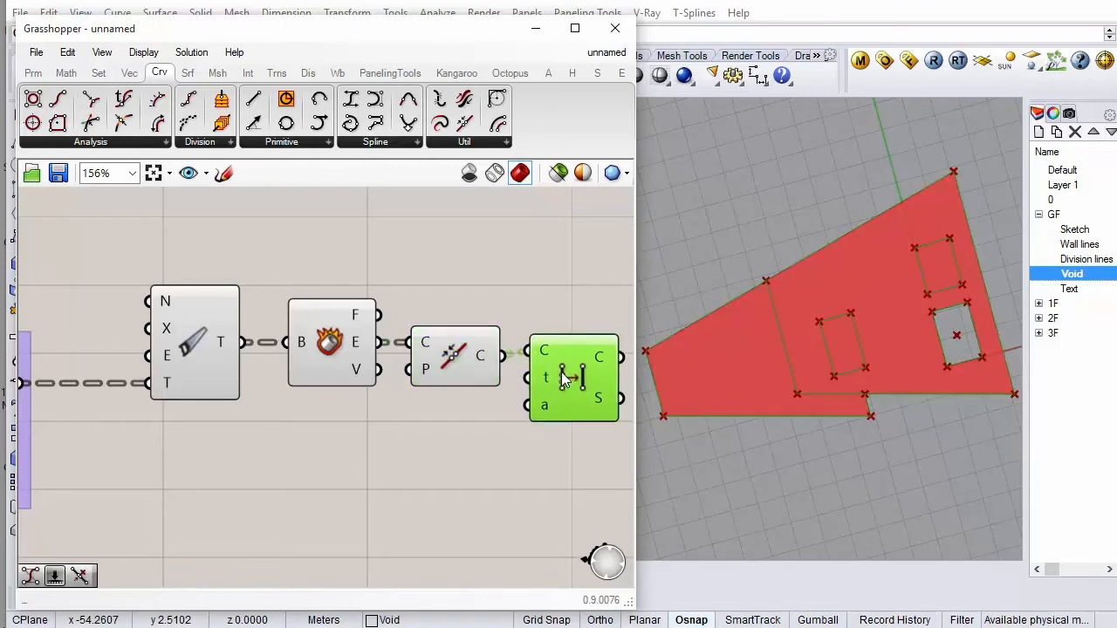
{"action": "scroll", "coordinate": [553, 377], "scroll_direction": "down", "scroll_amount": 3}
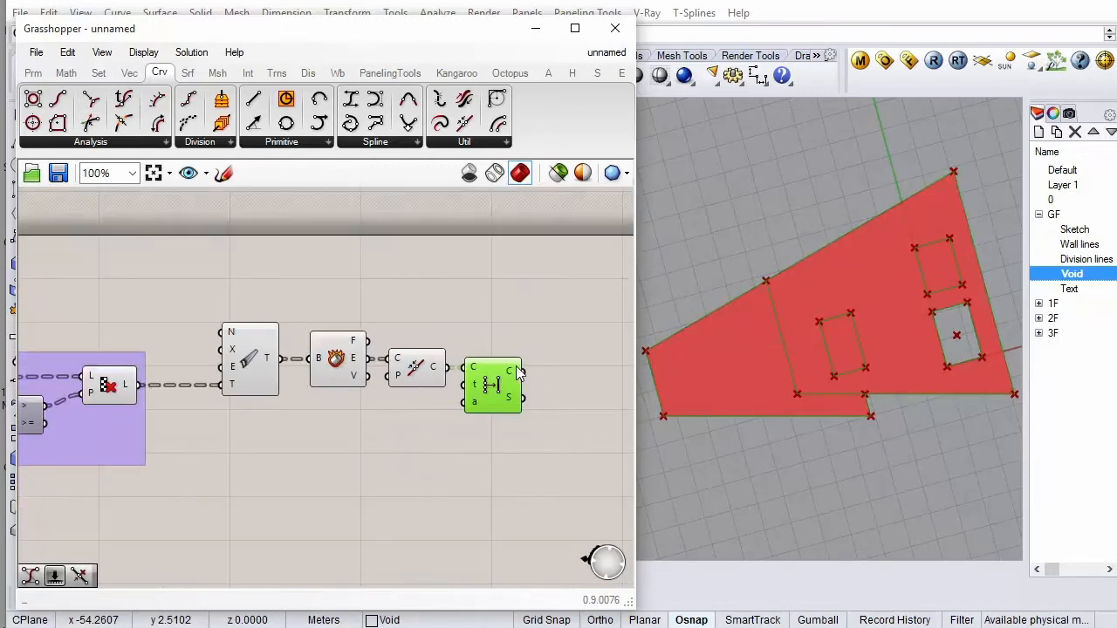
{"action": "mouse_move", "coordinate": [518, 372]}
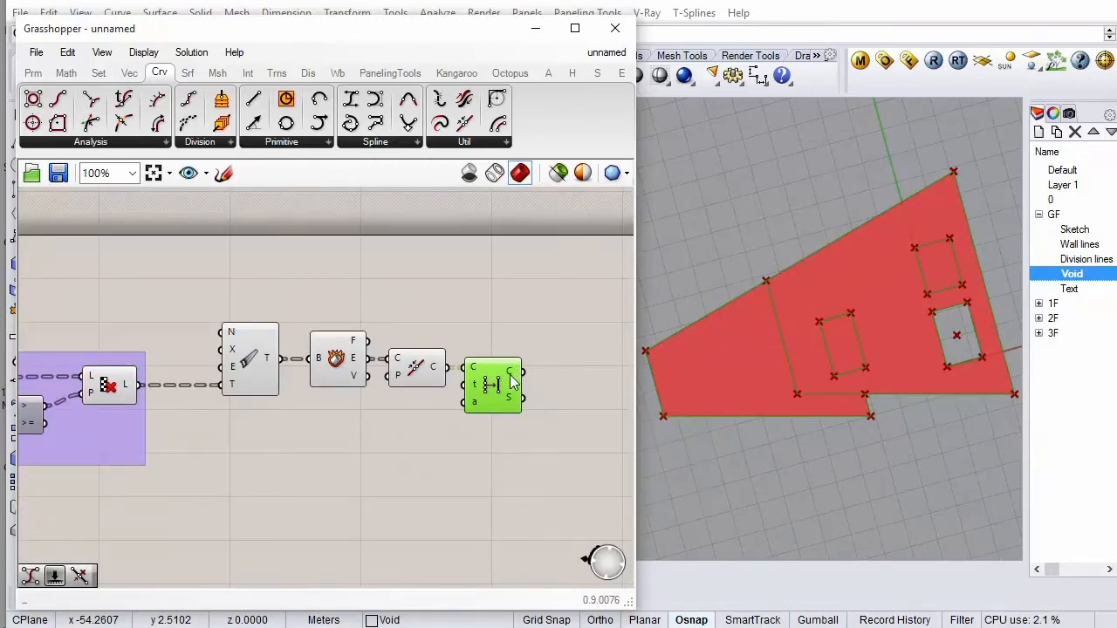
Move Deconstruct Brep, Join Curves and Simplify Curve closer together into a compact row after Clean Tree
{"action": "scroll", "coordinate": [373, 351], "scroll_direction": "up", "scroll_amount": 2}
{"action": "left_click", "coordinate": [346, 361]}
{"action": "left_click_drag", "start_coordinate": [332, 365], "coordinate": [327, 364]}
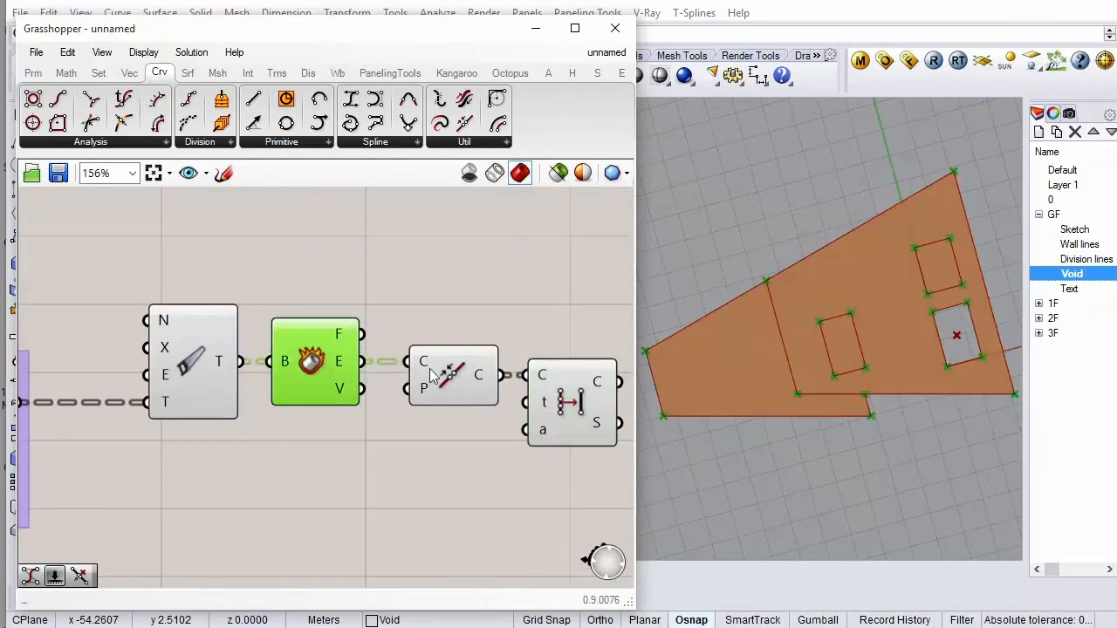
{"action": "left_click_drag", "start_coordinate": [456, 375], "coordinate": [436, 374]}
{"action": "left_click_drag", "start_coordinate": [566, 384], "coordinate": [548, 384]}
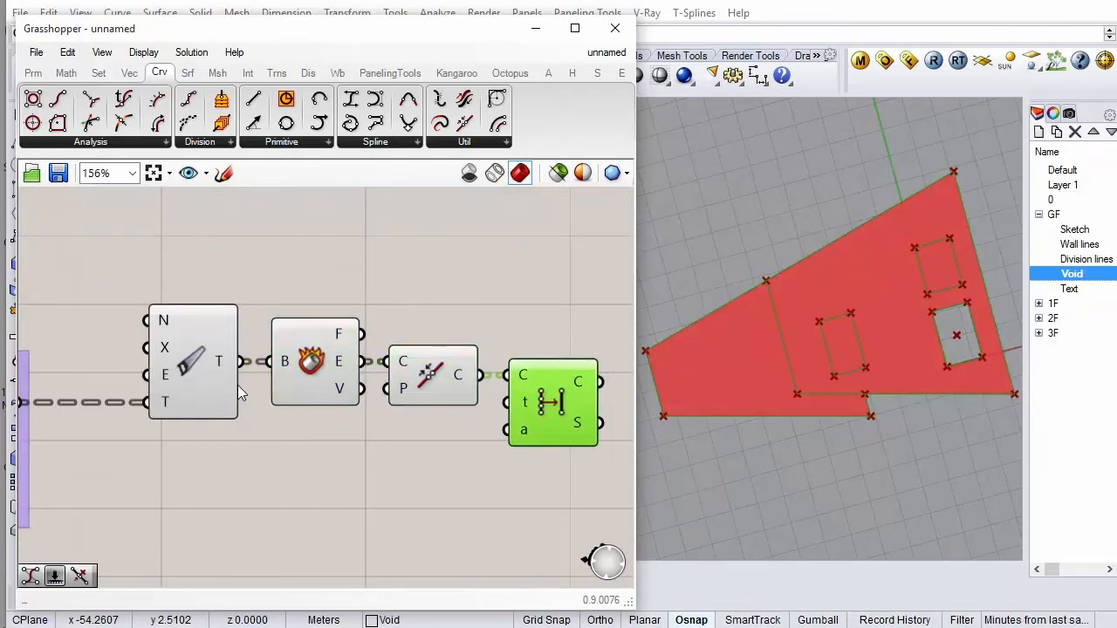
{"action": "scroll", "coordinate": [328, 378], "scroll_direction": "down", "scroll_amount": 1}
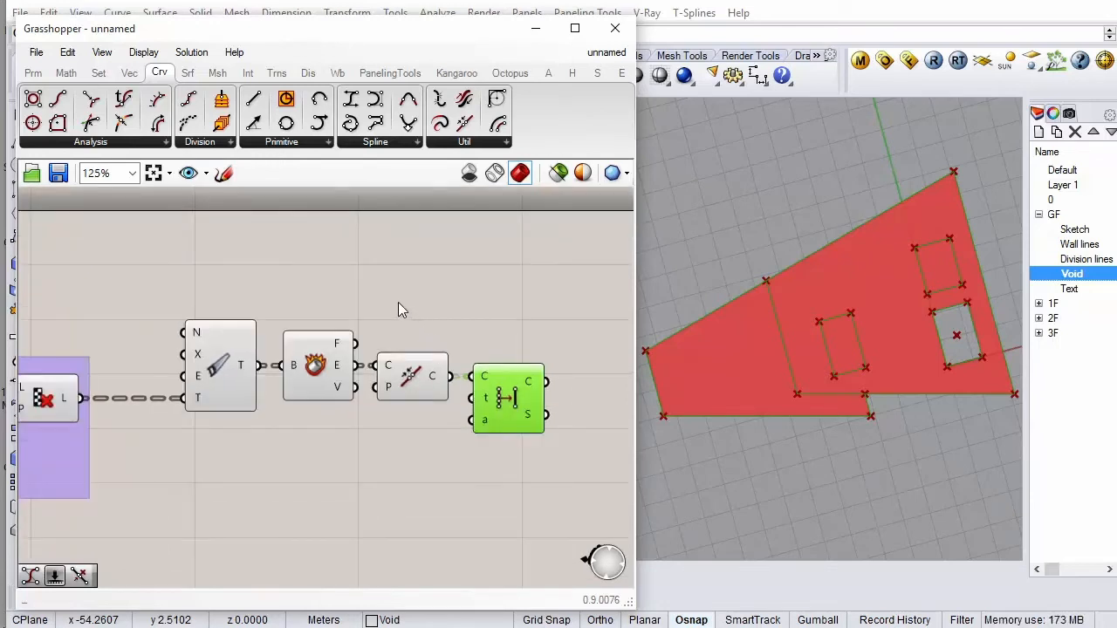
{"action": "mouse_move", "coordinate": [340, 365]}
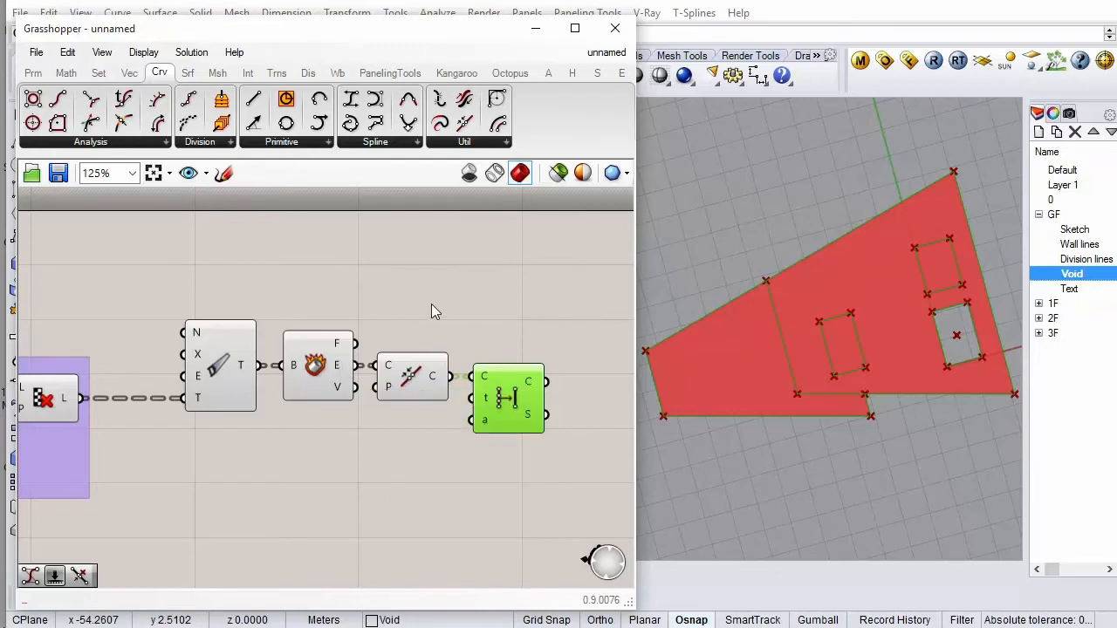
Add a Boundary Surfaces component and feed it the simplified curves from Simplify Curve
{"action": "mouse_move", "coordinate": [539, 390]}
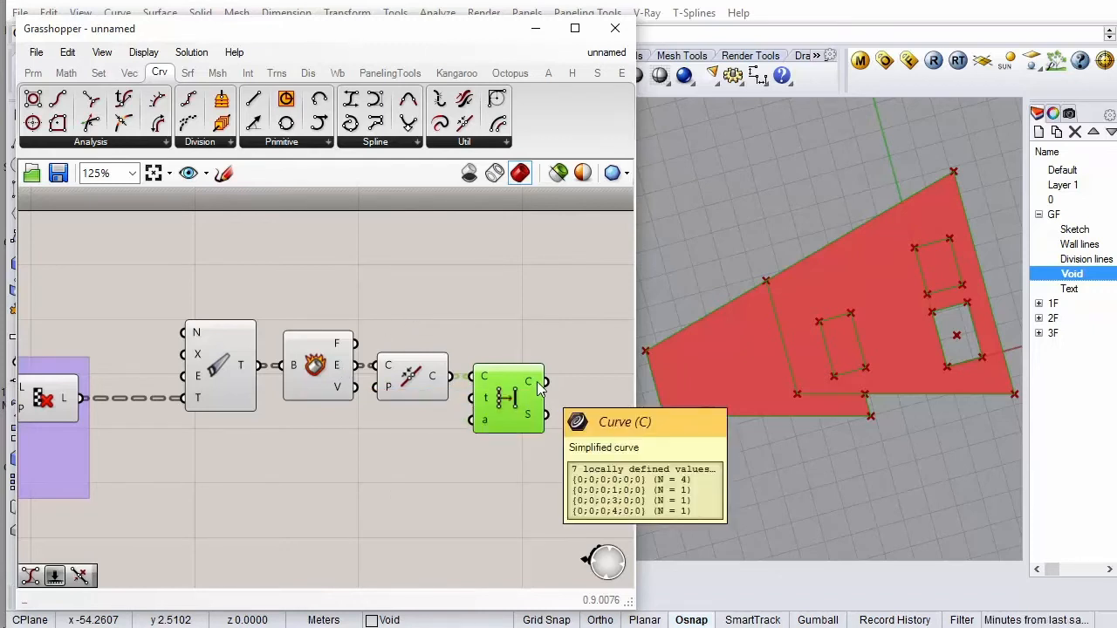
{"action": "left_click", "coordinate": [475, 325]}
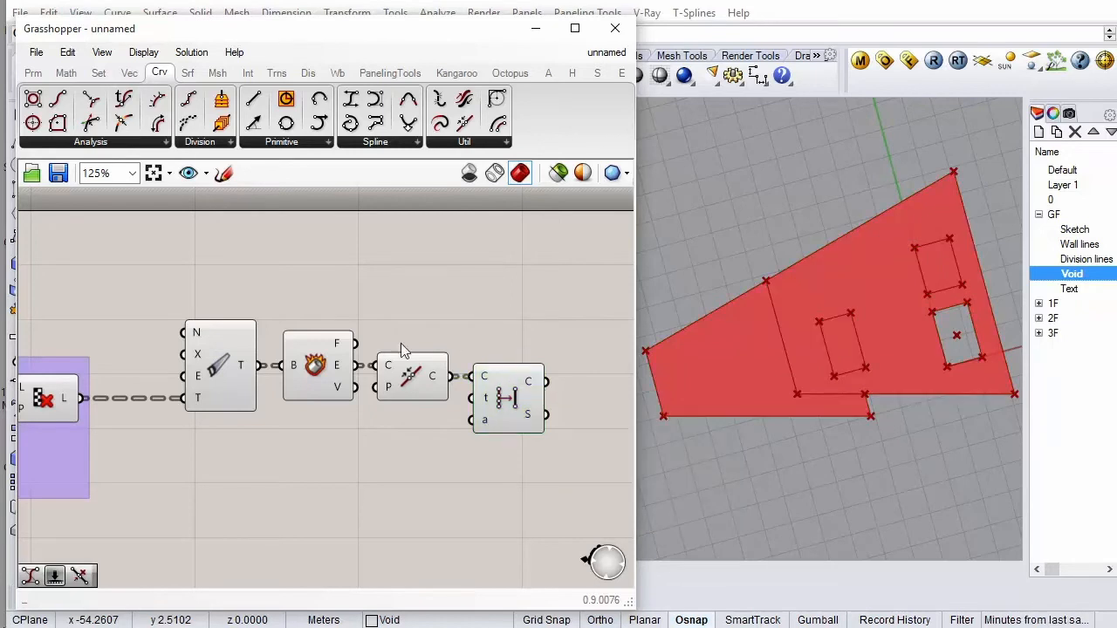
{"action": "left_click", "coordinate": [188, 73]}
{"action": "left_click", "coordinate": [228, 102]}
{"action": "scroll", "coordinate": [206, 328], "scroll_direction": "down", "scroll_amount": 3}
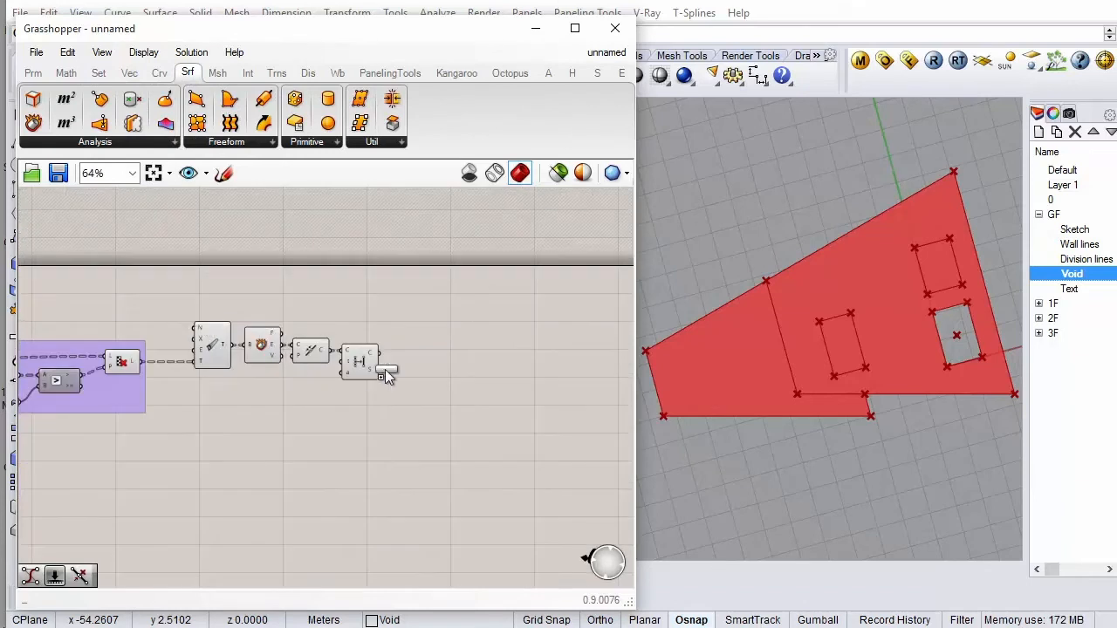
{"action": "scroll", "coordinate": [435, 364], "scroll_direction": "up", "scroll_amount": 3}
{"action": "left_click", "coordinate": [443, 354]}
{"action": "left_click_drag", "start_coordinate": [325, 342], "coordinate": [415, 339]}
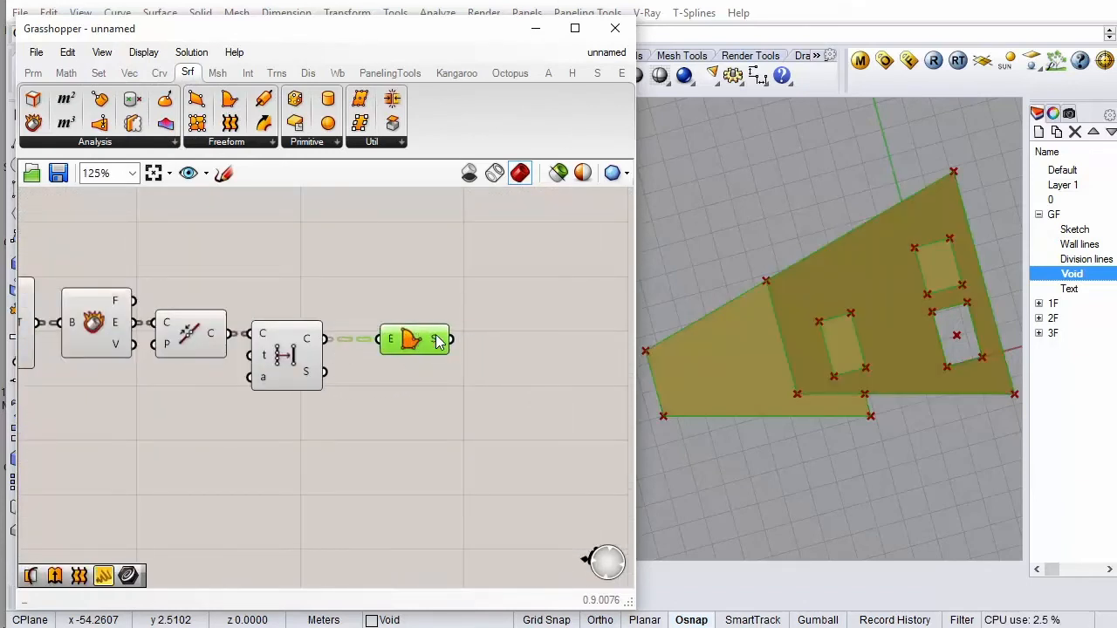
Turn off the preview of the components upstream of Boundary Surfaces, and move Boundary Surfaces closer to Simplify Curve
{"action": "mouse_move", "coordinate": [440, 342]}
{"action": "scroll", "coordinate": [440, 342], "scroll_direction": "down", "scroll_amount": 3}
{"action": "left_click_drag", "start_coordinate": [400, 267], "coordinate": [142, 415]}
{"action": "right_click", "coordinate": [259, 252]}
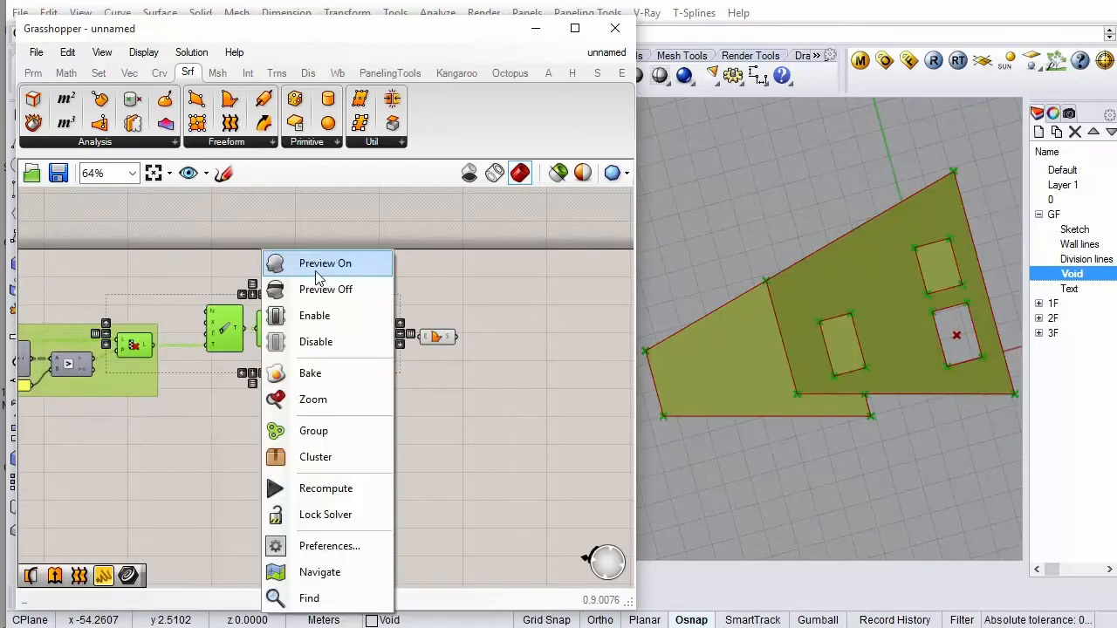
{"action": "left_click", "coordinate": [335, 291]}
{"action": "left_click", "coordinate": [410, 323]}
{"action": "scroll", "coordinate": [427, 336], "scroll_direction": "up", "scroll_amount": 3}
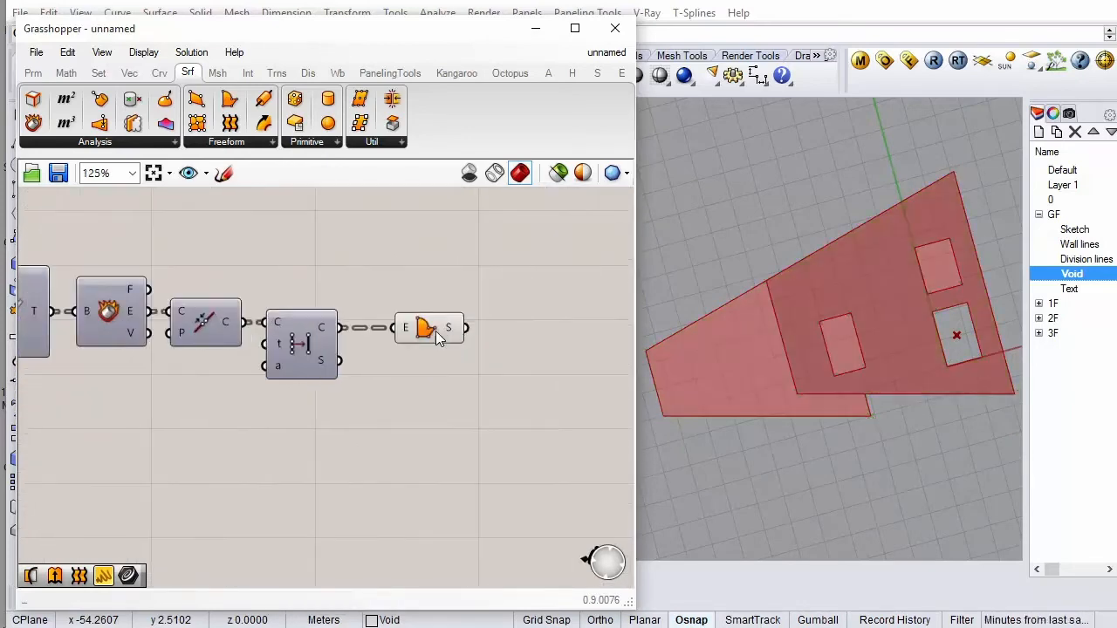
{"action": "left_click", "coordinate": [436, 330]}
{"action": "mouse_move", "coordinate": [441, 328]}
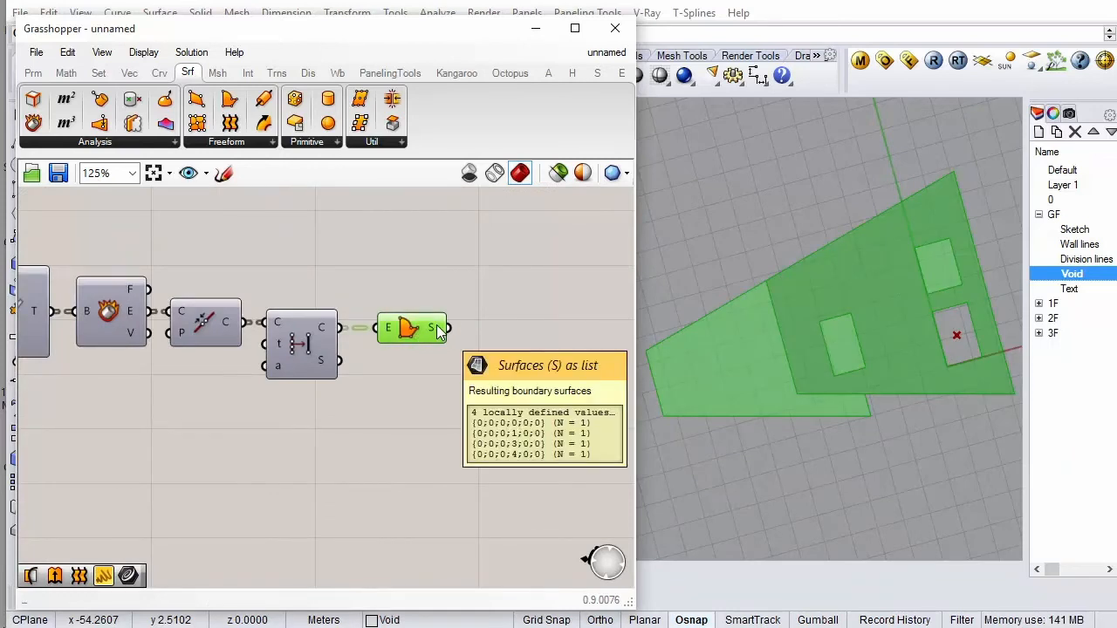
Move the void marker point from the small rectangular room into the large room at the plan's western end
{"action": "left_click", "coordinate": [957, 333]}
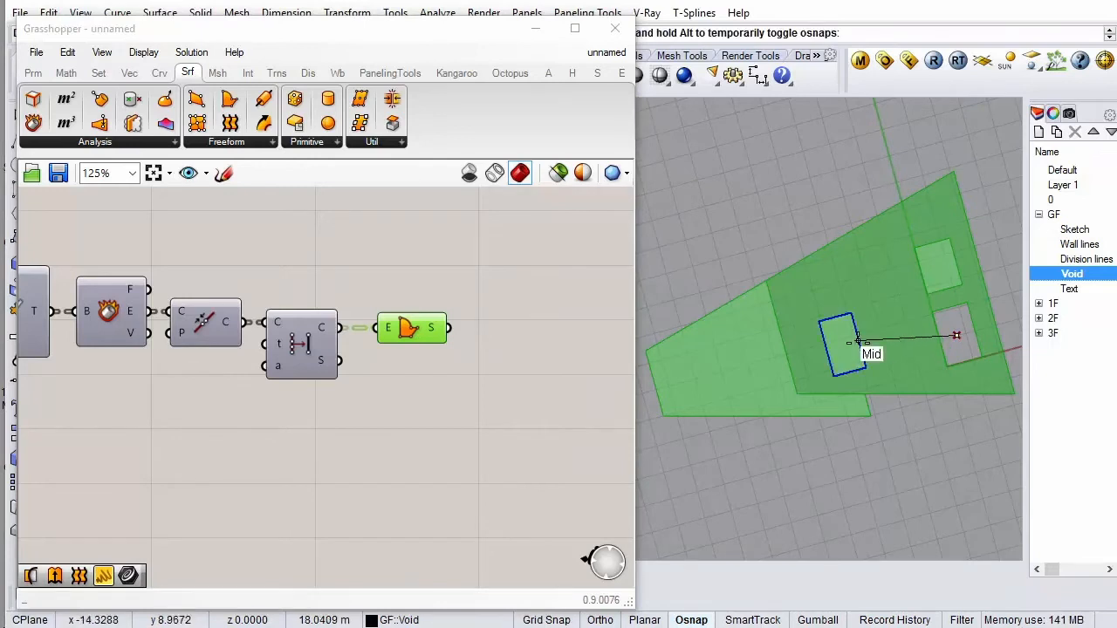
{"action": "left_click_drag", "start_coordinate": [841, 343], "coordinate": [726, 367]}
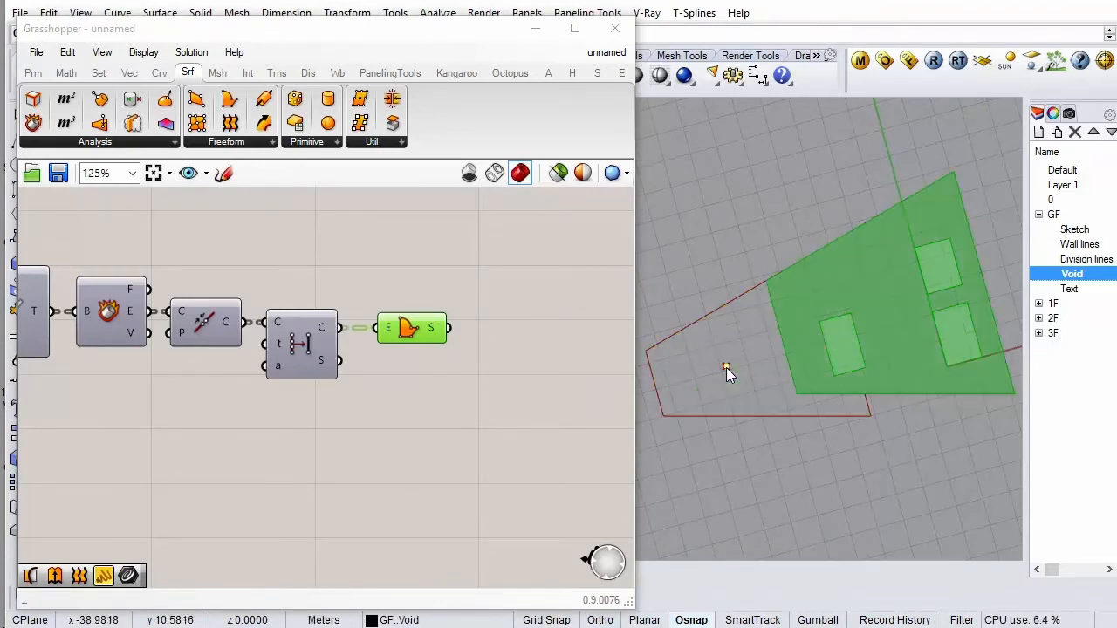
{"action": "left_click", "coordinate": [500, 375]}
Group the components from Clean Tree through Boundary Surfaces
{"action": "scroll", "coordinate": [499, 358], "scroll_direction": "down", "scroll_amount": 3}
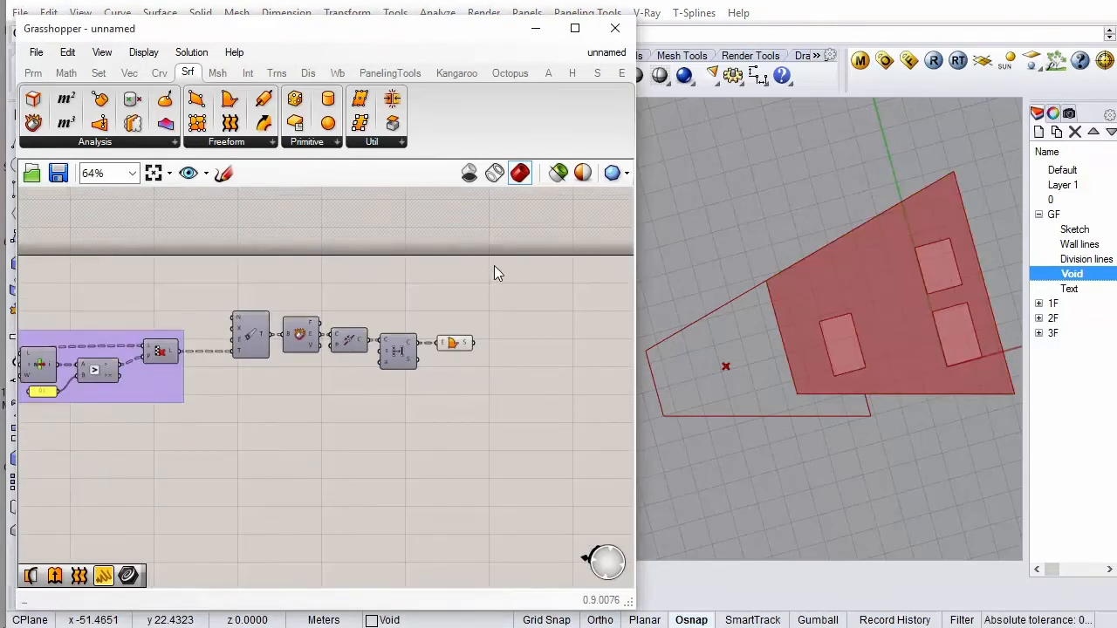
{"action": "left_click_drag", "start_coordinate": [494, 266], "coordinate": [266, 408]}
{"action": "right_click", "coordinate": [392, 268]}
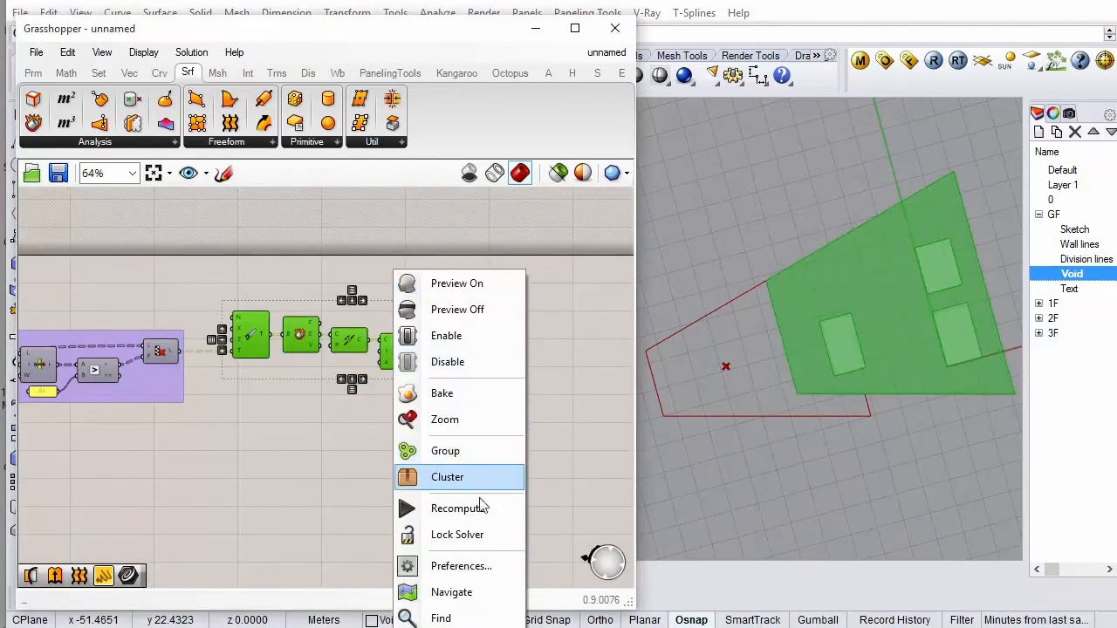
{"action": "left_click", "coordinate": [480, 452]}
Copy the "Eliminate Voids" label above the new group and change its text to "Rebuild"
{"action": "scroll", "coordinate": [494, 402], "scroll_direction": "down", "scroll_amount": 3}
{"action": "scroll", "coordinate": [245, 364], "scroll_direction": "up", "scroll_amount": 3}
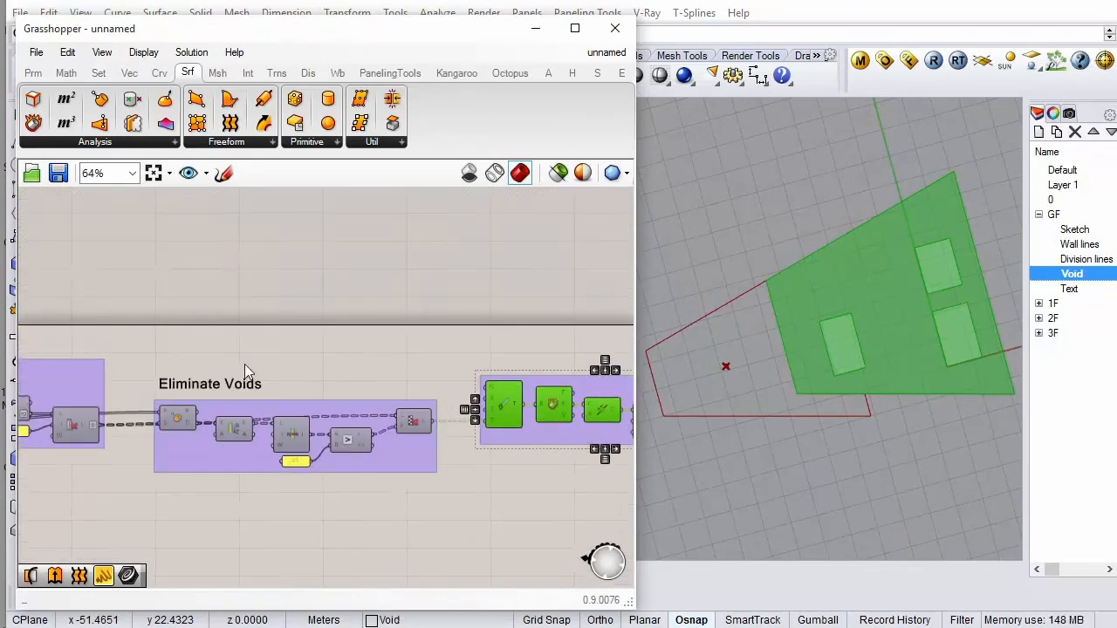
{"action": "left_click", "coordinate": [238, 383]}
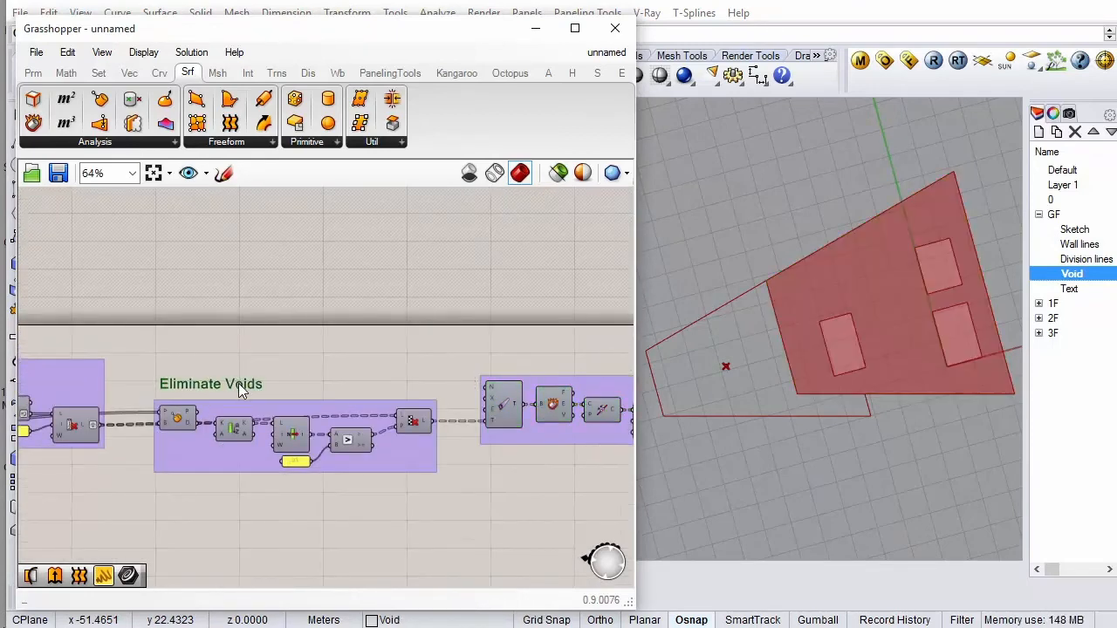
{"action": "left_click_drag", "start_coordinate": [238, 383], "coordinate": [564, 359], "text": "alt"}
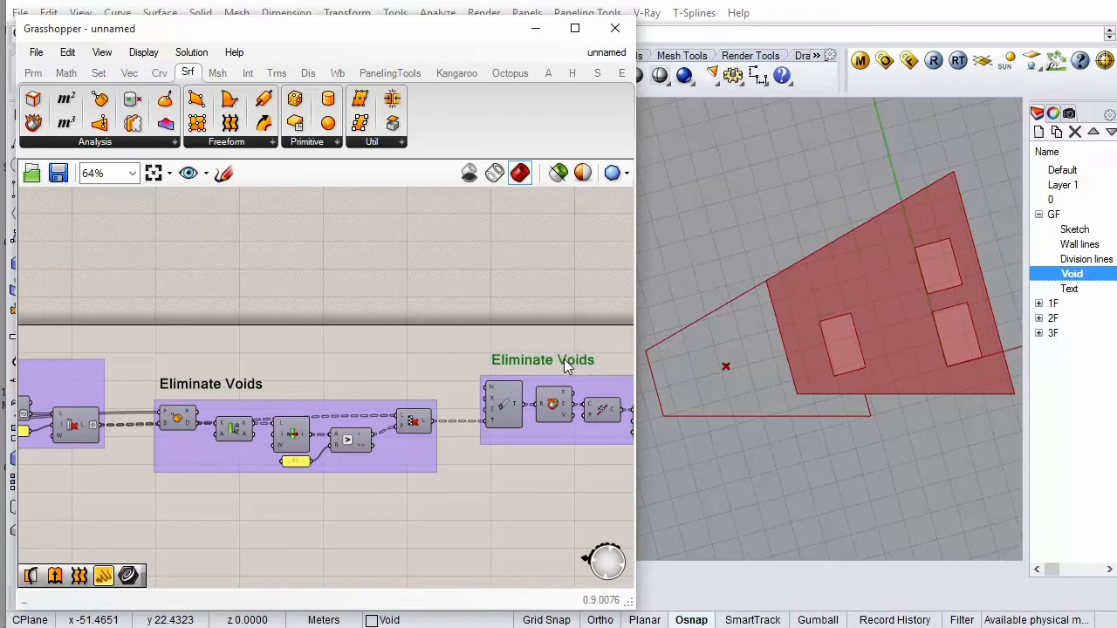
{"action": "double_click", "coordinate": [554, 359]}
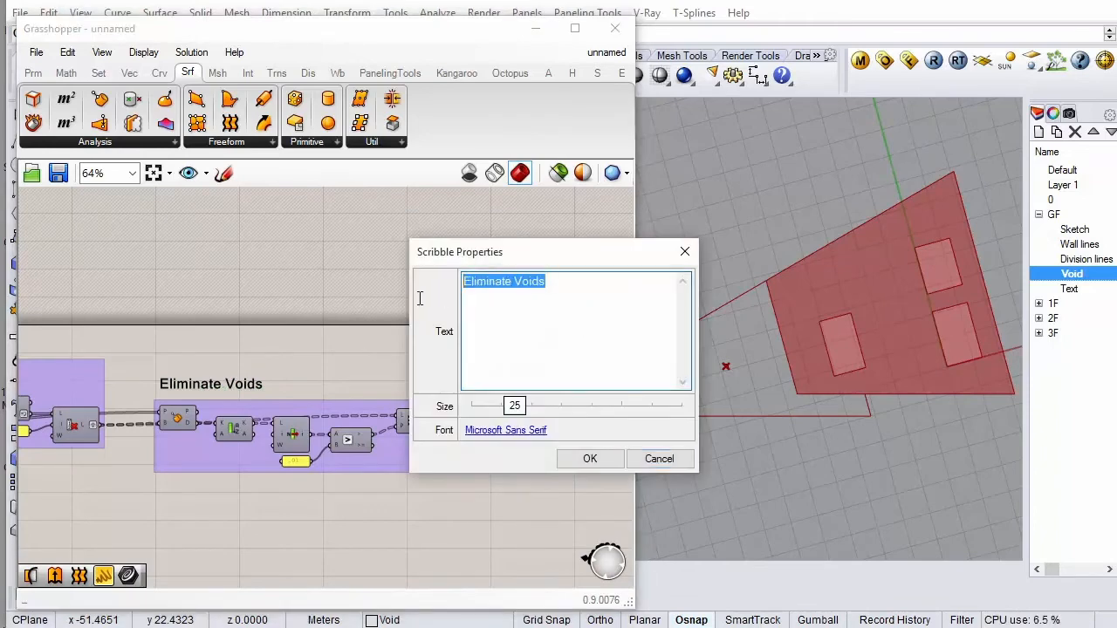
{"action": "type", "text": "Rebuild"}
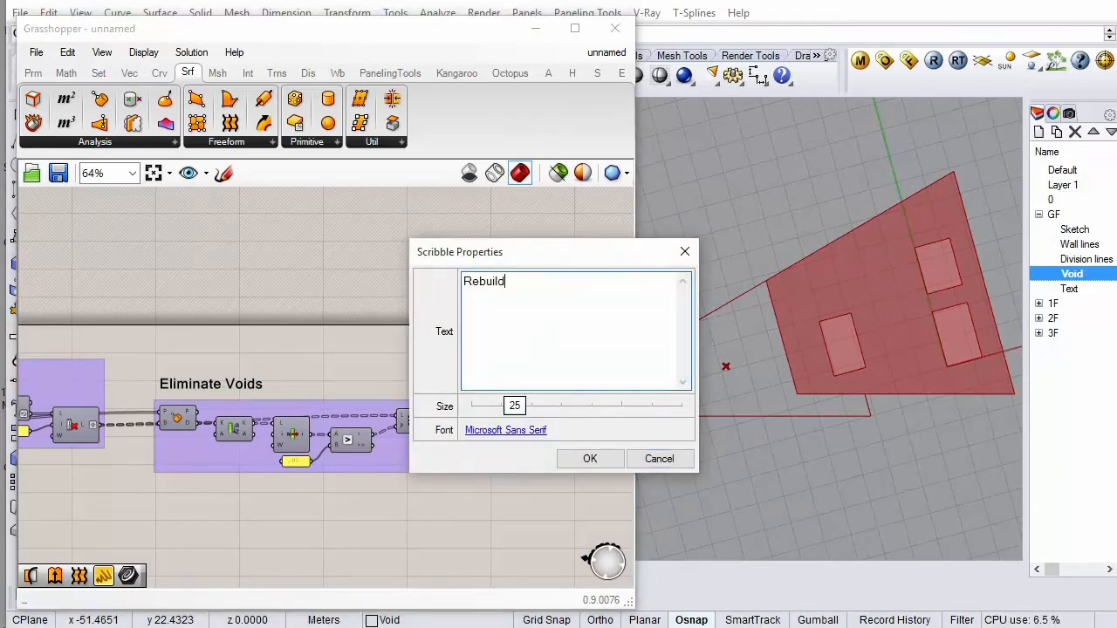
{"action": "left_click", "coordinate": [589, 458]}
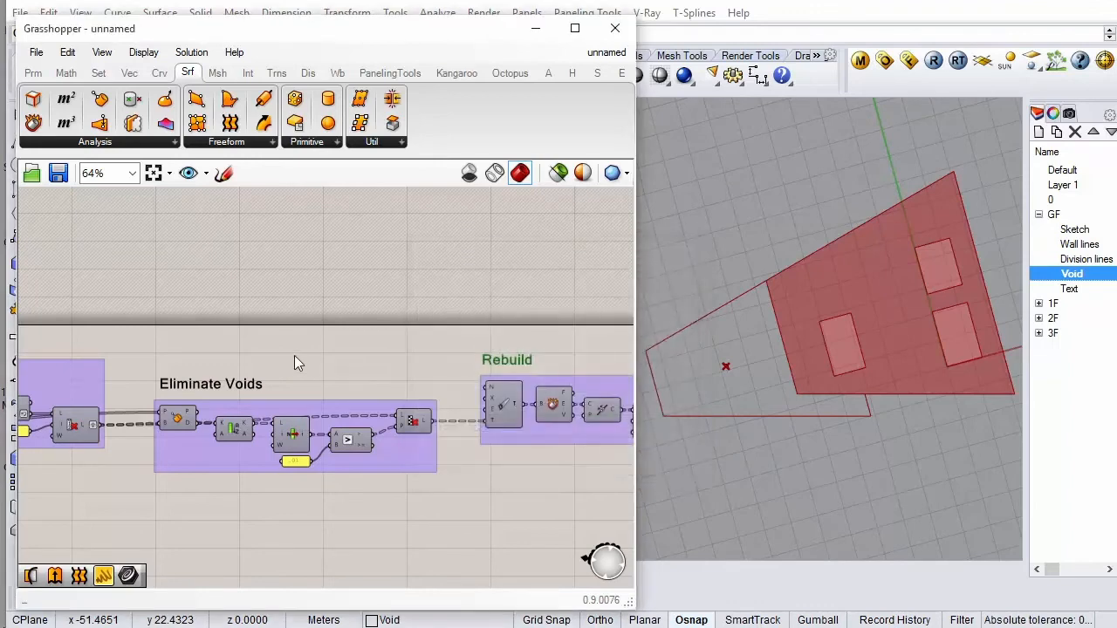
Add an Area component fed by the boundary surfaces and check the room centroids it produces
{"action": "scroll", "coordinate": [222, 361], "scroll_direction": "down", "scroll_amount": 6}
{"action": "scroll", "coordinate": [356, 379], "scroll_direction": "up", "scroll_amount": 4}
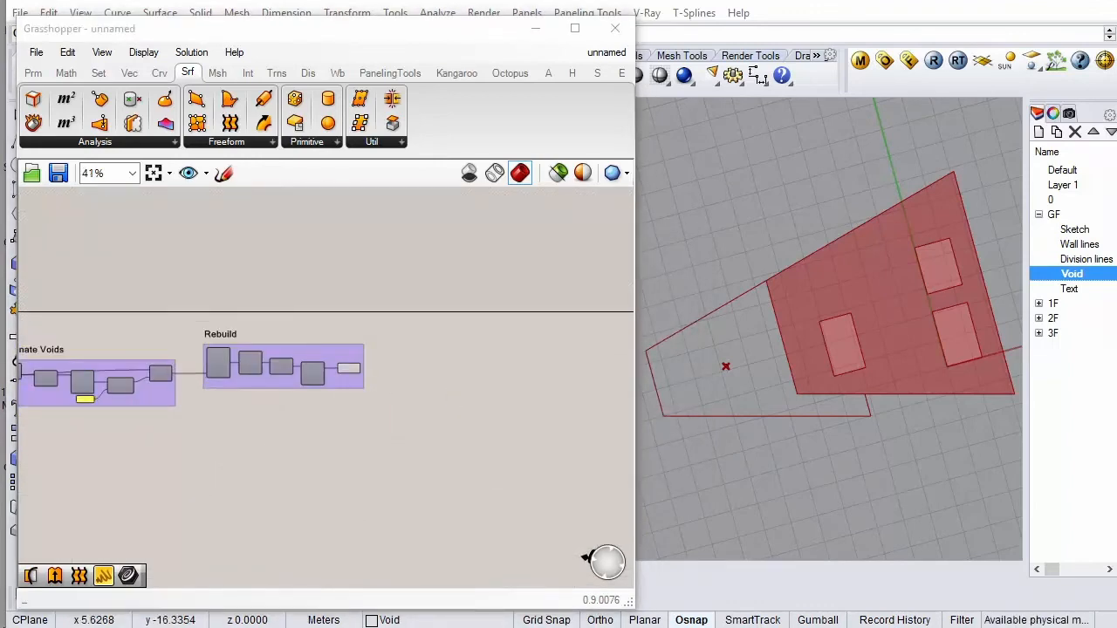
{"action": "scroll", "coordinate": [397, 344], "scroll_direction": "up", "scroll_amount": 3}
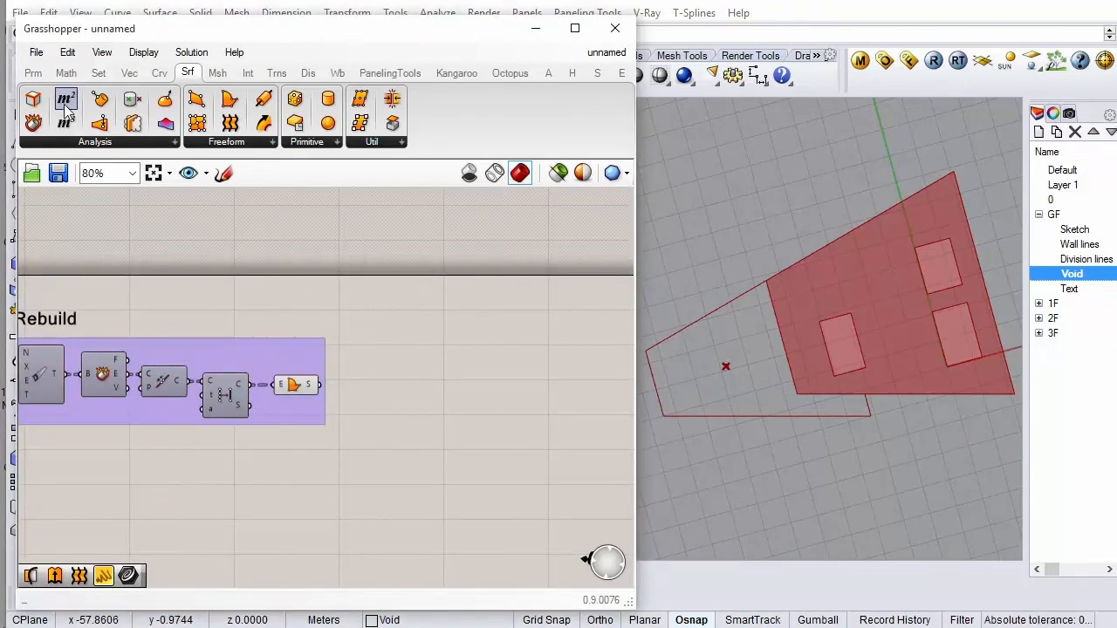
{"action": "left_click_drag", "start_coordinate": [65, 98], "coordinate": [417, 349]}
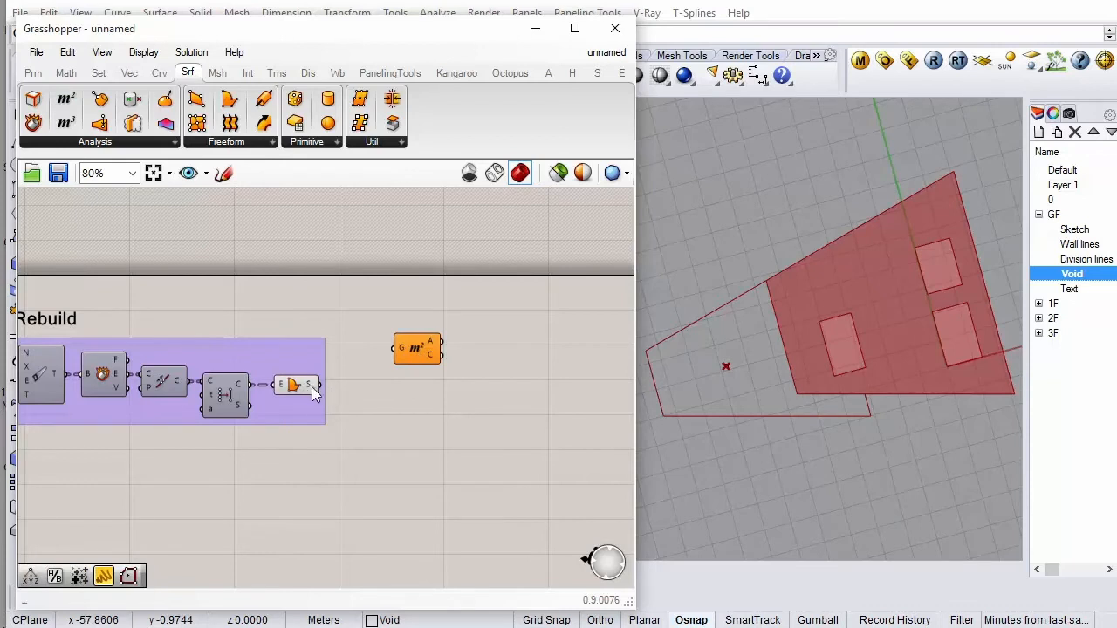
{"action": "left_click_drag", "start_coordinate": [318, 385], "coordinate": [404, 345]}
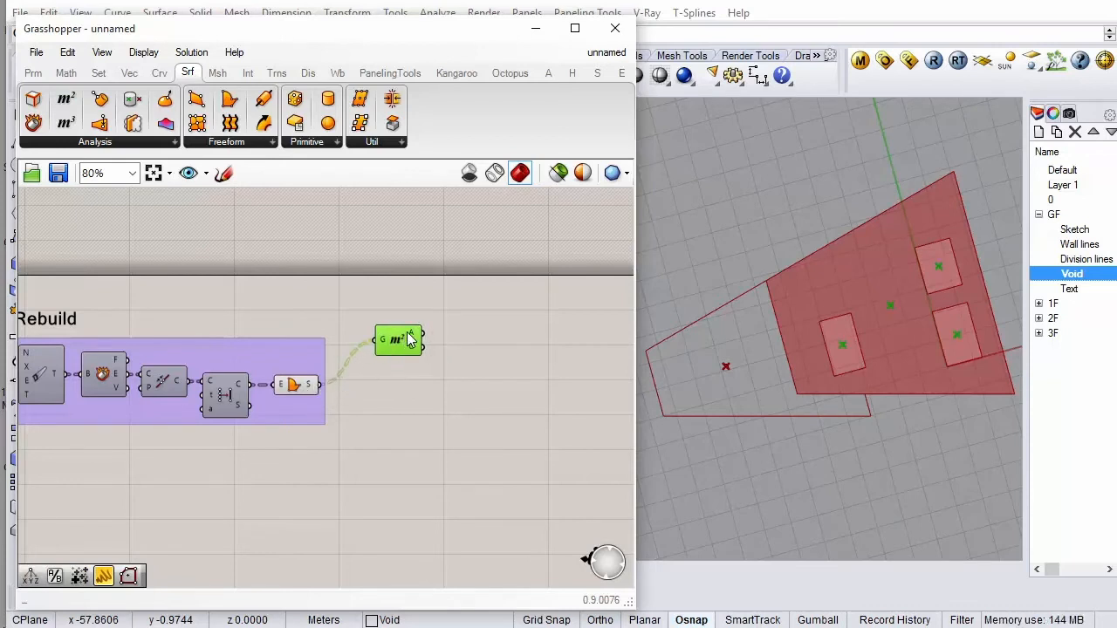
{"action": "scroll", "coordinate": [401, 344], "scroll_direction": "up", "scroll_amount": 2}
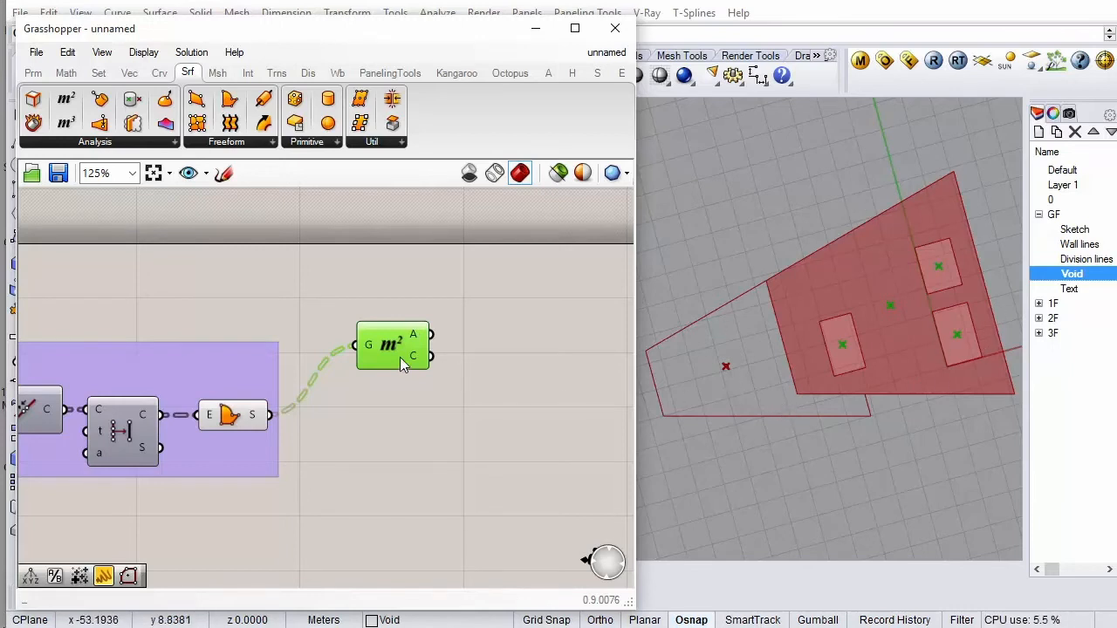
{"action": "left_click_drag", "start_coordinate": [399, 357], "coordinate": [400, 345]}
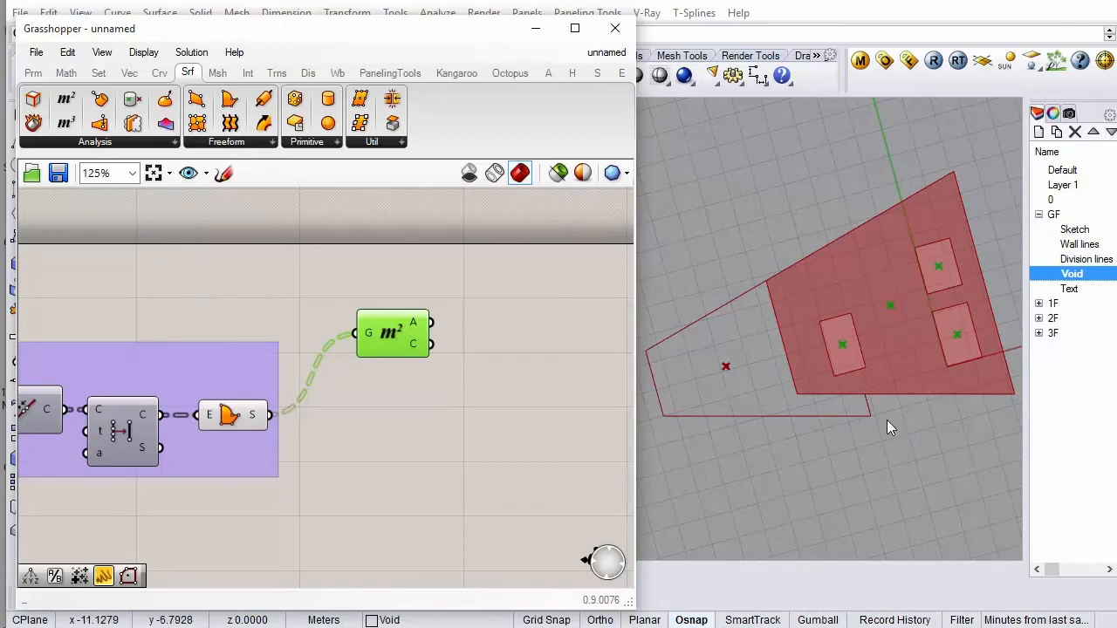
{"action": "left_click", "coordinate": [349, 432]}
{"action": "left_click", "coordinate": [400, 336]}
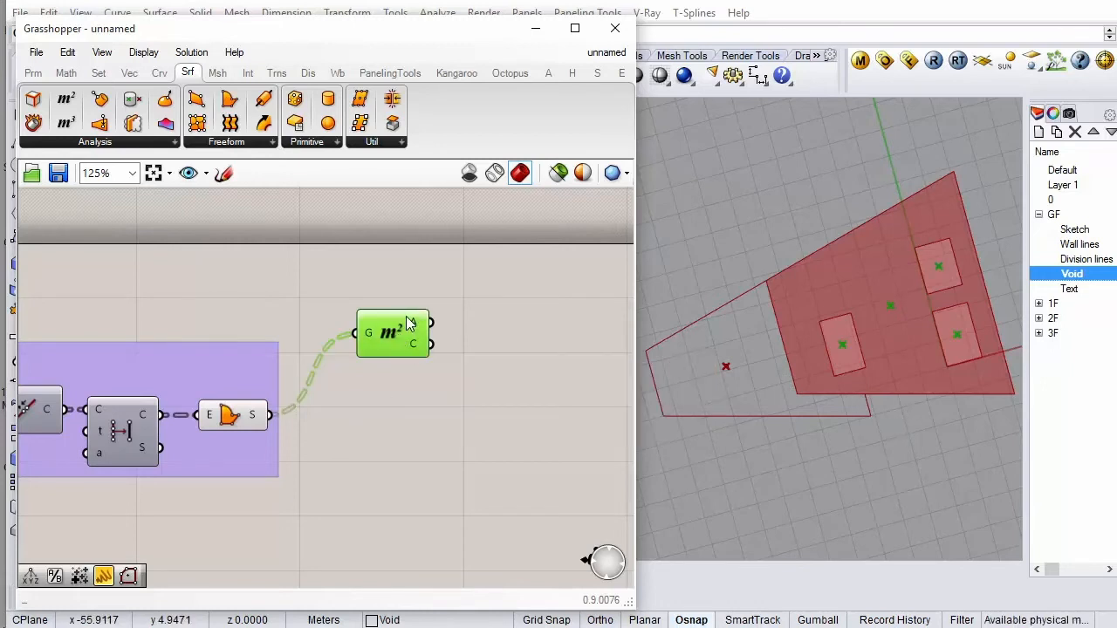
{"action": "left_click", "coordinate": [429, 366]}
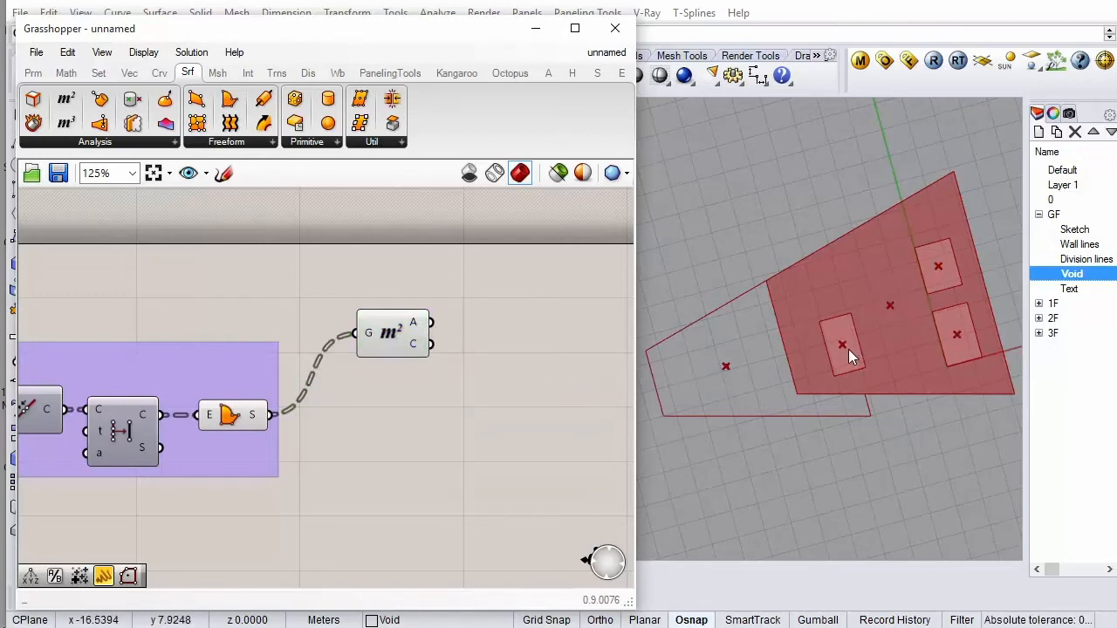
Move the western inner rectangle over the large room's centroid, and shift it back west clear of that centroid
{"action": "left_click", "coordinate": [916, 424]}
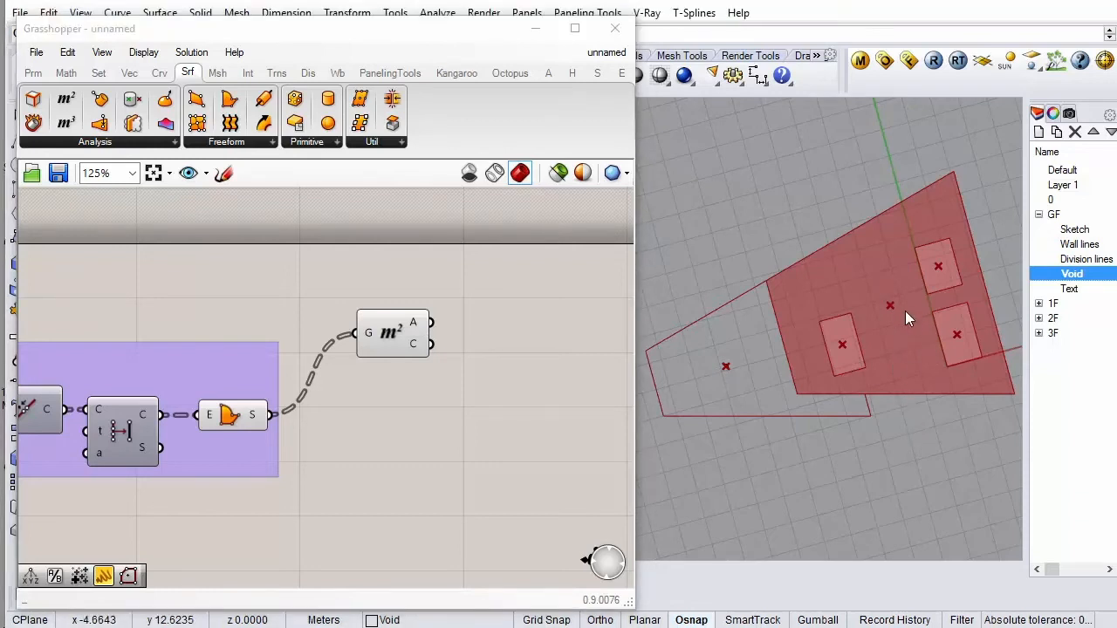
{"action": "scroll", "coordinate": [883, 305], "scroll_direction": "up", "scroll_amount": 3}
{"action": "left_click", "coordinate": [830, 355]}
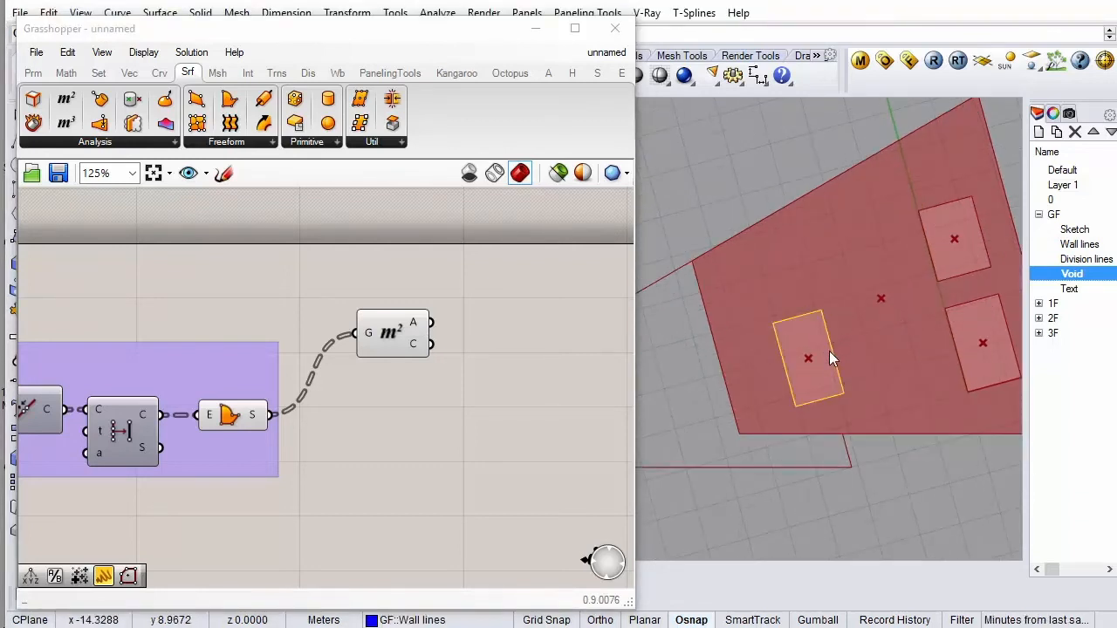
{"action": "left_click_drag", "start_coordinate": [842, 385], "coordinate": [918, 348]}
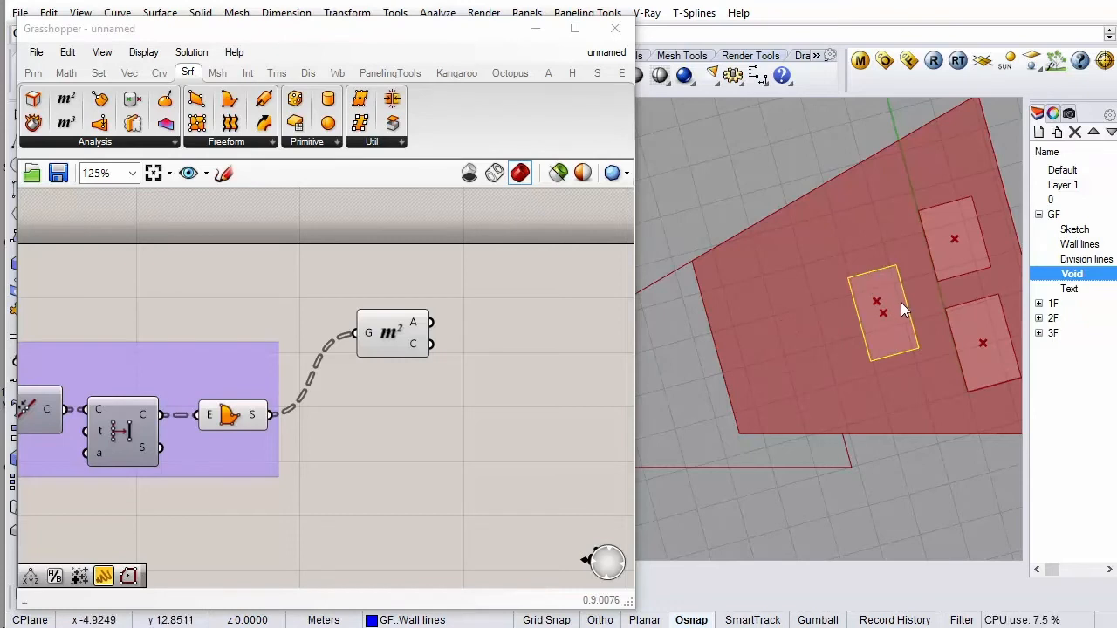
{"action": "left_click_drag", "start_coordinate": [910, 308], "coordinate": [830, 322]}
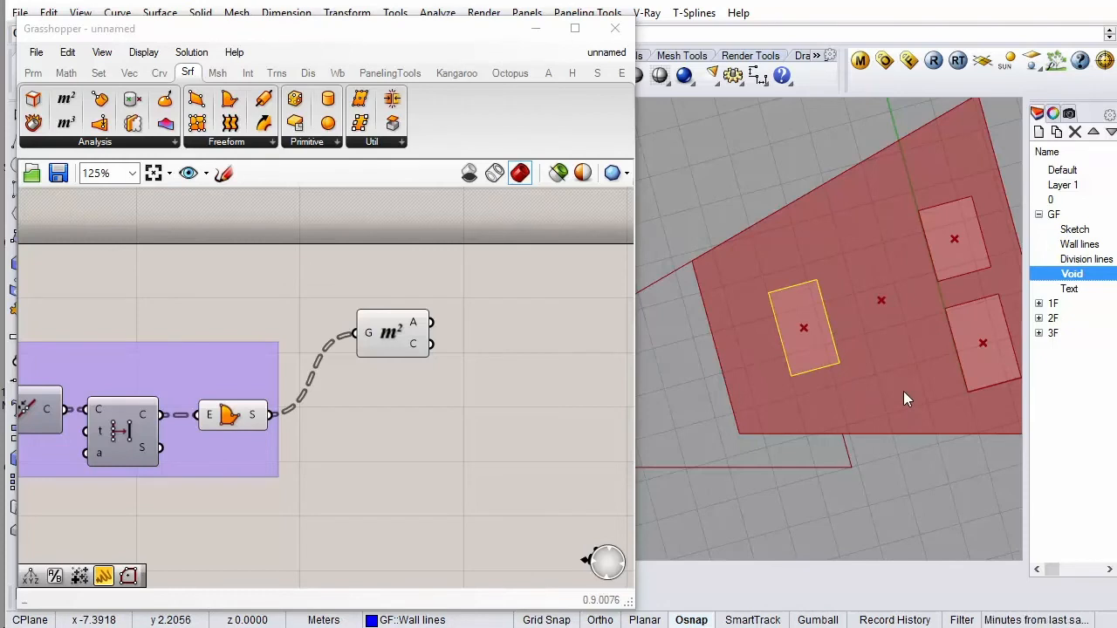
Delete the Area component from the definition
{"action": "left_click", "coordinate": [392, 338]}
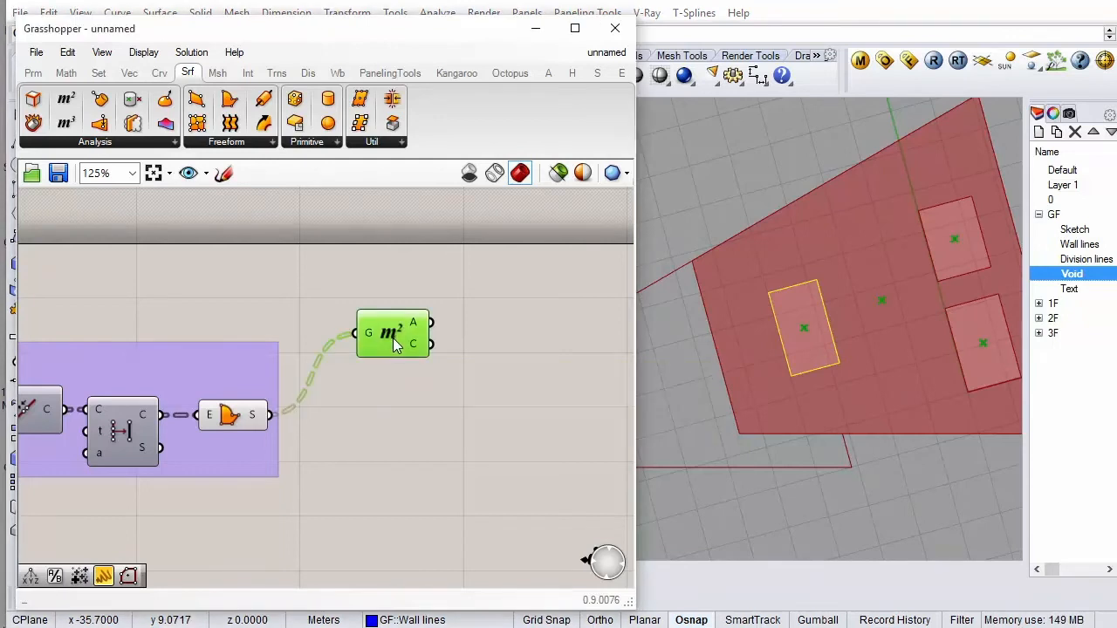
{"action": "left_click_drag", "start_coordinate": [393, 336], "coordinate": [396, 351]}
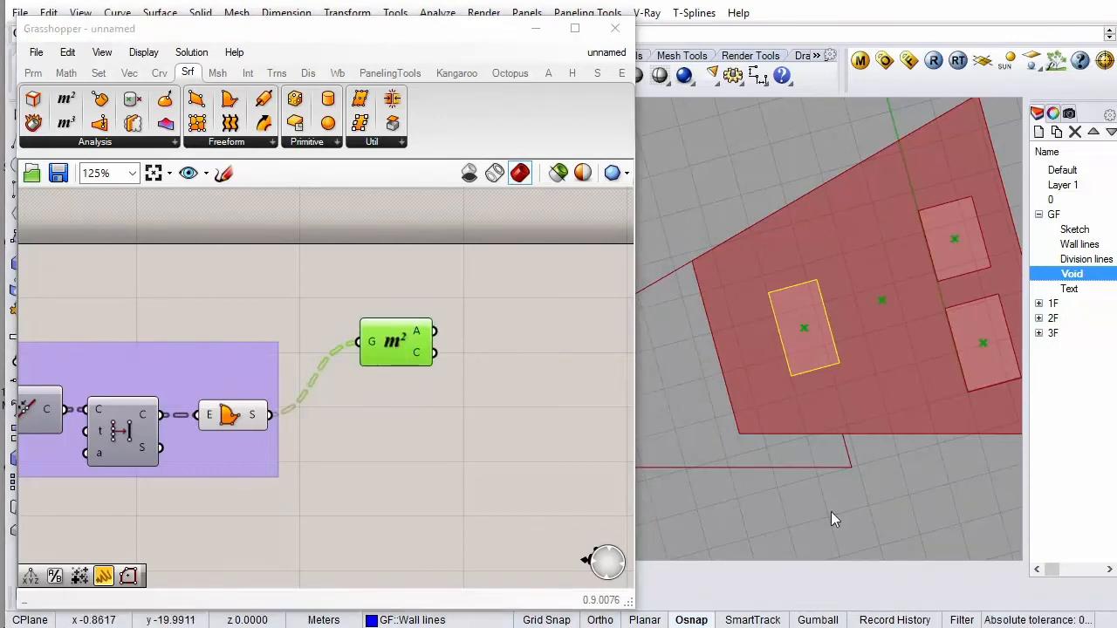
{"action": "left_click", "coordinate": [399, 340]}
{"action": "key", "text": "Delete"}
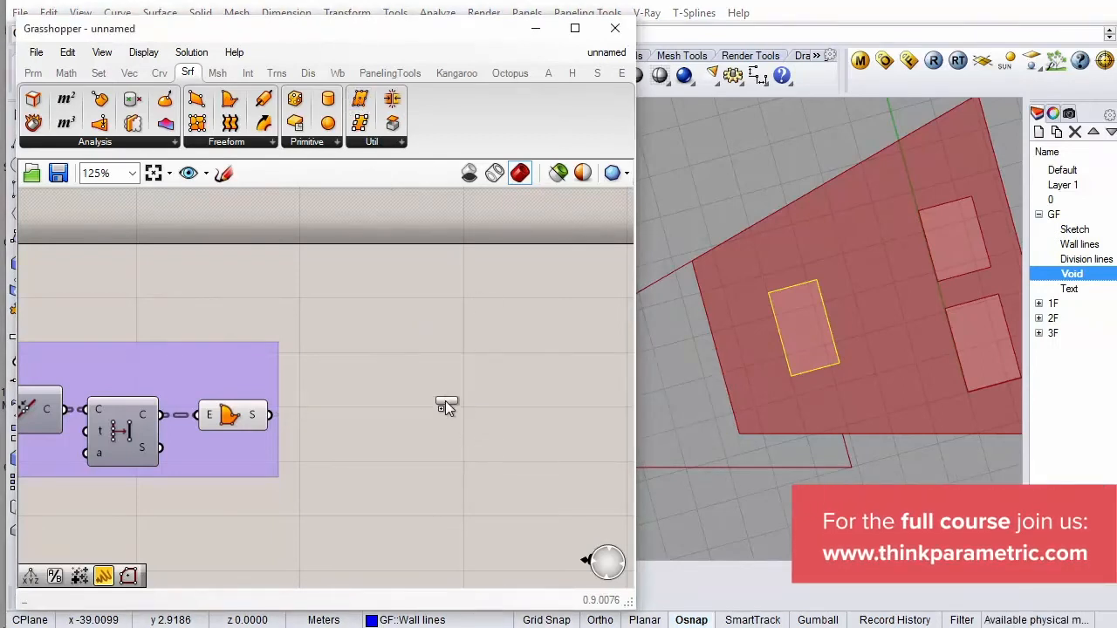
Add a Divide Surface component, feed it the boundary surfaces and check its U and V count inputs
{"action": "left_click_drag", "start_coordinate": [442, 402], "coordinate": [442, 402]}
{"action": "left_click_drag", "start_coordinate": [271, 415], "coordinate": [452, 442]}
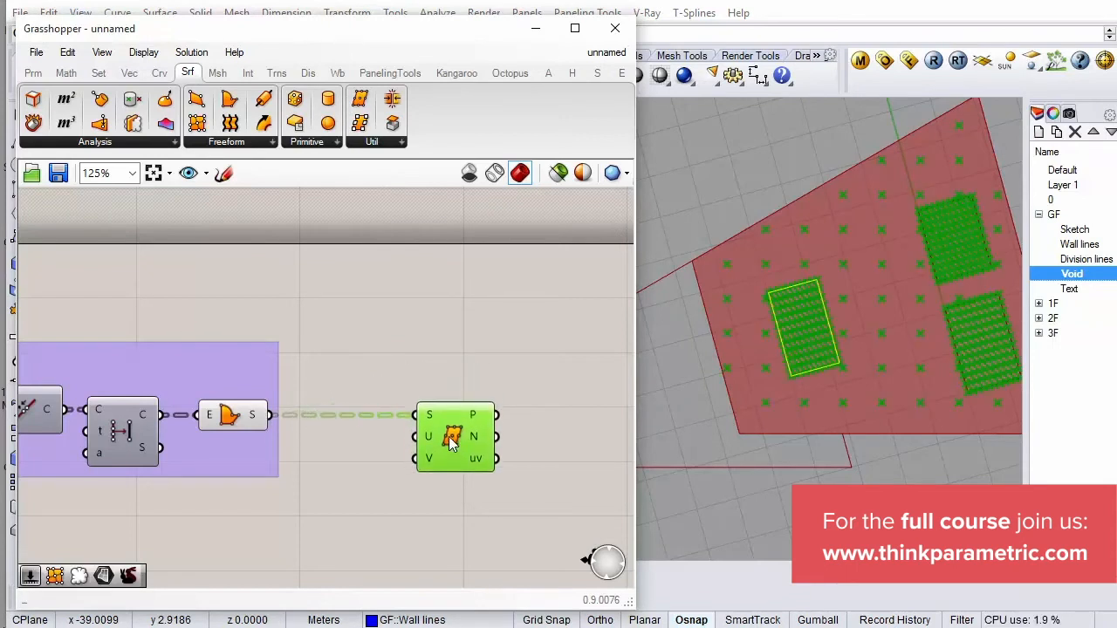
{"action": "mouse_move", "coordinate": [426, 435]}
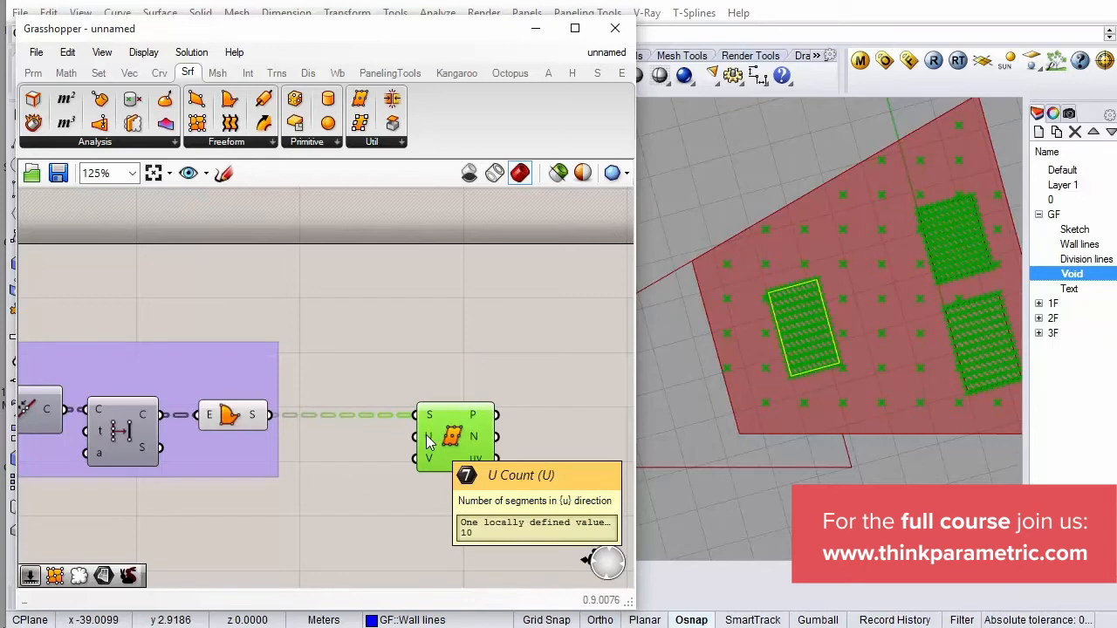
{"action": "mouse_move", "coordinate": [425, 463]}
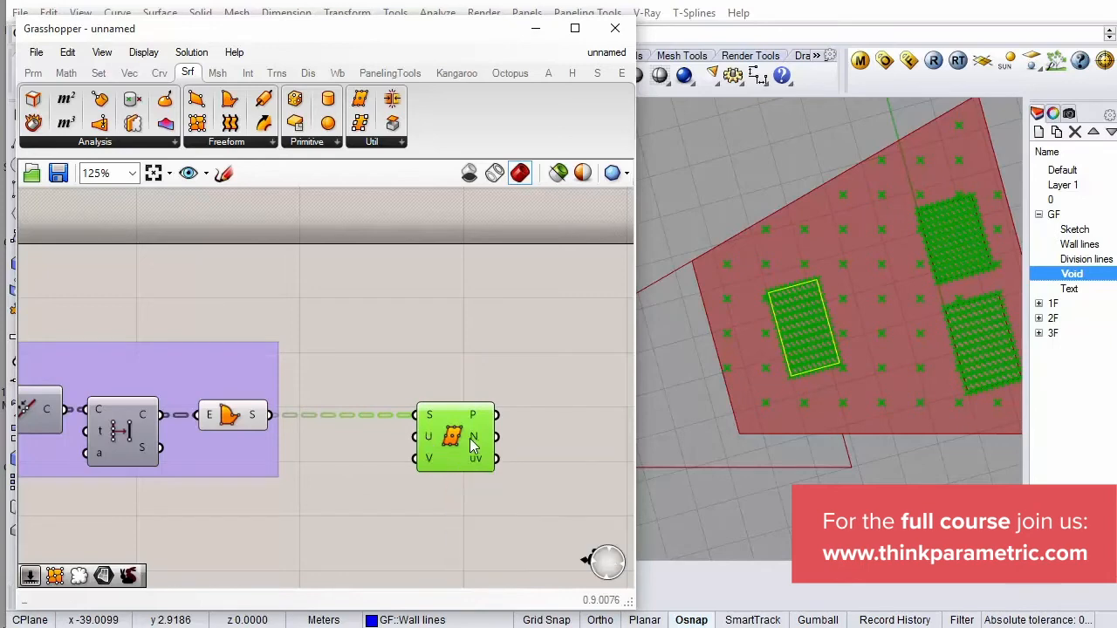
Reposition the Divide Surface component beside the boundary surfaces and check its Points output
{"action": "left_click_drag", "start_coordinate": [473, 444], "coordinate": [451, 442]}
{"action": "mouse_move", "coordinate": [452, 442]}
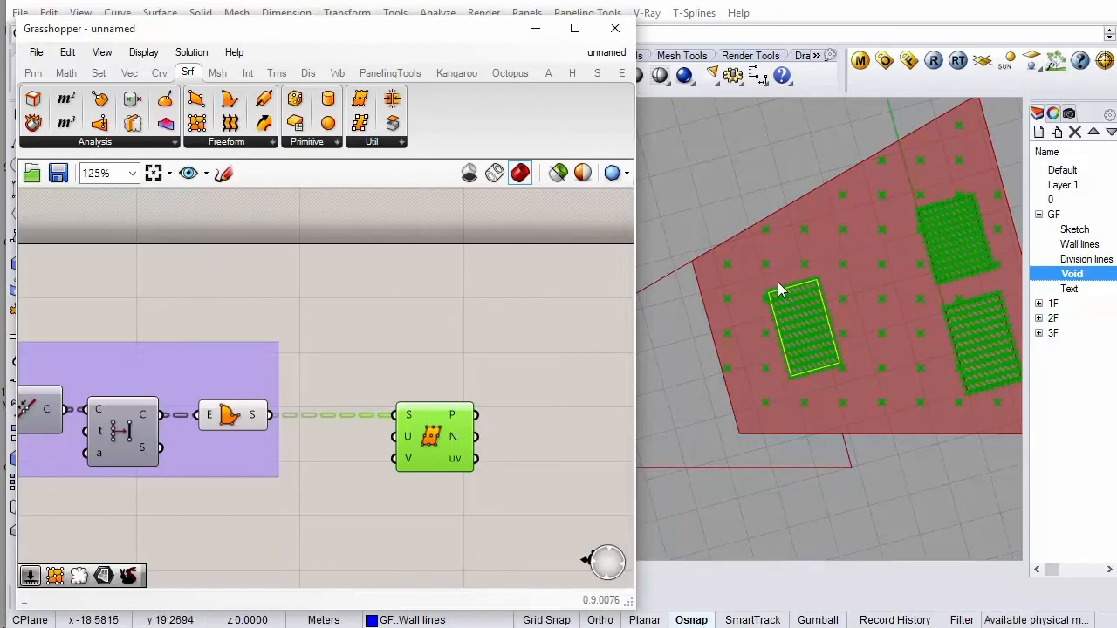
{"action": "left_click_drag", "start_coordinate": [425, 454], "coordinate": [412, 488]}
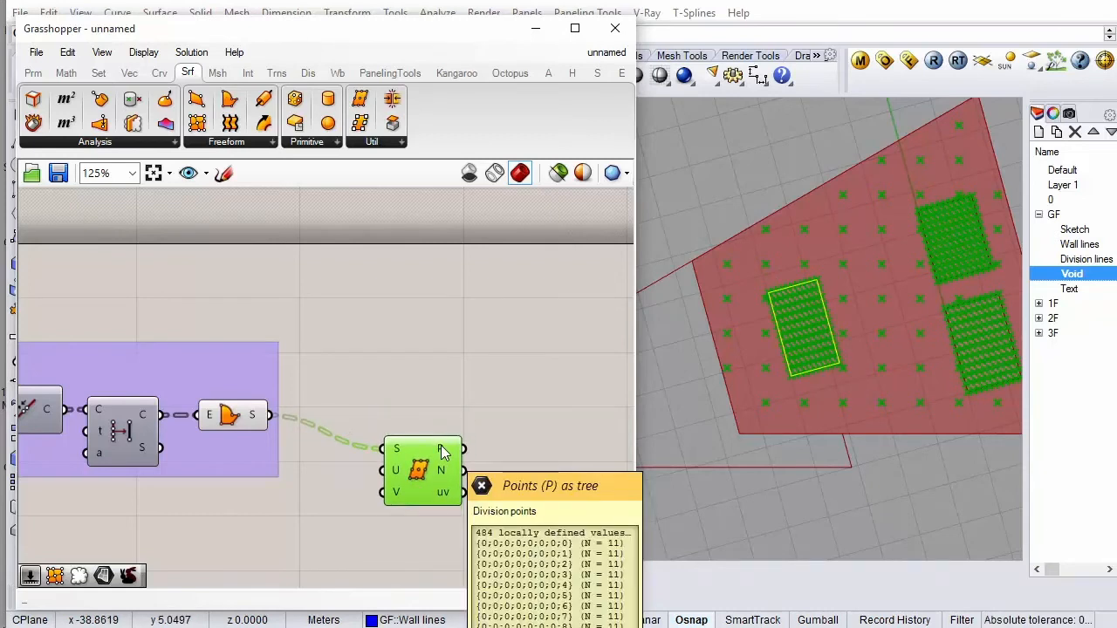
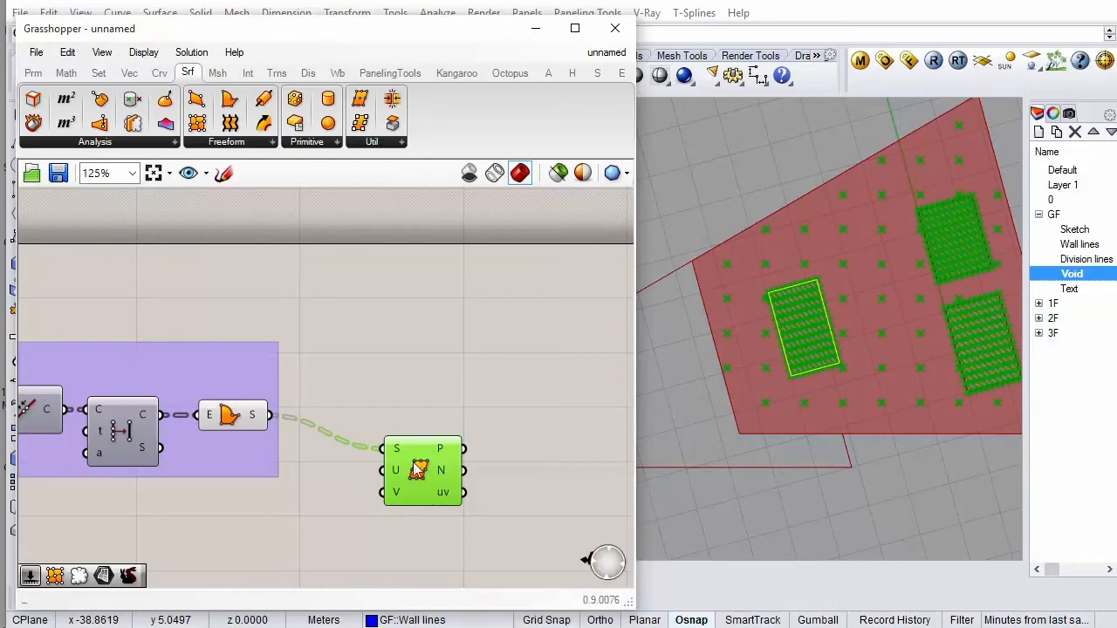
{"action": "right_click", "coordinate": [449, 453]}
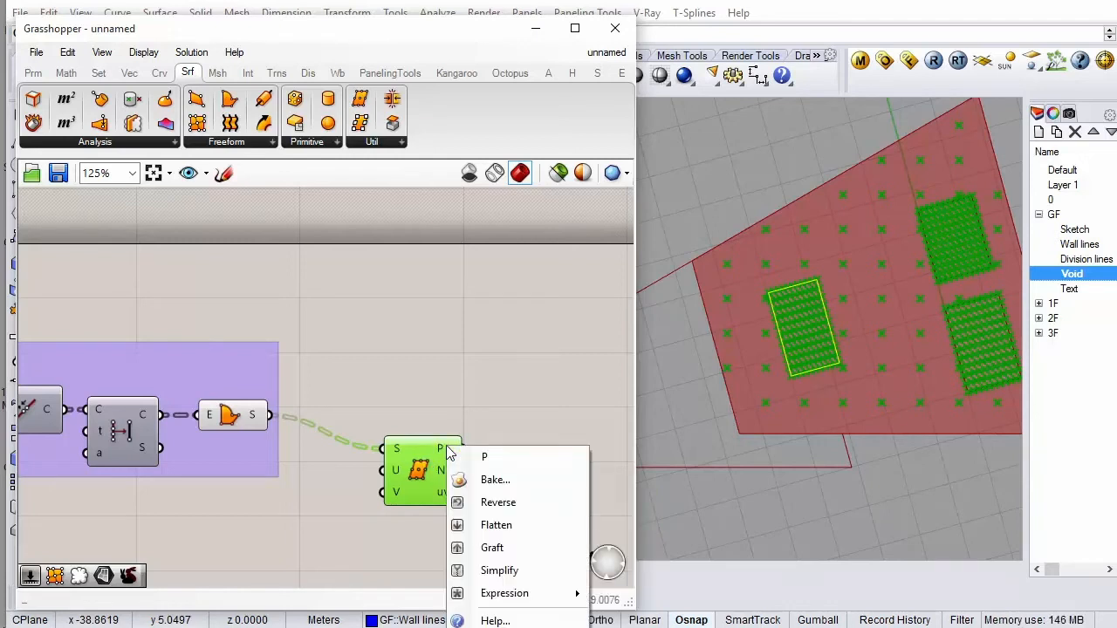
{"action": "left_click", "coordinate": [253, 419]}
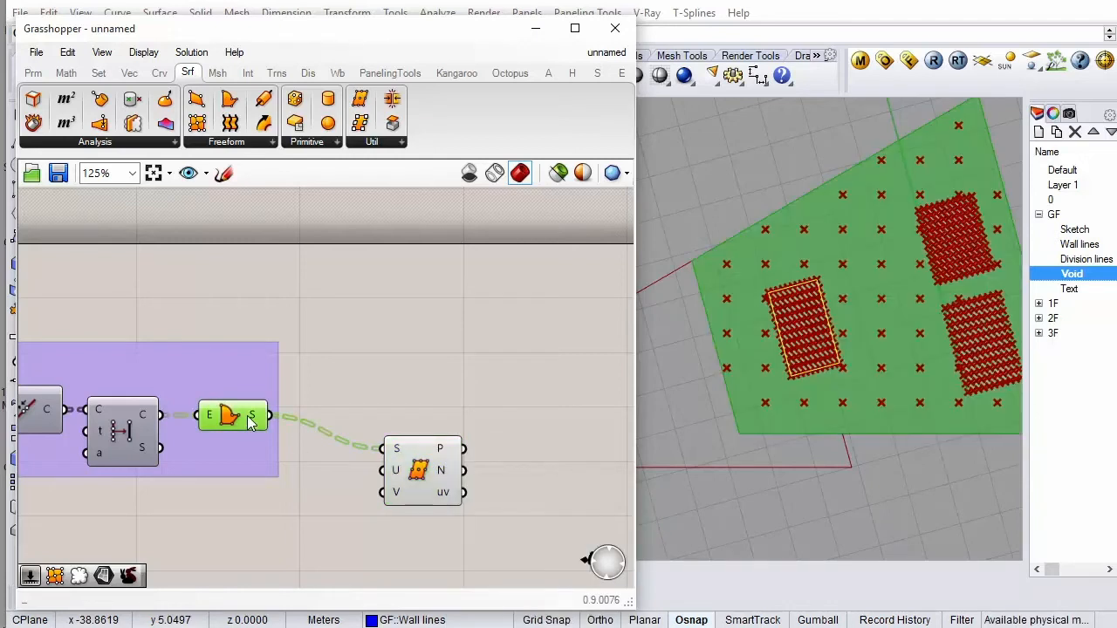
{"action": "left_click_drag", "start_coordinate": [421, 497], "coordinate": [387, 489]}
{"action": "left_click", "coordinate": [427, 394]}
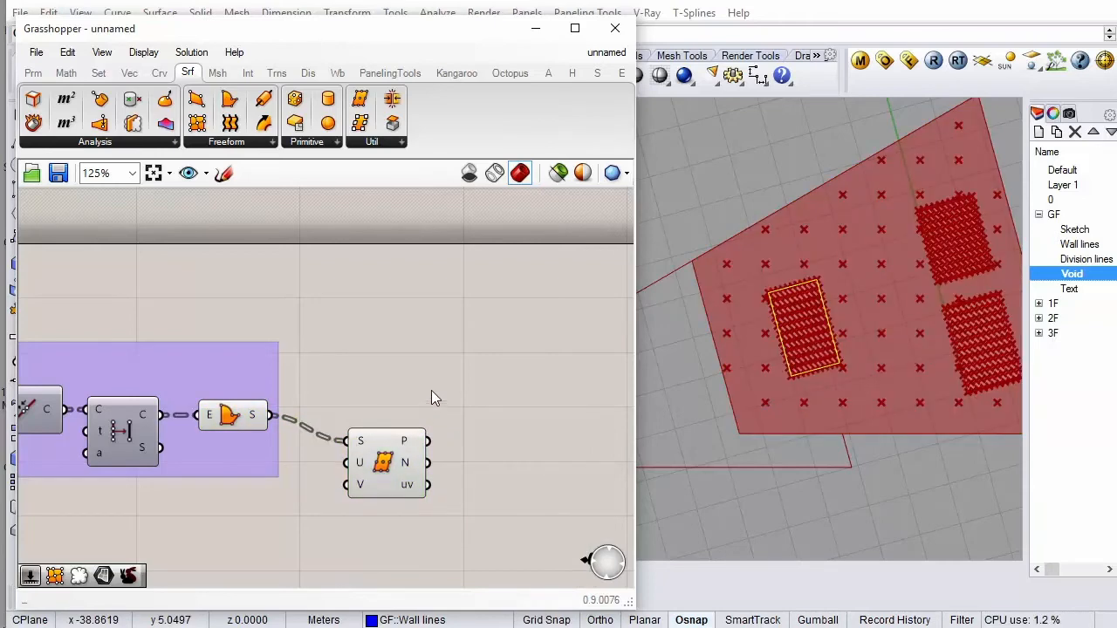
Add a Shift Paths component, feed it the Divide Surface points and check its shifted data tree
{"action": "left_click", "coordinate": [389, 145]}
{"action": "left_click", "coordinate": [98, 72]}
{"action": "left_click", "coordinate": [423, 144]}
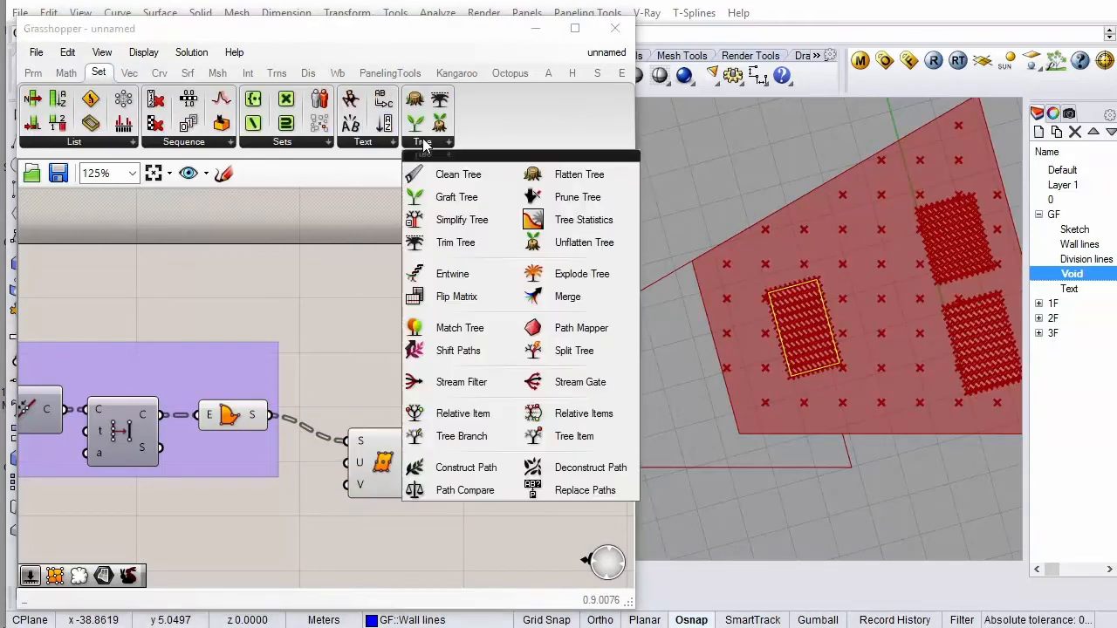
{"action": "left_click_drag", "start_coordinate": [458, 350], "coordinate": [501, 449]}
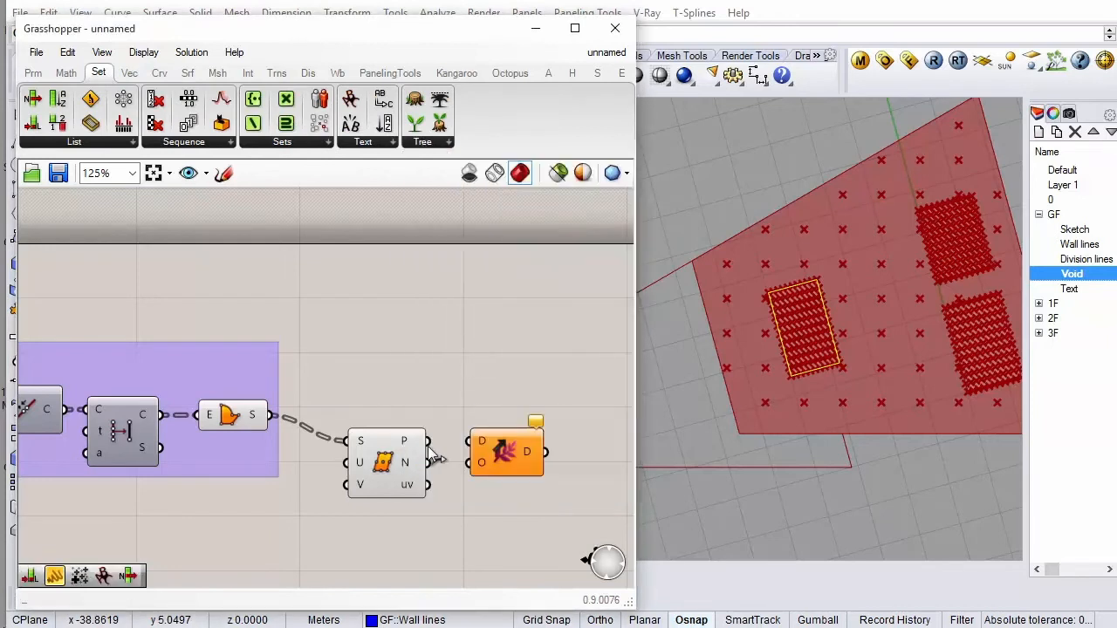
{"action": "left_click_drag", "start_coordinate": [429, 441], "coordinate": [467, 445]}
{"action": "mouse_move", "coordinate": [534, 451]}
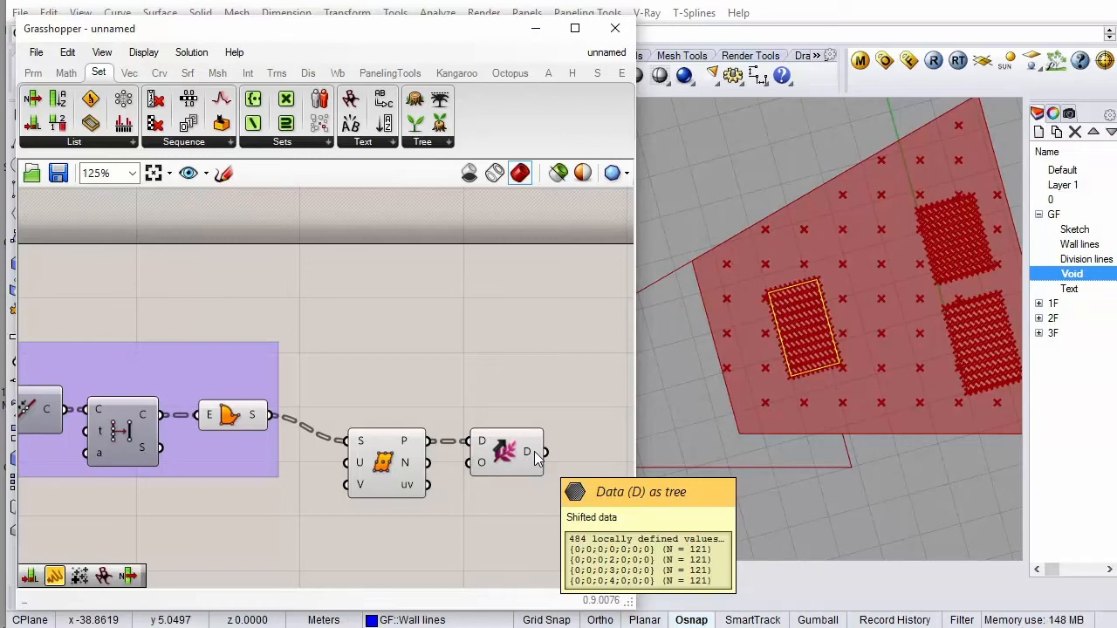
{"action": "left_click", "coordinate": [250, 407]}
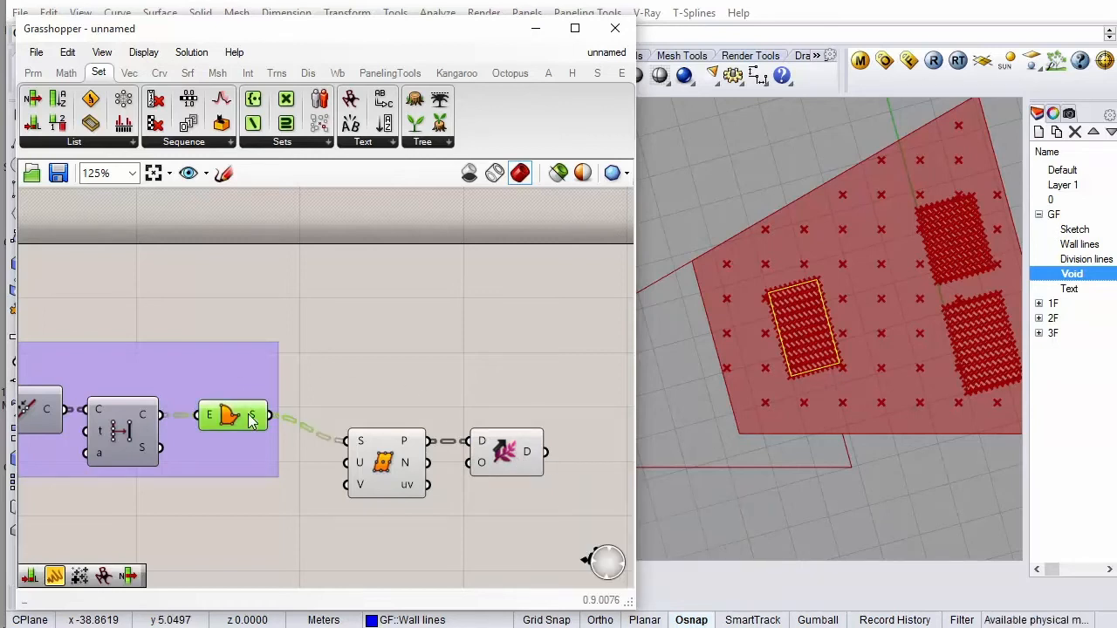
{"action": "left_click", "coordinate": [498, 454]}
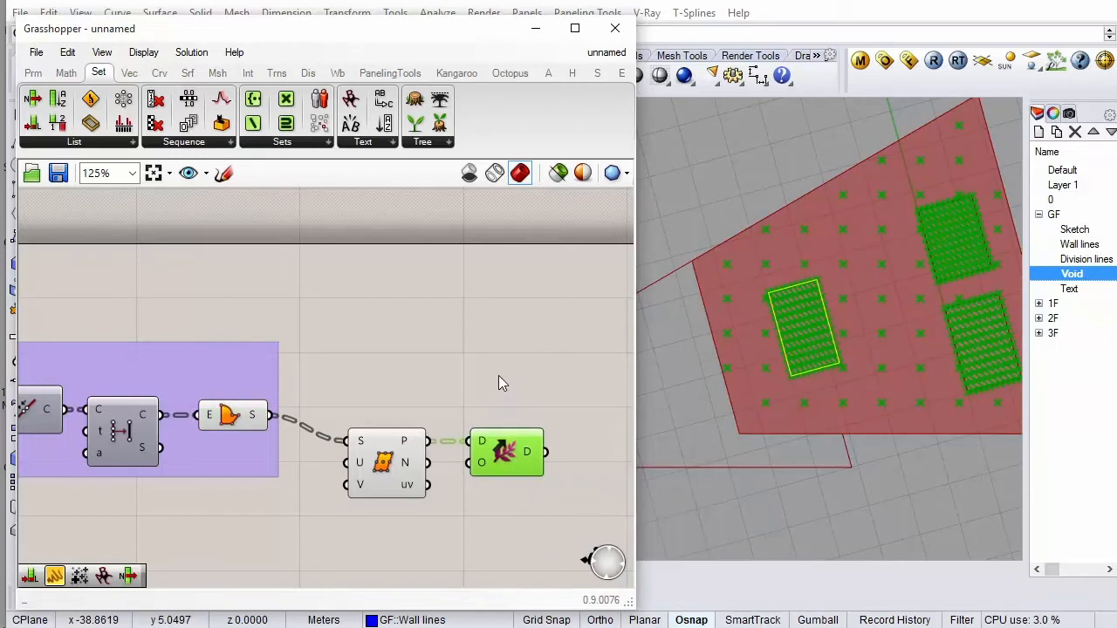
Add a Curve Closest Point component fed by the shifted points and the boundary surfaces, and check its Distance output
{"action": "left_click", "coordinate": [161, 75]}
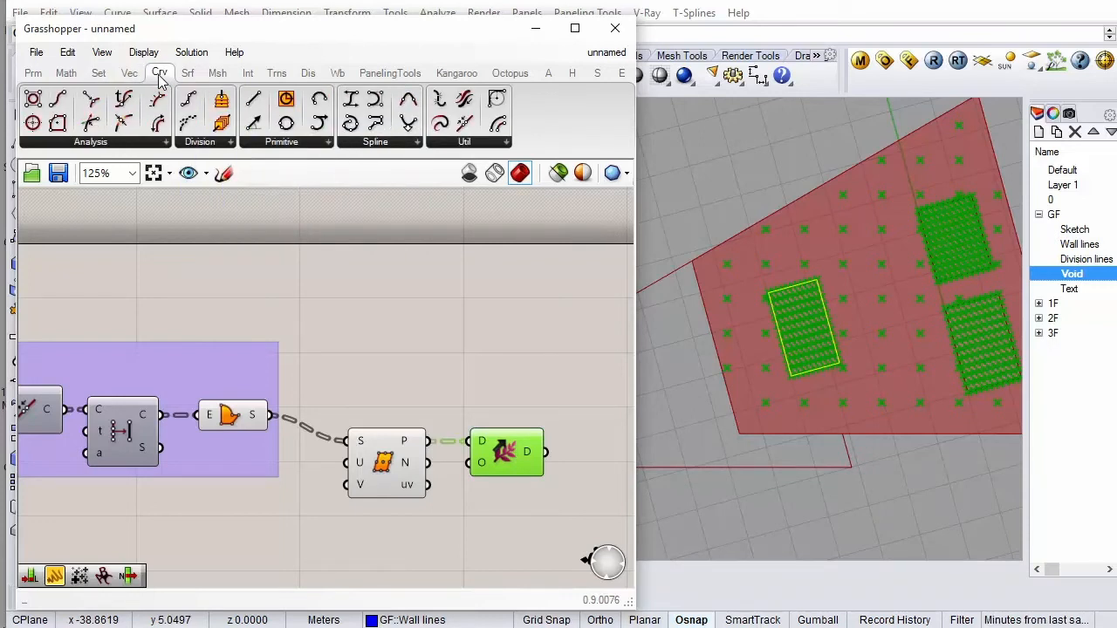
{"action": "left_click_drag", "start_coordinate": [92, 99], "coordinate": [580, 397]}
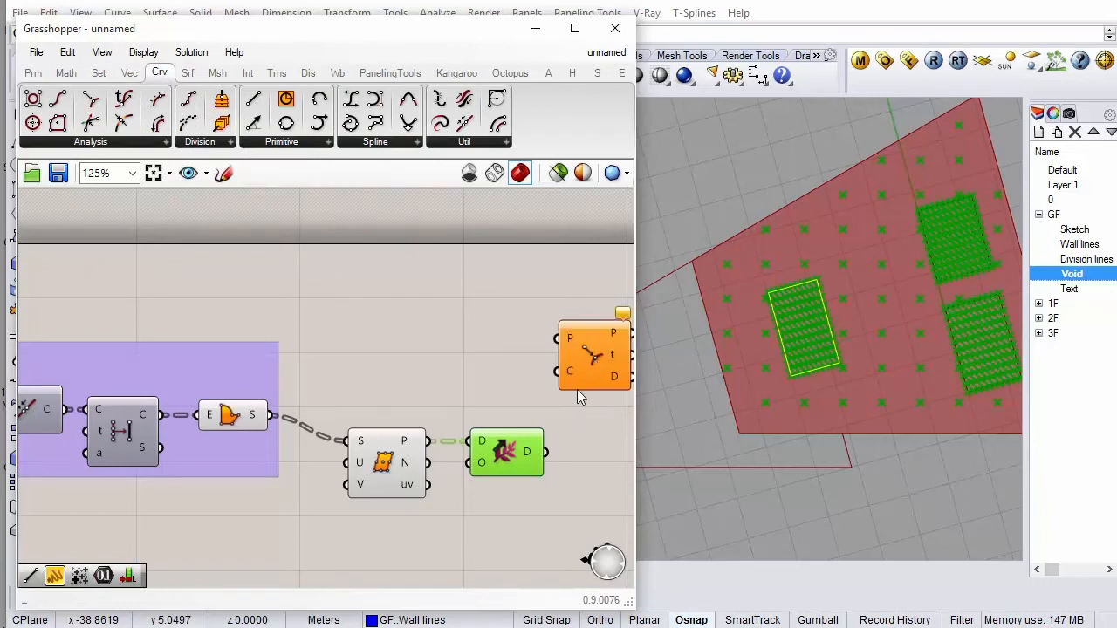
{"action": "left_click_drag", "start_coordinate": [546, 454], "coordinate": [161, 407]}
{"action": "scroll", "coordinate": [169, 410], "scroll_direction": "down", "scroll_amount": 2}
{"action": "scroll", "coordinate": [399, 409], "scroll_direction": "up", "scroll_amount": 2}
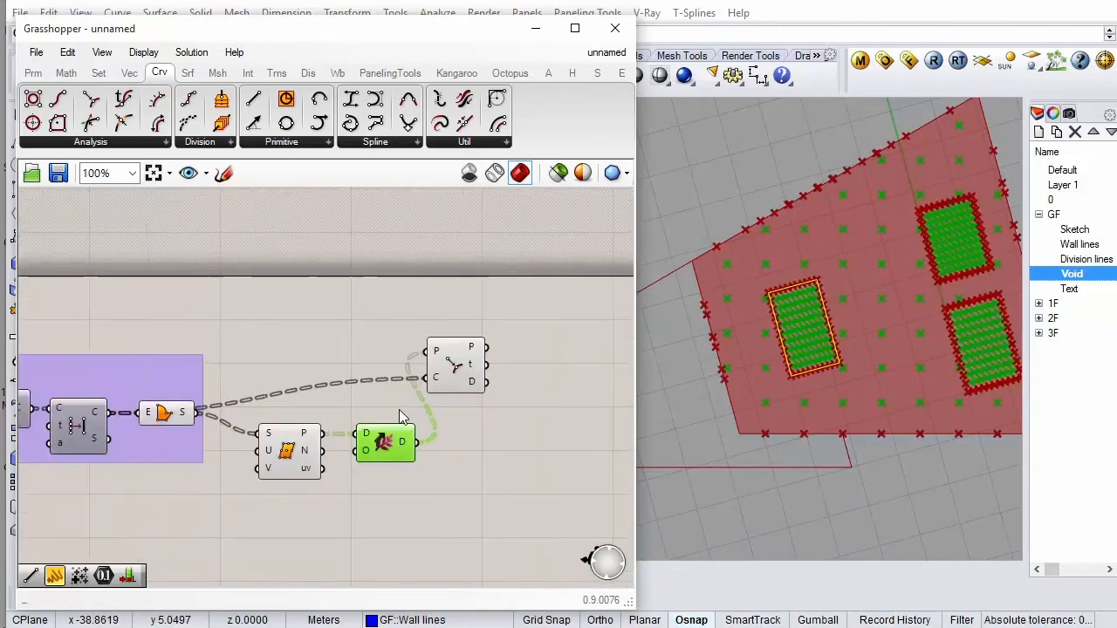
{"action": "left_click_drag", "start_coordinate": [469, 360], "coordinate": [492, 403]}
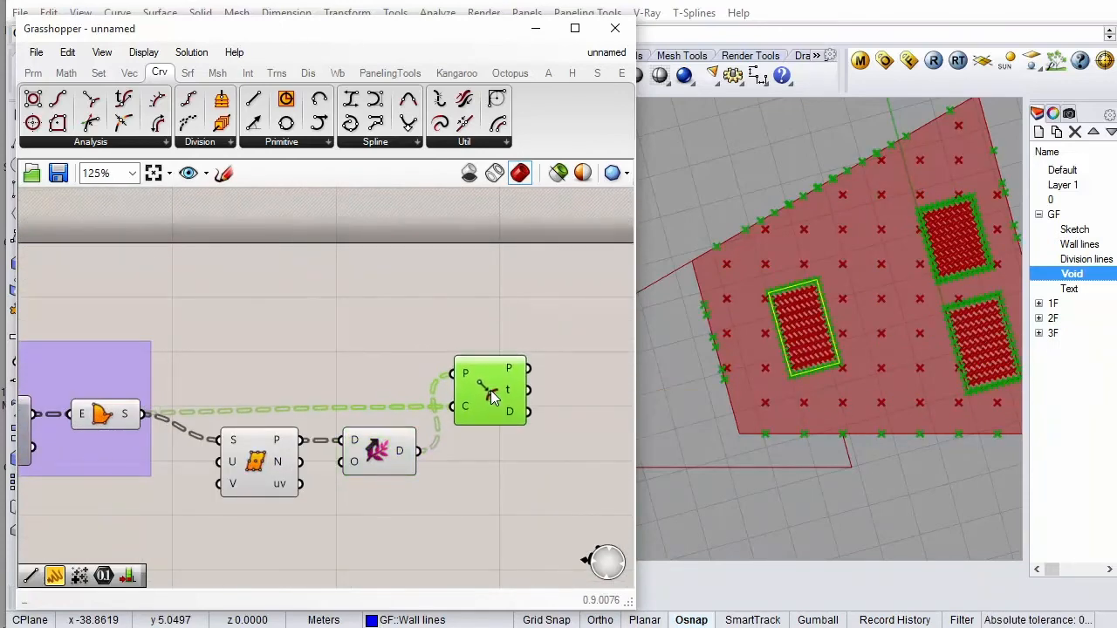
{"action": "mouse_move", "coordinate": [522, 425]}
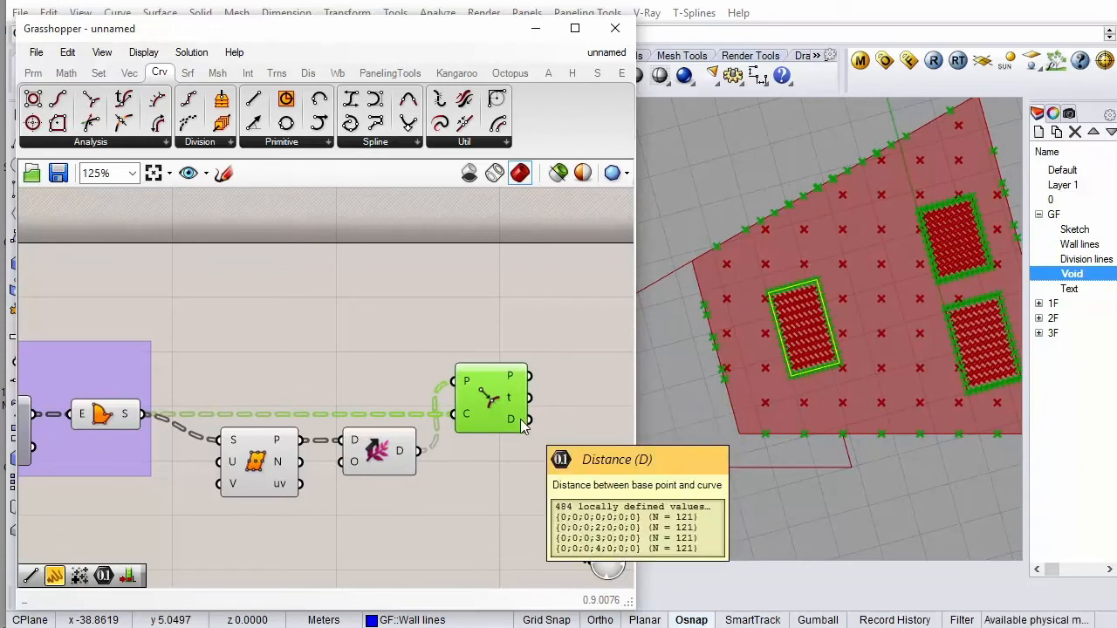
Add a Sort List component, using the closest-point distances as keys and the shifted points as the values to sort
{"action": "left_click", "coordinate": [101, 73]}
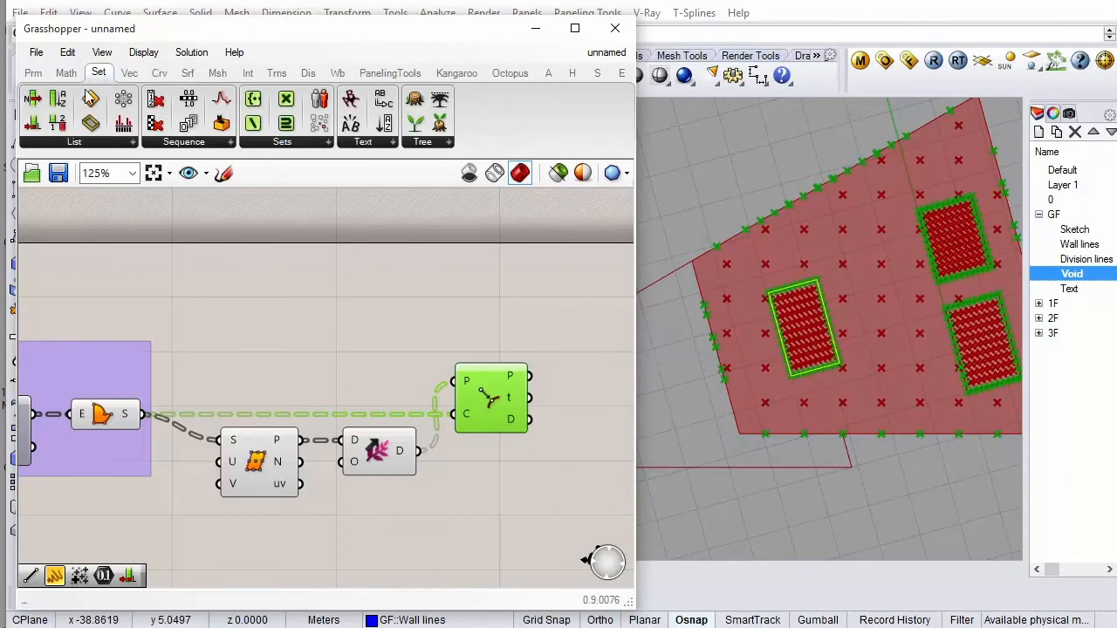
{"action": "left_click", "coordinate": [60, 102]}
{"action": "scroll", "coordinate": [195, 285], "scroll_direction": "down", "scroll_amount": 1}
{"action": "scroll", "coordinate": [529, 407], "scroll_direction": "up", "scroll_amount": 1}
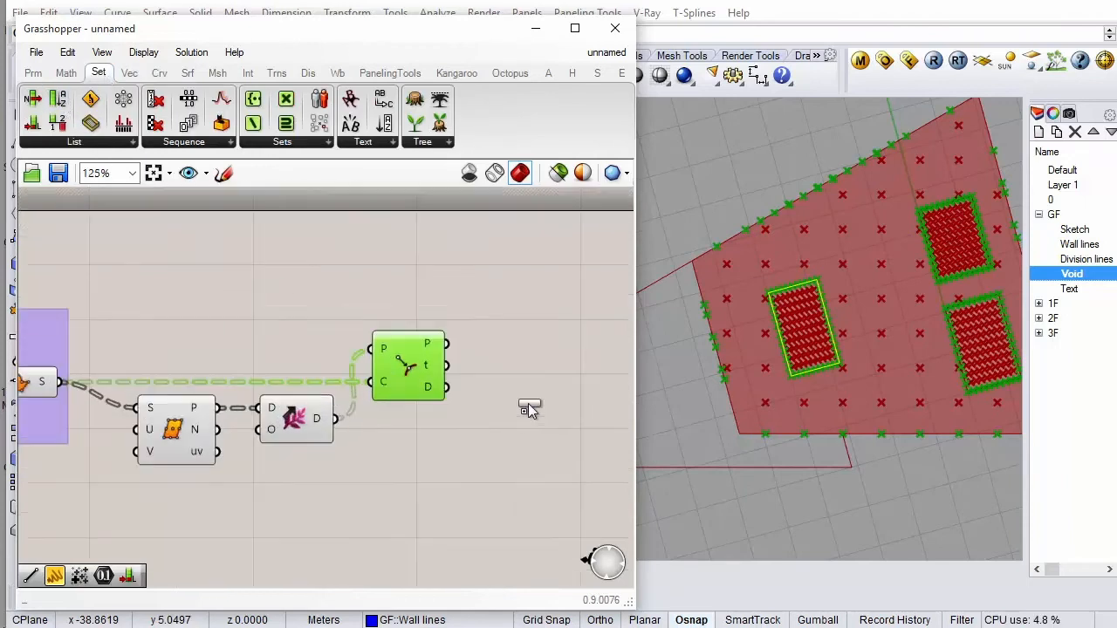
{"action": "left_click", "coordinate": [528, 410]}
{"action": "left_click_drag", "start_coordinate": [447, 387], "coordinate": [538, 399]}
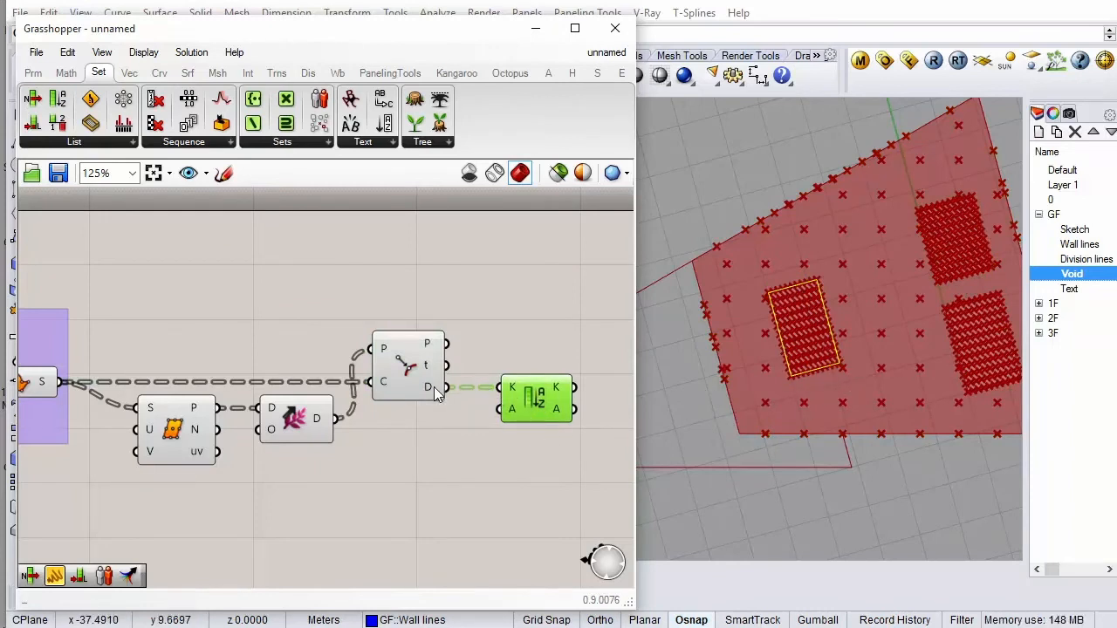
{"action": "mouse_move", "coordinate": [434, 386]}
{"action": "left_click_drag", "start_coordinate": [500, 410], "coordinate": [339, 434]}
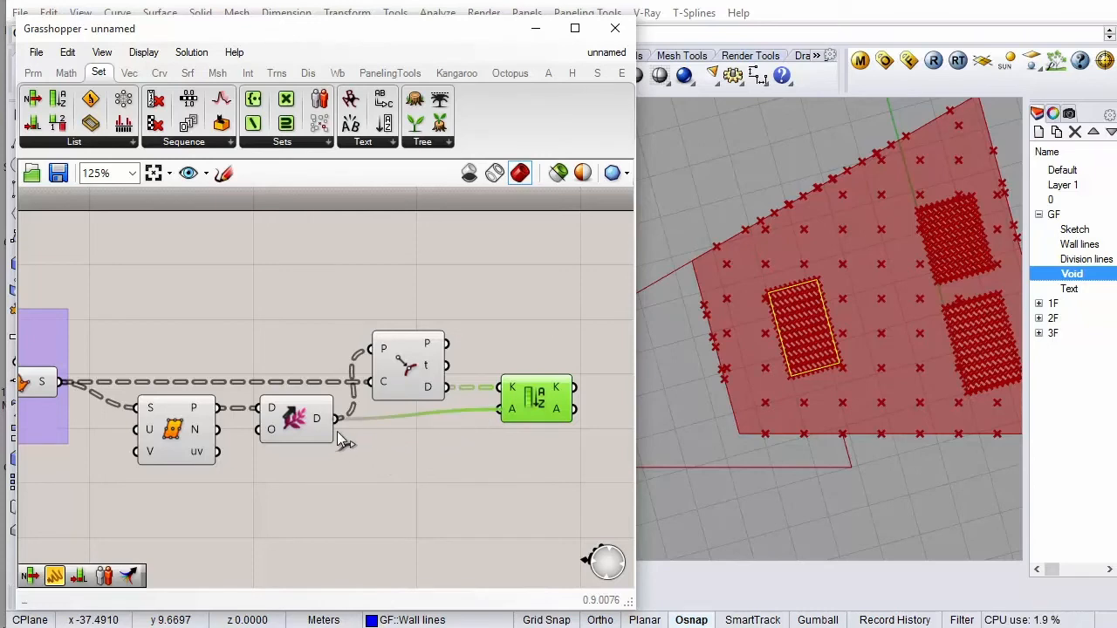
Reverse the sorted points output (A) of the Sort List component and shift the component nearer its inputs
{"action": "left_click_drag", "start_coordinate": [537, 405], "coordinate": [519, 411]}
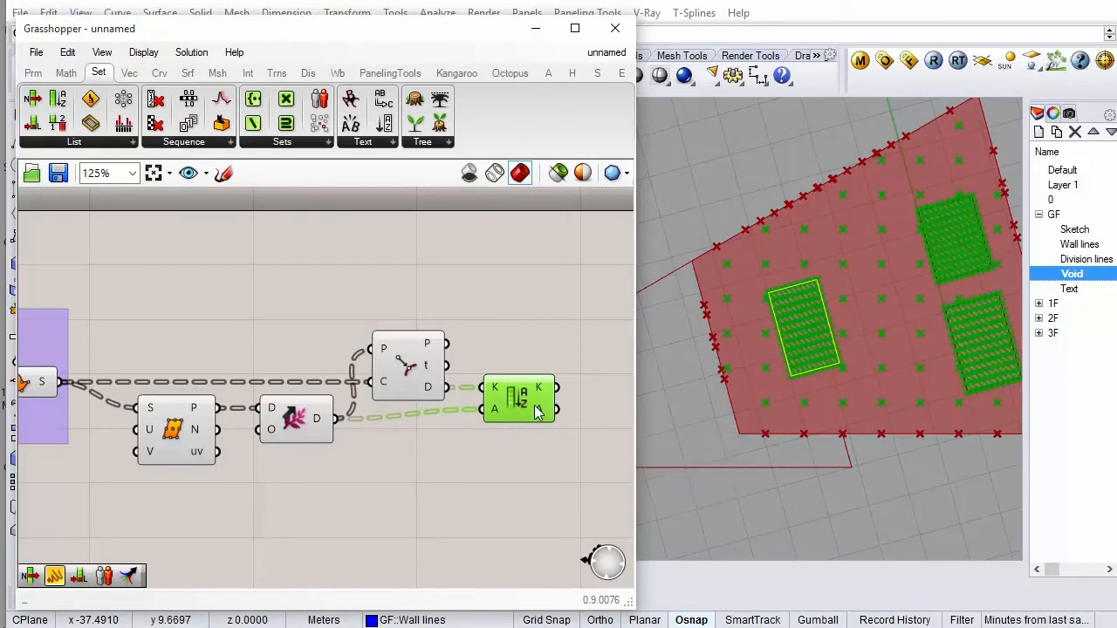
{"action": "right_click", "coordinate": [539, 408]}
{"action": "left_click", "coordinate": [589, 463]}
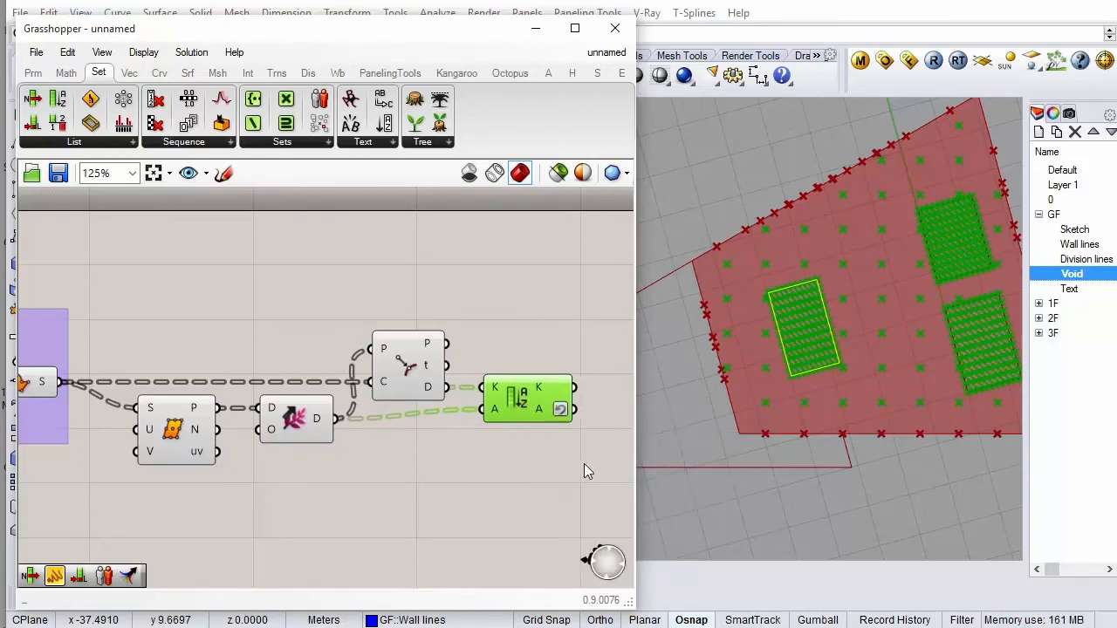
{"action": "left_click_drag", "start_coordinate": [519, 403], "coordinate": [509, 404]}
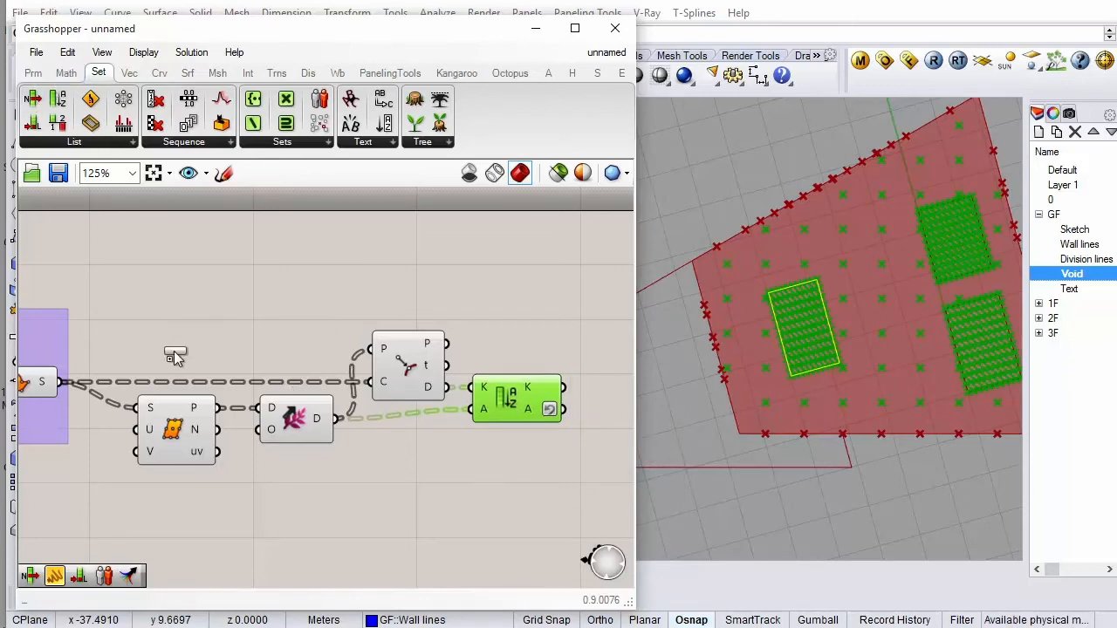
Add a List Item component and connect the reversed sorted points to its list input
{"action": "scroll", "coordinate": [173, 353], "scroll_direction": "down", "scroll_amount": 3}
{"action": "scroll", "coordinate": [444, 391], "scroll_direction": "up", "scroll_amount": 3}
{"action": "left_click", "coordinate": [410, 386]}
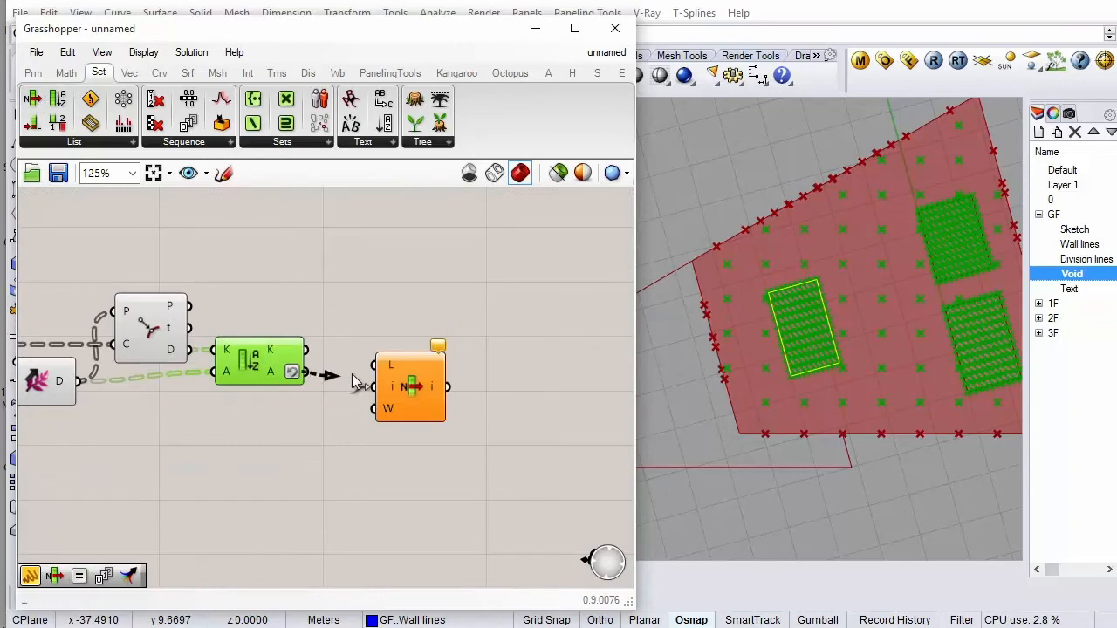
{"action": "left_click_drag", "start_coordinate": [353, 382], "coordinate": [233, 421]}
Turn off the preview of the Divide Surface, Shift Paths, Curve Closest Point and Sort List components
{"action": "scroll", "coordinate": [436, 388], "scroll_direction": "down", "scroll_amount": 4}
{"action": "right_click", "coordinate": [312, 288]}
{"action": "left_click", "coordinate": [367, 321]}
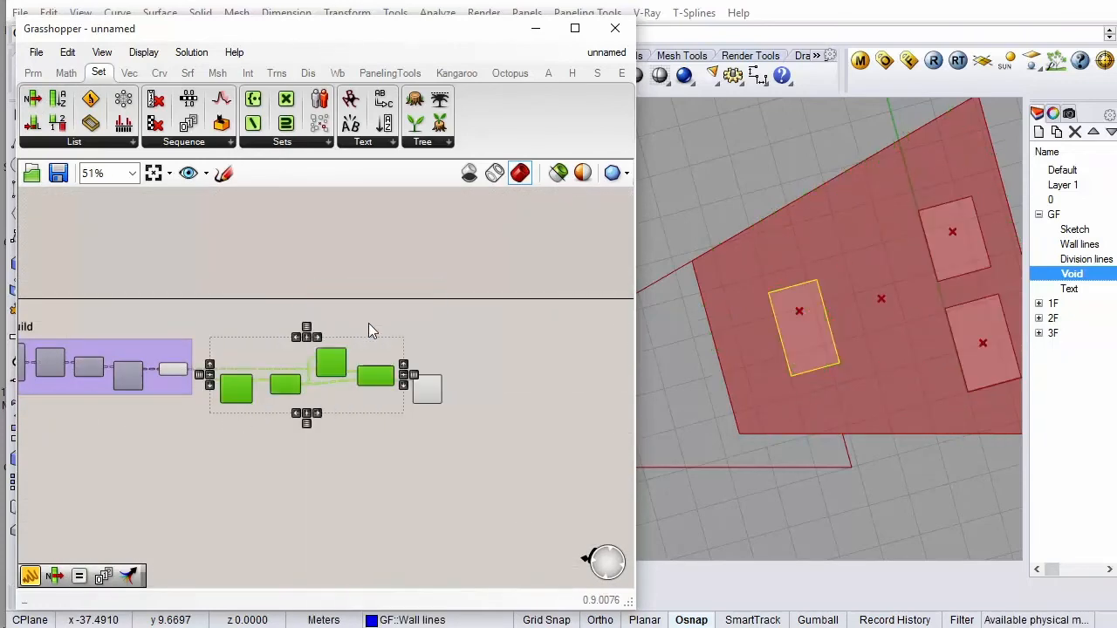
{"action": "left_click", "coordinate": [506, 392]}
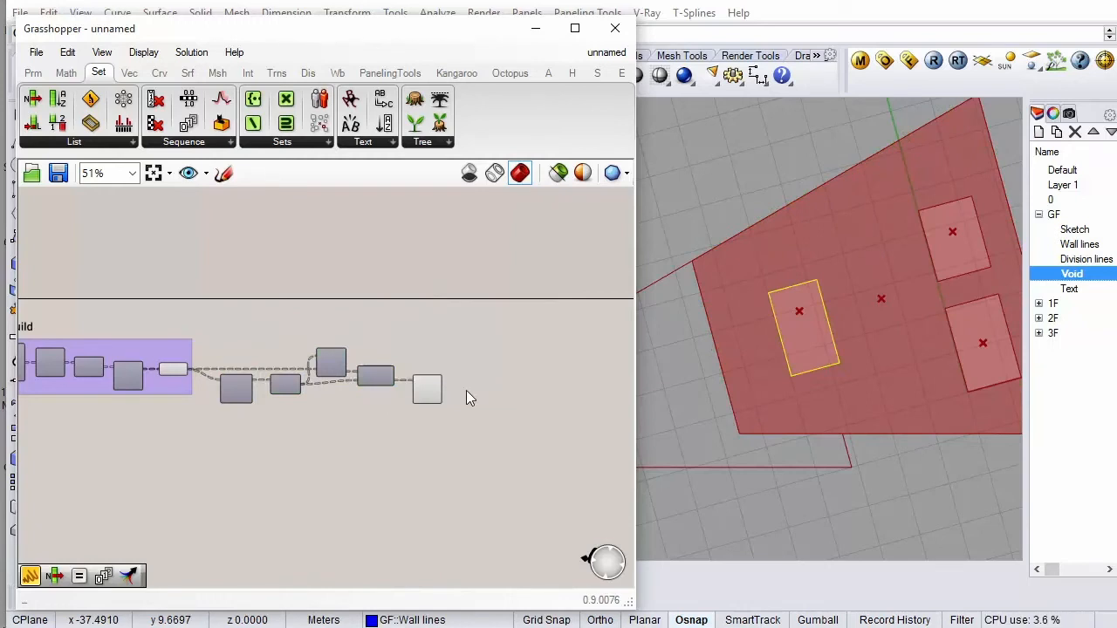
Move the western inner rectangle toward the large room's interior point to test it, and shift it back west
{"action": "left_click", "coordinate": [830, 354]}
{"action": "left_click", "coordinate": [835, 350]}
{"action": "mouse_move", "coordinate": [835, 351]}
{"action": "left_mouse_down"}
{"action": "mouse_move", "coordinate": [906, 331]}
{"action": "mouse_move", "coordinate": [851, 319]}
{"action": "mouse_move", "coordinate": [844, 366]}
{"action": "mouse_move", "coordinate": [882, 362]}
{"action": "mouse_move", "coordinate": [899, 323]}
{"action": "left_mouse_up"}
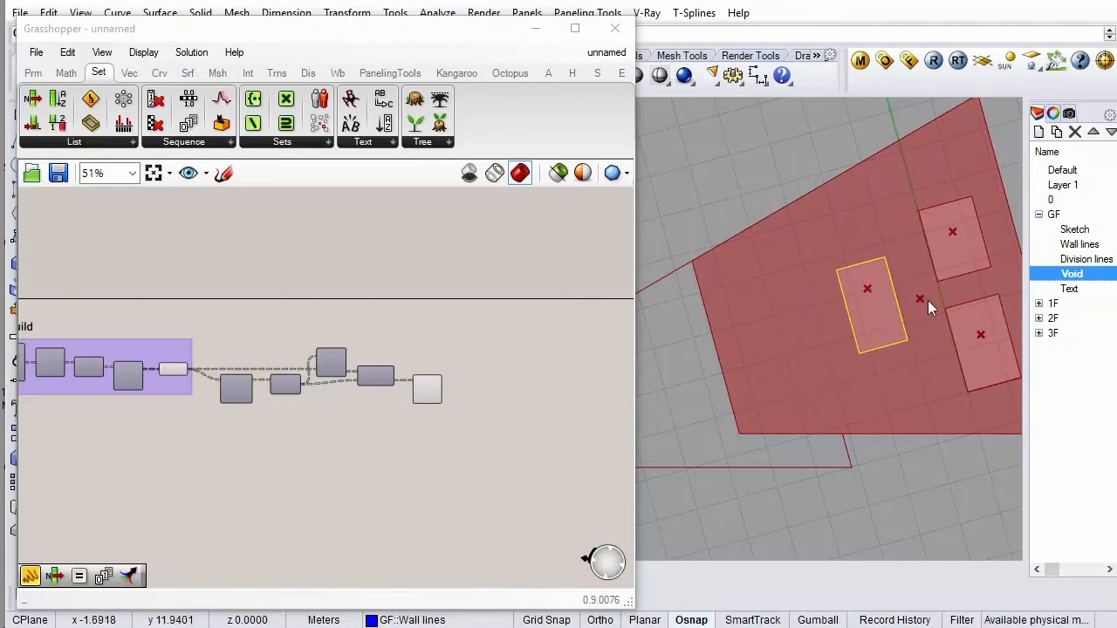
{"action": "left_click_drag", "start_coordinate": [903, 339], "coordinate": [828, 357]}
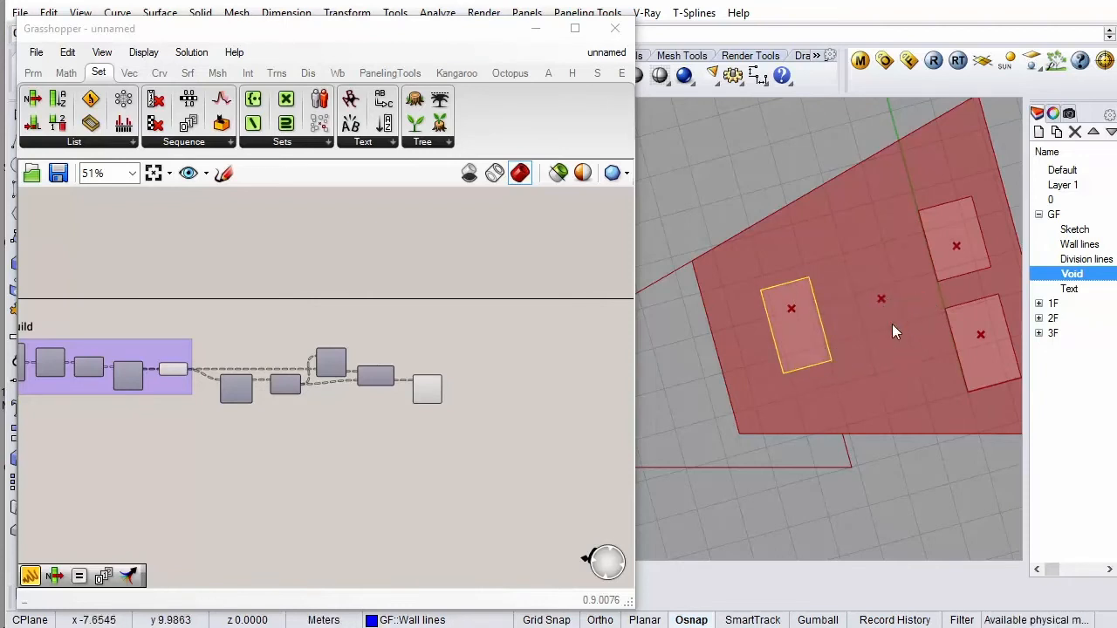
Try moving the northeastern inner rectangle west toward the large room's interior point twice, undoing each move
{"action": "left_click", "coordinate": [934, 273]}
{"action": "left_click_drag", "start_coordinate": [929, 268], "coordinate": [904, 264]}
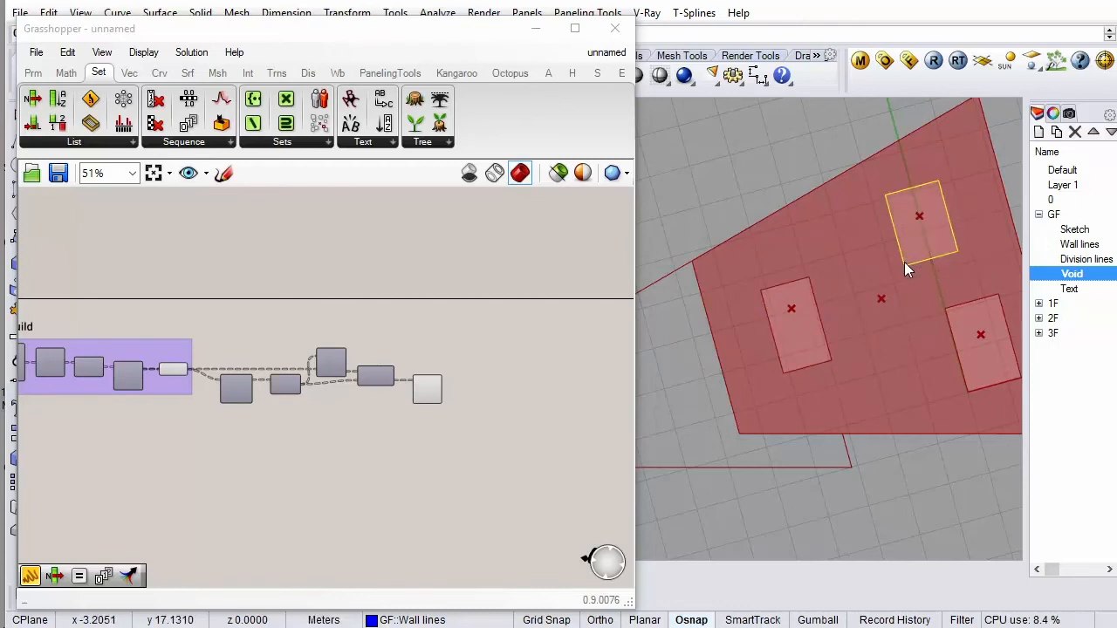
{"action": "key", "text": "ctrl+z"}
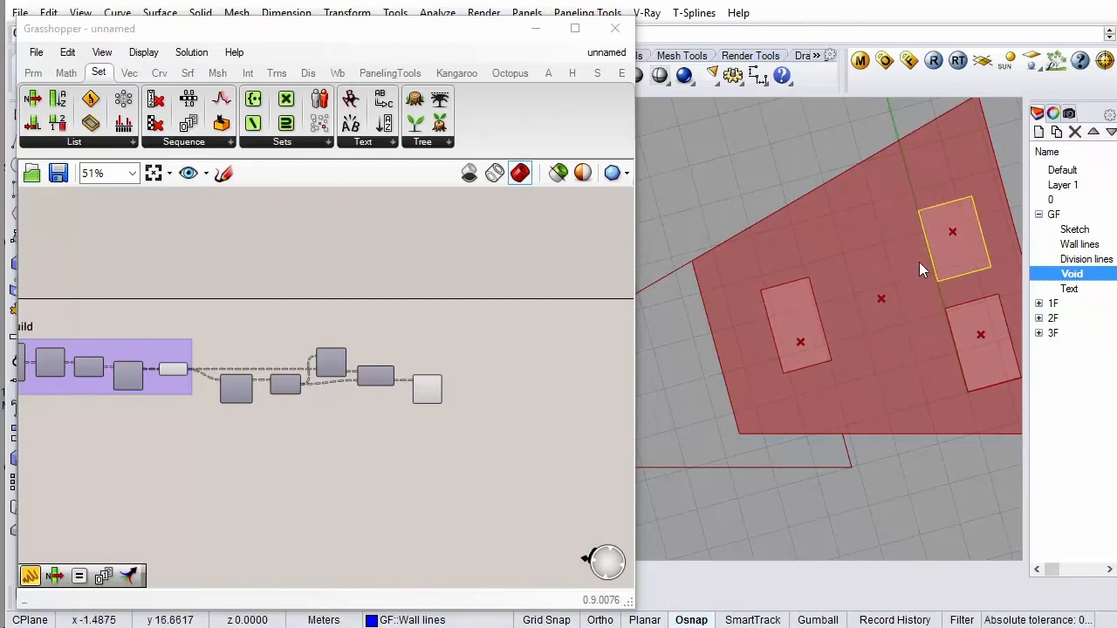
{"action": "left_click_drag", "start_coordinate": [932, 265], "coordinate": [875, 294]}
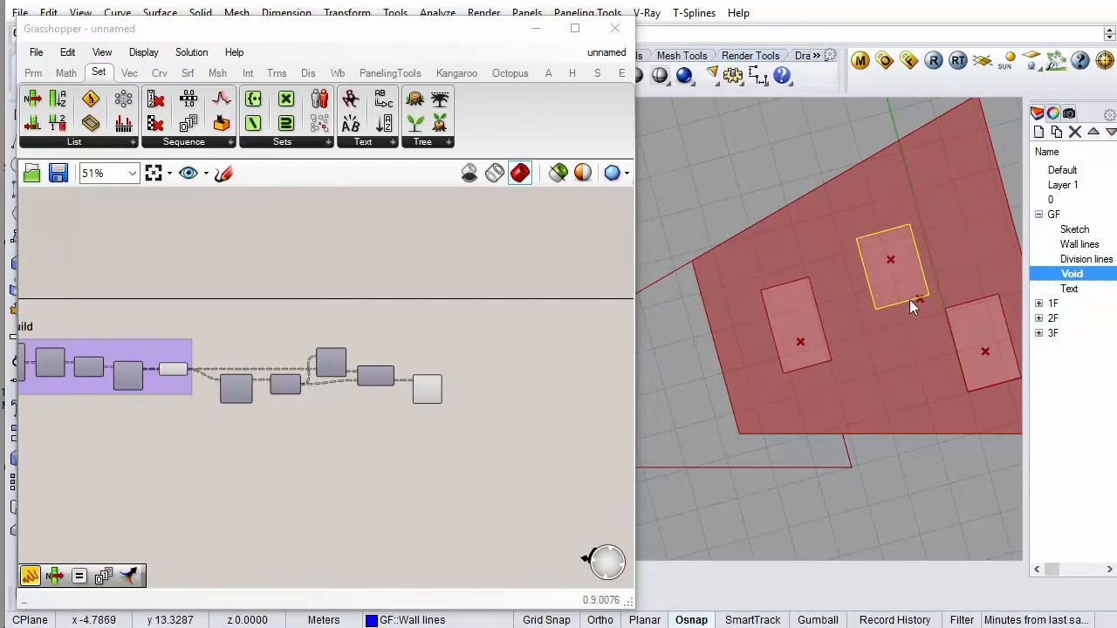
{"action": "key", "text": "ctrl+z"}
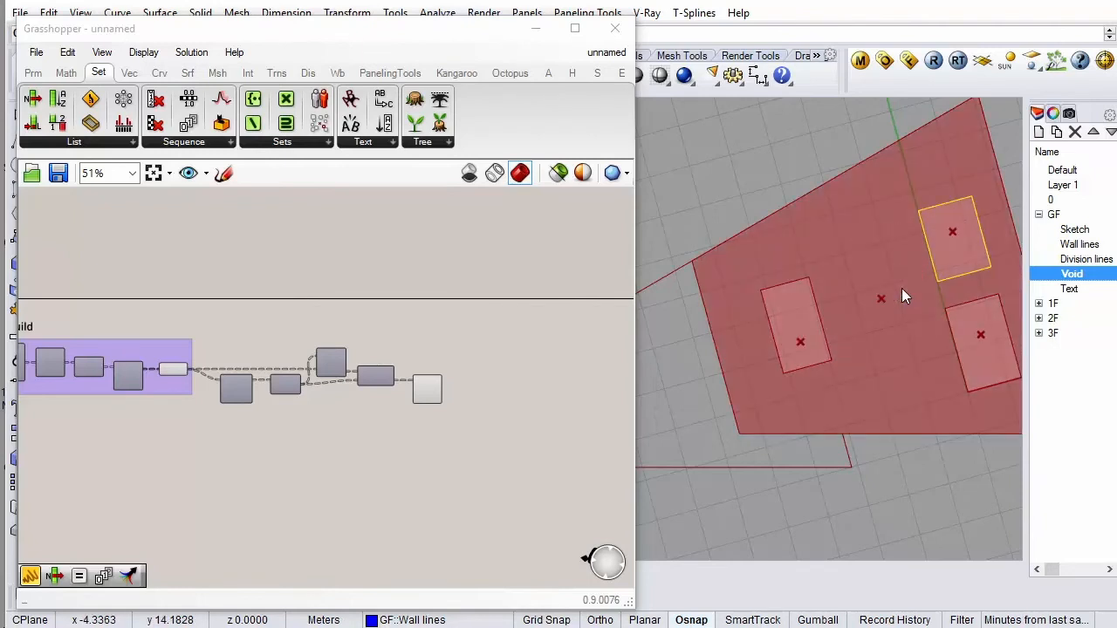
{"action": "left_click", "coordinate": [734, 169]}
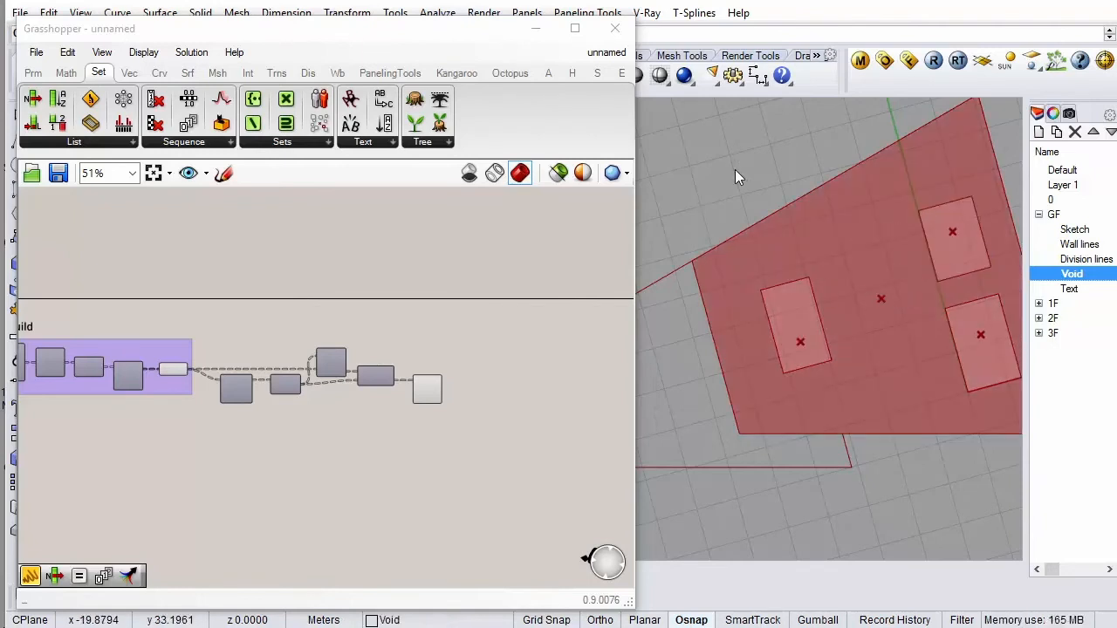
{"action": "scroll", "coordinate": [869, 269], "scroll_direction": "down", "scroll_amount": 3}
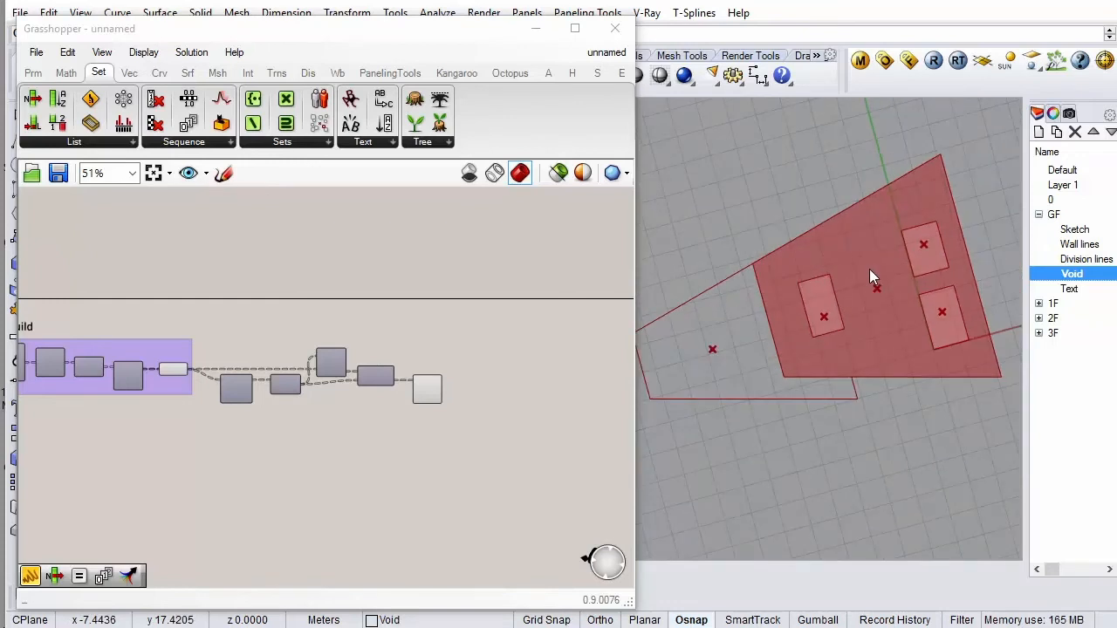
{"action": "left_click", "coordinate": [432, 321]}
{"action": "scroll", "coordinate": [475, 315], "scroll_direction": "up", "scroll_amount": 2}
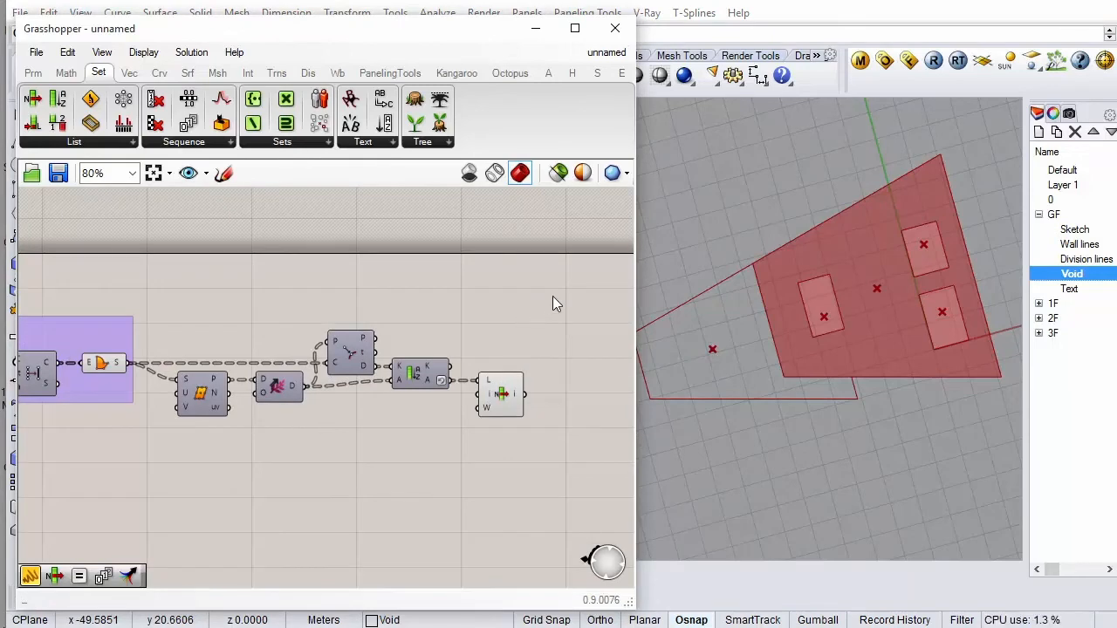
Group the components from Divide Surface through List Item
{"action": "left_click_drag", "start_coordinate": [552, 296], "coordinate": [190, 447]}
{"action": "right_click", "coordinate": [260, 294]}
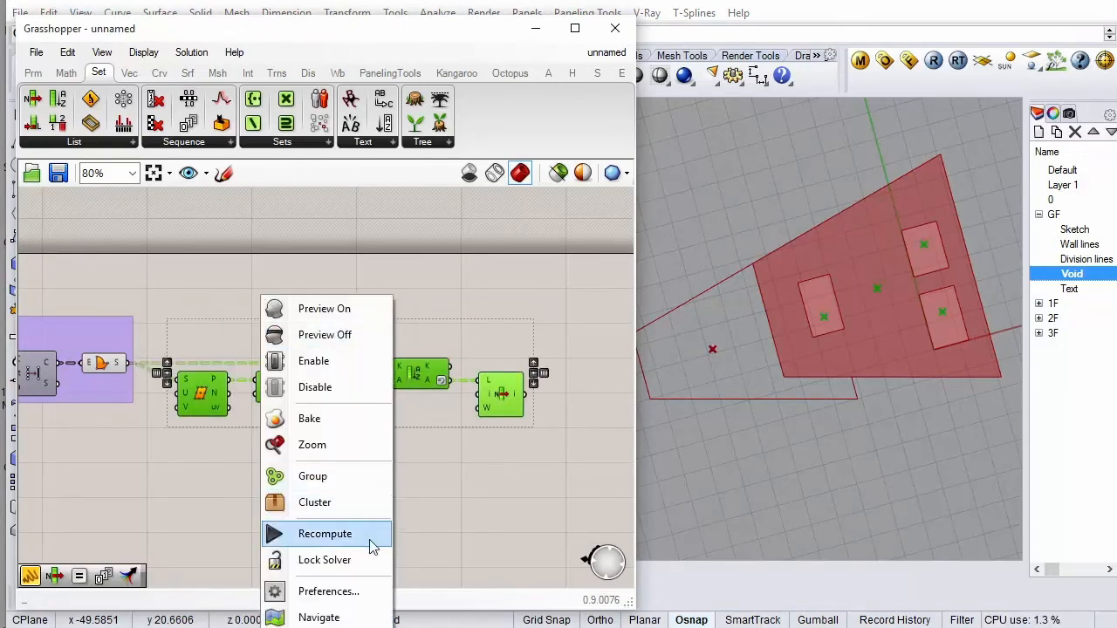
{"action": "left_click", "coordinate": [353, 475]}
{"action": "scroll", "coordinate": [561, 420], "scroll_direction": "down", "scroll_amount": 2}
{"action": "scroll", "coordinate": [561, 420], "scroll_direction": "down", "scroll_amount": 2}
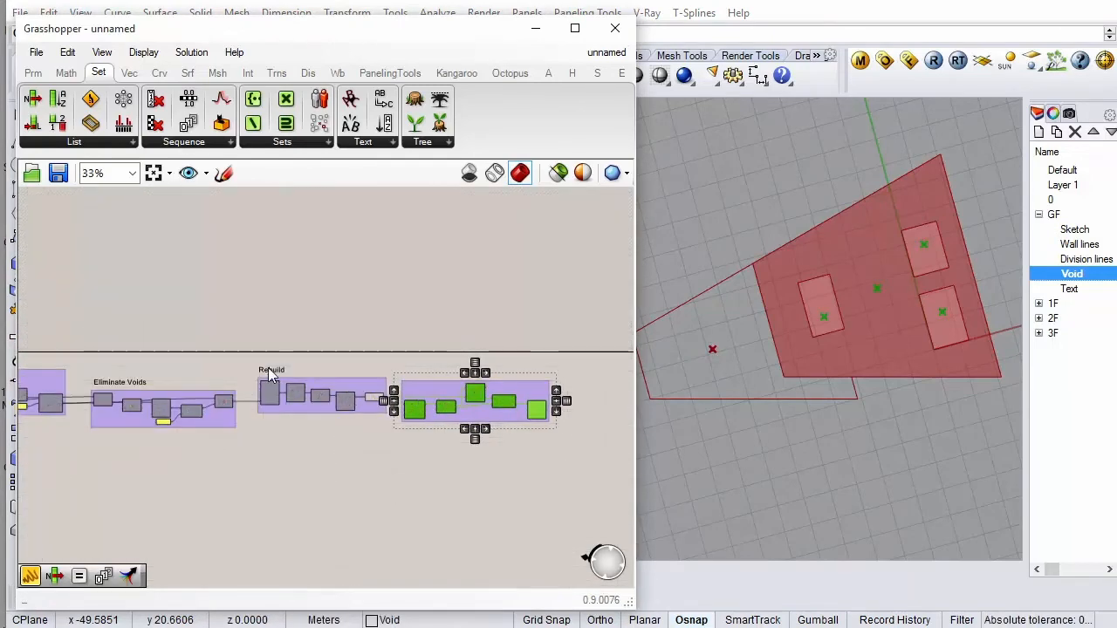
Copy the Rebuild label above the new group and change its text to "Find Centre Pts"
{"action": "scroll", "coordinate": [268, 367], "scroll_direction": "up", "scroll_amount": 4}
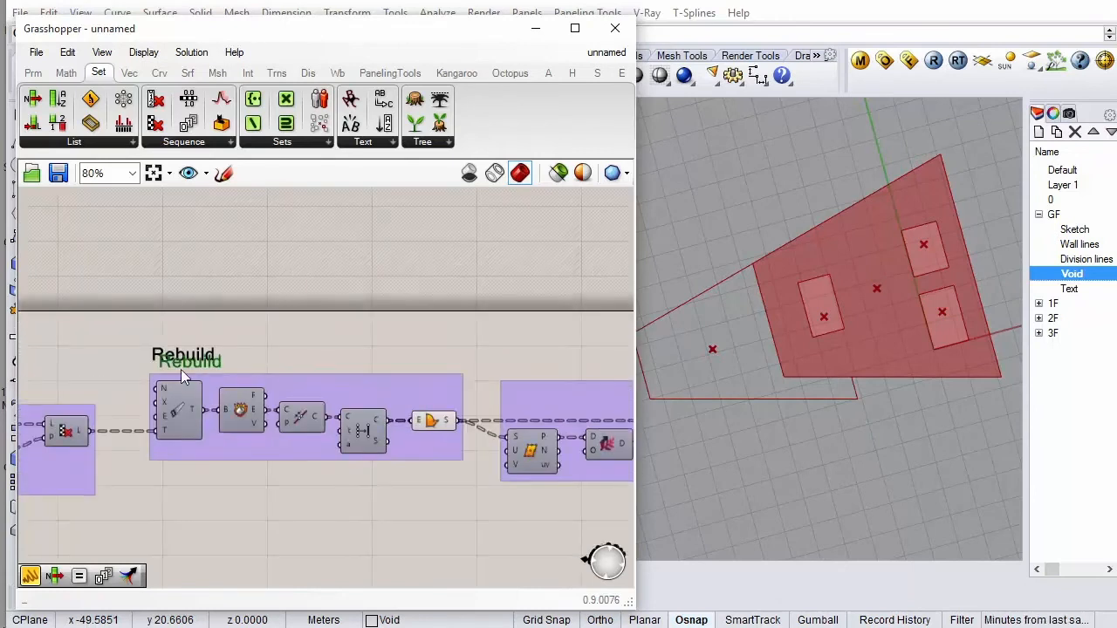
{"action": "left_click_drag", "start_coordinate": [174, 367], "coordinate": [521, 370]}
{"action": "double_click", "coordinate": [520, 371]}
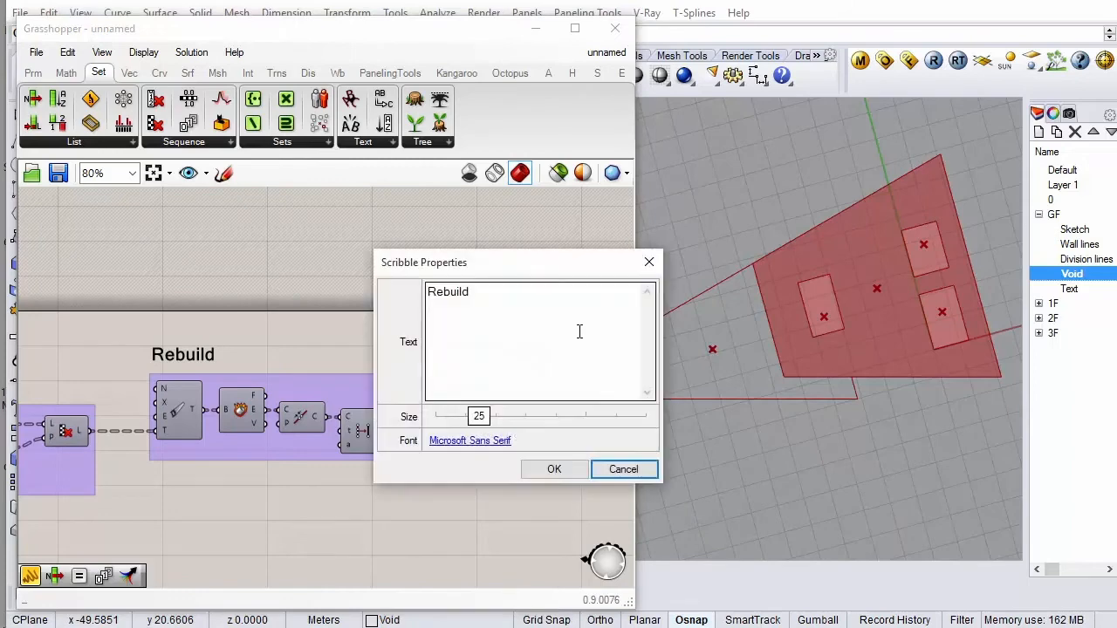
{"action": "type", "text": "Find Centre ts"}
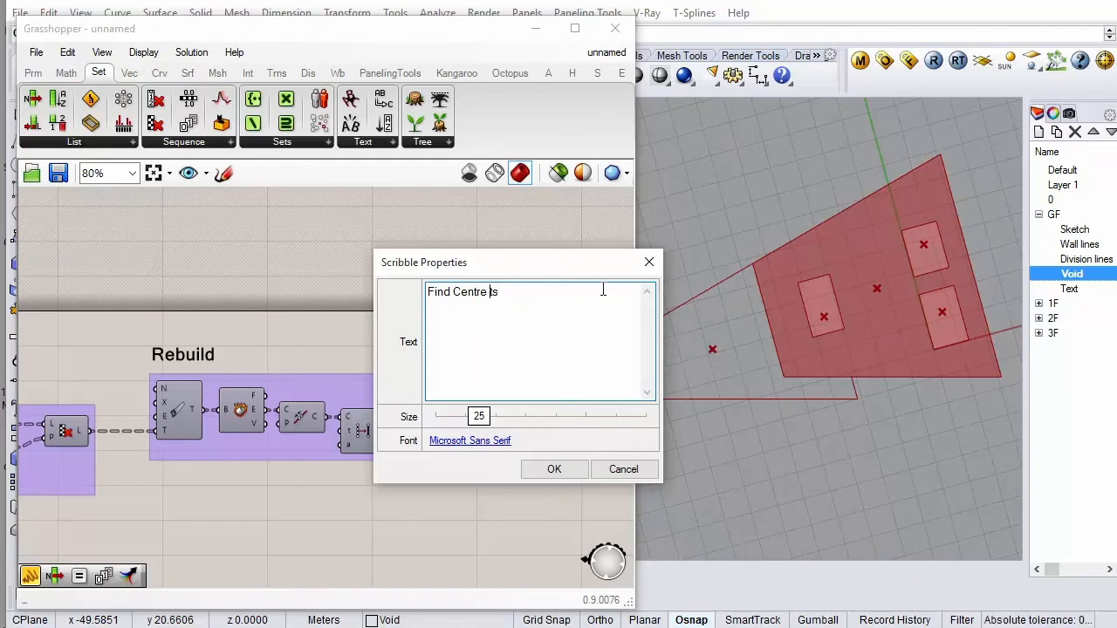
{"action": "type", "text": "P"}
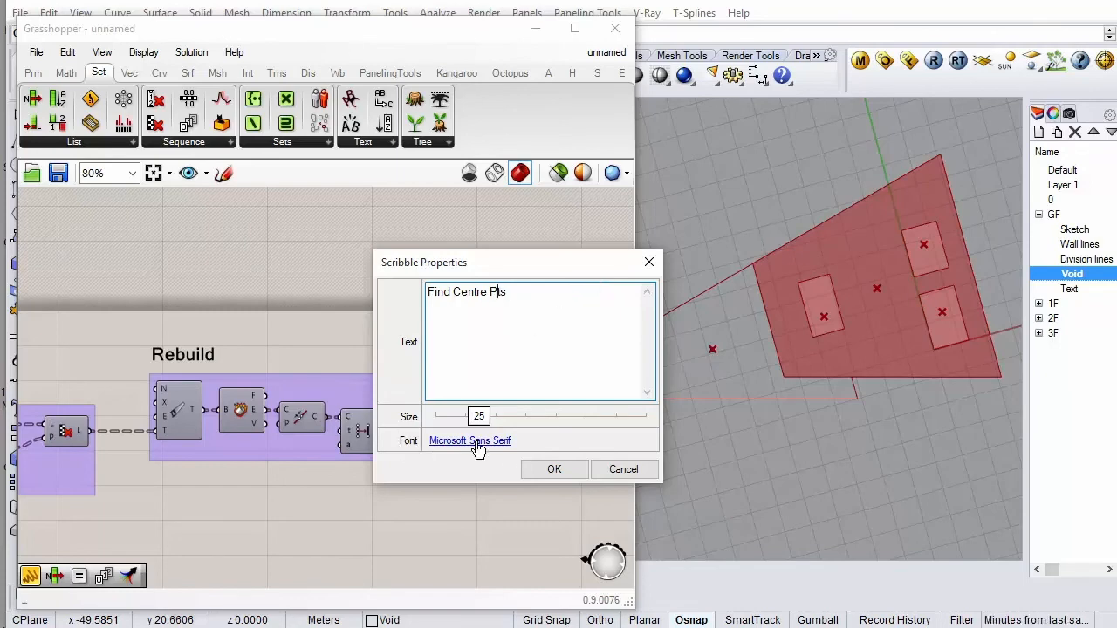
{"action": "type", "text": "t"}
{"action": "left_click", "coordinate": [542, 467]}
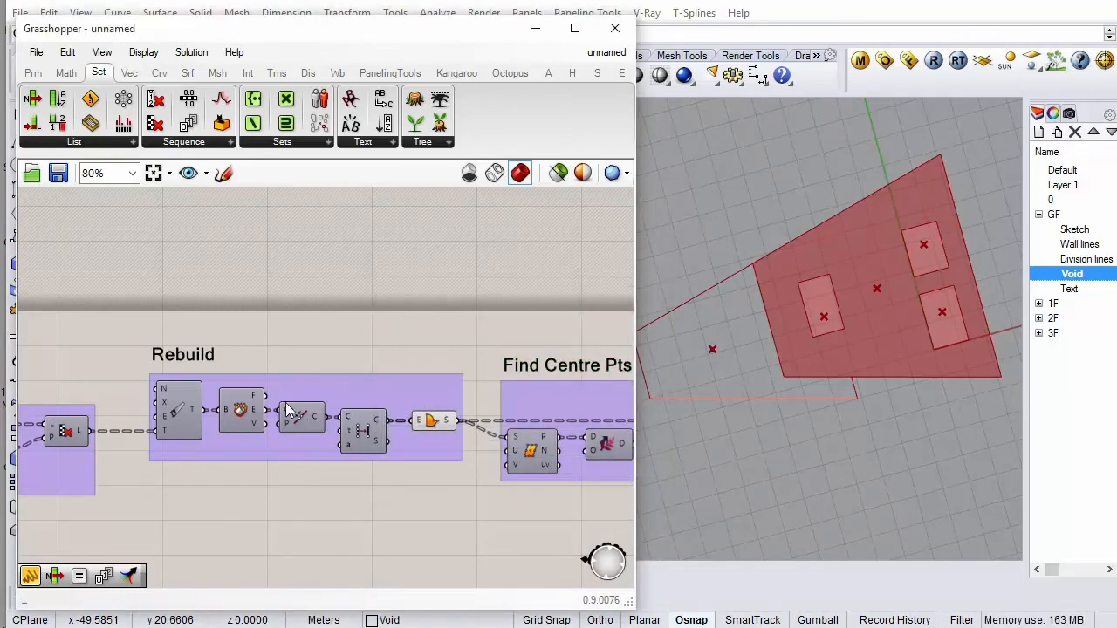
Add an XY Plane component beside the Find Centre Pts group and connect the List Item output to its origin
{"action": "scroll", "coordinate": [306, 405], "scroll_direction": "down", "scroll_amount": 4}
{"action": "scroll", "coordinate": [484, 428], "scroll_direction": "up", "scroll_amount": 3}
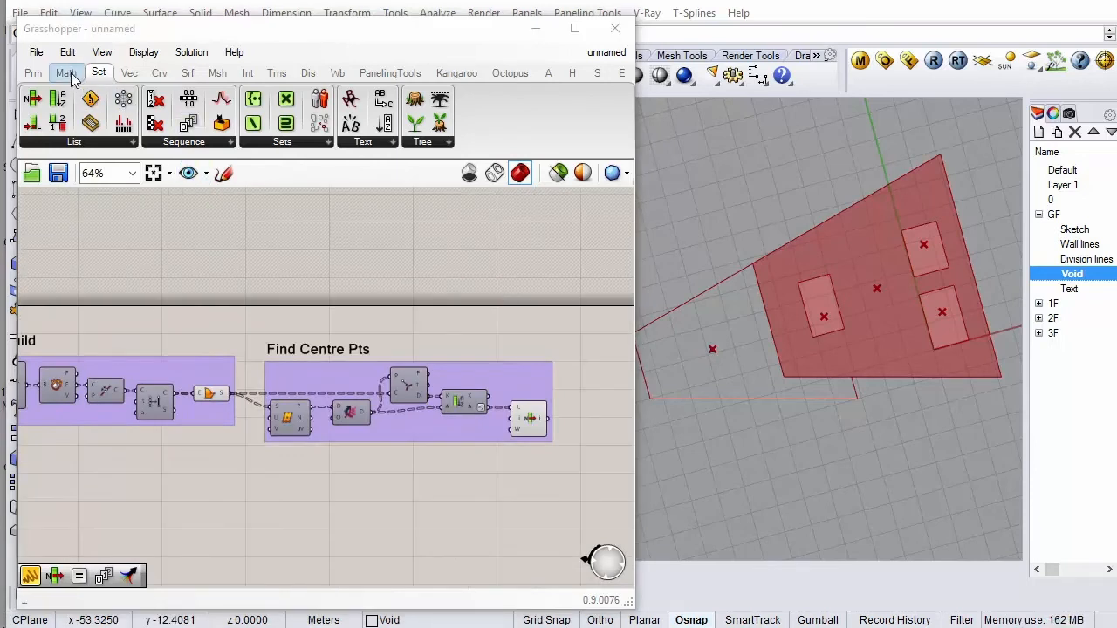
{"action": "left_click", "coordinate": [128, 75]}
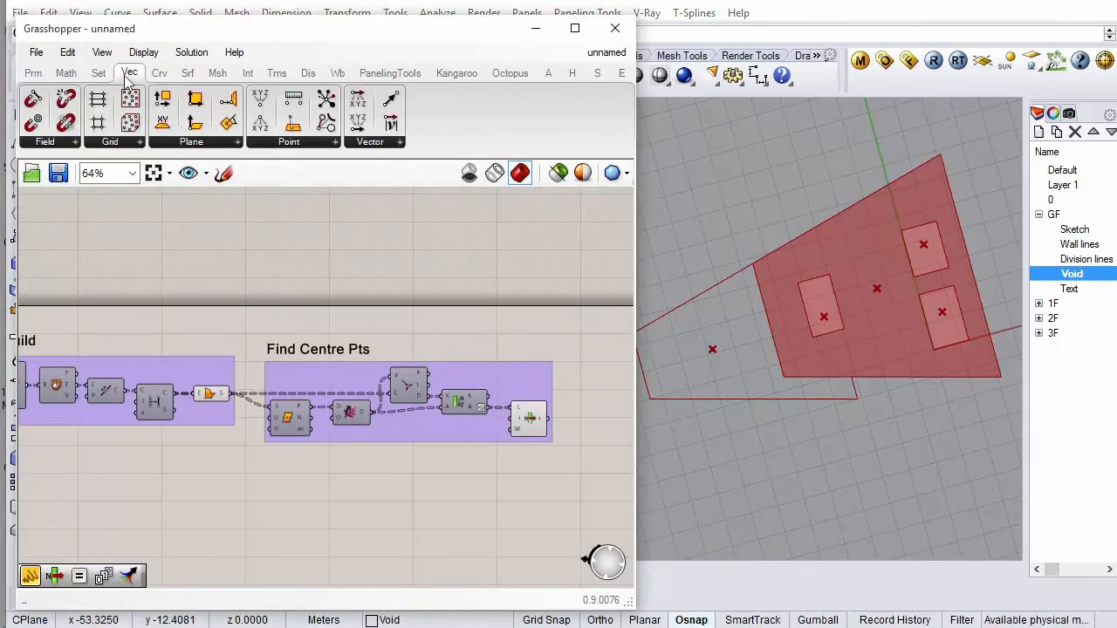
{"action": "scroll", "coordinate": [274, 358], "scroll_direction": "down", "scroll_amount": 3}
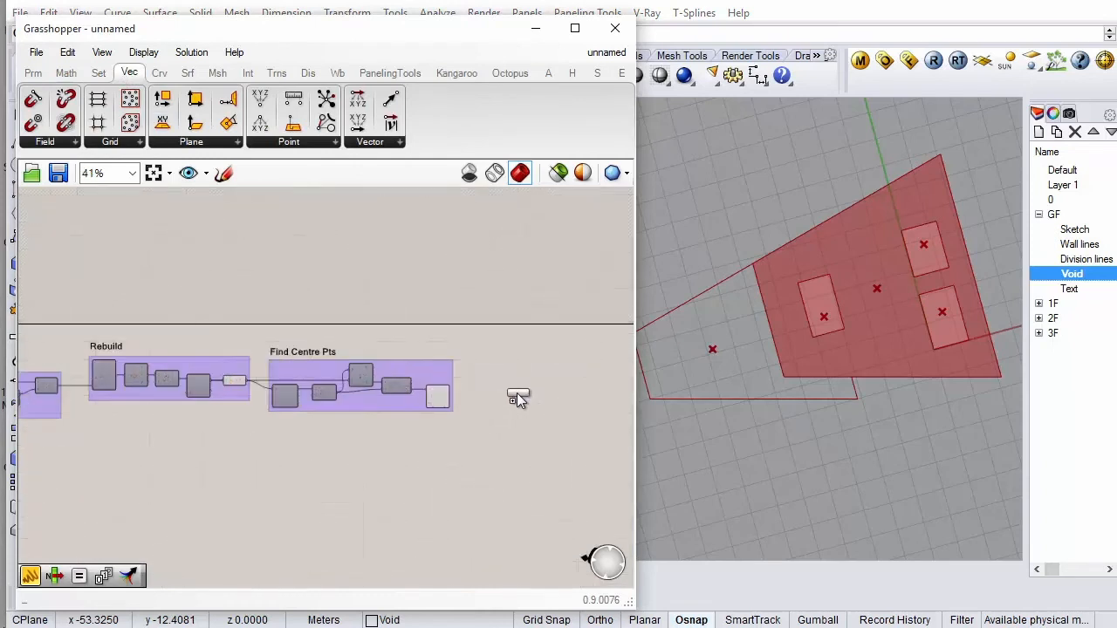
{"action": "scroll", "coordinate": [506, 379], "scroll_direction": "up", "scroll_amount": 4}
{"action": "left_click", "coordinate": [495, 371]}
{"action": "left_click_drag", "start_coordinate": [378, 412], "coordinate": [445, 378]}
{"action": "scroll", "coordinate": [445, 377], "scroll_direction": "down", "scroll_amount": 1}
{"action": "scroll", "coordinate": [530, 375], "scroll_direction": "down", "scroll_amount": 2}
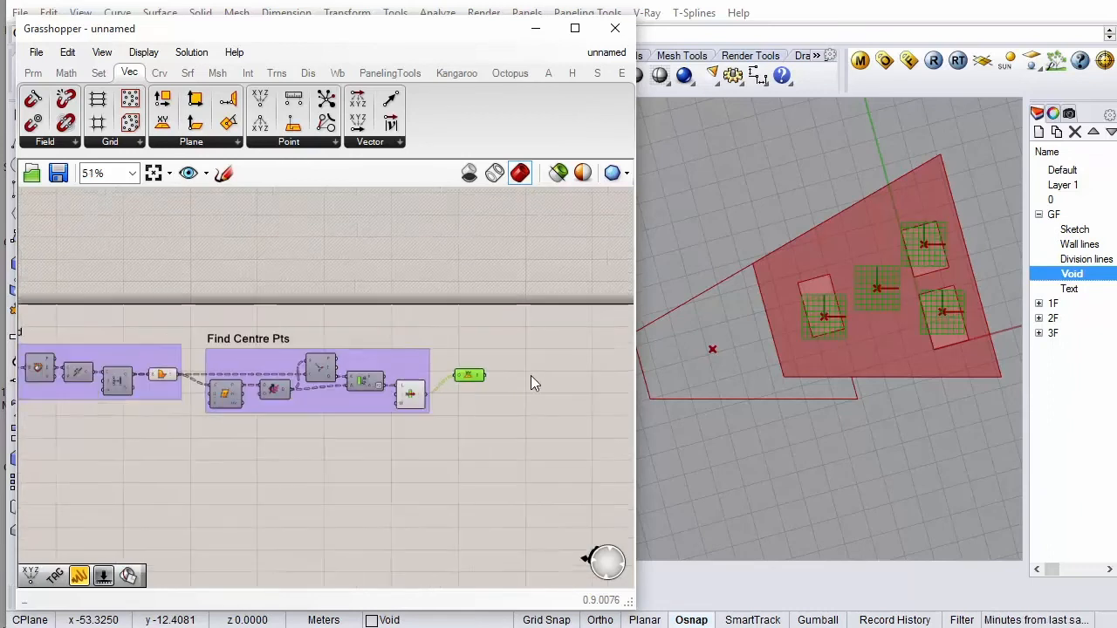
Add a Text Tag 3D component, connect the XY Plane output to its location input and align it beside the plane component
{"action": "left_click", "coordinate": [103, 75]}
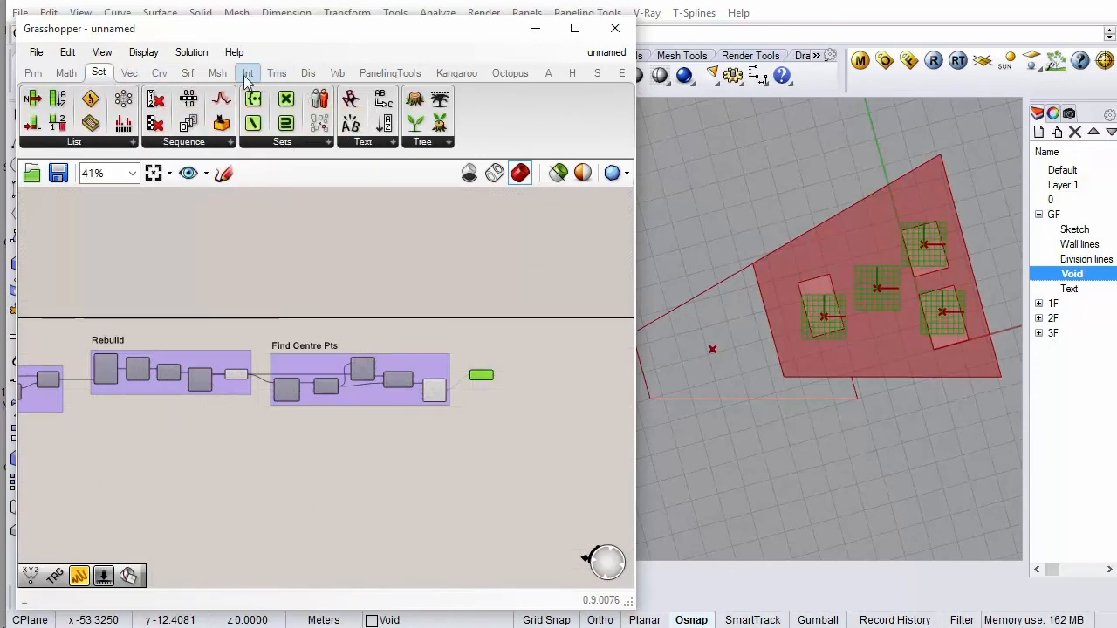
{"action": "left_click", "coordinate": [308, 73]}
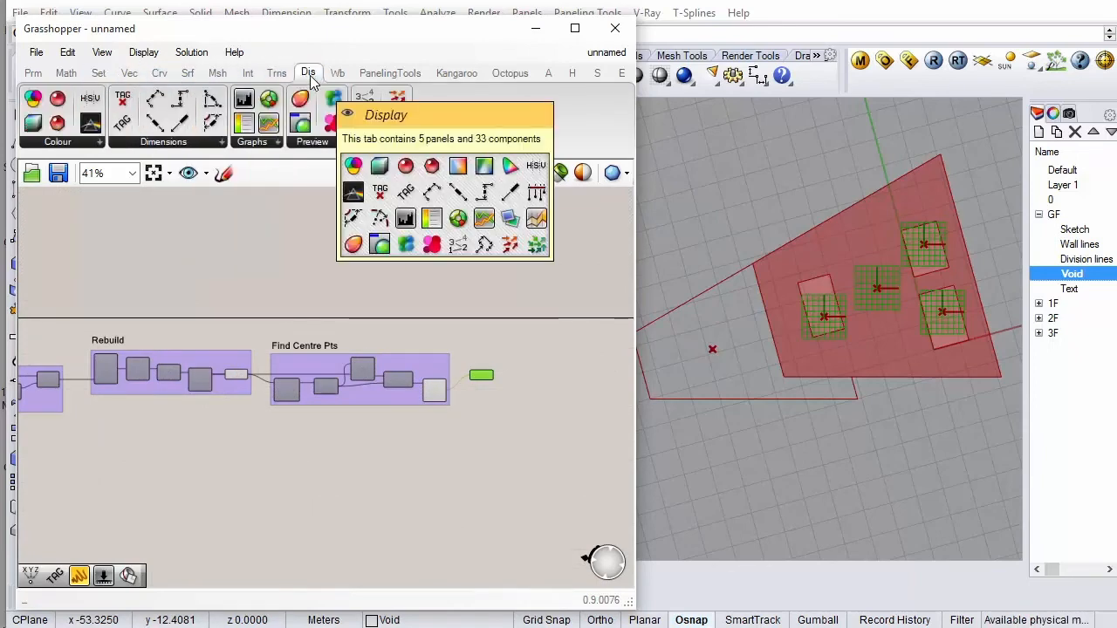
{"action": "left_click", "coordinate": [131, 126]}
{"action": "scroll", "coordinate": [550, 381], "scroll_direction": "up", "scroll_amount": 5}
{"action": "left_click", "coordinate": [534, 363]}
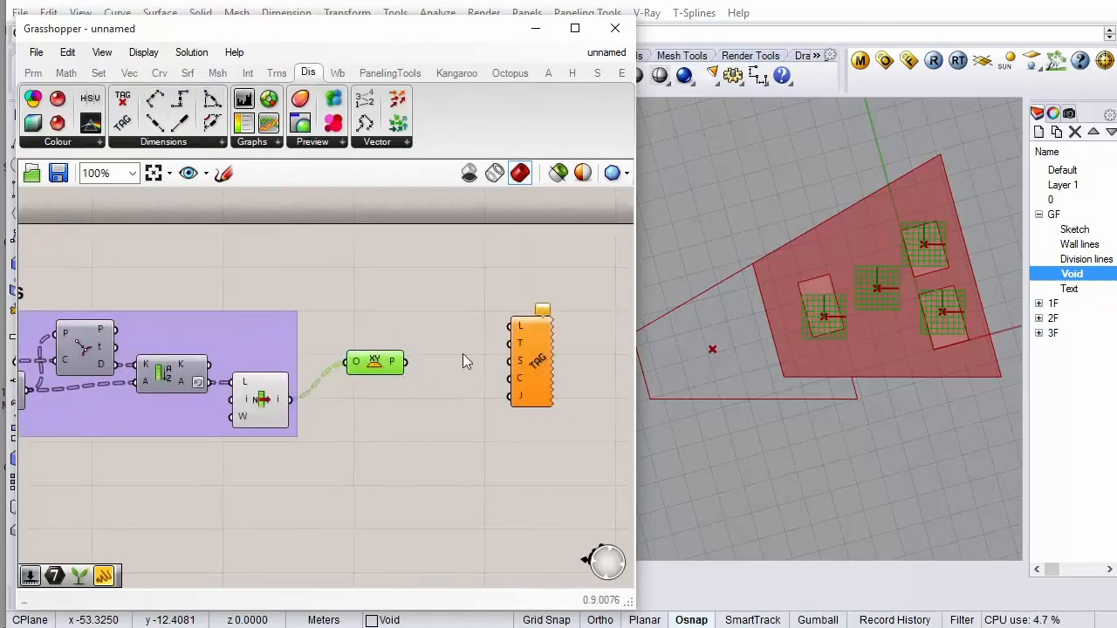
{"action": "left_click_drag", "start_coordinate": [511, 327], "coordinate": [416, 365]}
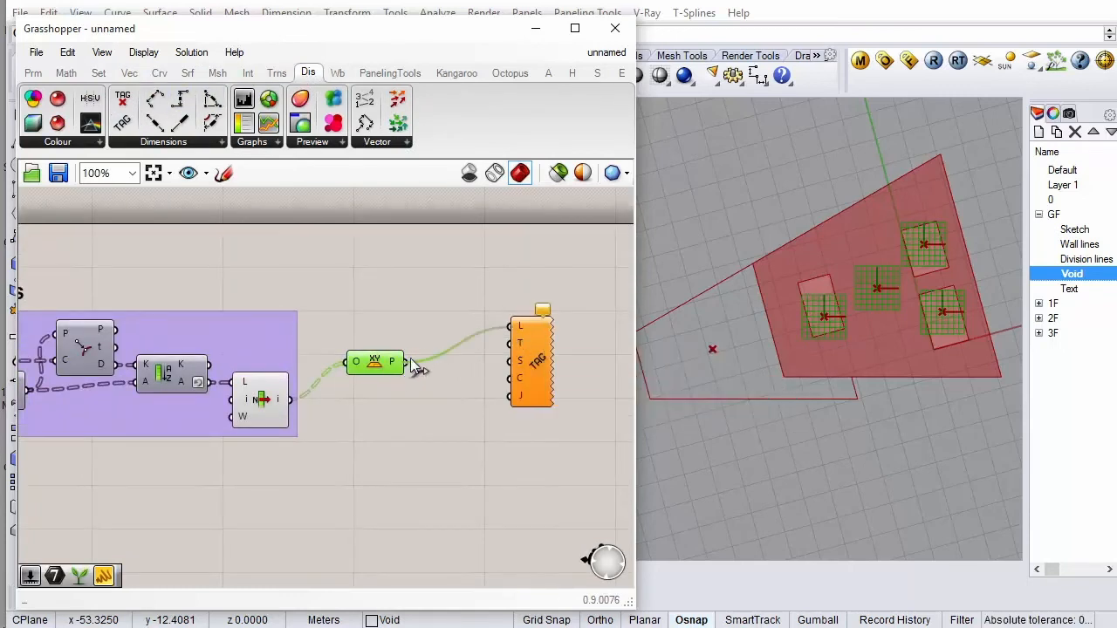
{"action": "left_click_drag", "start_coordinate": [541, 338], "coordinate": [485, 373]}
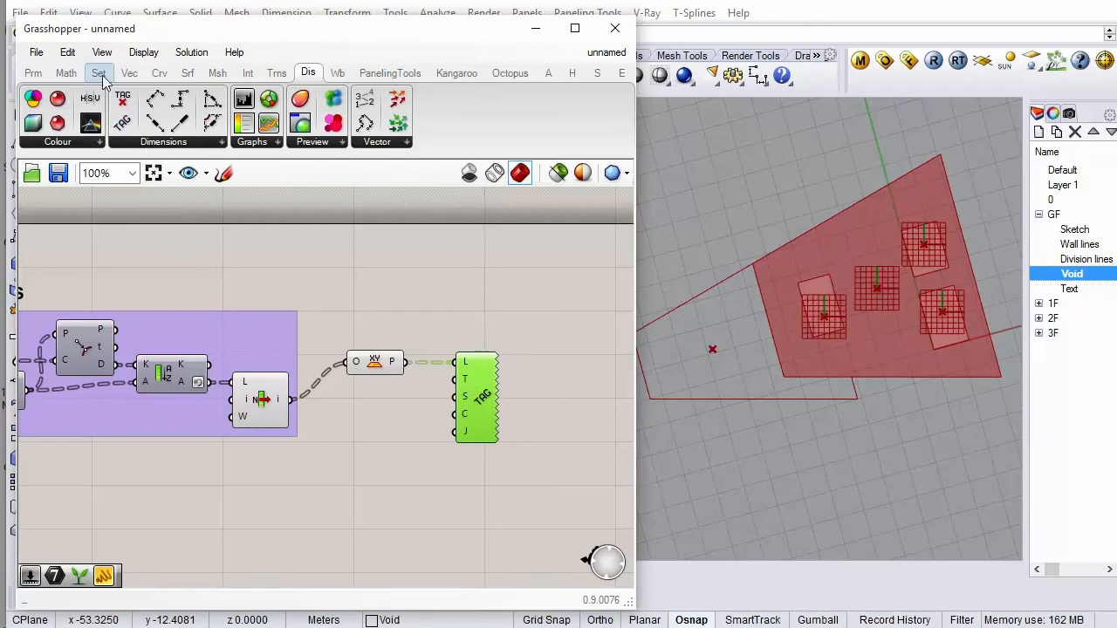
Add an Area component, feed it the rebuilt boundary surfaces and place it below the XY Plane component
{"action": "left_click", "coordinate": [129, 73]}
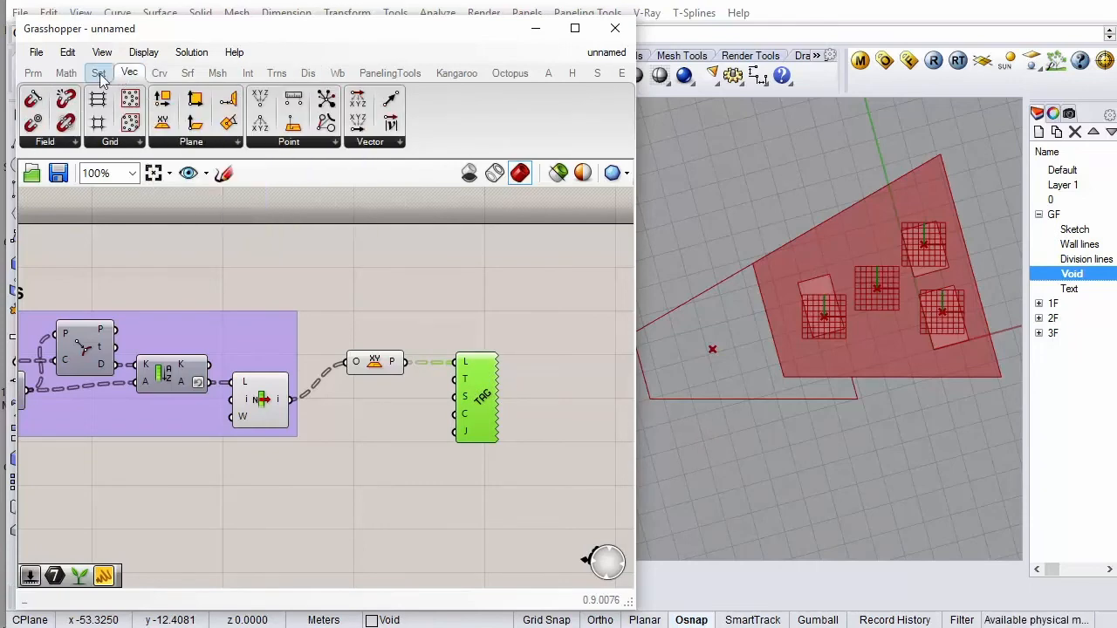
{"action": "left_click", "coordinate": [70, 73]}
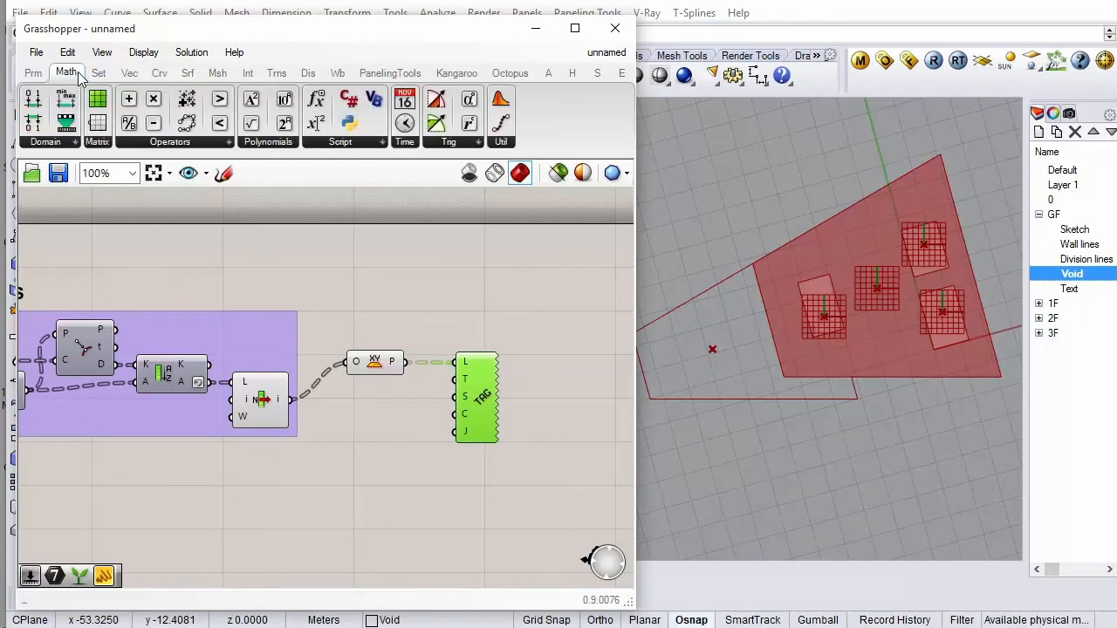
{"action": "left_click", "coordinate": [157, 74]}
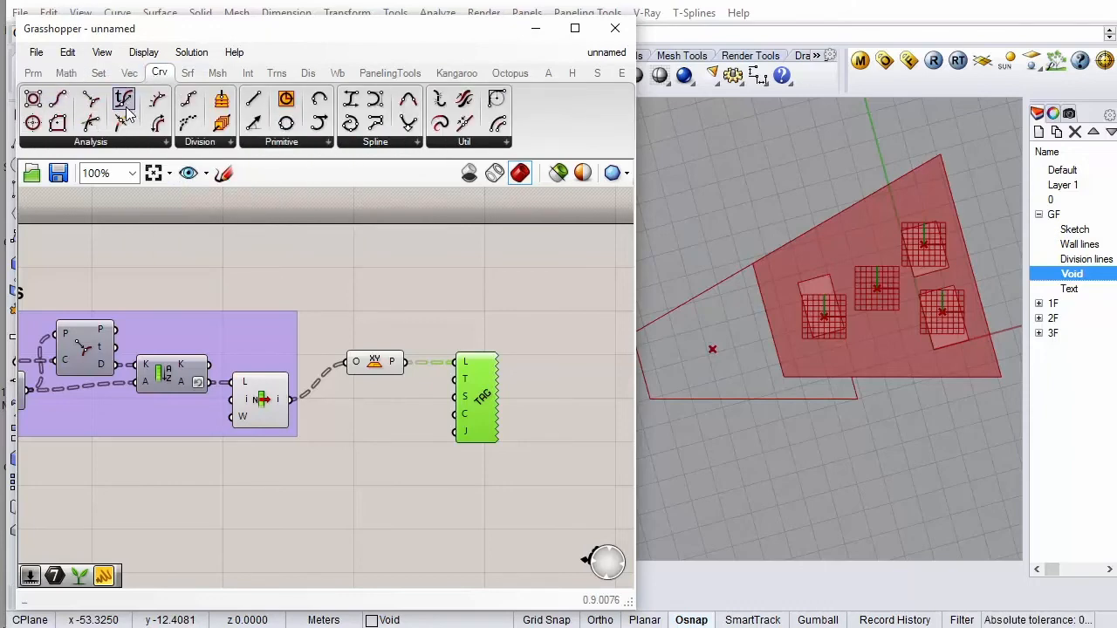
{"action": "left_click", "coordinate": [187, 74]}
{"action": "scroll", "coordinate": [305, 279], "scroll_direction": "down", "scroll_amount": 4}
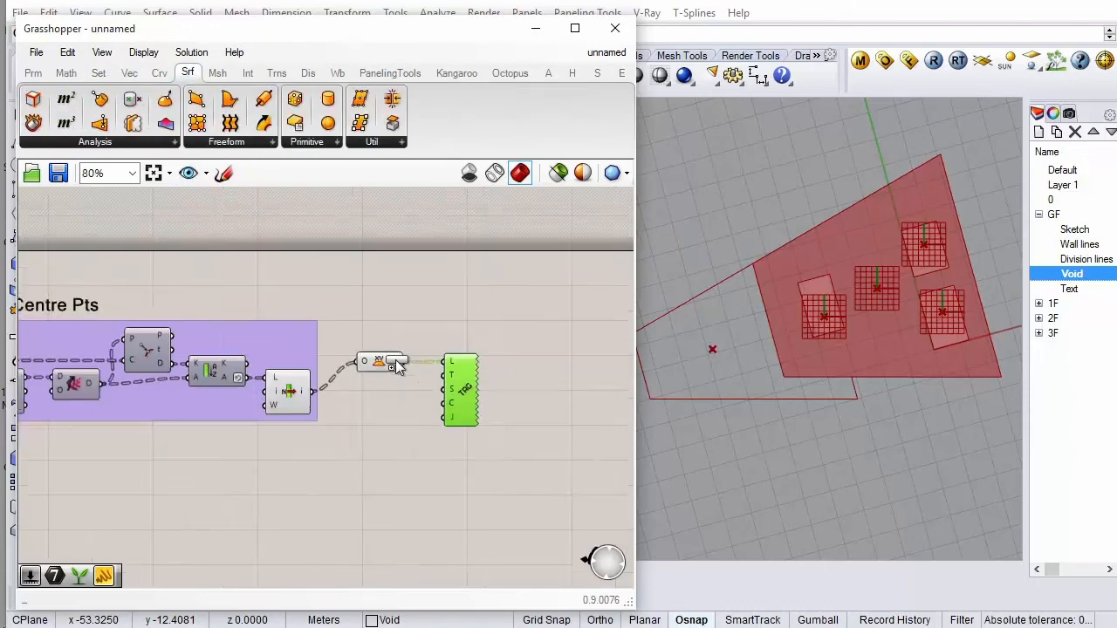
{"action": "scroll", "coordinate": [160, 393], "scroll_direction": "up", "scroll_amount": 2}
{"action": "scroll", "coordinate": [159, 392], "scroll_direction": "up", "scroll_amount": 1}
{"action": "left_click_drag", "start_coordinate": [160, 393], "coordinate": [224, 430]}
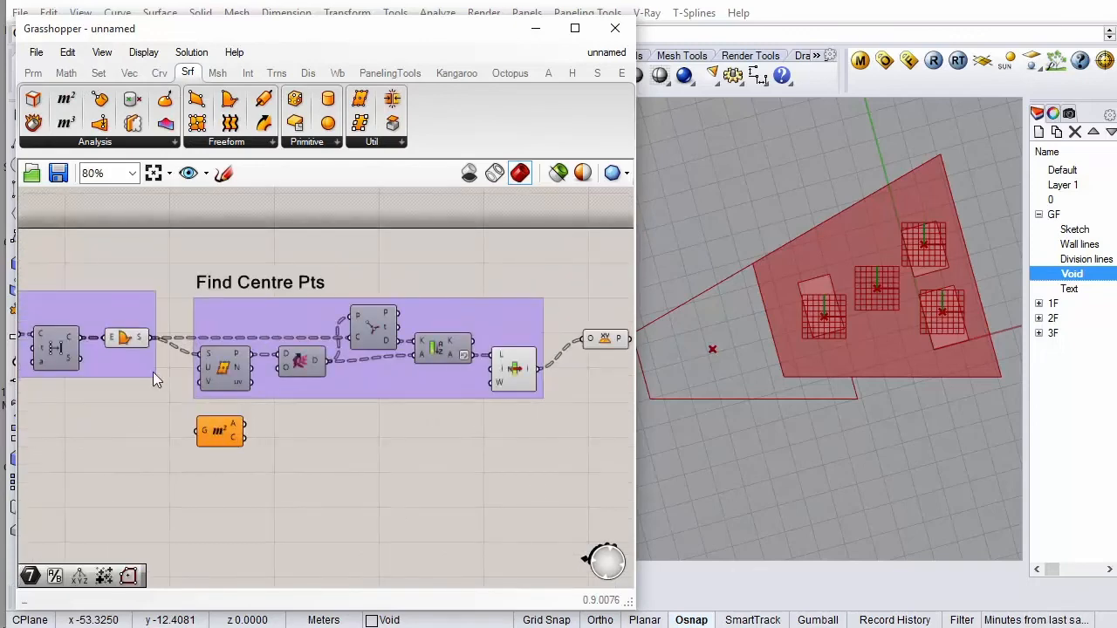
{"action": "left_click_drag", "start_coordinate": [150, 341], "coordinate": [571, 396]}
{"action": "scroll", "coordinate": [201, 422], "scroll_direction": "down", "scroll_amount": 2}
{"action": "scroll", "coordinate": [463, 411], "scroll_direction": "up", "scroll_amount": 4}
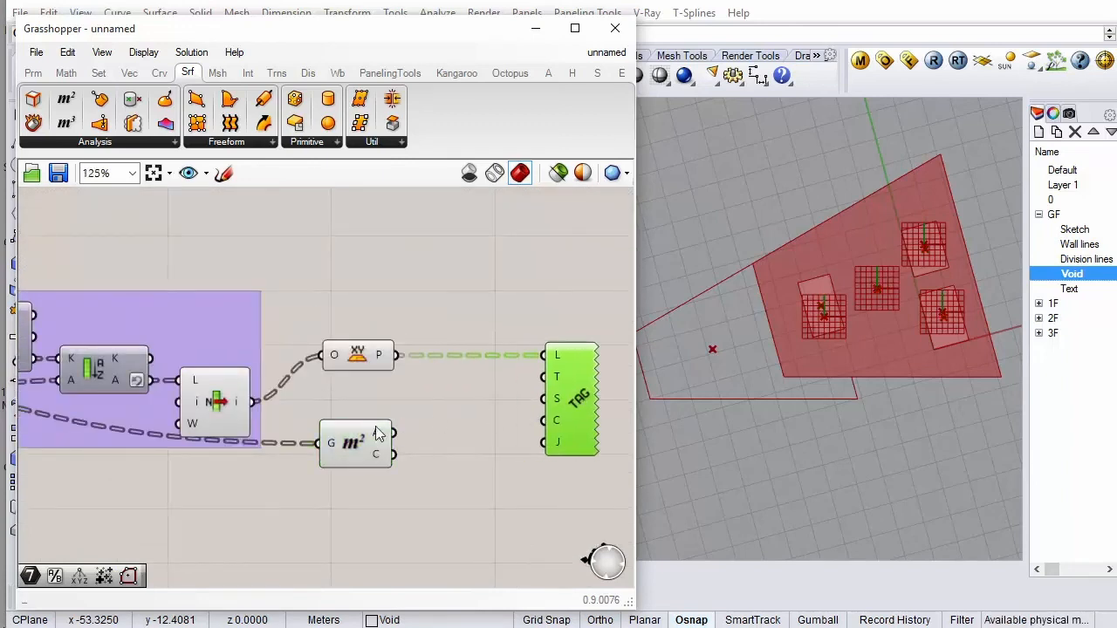
Add an Integer parameter and route the Area output through it into the Text Tag 3D text input
{"action": "left_click", "coordinate": [32, 72]}
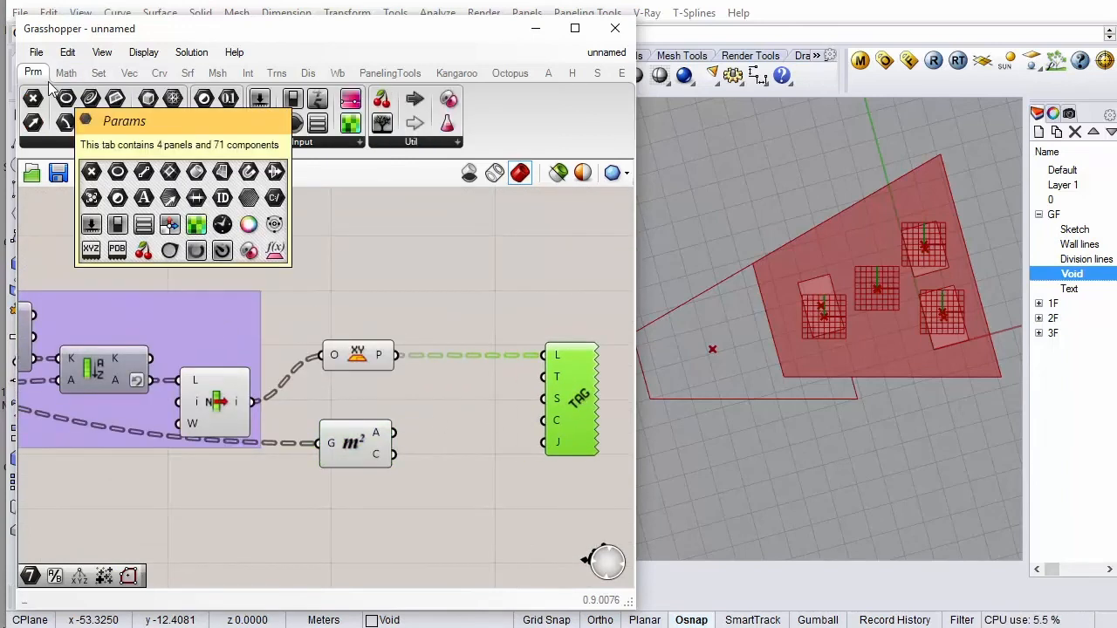
{"action": "left_click_drag", "start_coordinate": [203, 123], "coordinate": [462, 434]}
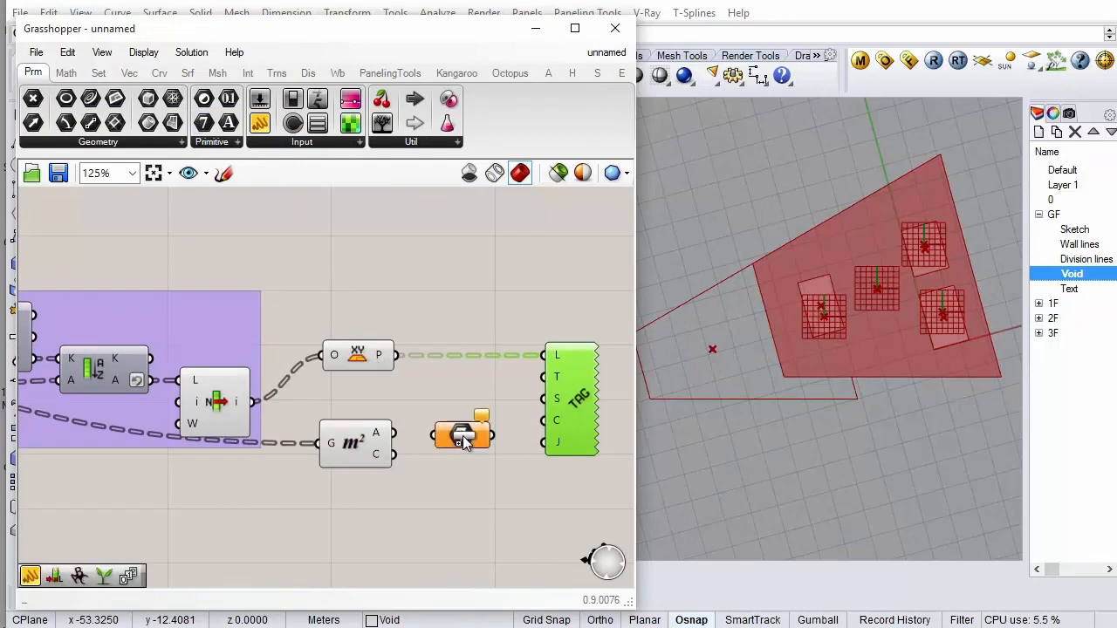
{"action": "left_click_drag", "start_coordinate": [387, 440], "coordinate": [542, 392]}
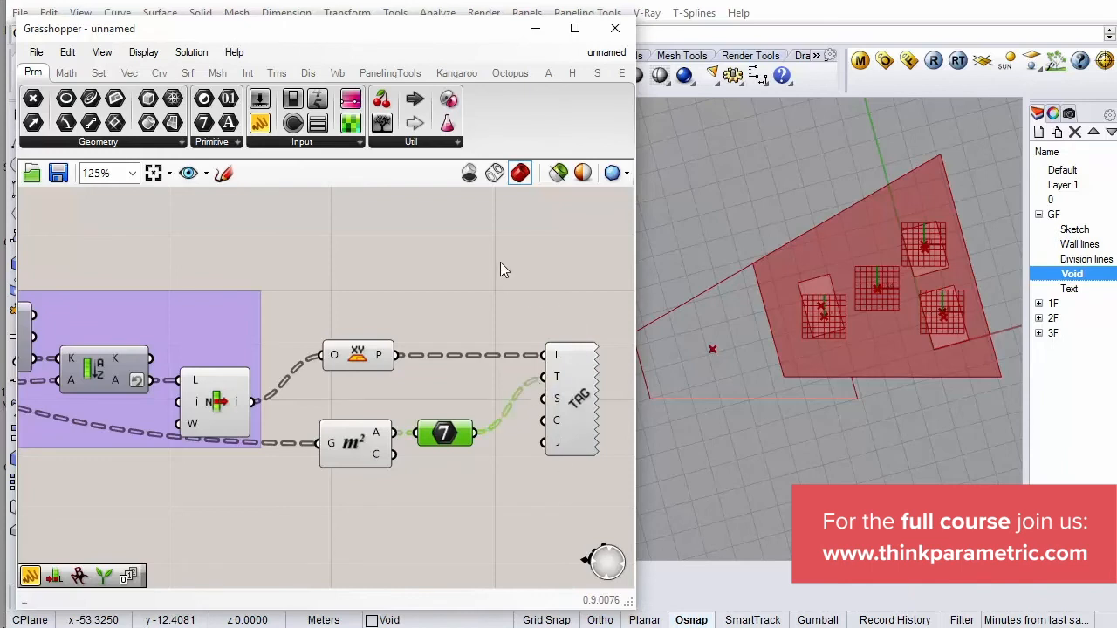
Turn off the preview of the List Item, XY Plane, Area and Integer components
{"action": "left_click_drag", "start_coordinate": [447, 261], "coordinate": [195, 469]}
{"action": "right_click", "coordinate": [400, 221]}
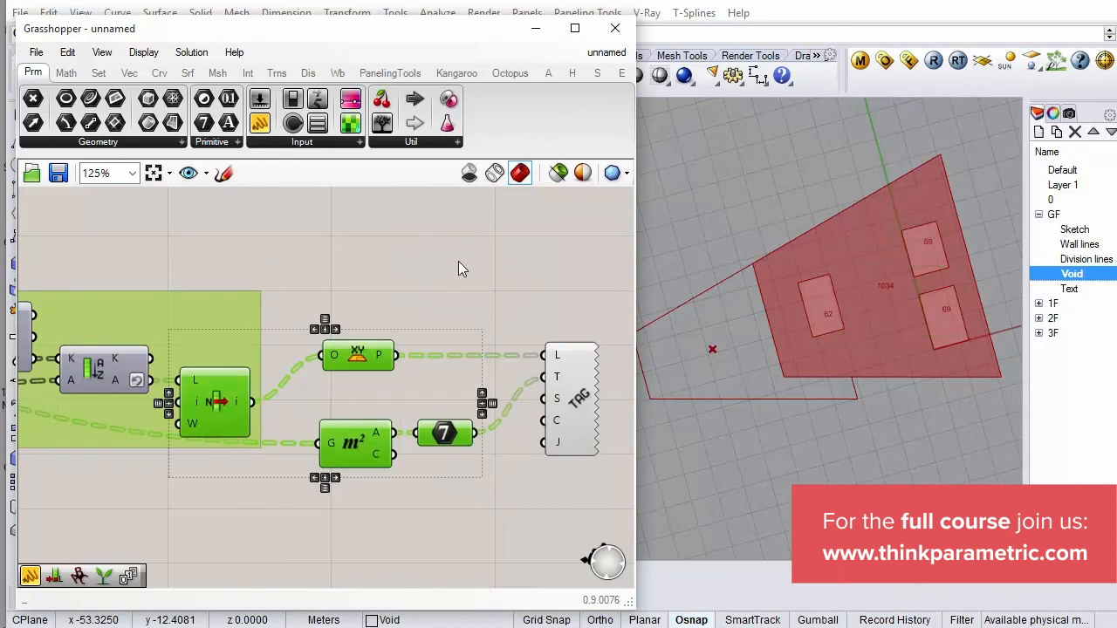
{"action": "left_click", "coordinate": [458, 260]}
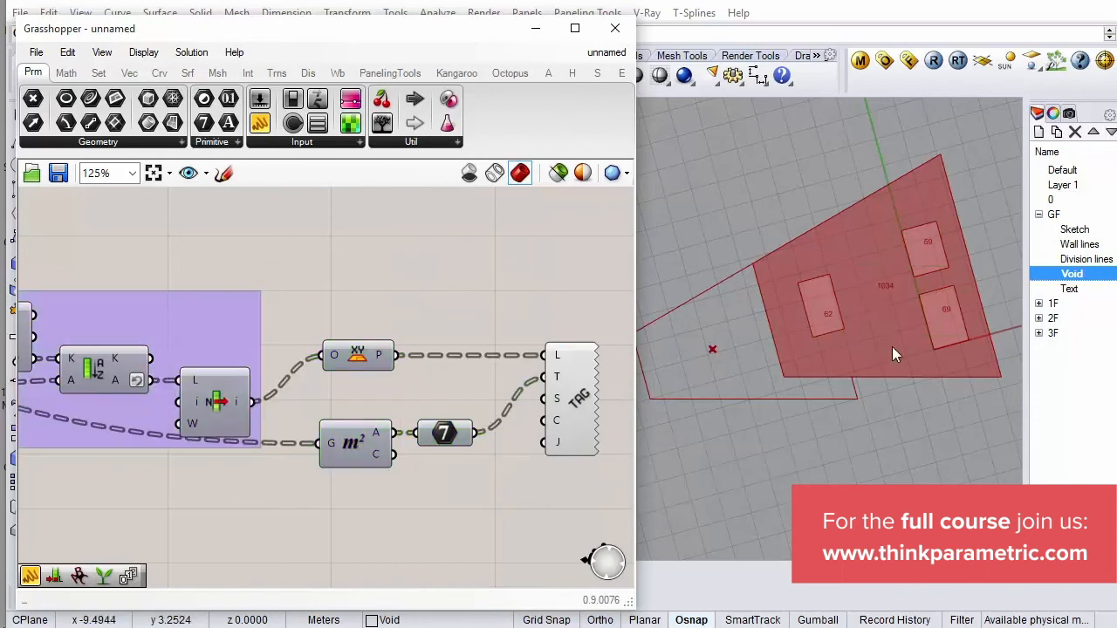
Narrow the Grasshopper window and remove the void point from the western room
{"action": "left_click", "coordinate": [946, 401]}
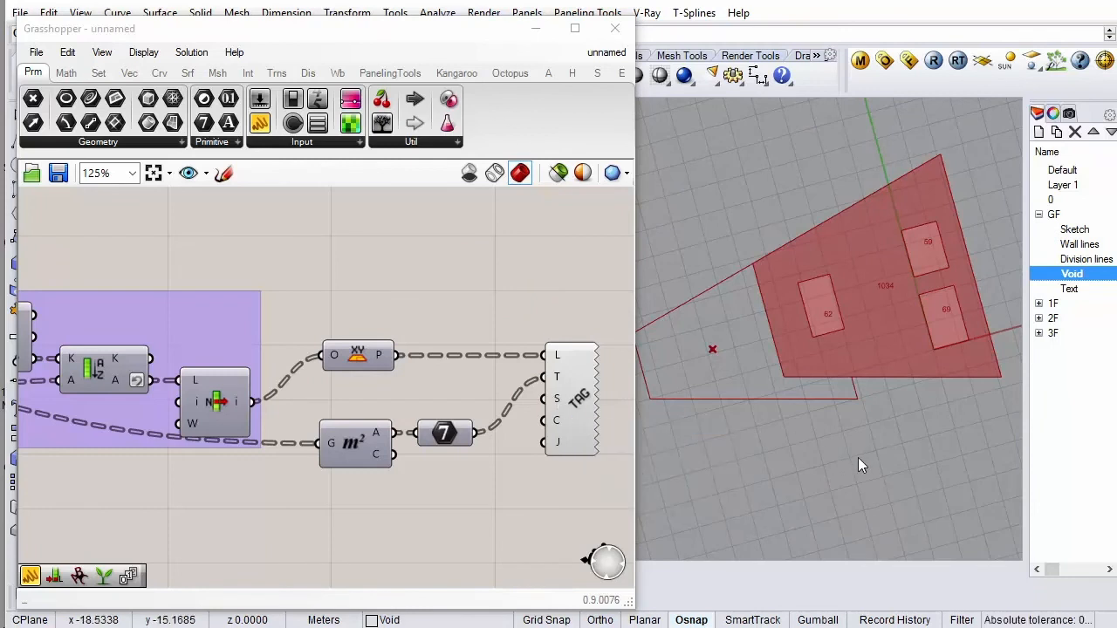
{"action": "scroll", "coordinate": [944, 311], "scroll_direction": "up", "scroll_amount": 3}
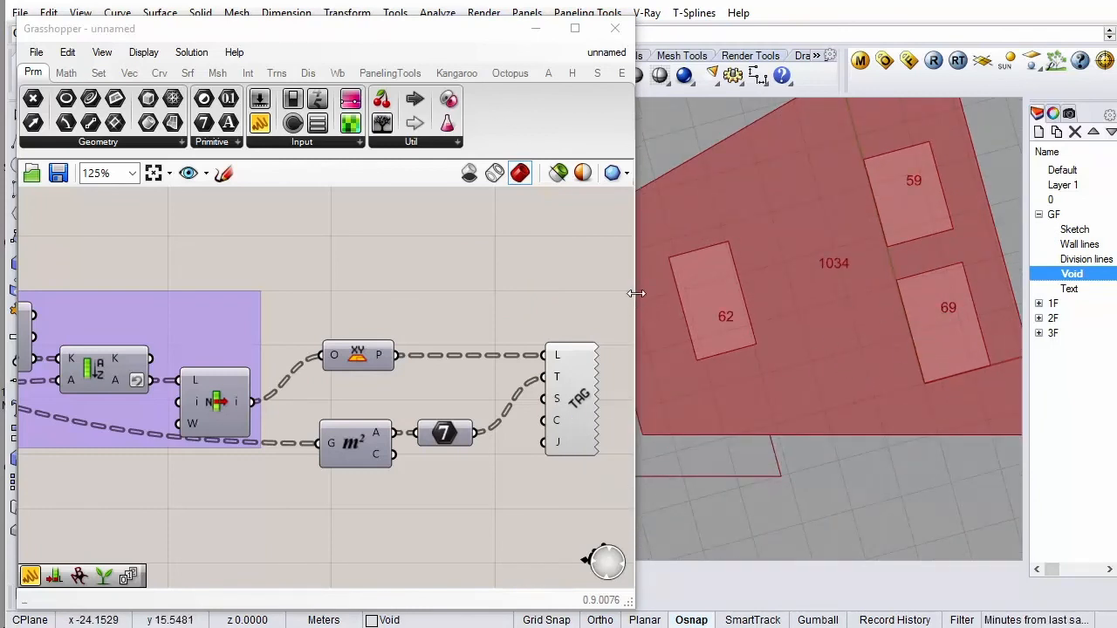
{"action": "left_click_drag", "start_coordinate": [633, 298], "coordinate": [440, 317]}
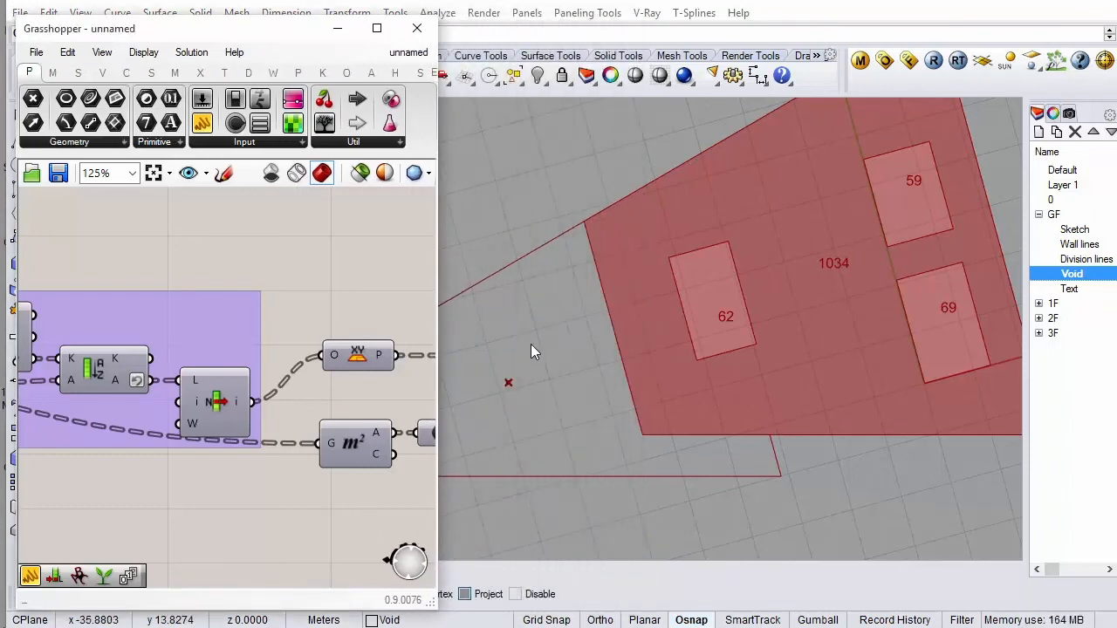
{"action": "scroll", "coordinate": [677, 395], "scroll_direction": "down", "scroll_amount": 6}
{"action": "scroll", "coordinate": [761, 327], "scroll_direction": "up", "scroll_amount": 4}
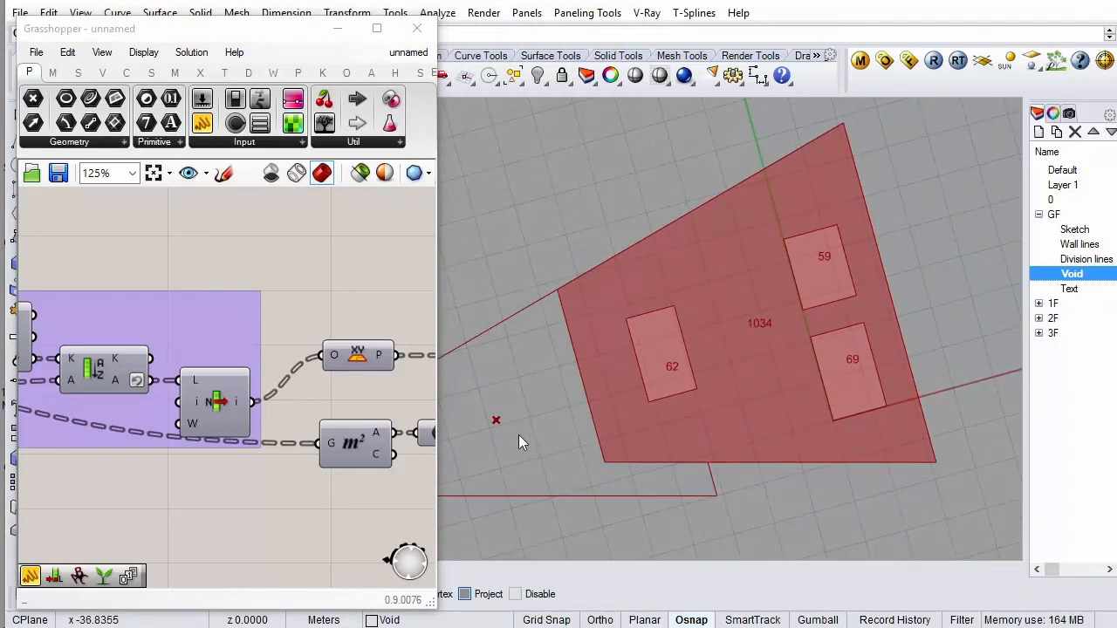
{"action": "left_click", "coordinate": [497, 420]}
{"action": "left_click_drag", "start_coordinate": [504, 408], "coordinate": [522, 393]}
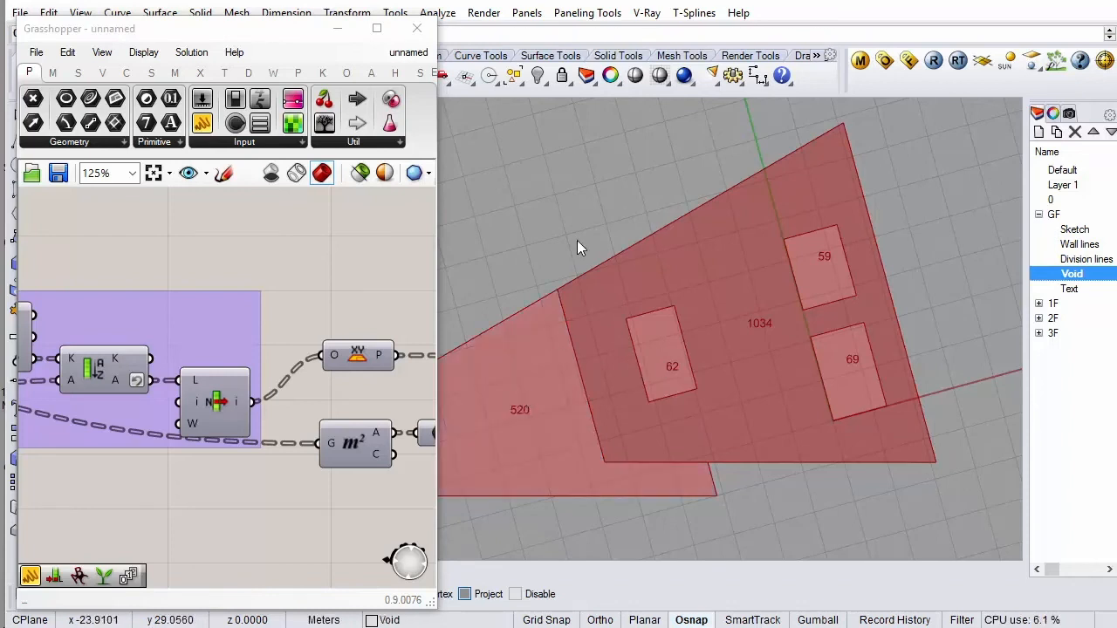
Minimize Grasshopper and frame the tagged floor plan in Rhino's GF viewport
{"action": "right_click_drag", "start_coordinate": [651, 322], "coordinate": [759, 308], "text": "shift"}
{"action": "scroll", "coordinate": [172, 335], "scroll_direction": "down", "scroll_amount": 4}
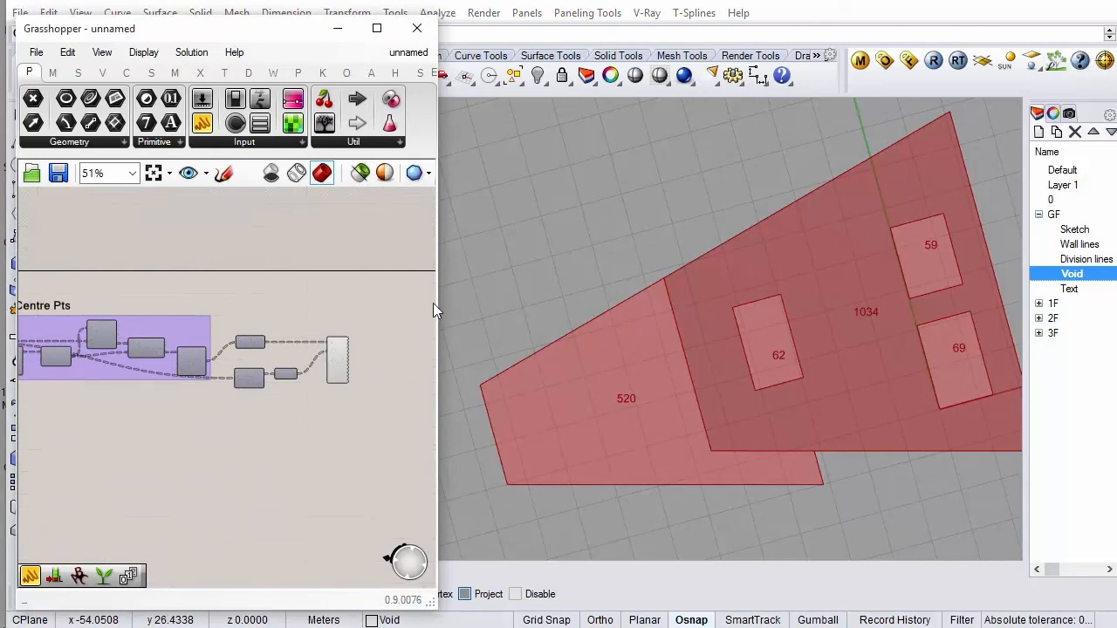
{"action": "left_click", "coordinate": [338, 28]}
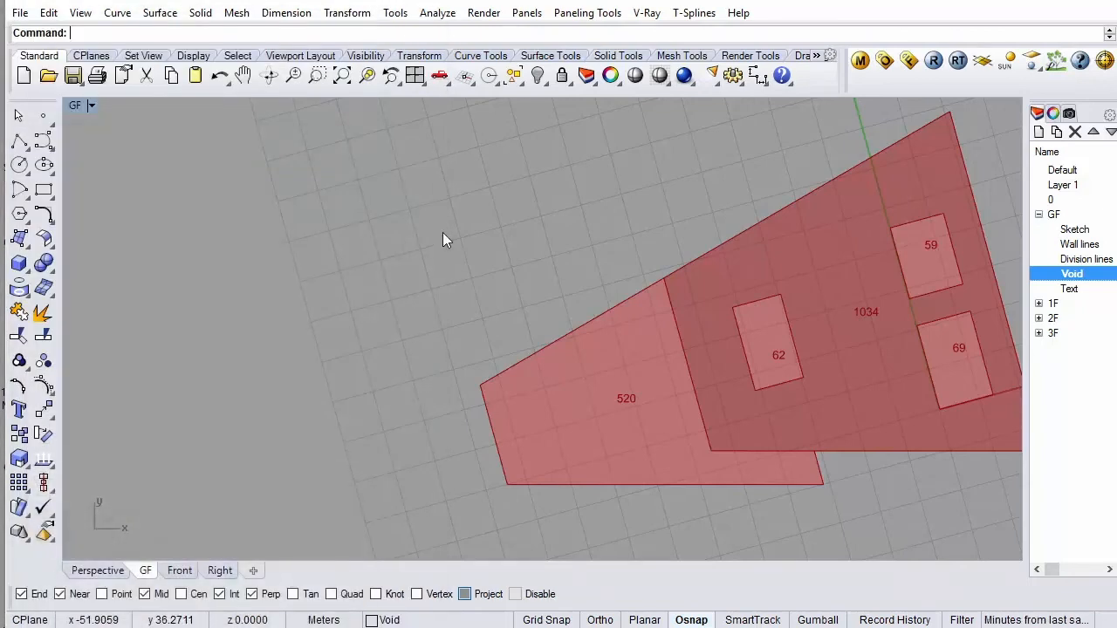
{"action": "scroll", "coordinate": [349, 307], "scroll_direction": "down", "scroll_amount": 3}
{"action": "scroll", "coordinate": [633, 301], "scroll_direction": "up", "scroll_amount": 4}
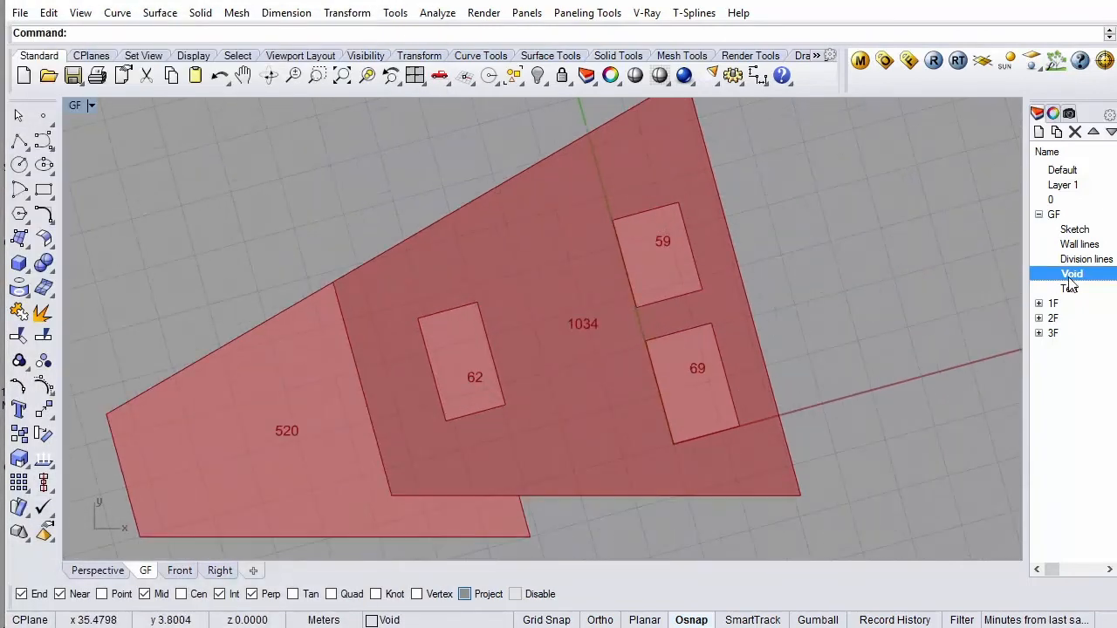
Widen the Layers panel and make the GF Wall lines layer current
{"action": "left_click_drag", "start_coordinate": [1022, 276], "coordinate": [944, 276]}
{"action": "double_click", "coordinate": [989, 244]}
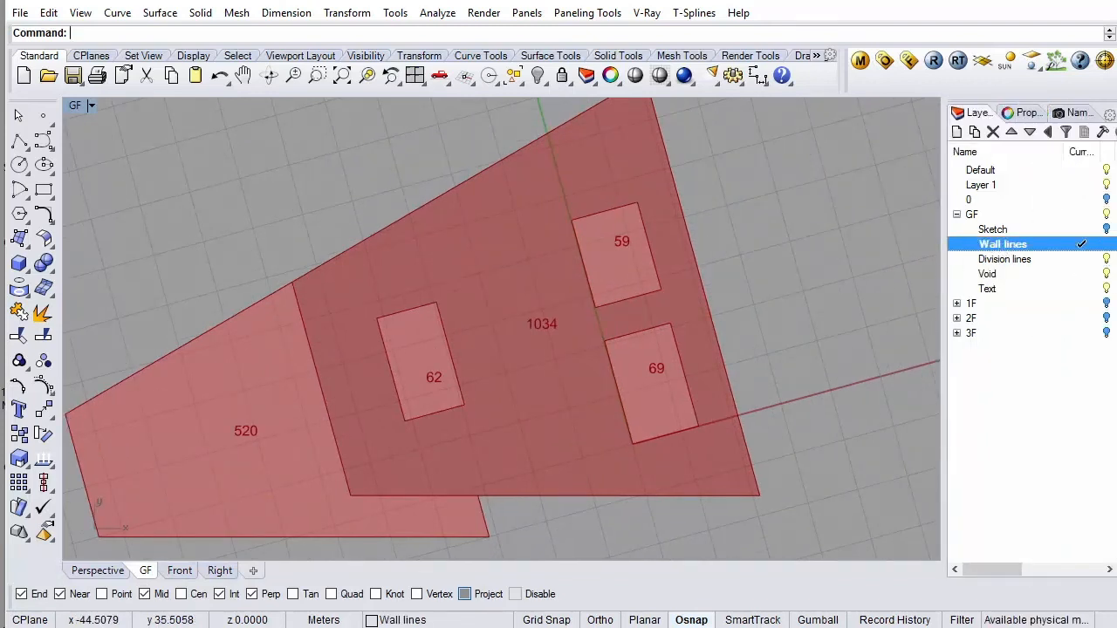
Draw a straight polyline diagonally across the eastern room, from its lower-left corner to its uppermost corner
{"action": "left_click", "coordinate": [19, 140]}
{"action": "scroll", "coordinate": [480, 270], "scroll_direction": "down", "scroll_amount": 2}
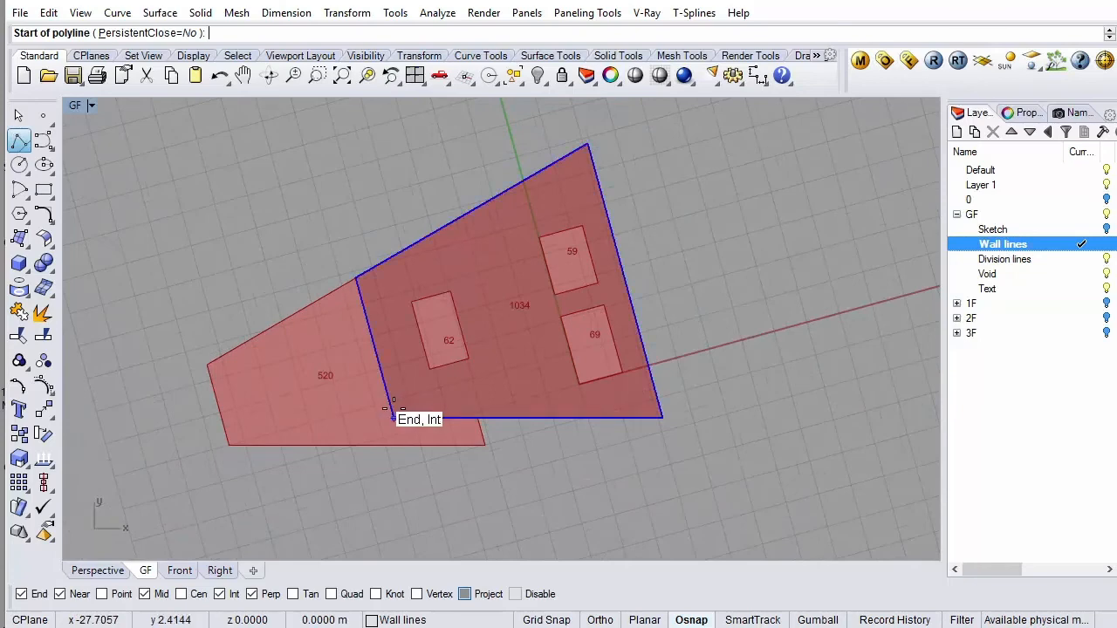
{"action": "left_click", "coordinate": [394, 417]}
{"action": "left_click", "coordinate": [584, 144]}
{"action": "right_click", "coordinate": [568, 180]}
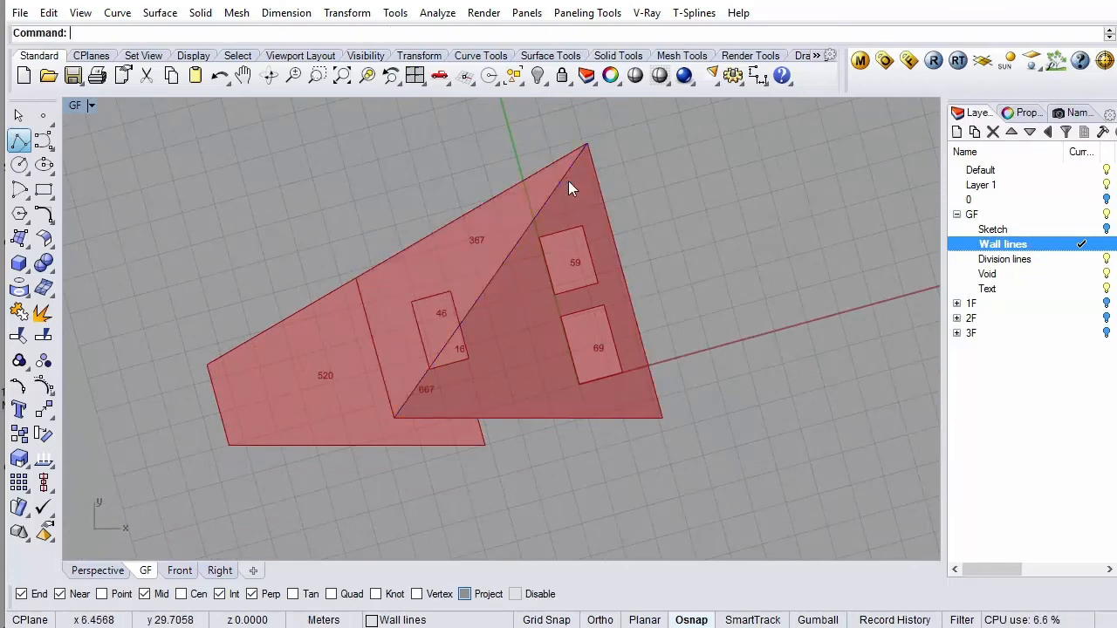
Delete the diagonal wall line from the eastern room
{"action": "scroll", "coordinate": [514, 249], "scroll_direction": "up", "scroll_amount": 2}
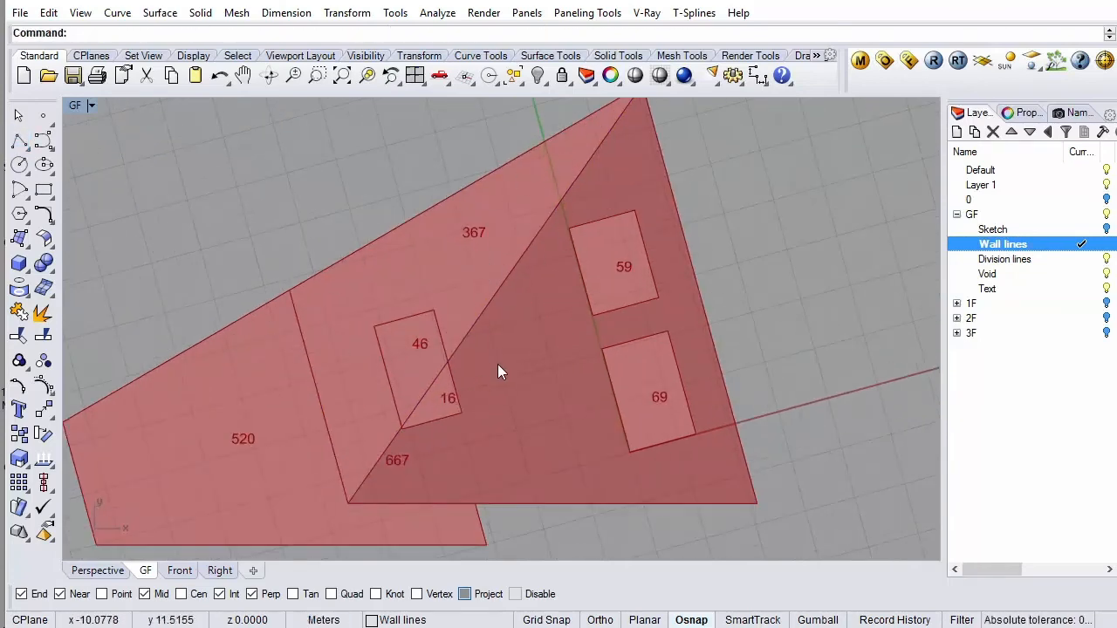
{"action": "scroll", "coordinate": [499, 443], "scroll_direction": "down", "scroll_amount": 2}
{"action": "scroll", "coordinate": [542, 375], "scroll_direction": "up", "scroll_amount": 2}
{"action": "scroll", "coordinate": [483, 308], "scroll_direction": "down", "scroll_amount": 2}
{"action": "left_click", "coordinate": [482, 308]}
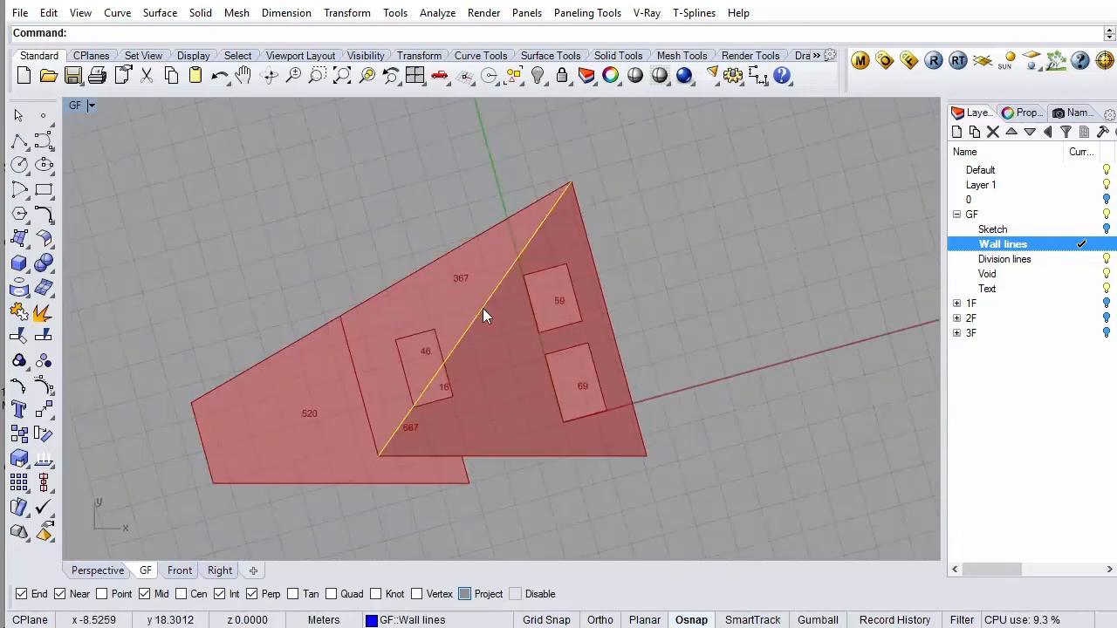
{"action": "key", "text": "Delete"}
Scale up the width of the rectangle near the middle of the plan, using its upper-left corner as origin
{"action": "left_click", "coordinate": [435, 339]}
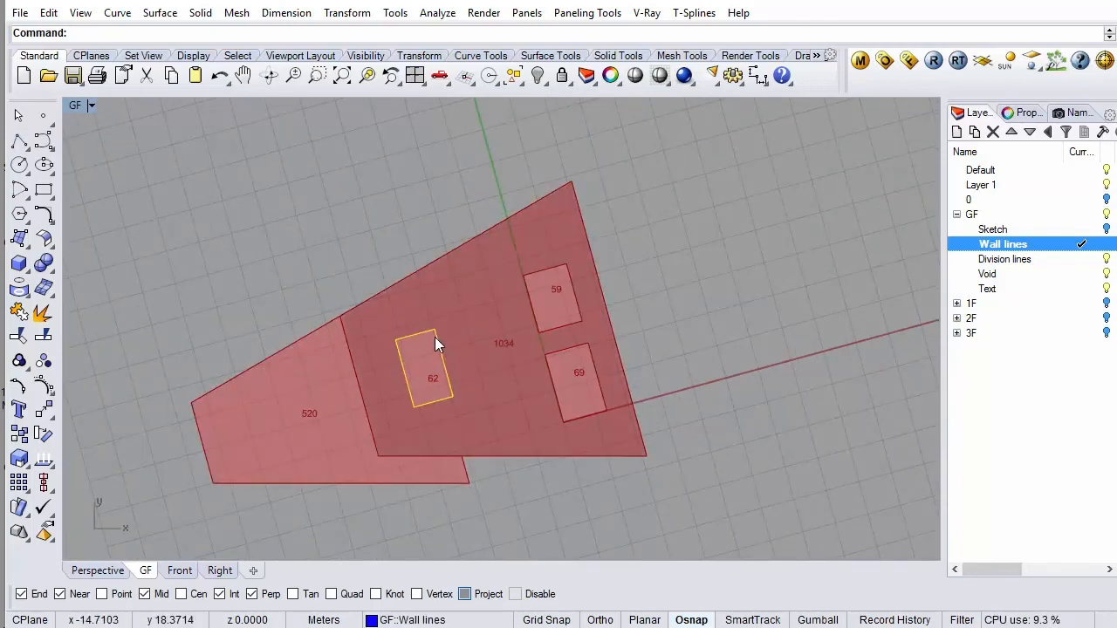
{"action": "type", "text": "scale"}
{"action": "key", "text": "Return"}
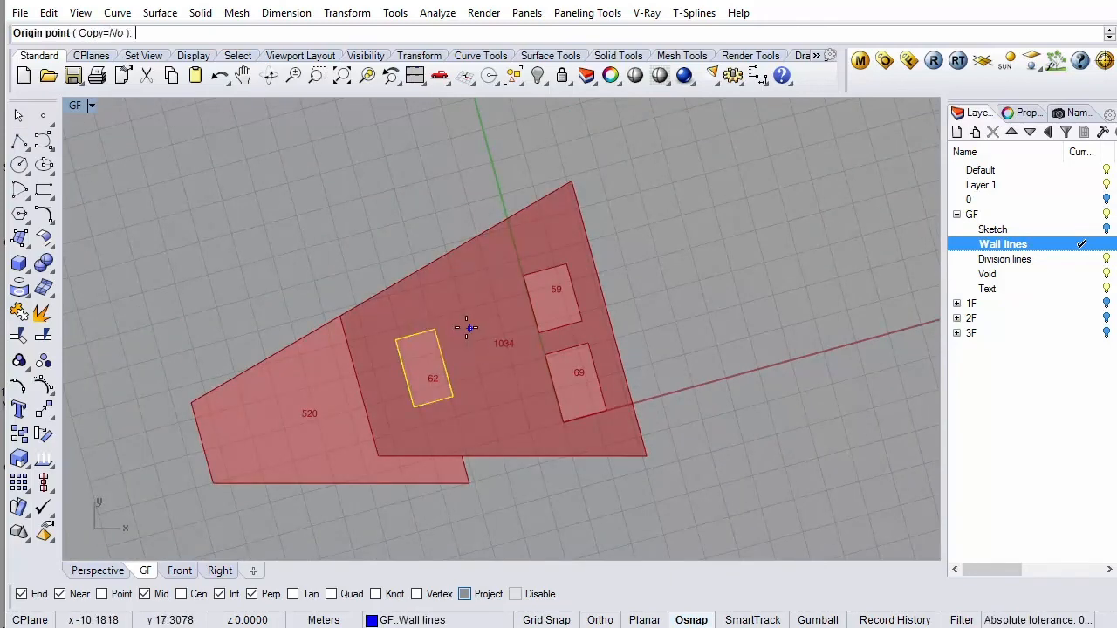
{"action": "scroll", "coordinate": [467, 327], "scroll_direction": "up", "scroll_amount": 2}
{"action": "left_click", "coordinate": [375, 340]}
{"action": "left_click", "coordinate": [435, 325]}
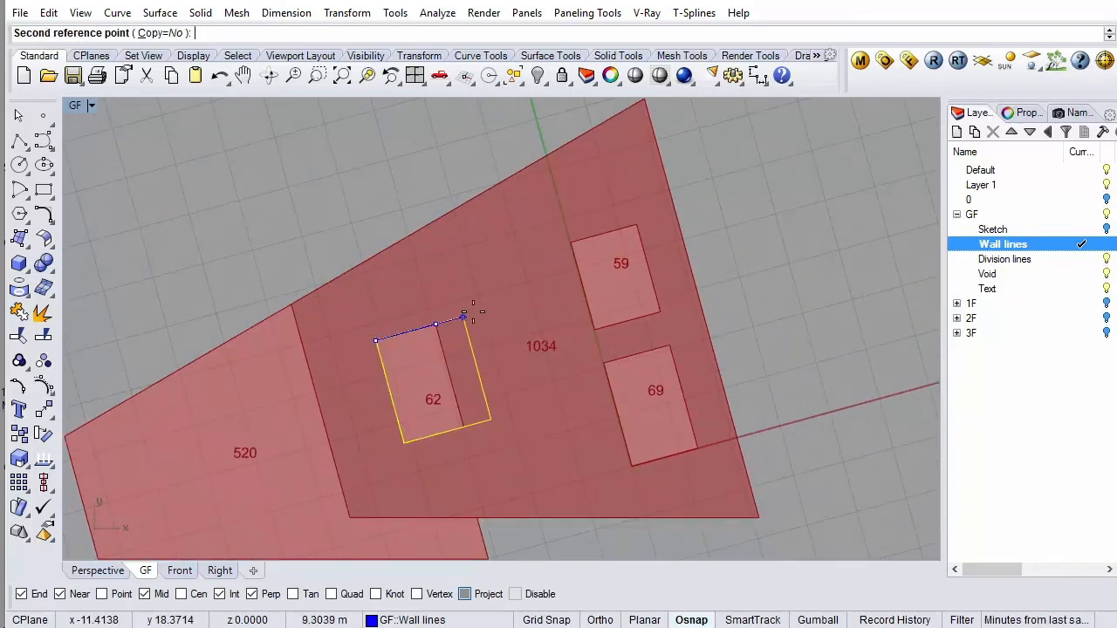
{"action": "left_click", "coordinate": [512, 300]}
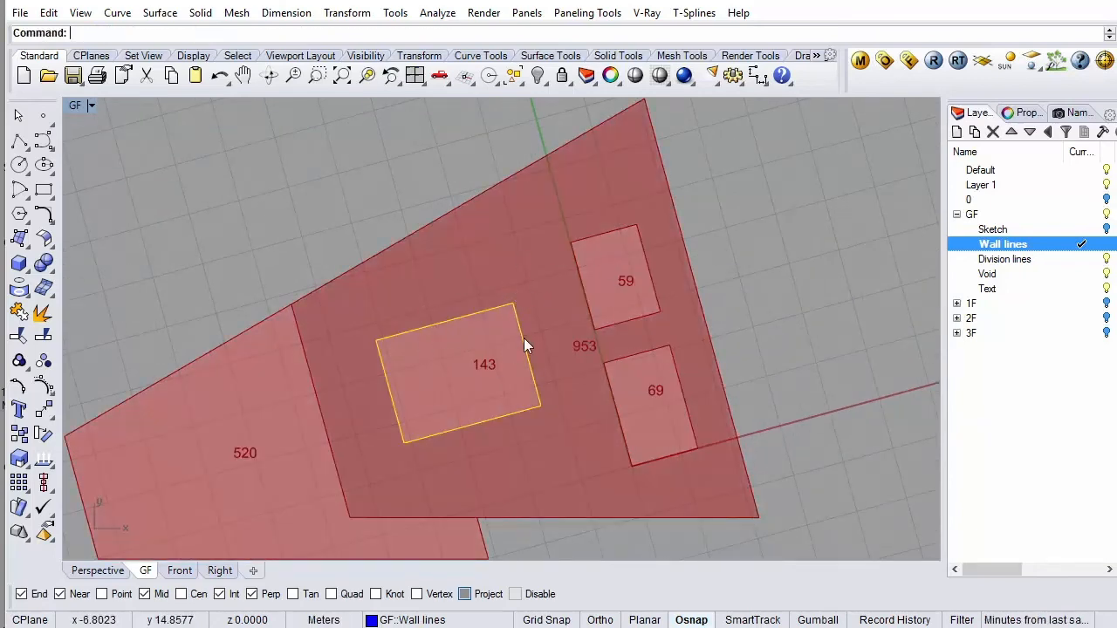
Undo the scaling of the middle rectangle and clear the selection
{"action": "key", "text": "ctrl+z"}
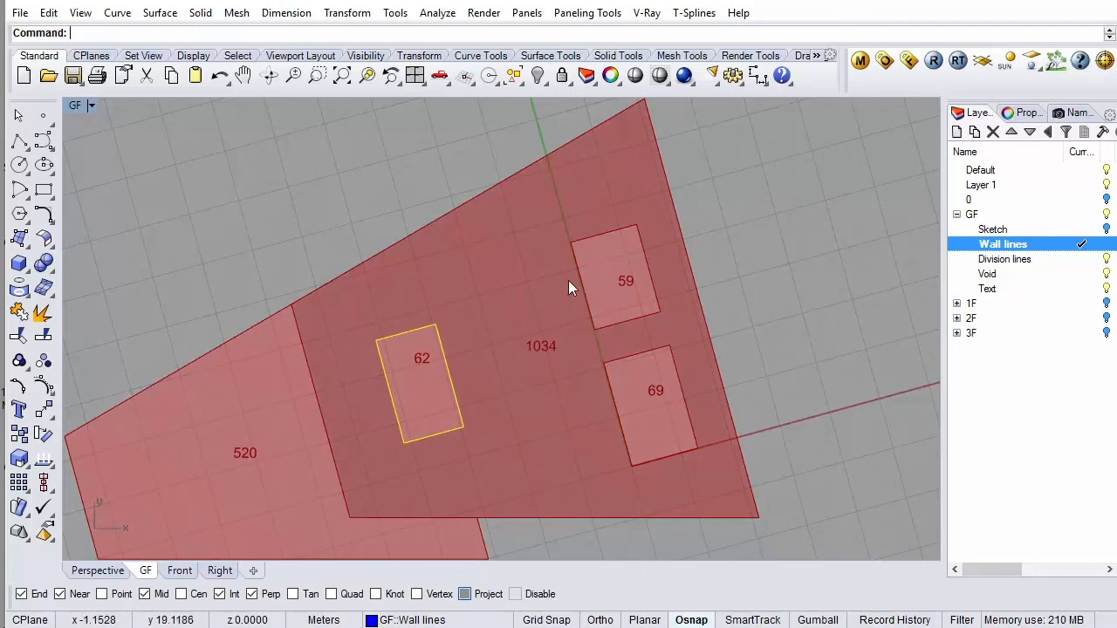
{"action": "scroll", "coordinate": [549, 297], "scroll_direction": "down", "scroll_amount": 2}
{"action": "key", "text": "Escape"}
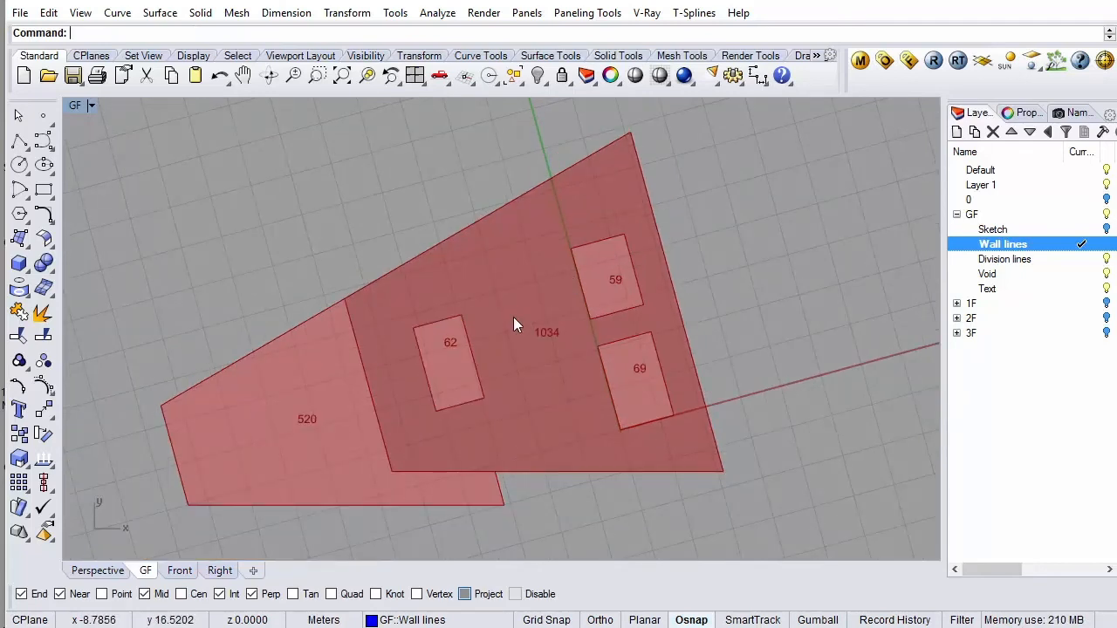
Draw a six-point zigzag polyline that crosses both main rooms and extends beyond their outlines
{"action": "left_click", "coordinate": [19, 139]}
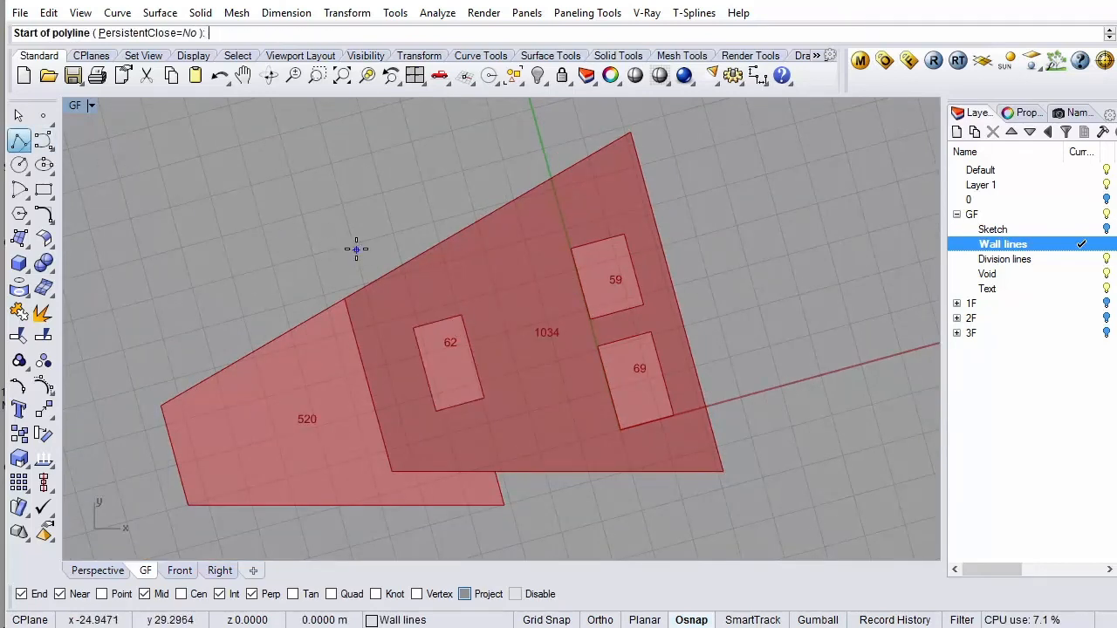
{"action": "scroll", "coordinate": [354, 249], "scroll_direction": "down", "scroll_amount": 2}
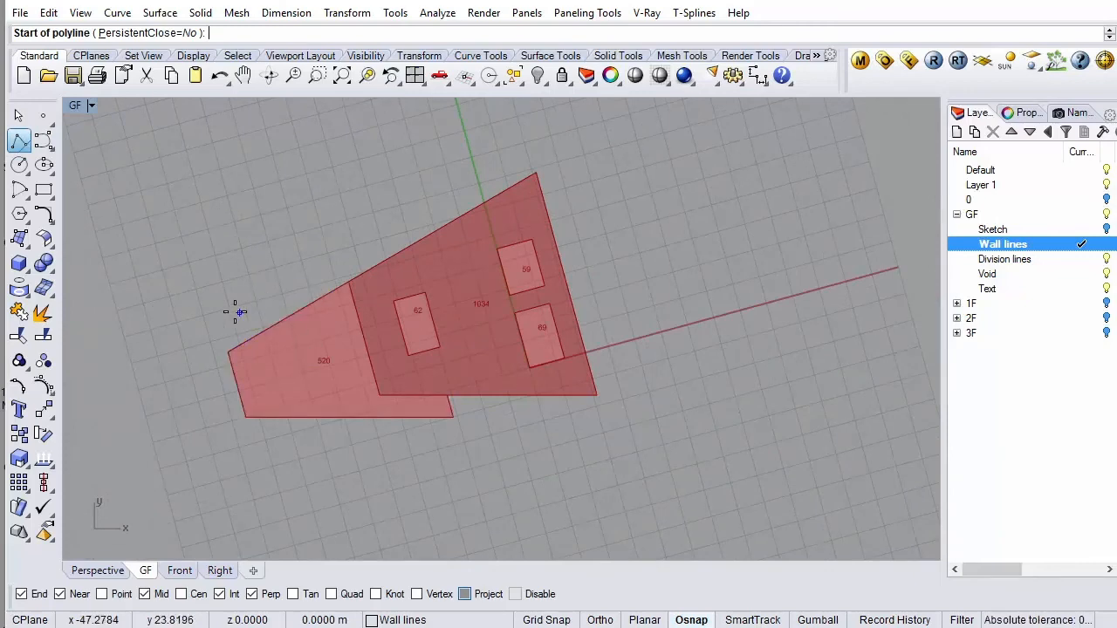
{"action": "scroll", "coordinate": [232, 297], "scroll_direction": "up", "scroll_amount": 2}
{"action": "left_click", "coordinate": [266, 260]}
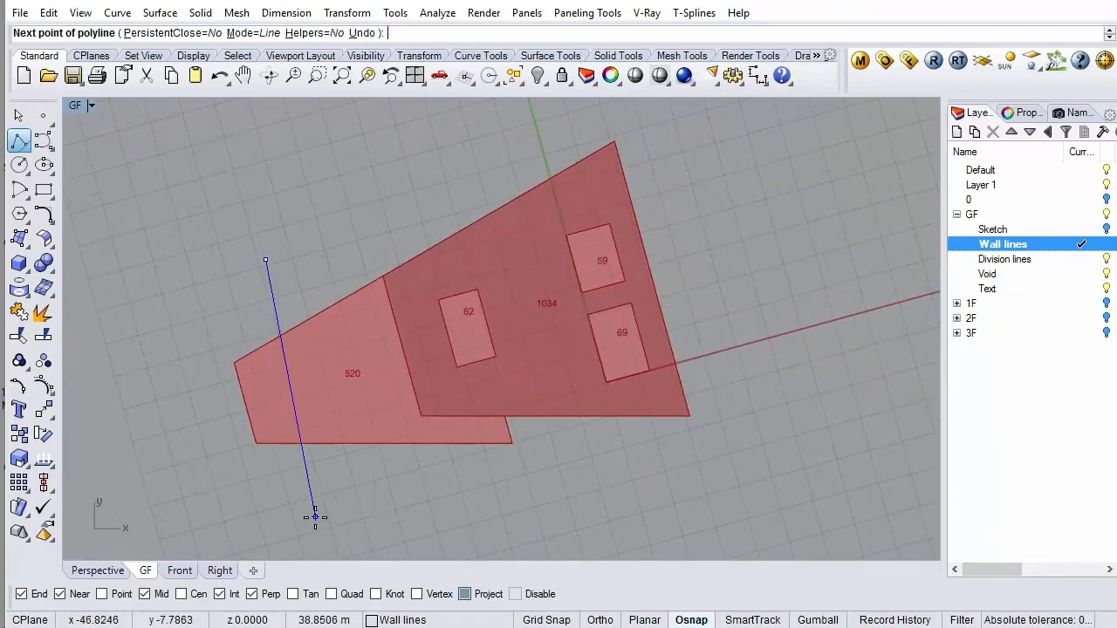
{"action": "left_click", "coordinate": [317, 525]}
{"action": "left_click", "coordinate": [425, 157]}
{"action": "left_click", "coordinate": [765, 256]}
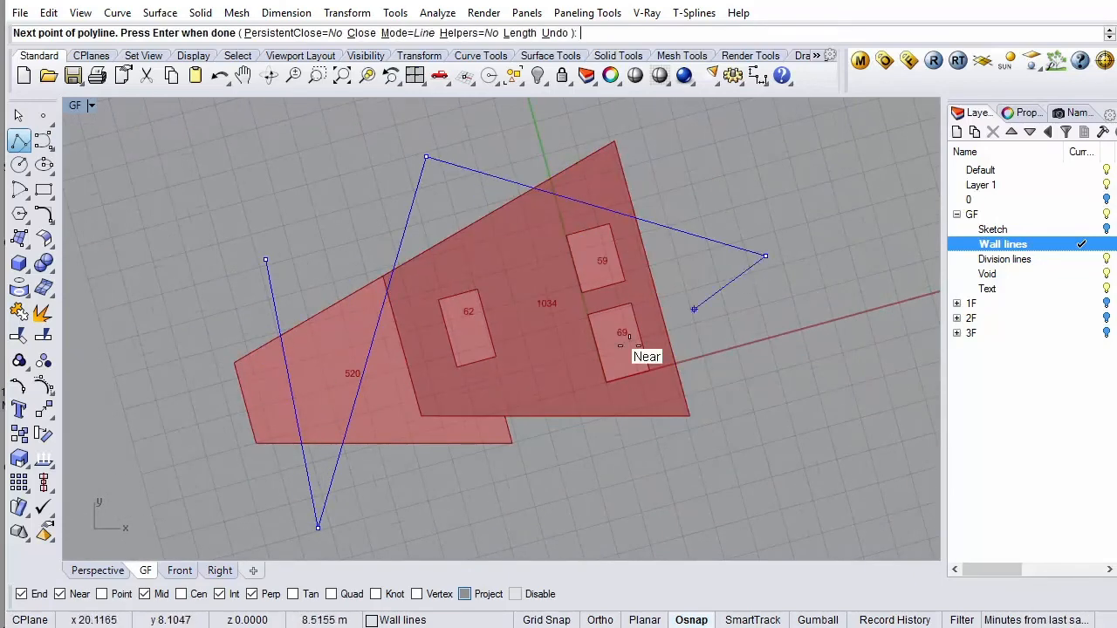
{"action": "left_click", "coordinate": [403, 512]}
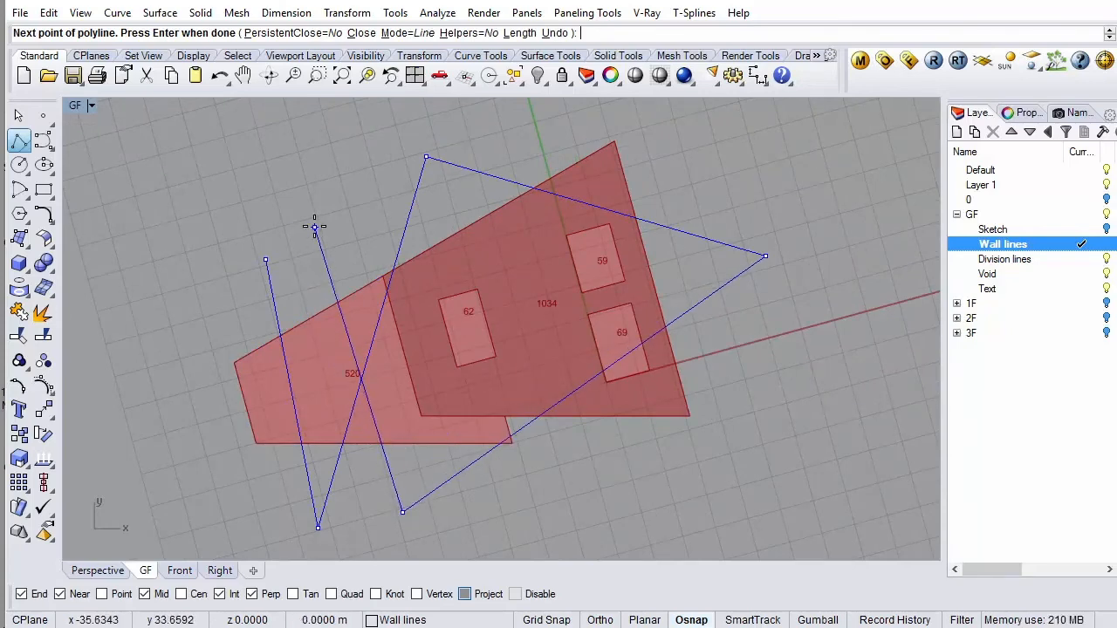
{"action": "left_click", "coordinate": [314, 227]}
{"action": "key", "text": "Return"}
Examine the area tags of the regions cut by the zigzag polyline
{"action": "scroll", "coordinate": [439, 204], "scroll_direction": "up", "scroll_amount": 6}
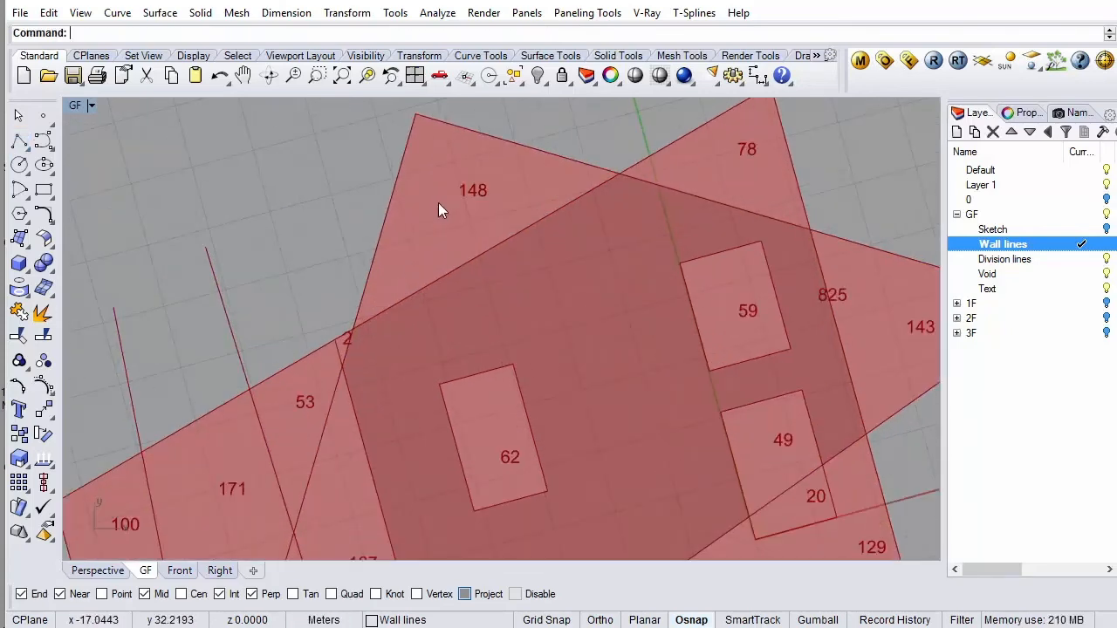
{"action": "scroll", "coordinate": [433, 190], "scroll_direction": "down", "scroll_amount": 6}
{"action": "right_click_drag", "start_coordinate": [781, 302], "coordinate": [818, 285]}
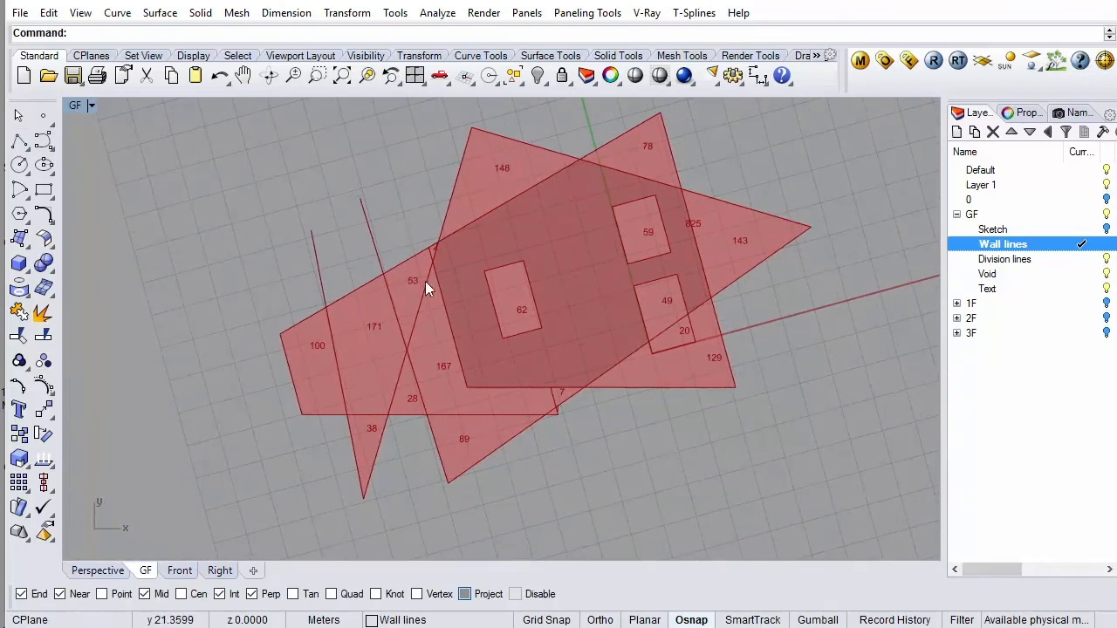
{"action": "scroll", "coordinate": [424, 281], "scroll_direction": "up", "scroll_amount": 6}
{"action": "scroll", "coordinate": [453, 250], "scroll_direction": "down", "scroll_amount": 2}
{"action": "scroll", "coordinate": [489, 196], "scroll_direction": "down", "scroll_amount": 1}
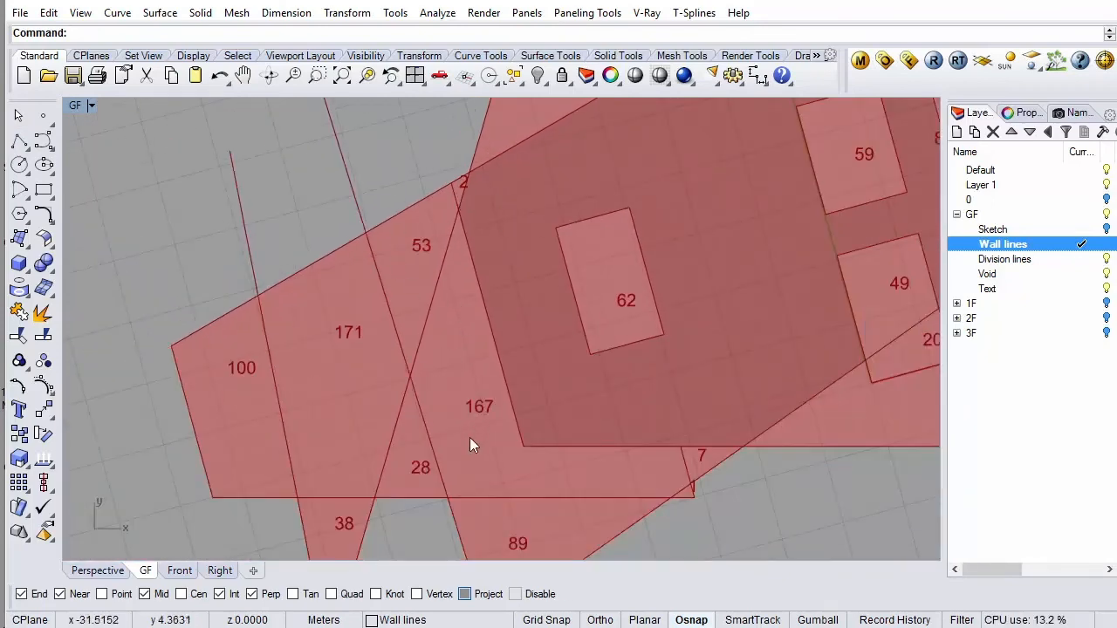
{"action": "scroll", "coordinate": [345, 314], "scroll_direction": "down", "scroll_amount": 2}
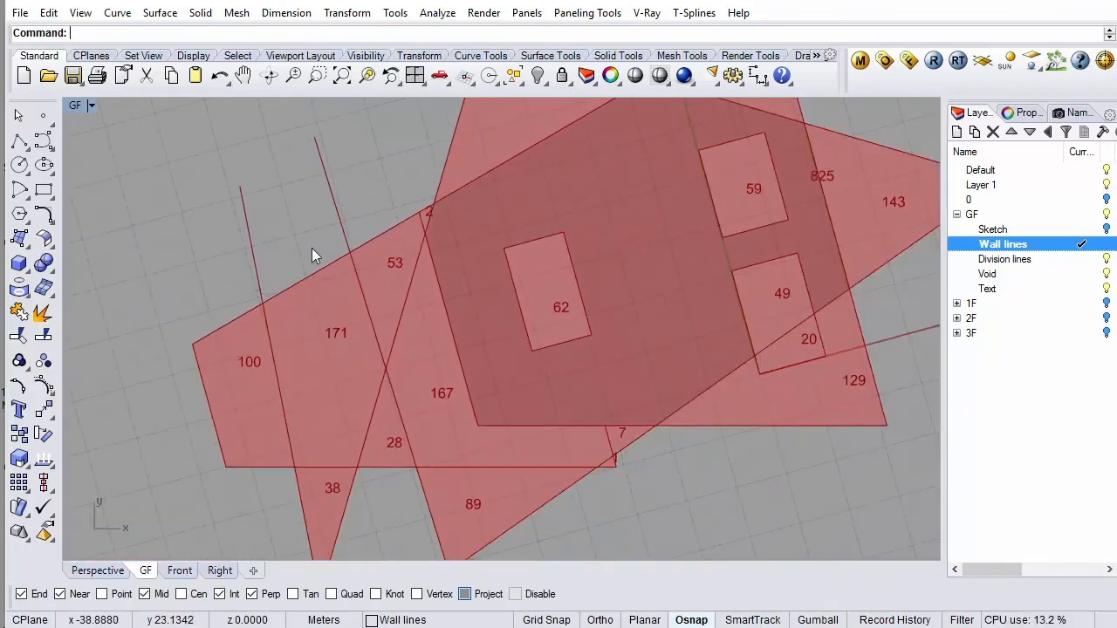
Show the zigzag polyline's control points and move its upper vertex to the right
{"action": "left_click", "coordinate": [445, 171]}
{"action": "left_click", "coordinate": [44, 385]}
{"action": "scroll", "coordinate": [271, 410], "scroll_direction": "down", "scroll_amount": 6}
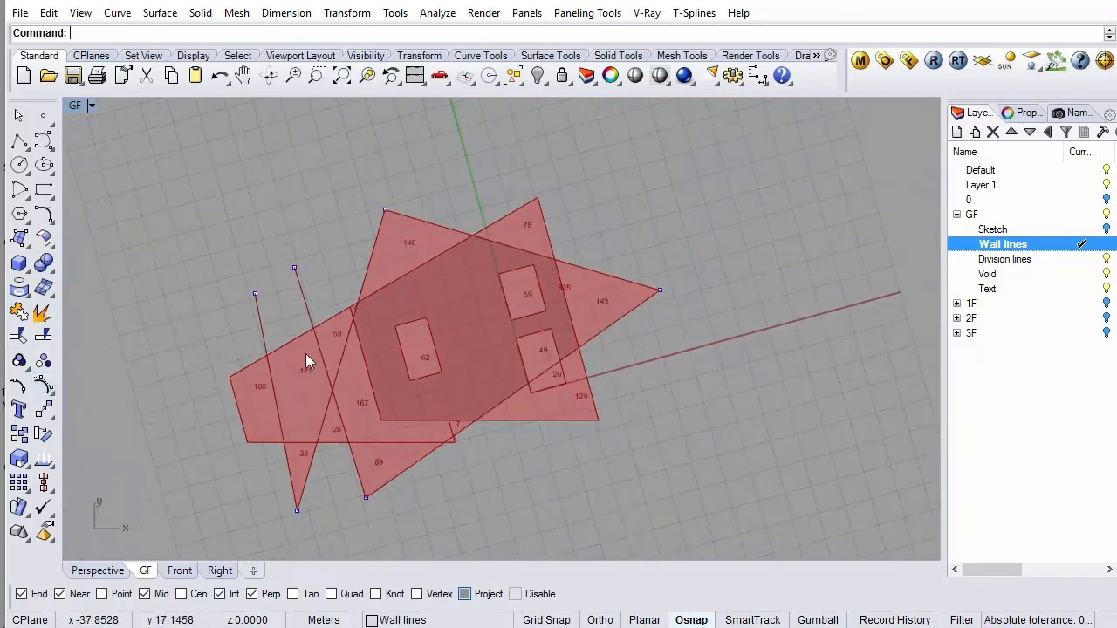
{"action": "scroll", "coordinate": [382, 225], "scroll_direction": "up", "scroll_amount": 4}
{"action": "left_click_drag", "start_coordinate": [396, 191], "coordinate": [457, 185]}
{"action": "scroll", "coordinate": [460, 184], "scroll_direction": "down", "scroll_amount": 4}
{"action": "key", "text": "Escape"}
{"action": "scroll", "coordinate": [471, 289], "scroll_direction": "up", "scroll_amount": 3}
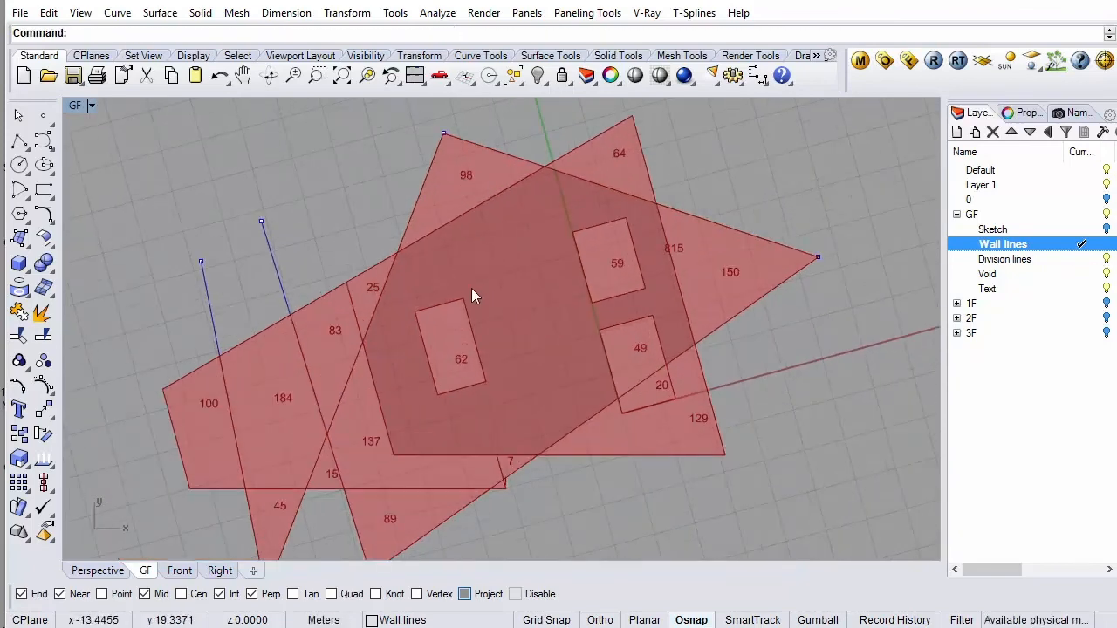
Hide the control points and move the whole zigzag polyline slightly up and to the right
{"action": "right_click", "coordinate": [45, 388]}
{"action": "left_click", "coordinate": [287, 284]}
{"action": "left_click_drag", "start_coordinate": [282, 283], "coordinate": [312, 268]}
{"action": "left_click", "coordinate": [351, 245]}
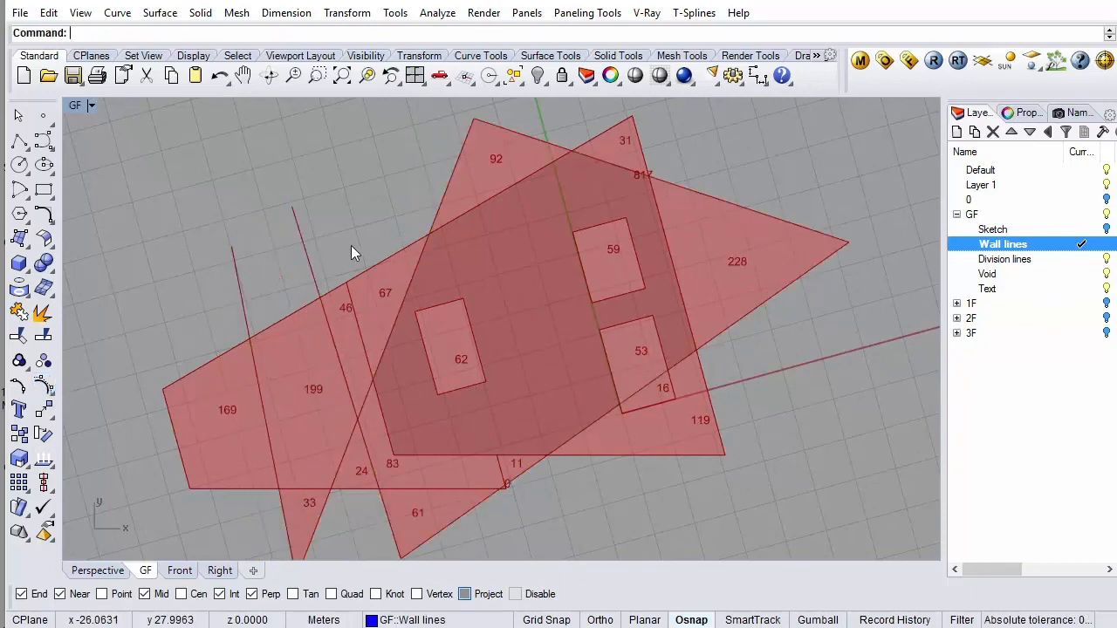
Delete the zigzag polyline from the plan
{"action": "left_click", "coordinate": [306, 254]}
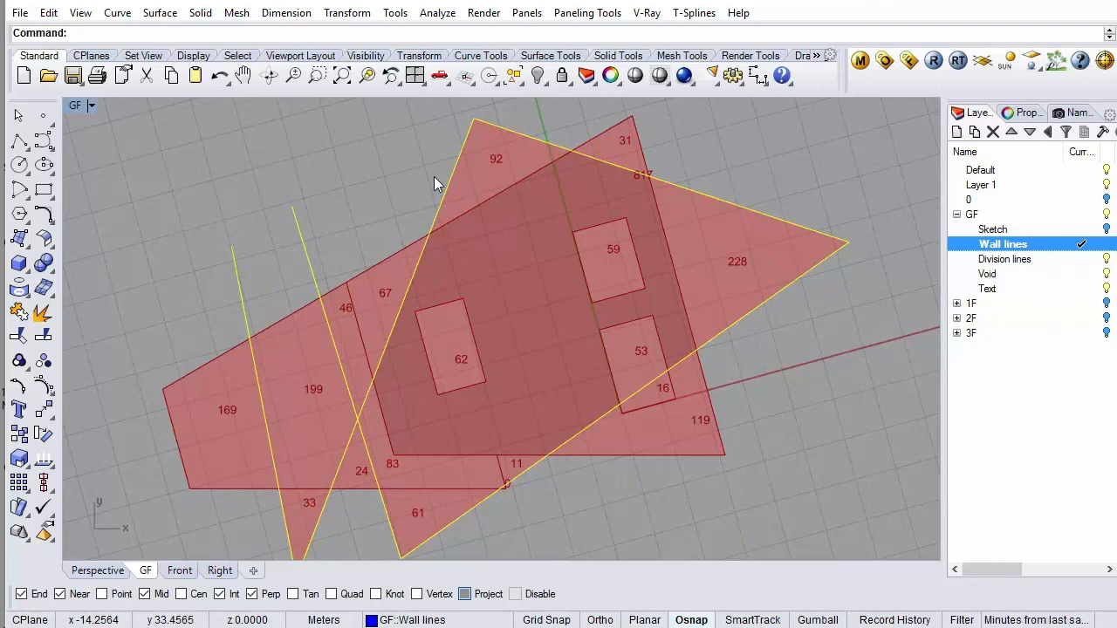
{"action": "key", "text": "Delete"}
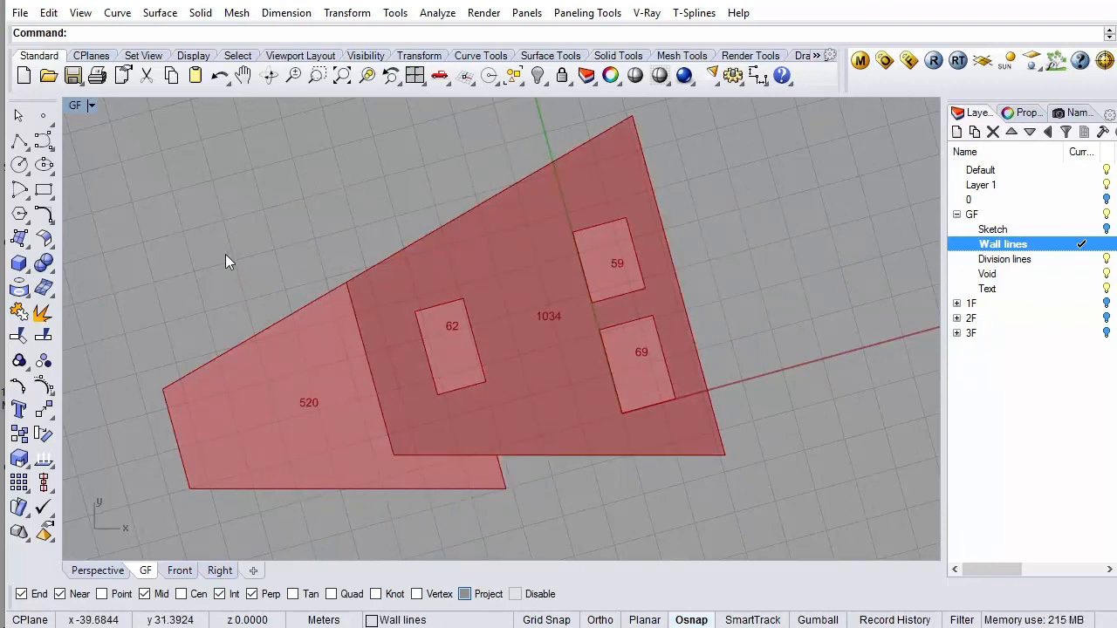
Draw a degree-3 interpolated curve that waves up and down across the entire floor plan
{"action": "left_click", "coordinate": [48, 145]}
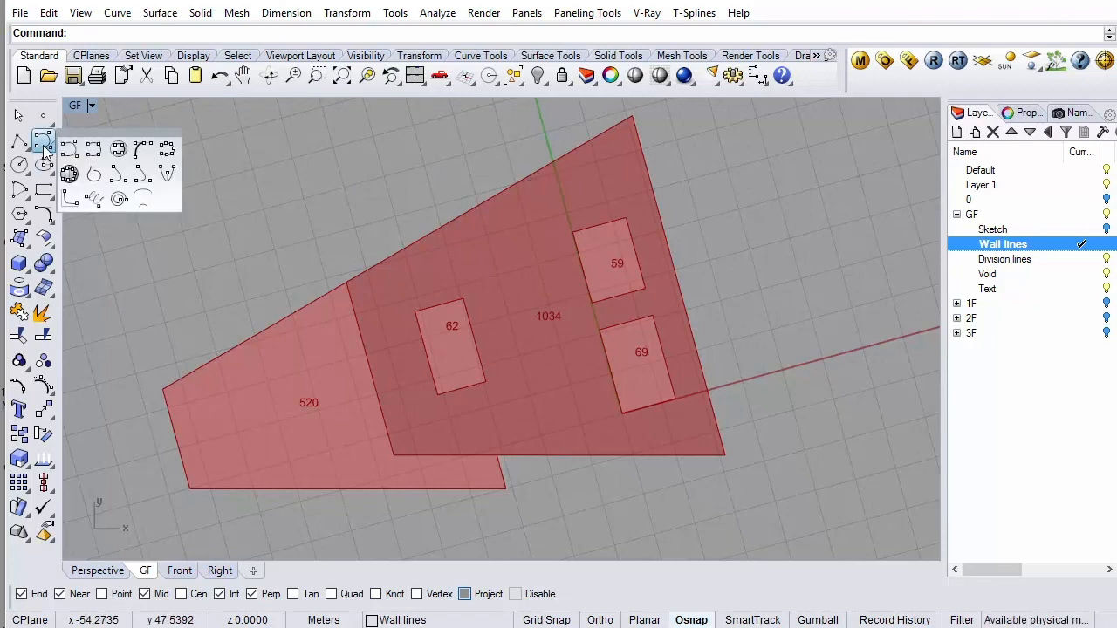
{"action": "left_click", "coordinate": [73, 159]}
{"action": "scroll", "coordinate": [212, 229], "scroll_direction": "down", "scroll_amount": 4}
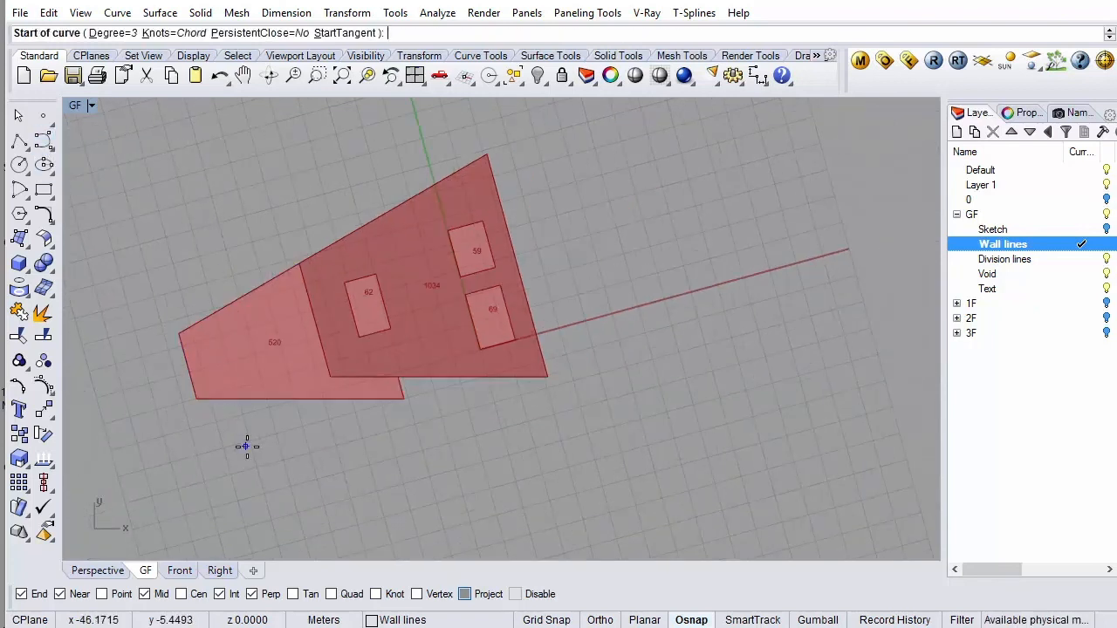
{"action": "left_click", "coordinate": [240, 500]}
{"action": "left_click", "coordinate": [213, 199]}
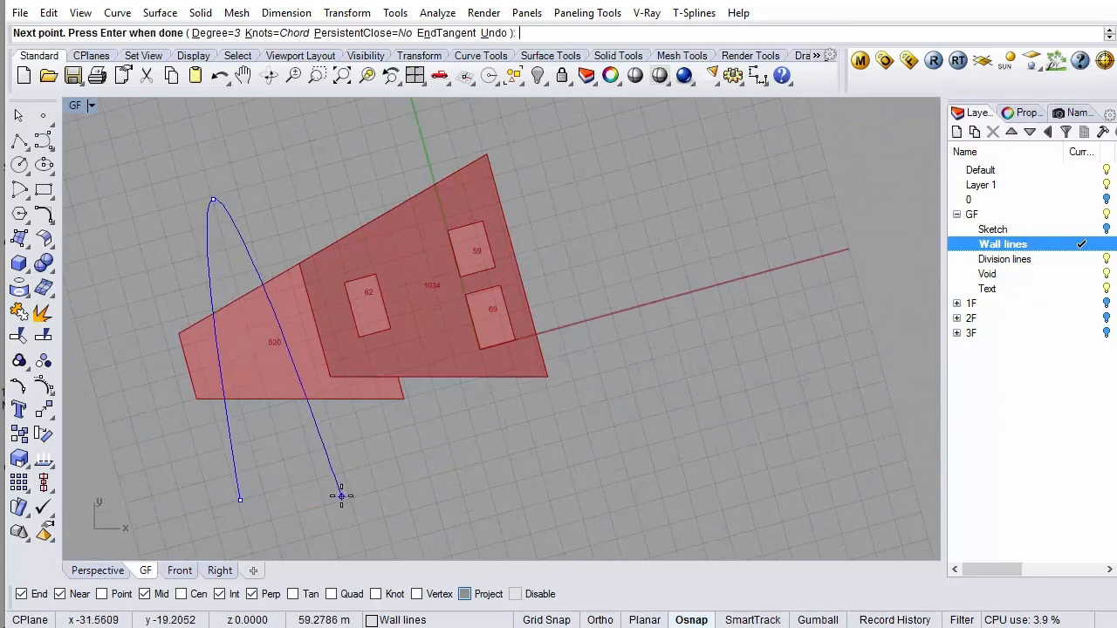
{"action": "left_click", "coordinate": [299, 510]}
{"action": "left_click", "coordinate": [281, 160]}
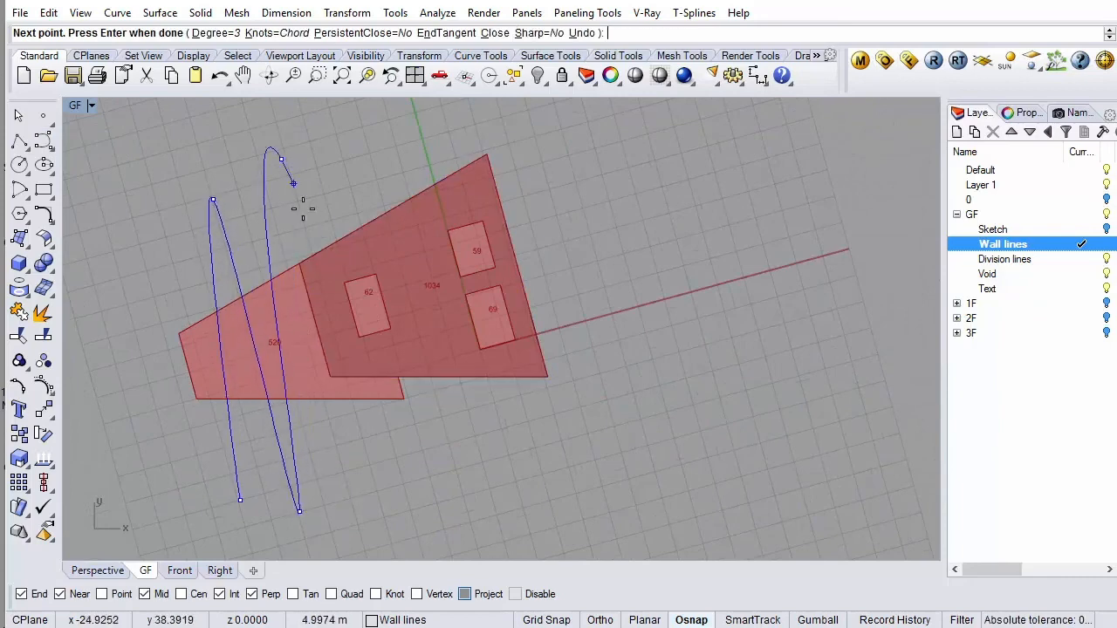
{"action": "left_click", "coordinate": [389, 482]}
{"action": "left_click", "coordinate": [356, 125]}
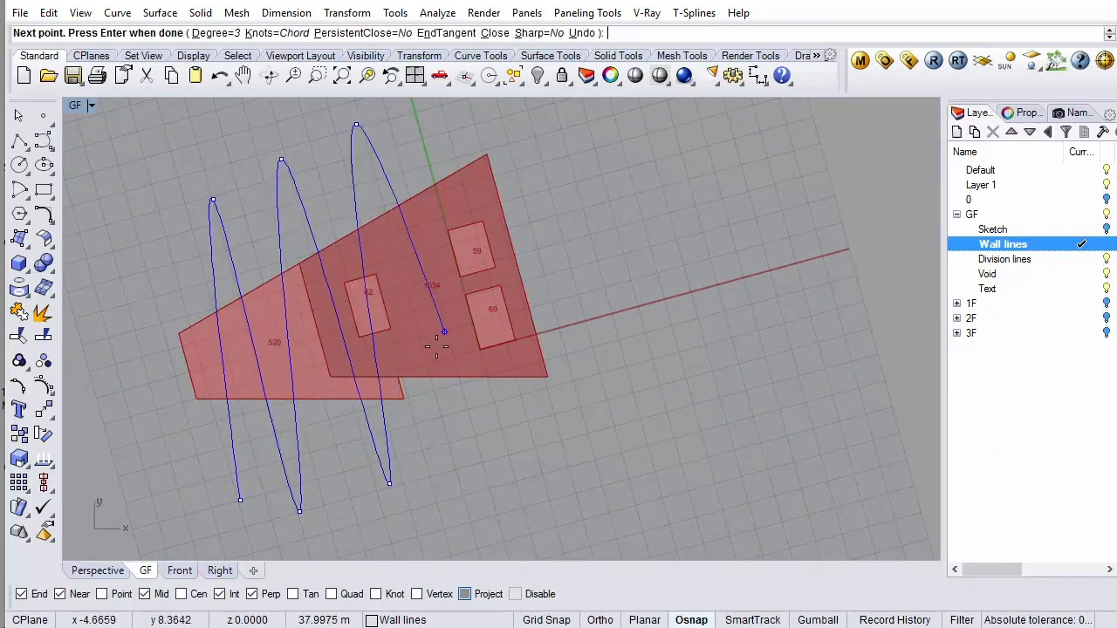
{"action": "left_click", "coordinate": [483, 475]}
{"action": "left_click", "coordinate": [431, 113]}
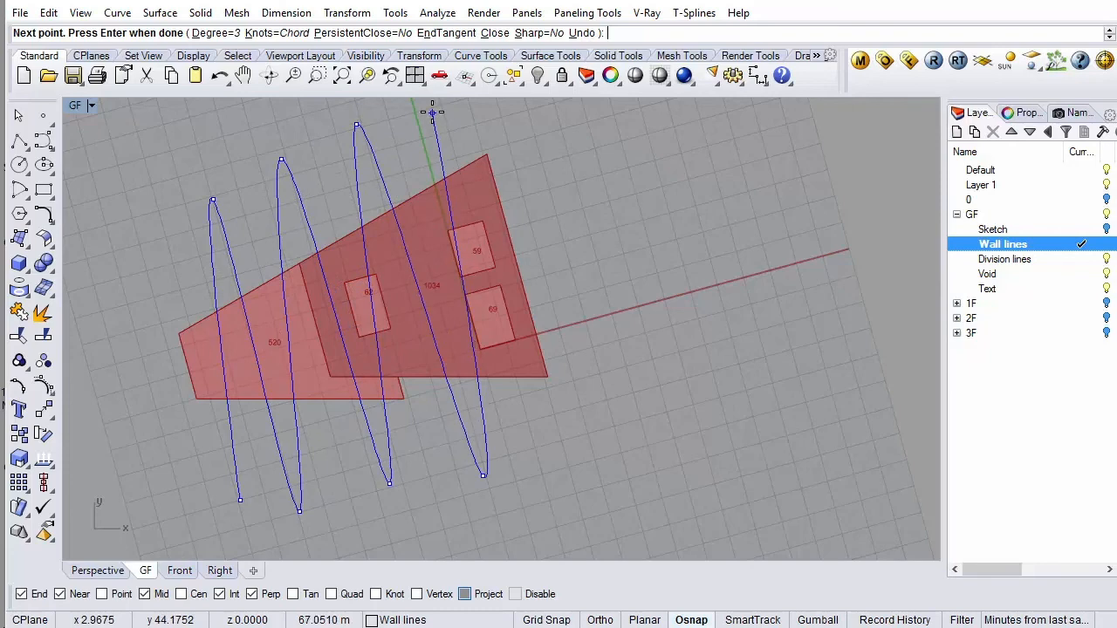
{"action": "right_click", "coordinate": [536, 451]}
Move the wavy curve slightly left, then up and to the right across the floor plan
{"action": "scroll", "coordinate": [305, 272], "scroll_direction": "up", "scroll_amount": 10}
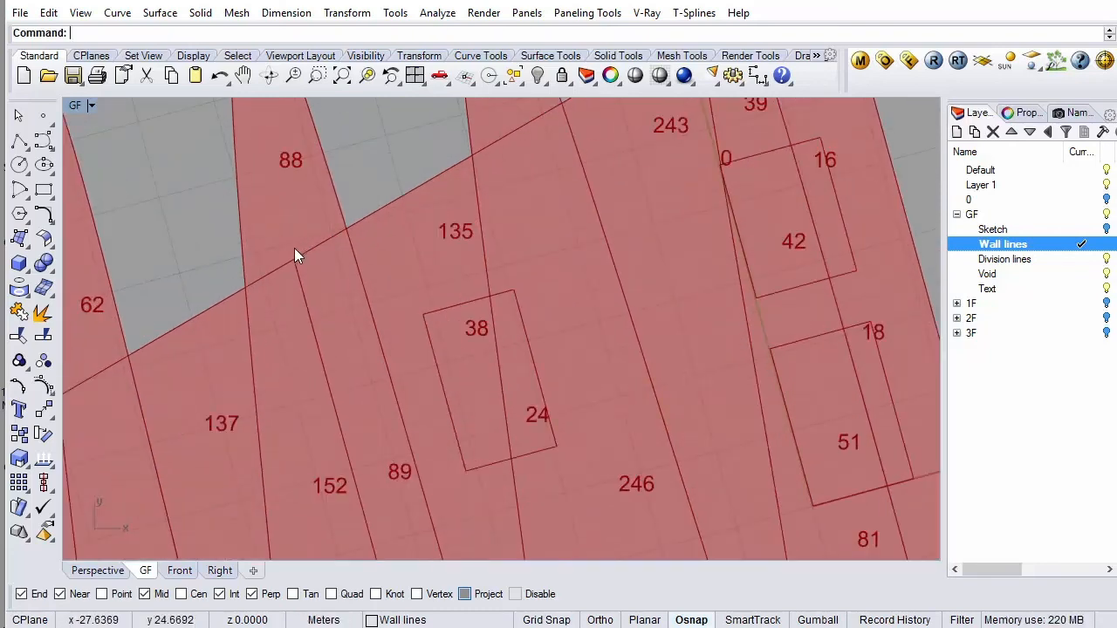
{"action": "scroll", "coordinate": [350, 260], "scroll_direction": "down", "scroll_amount": 4}
{"action": "mouse_move", "coordinate": [345, 222]}
{"action": "left_mouse_down"}
{"action": "mouse_move", "coordinate": [346, 234]}
{"action": "mouse_move", "coordinate": [345, 221]}
{"action": "mouse_move", "coordinate": [315, 228]}
{"action": "mouse_move", "coordinate": [302, 200]}
{"action": "mouse_move", "coordinate": [324, 214]}
{"action": "left_mouse_up"}
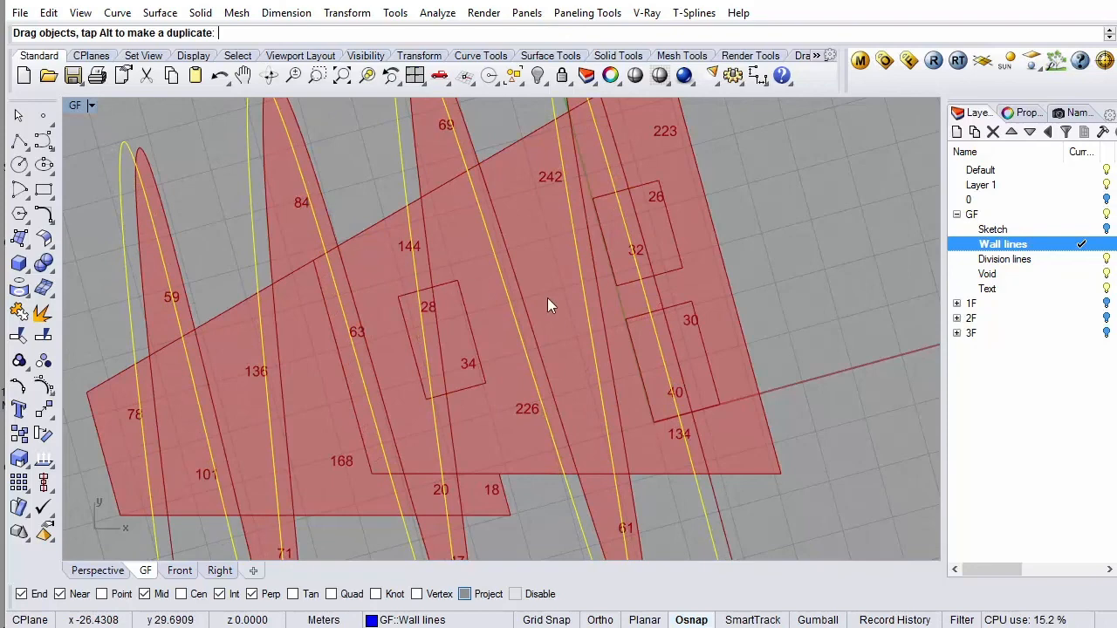
{"action": "left_click_drag", "start_coordinate": [547, 305], "coordinate": [582, 282]}
{"action": "scroll", "coordinate": [669, 271], "scroll_direction": "down", "scroll_amount": 3}
{"action": "scroll", "coordinate": [484, 212], "scroll_direction": "up", "scroll_amount": 3}
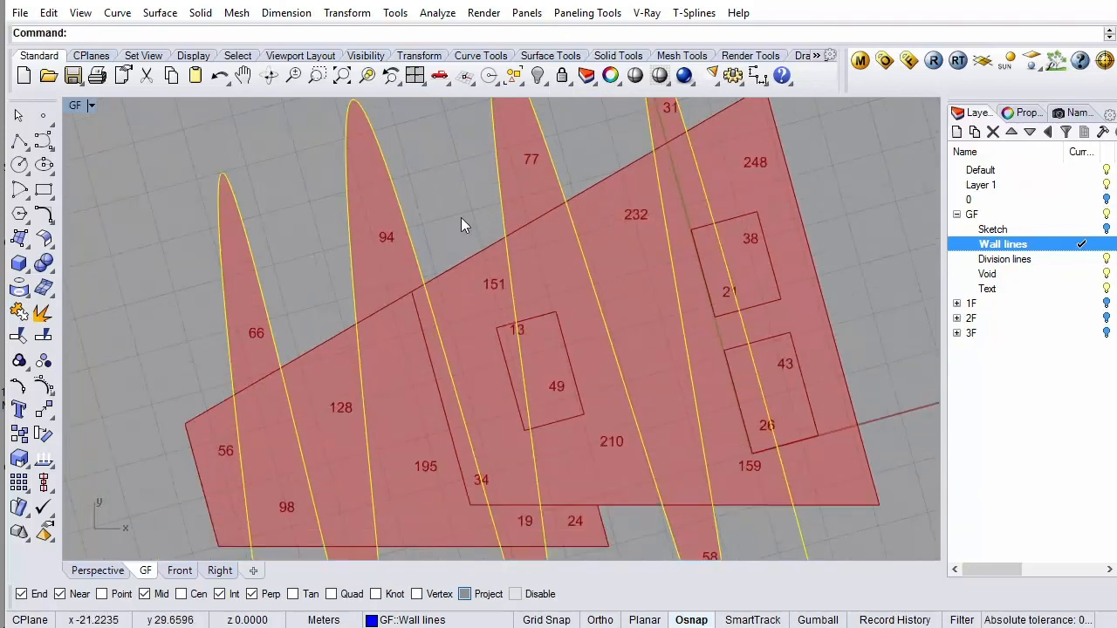
{"action": "scroll", "coordinate": [523, 240], "scroll_direction": "down", "scroll_amount": 3}
{"action": "scroll", "coordinate": [837, 306], "scroll_direction": "up", "scroll_amount": 4}
{"action": "scroll", "coordinate": [768, 316], "scroll_direction": "down", "scroll_amount": 1}
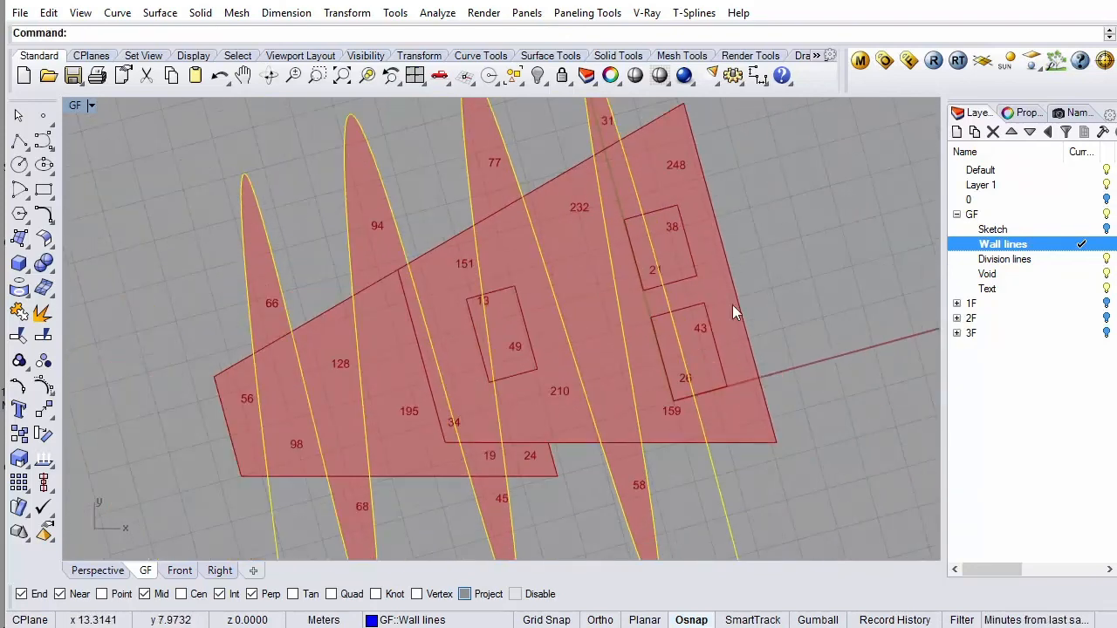
Delete the wavy curve from the floor plan
{"action": "left_click", "coordinate": [438, 195]}
{"action": "left_click", "coordinate": [387, 231]}
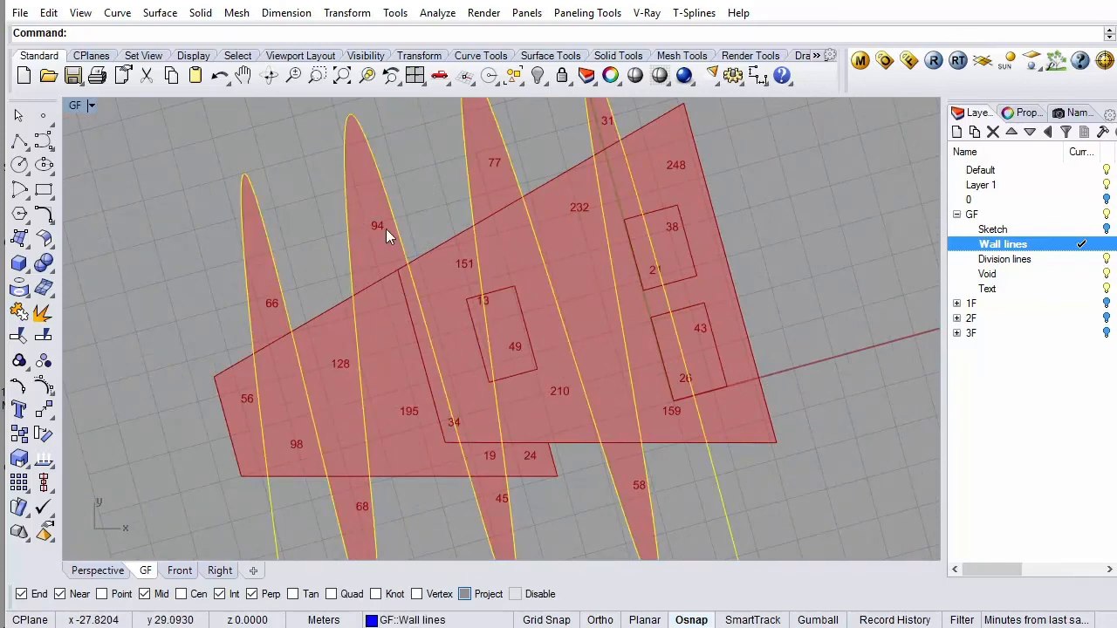
{"action": "key", "text": "Delete"}
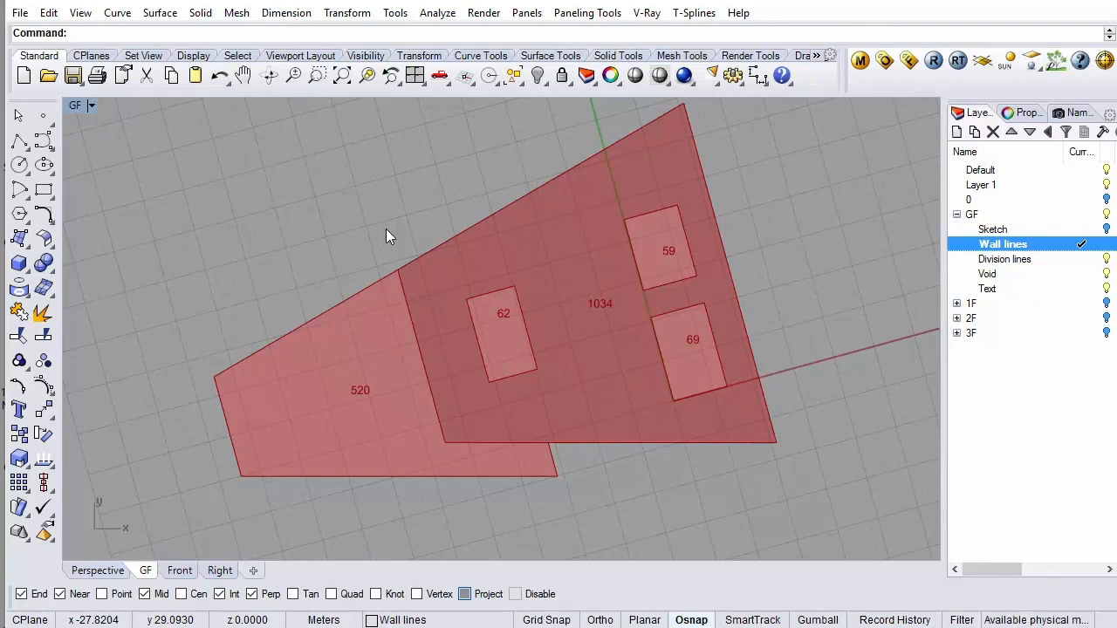
{"action": "right_click_drag", "start_coordinate": [401, 208], "coordinate": [379, 227]}
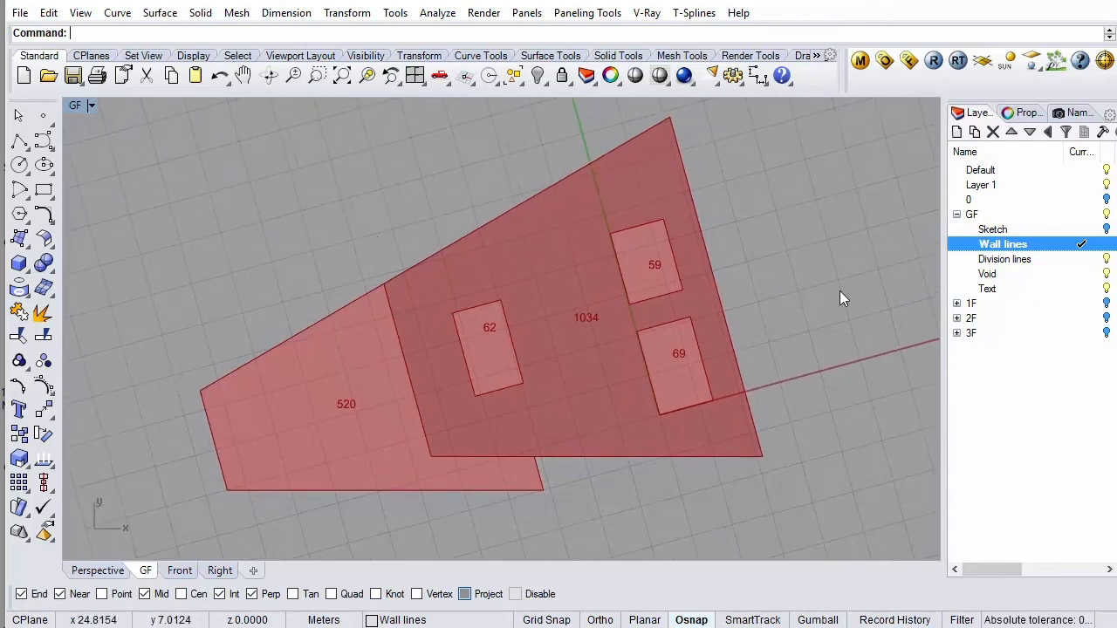